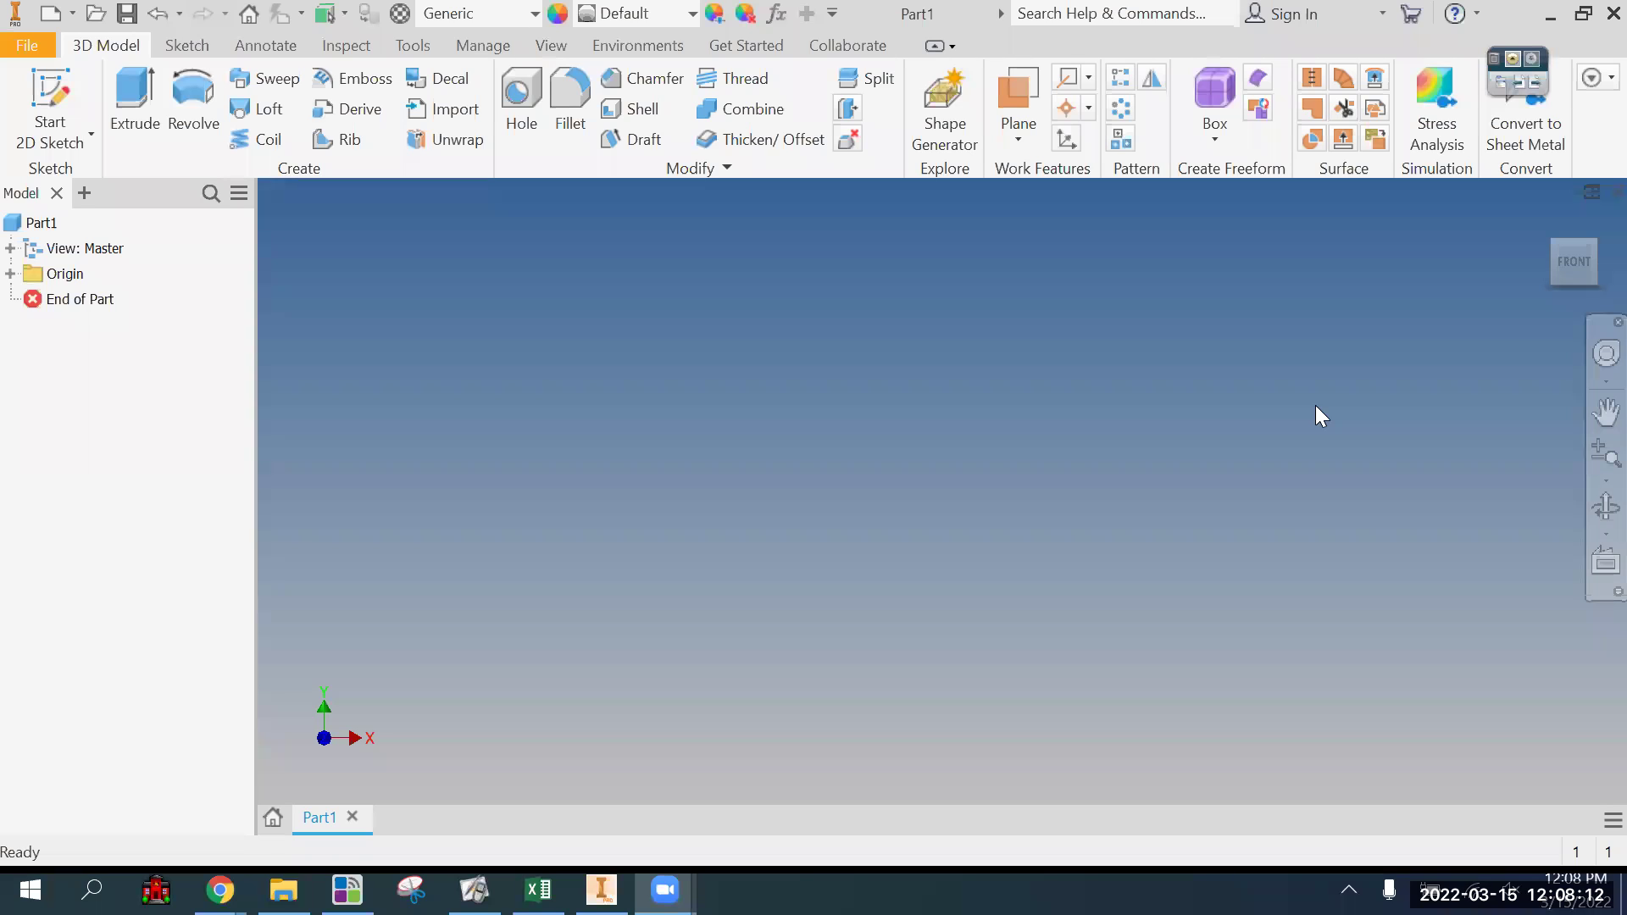
Step: Bring Inventor forward and start a 2D sketch in Part1 so the origin planes appear
{"action": "left_click", "coordinate": [956, 536]}
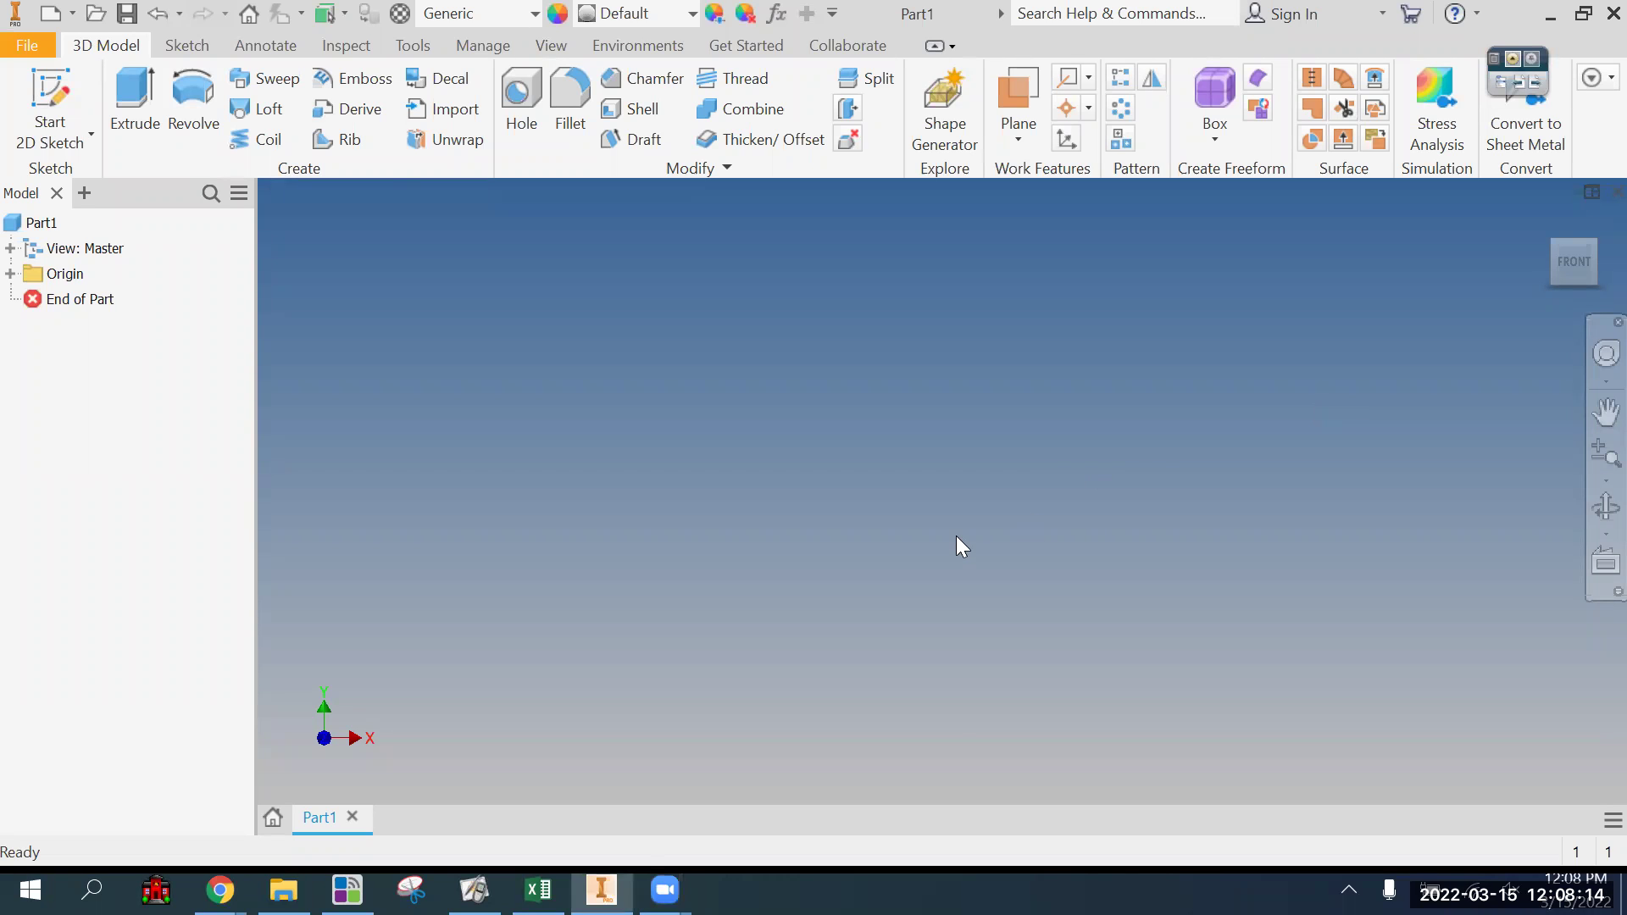
{"action": "left_click", "coordinate": [57, 102]}
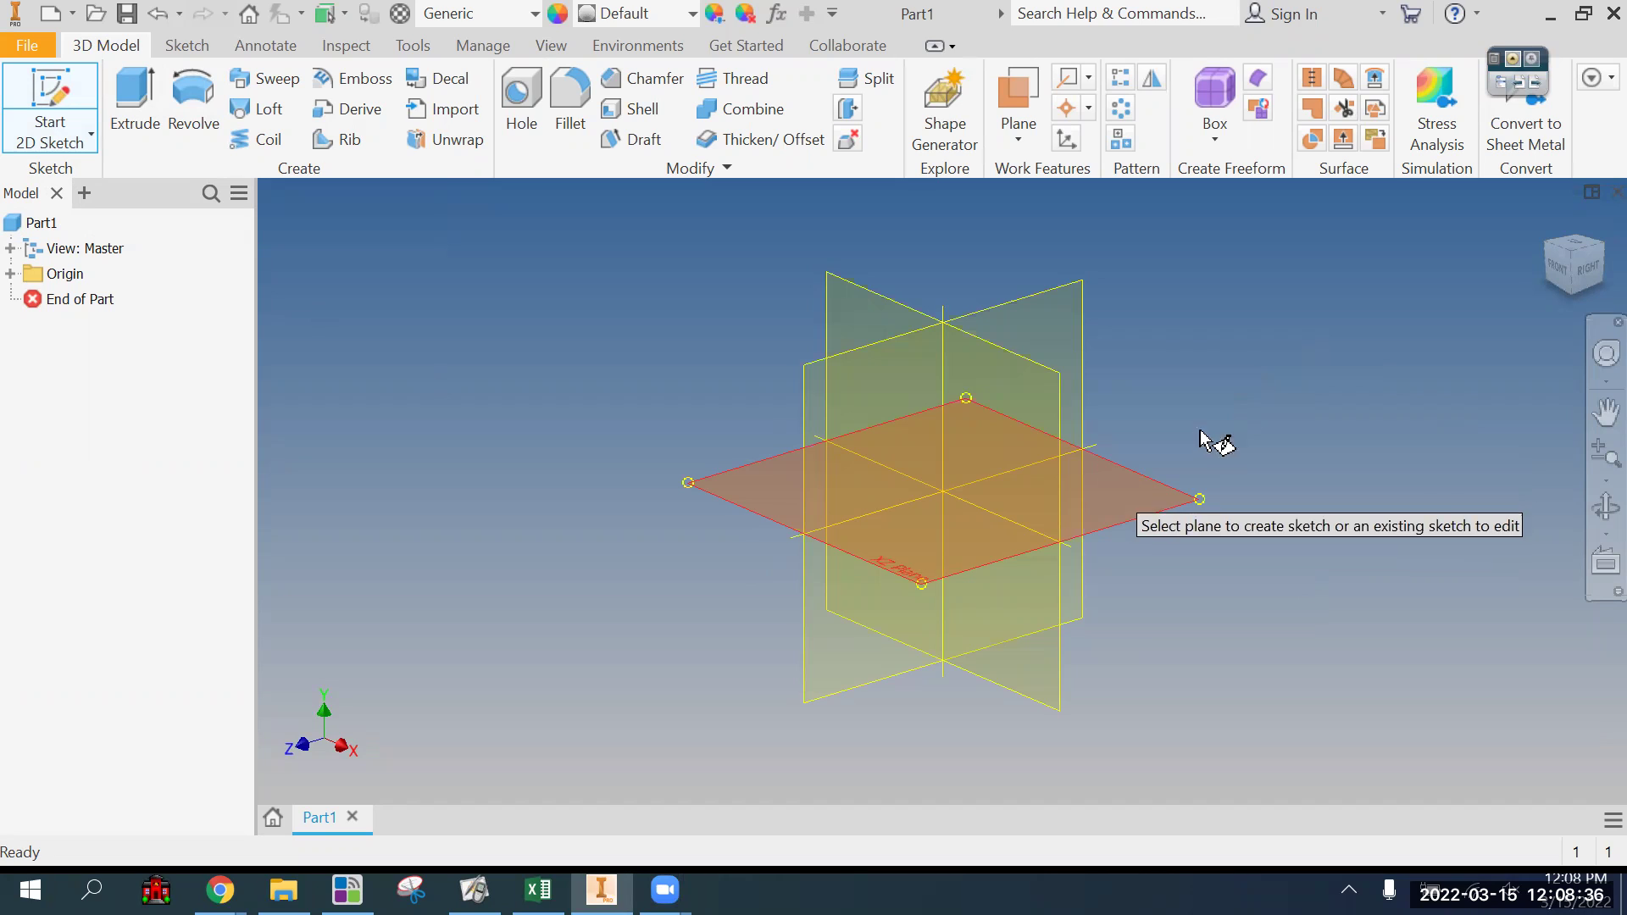
Step: On the XZ origin plane, draw a two-point rectangle starting at the origin
{"action": "left_click", "coordinate": [1132, 507]}
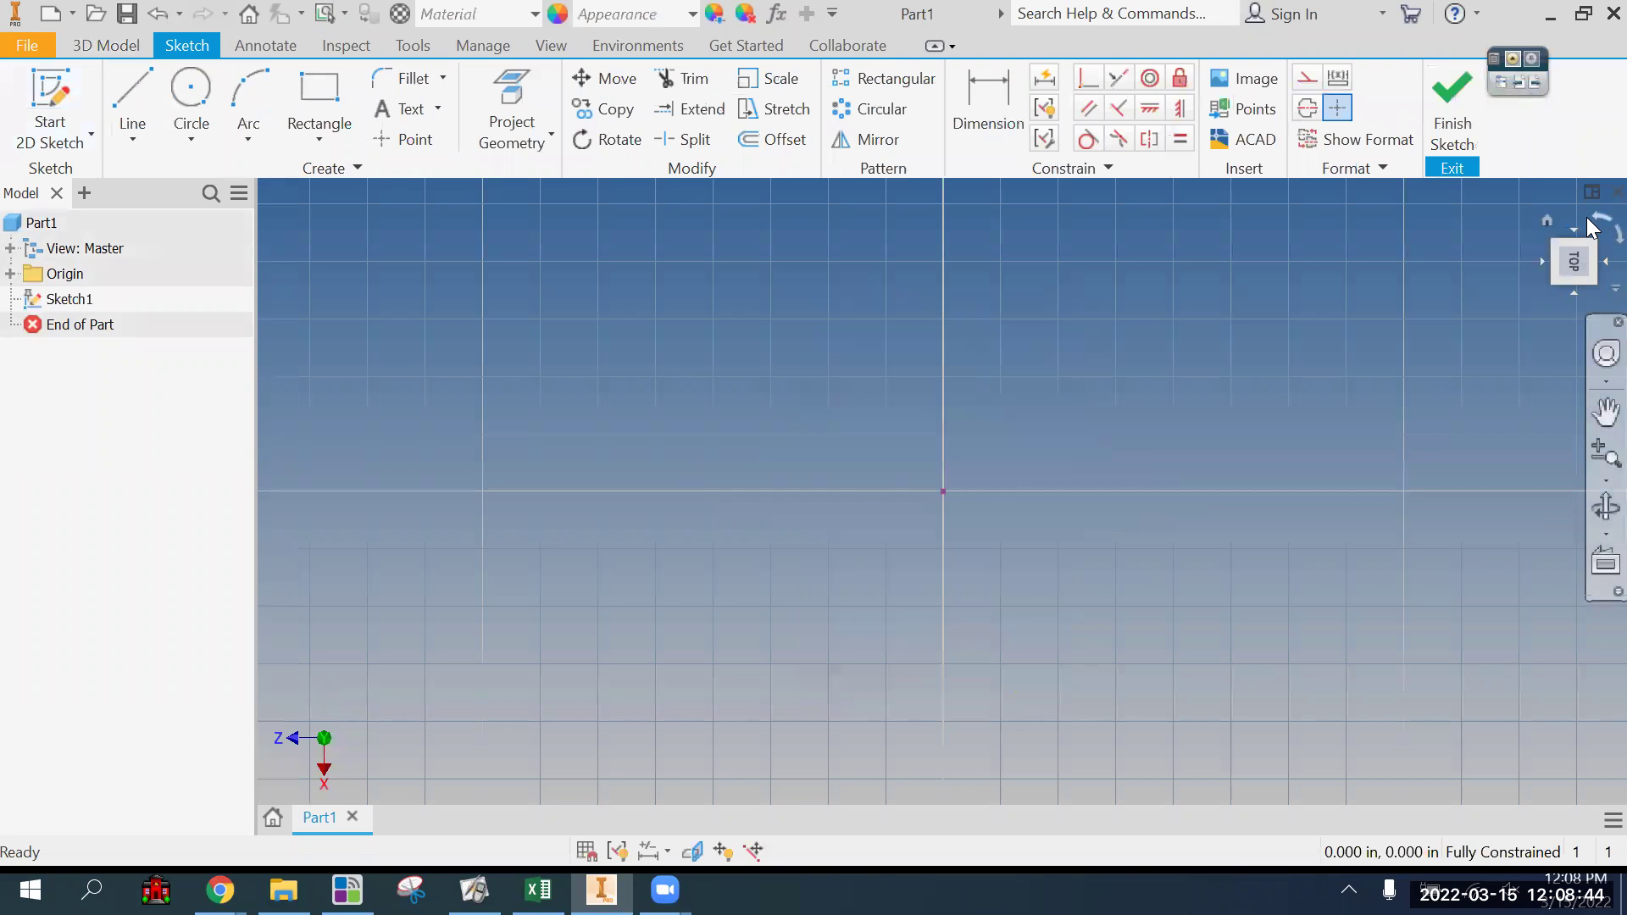
{"action": "key", "text": "F6"}
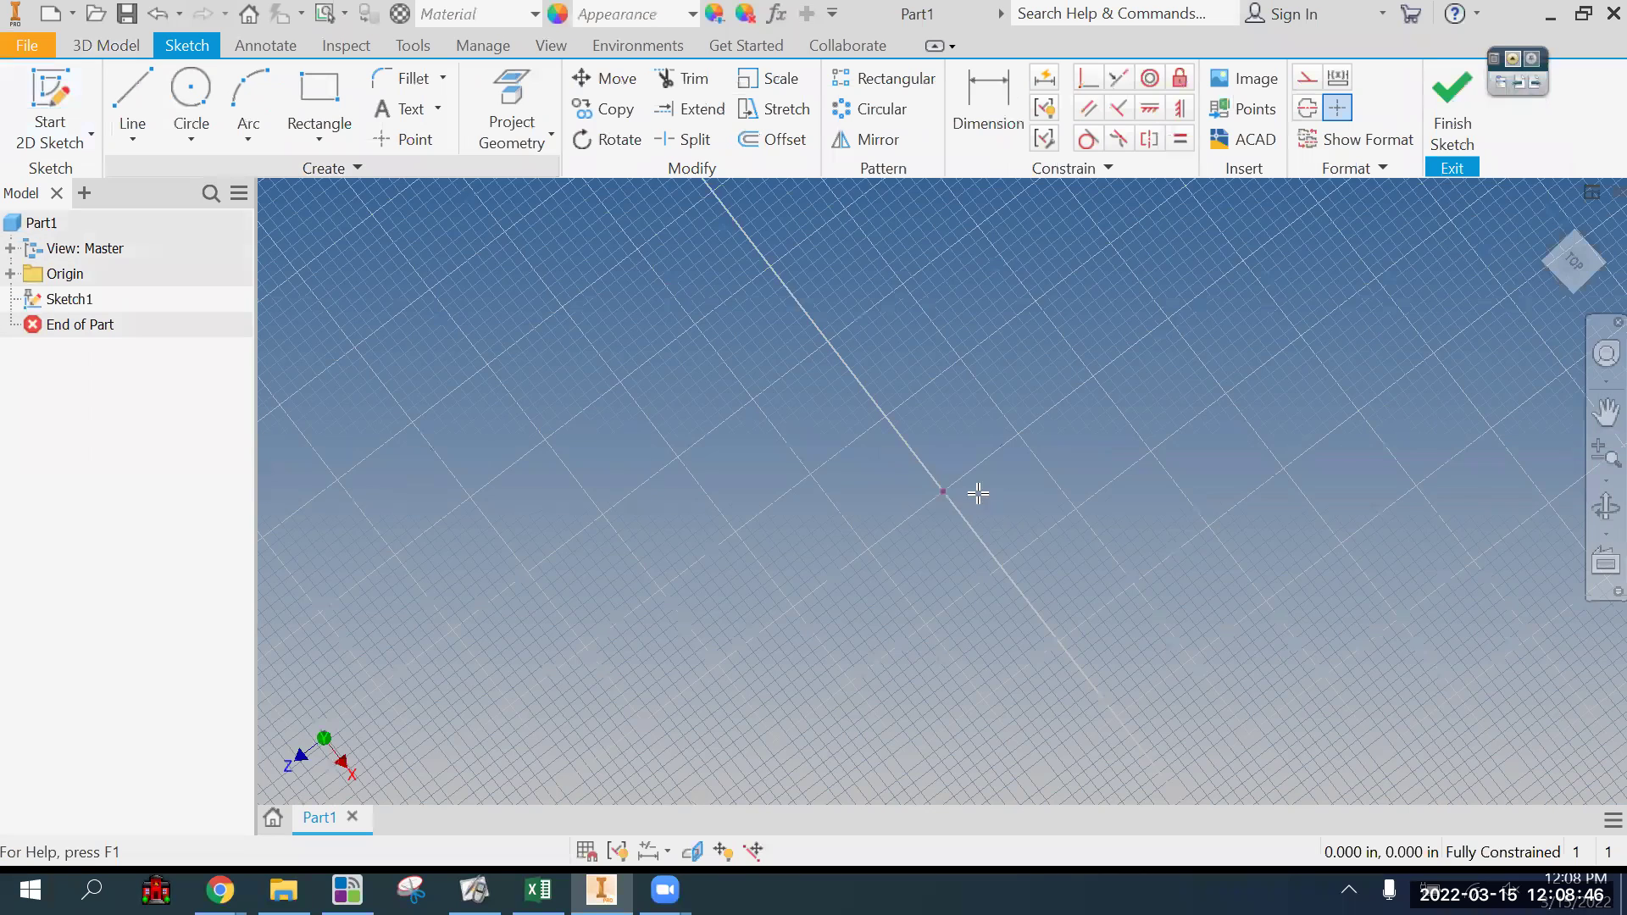
{"action": "key", "text": "F5"}
{"action": "key", "text": "r"}
{"action": "left_click", "coordinate": [943, 491]}
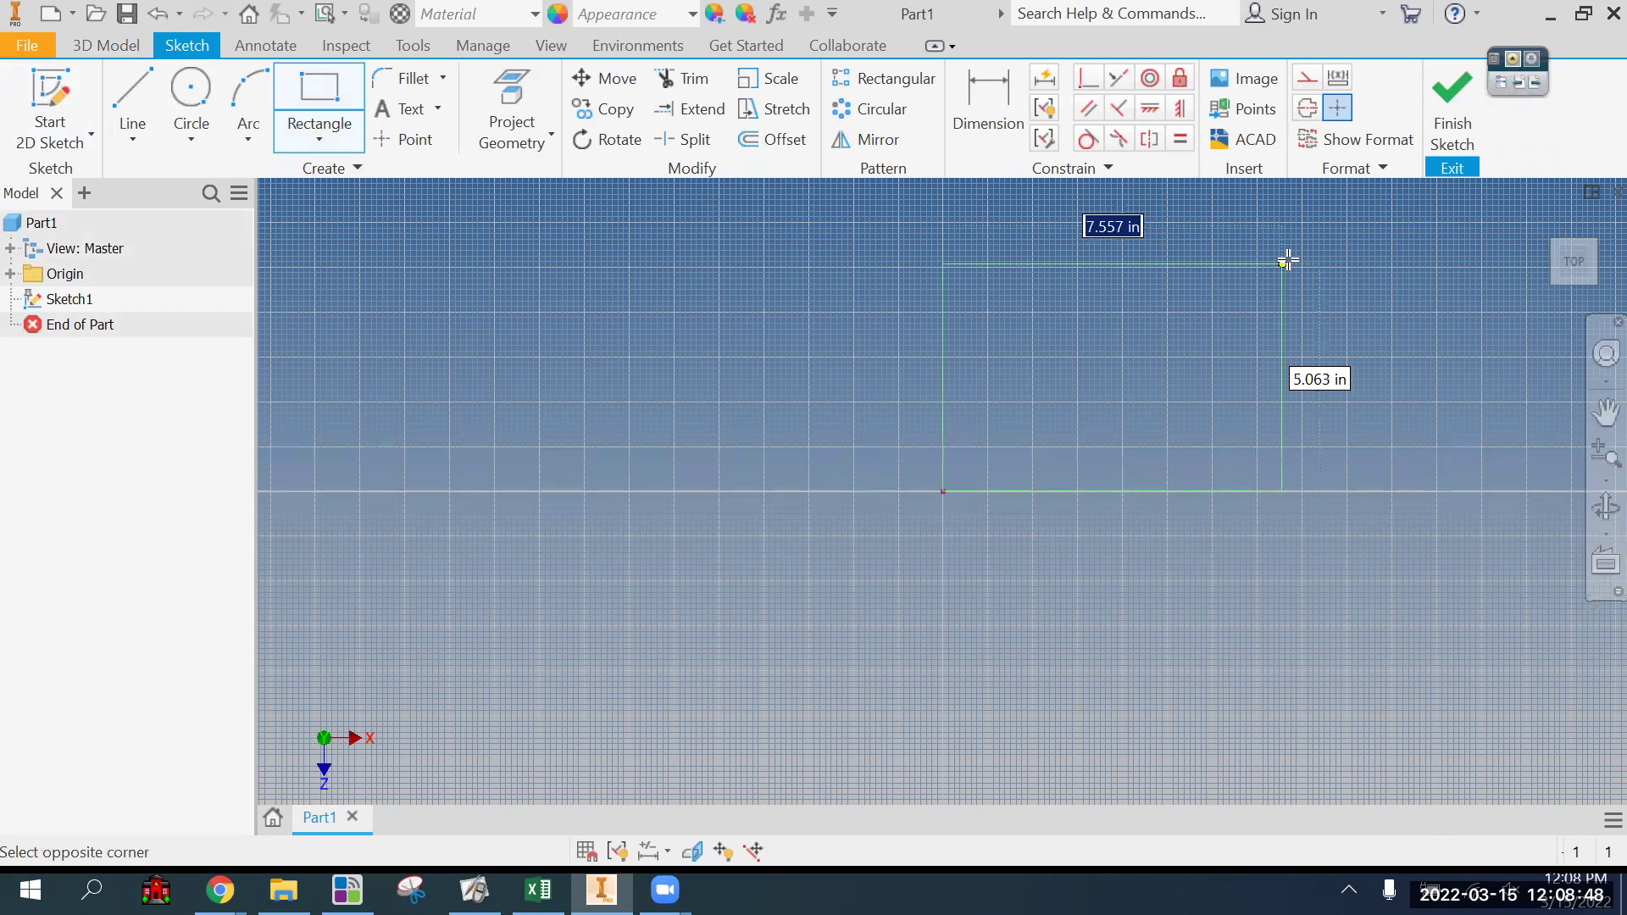
{"action": "left_click", "coordinate": [1300, 216]}
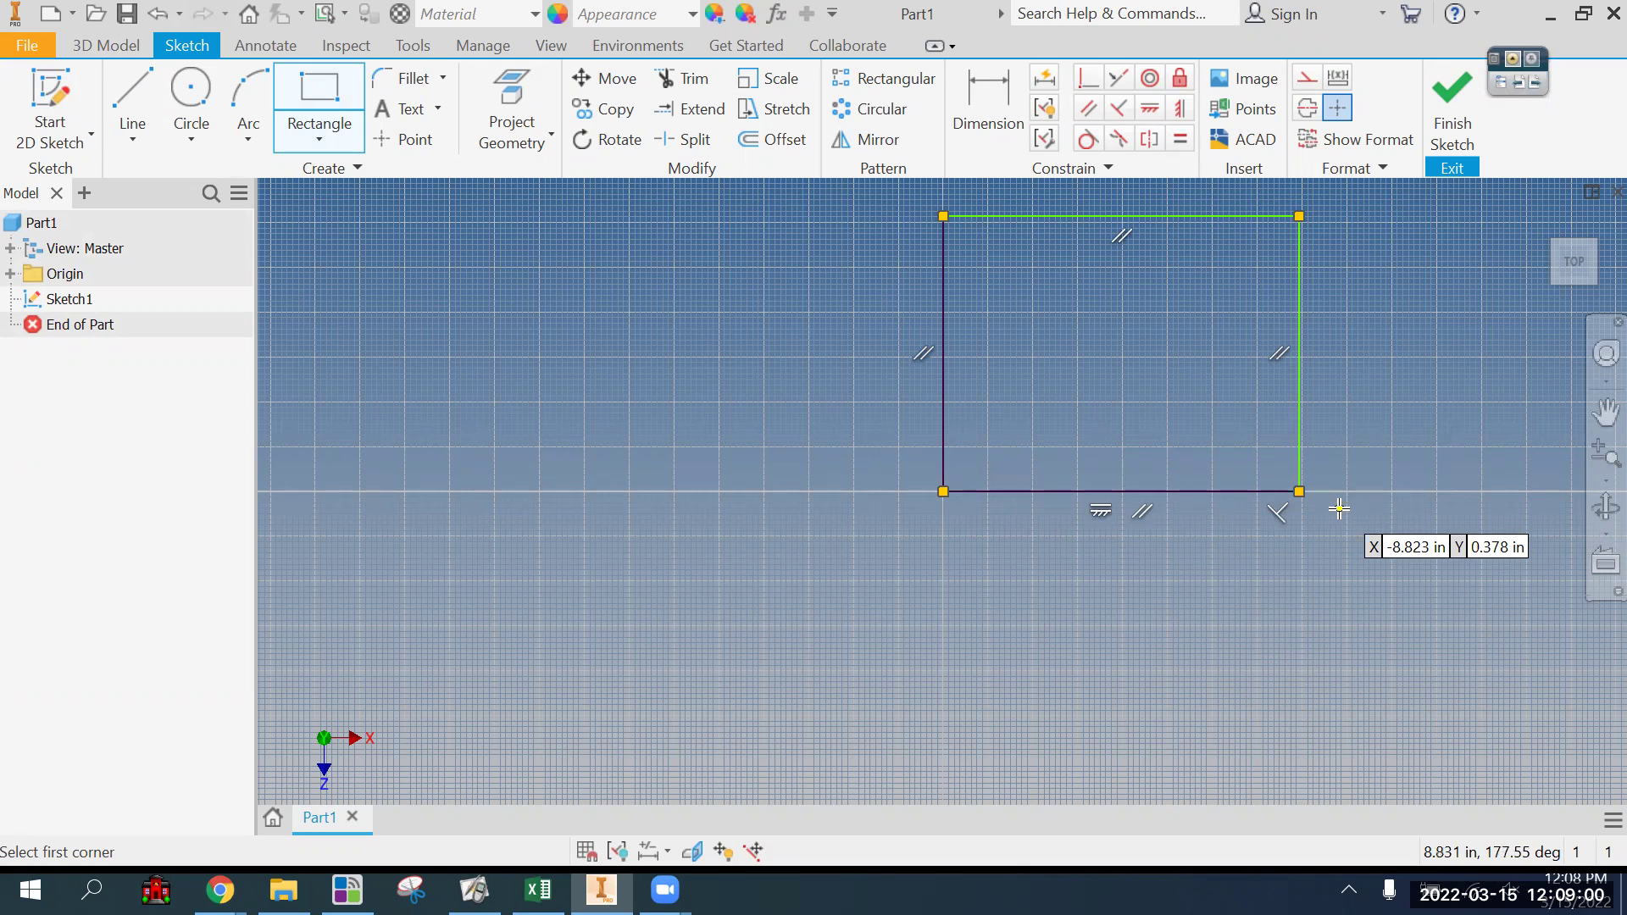
Step: Dimension the rectangle's width and height to 16 each, then finish the sketch
{"action": "left_click", "coordinate": [1014, 111]}
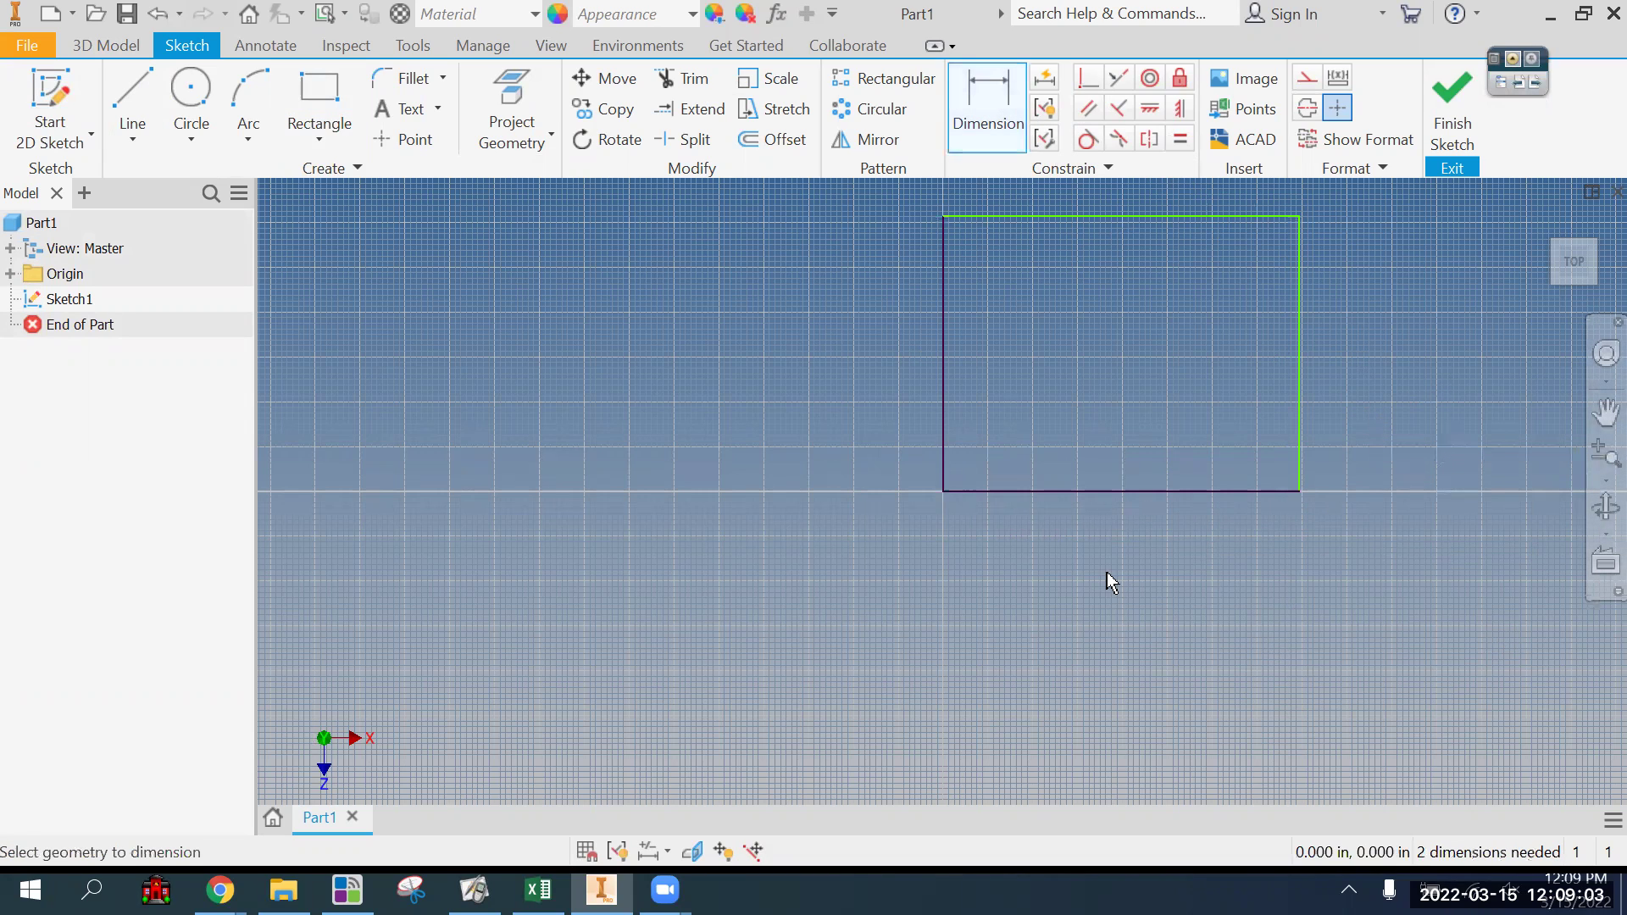
{"action": "left_click", "coordinate": [1146, 495]}
{"action": "left_click", "coordinate": [1148, 529]}
{"action": "type", "text": "16"}
{"action": "key", "text": "Return"}
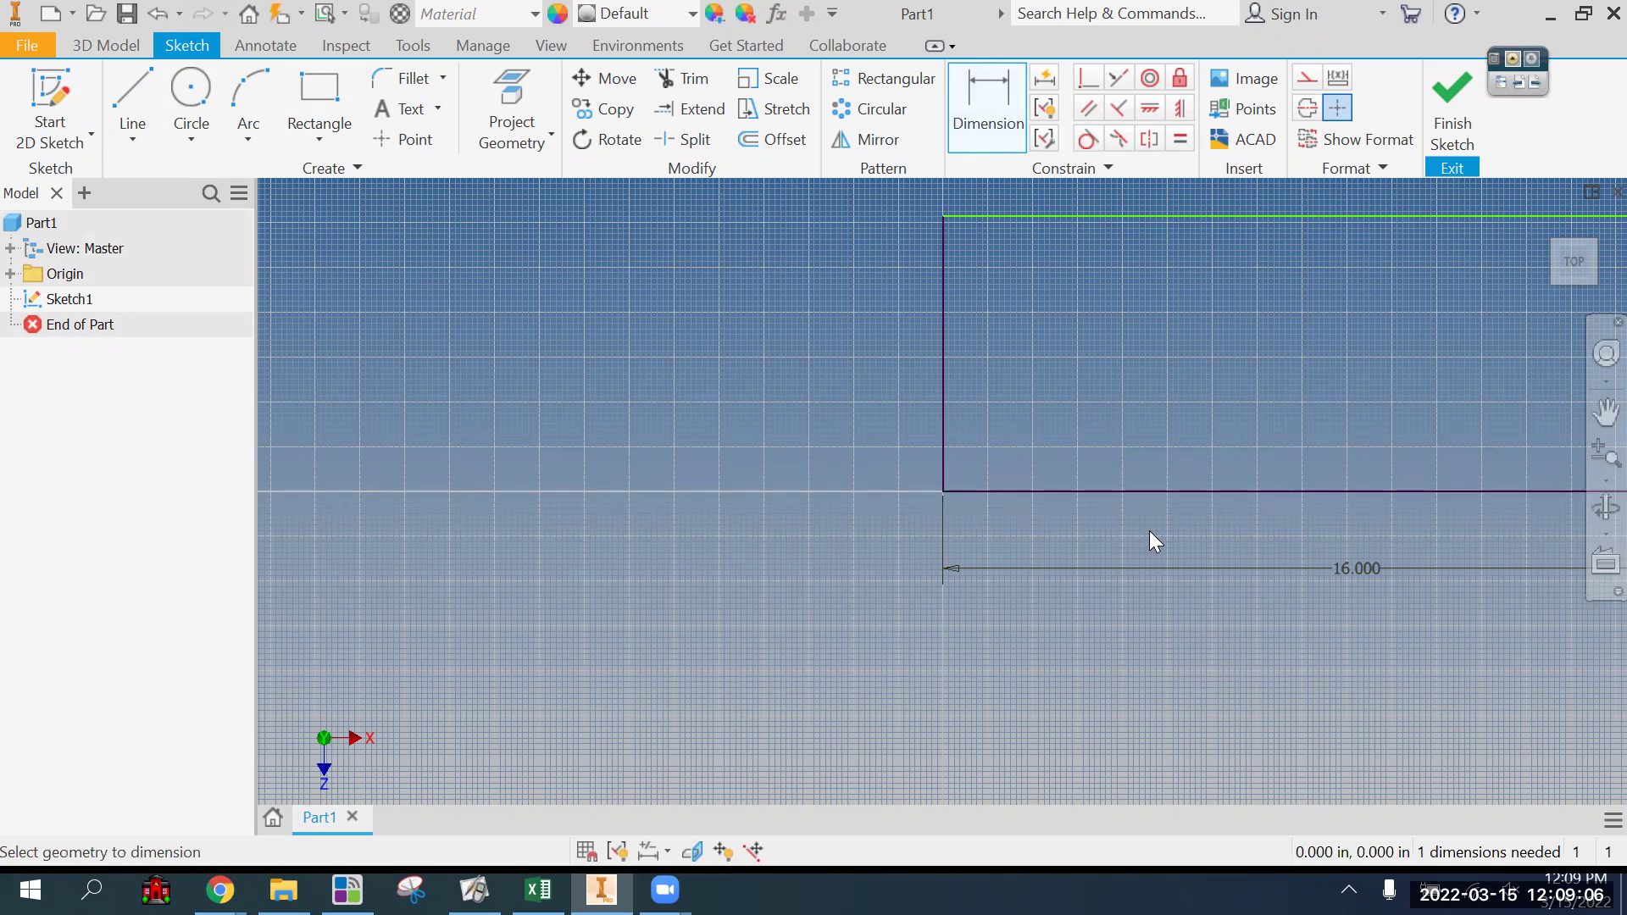
{"action": "left_click", "coordinate": [944, 390]}
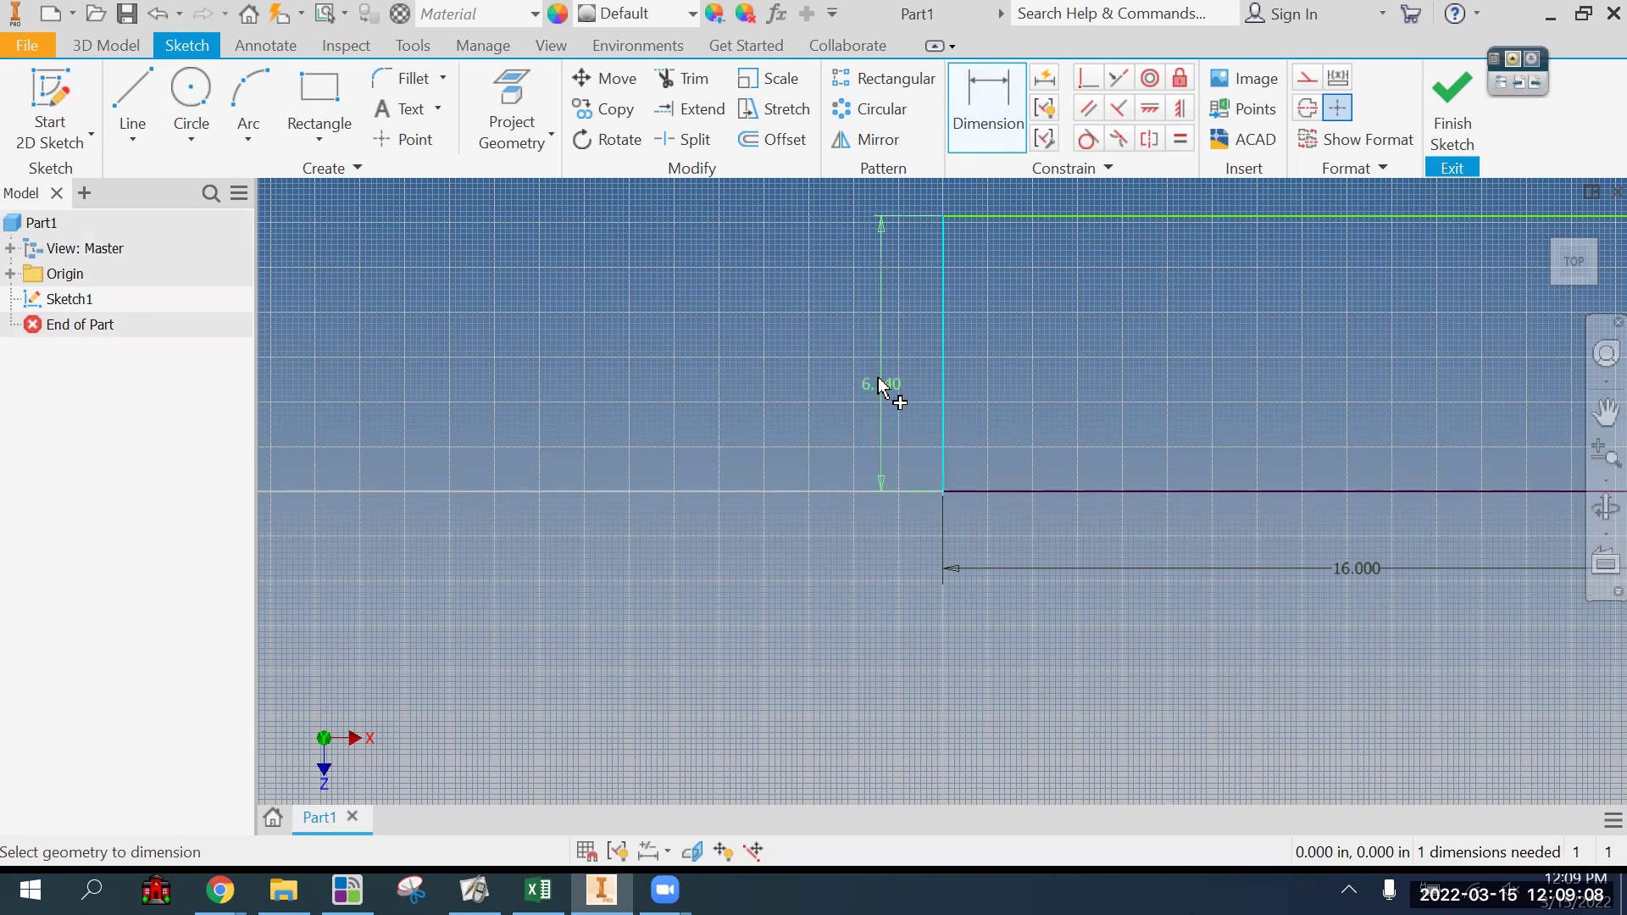
{"action": "left_click", "coordinate": [882, 386]}
{"action": "type", "text": "16"}
{"action": "key", "text": "Return"}
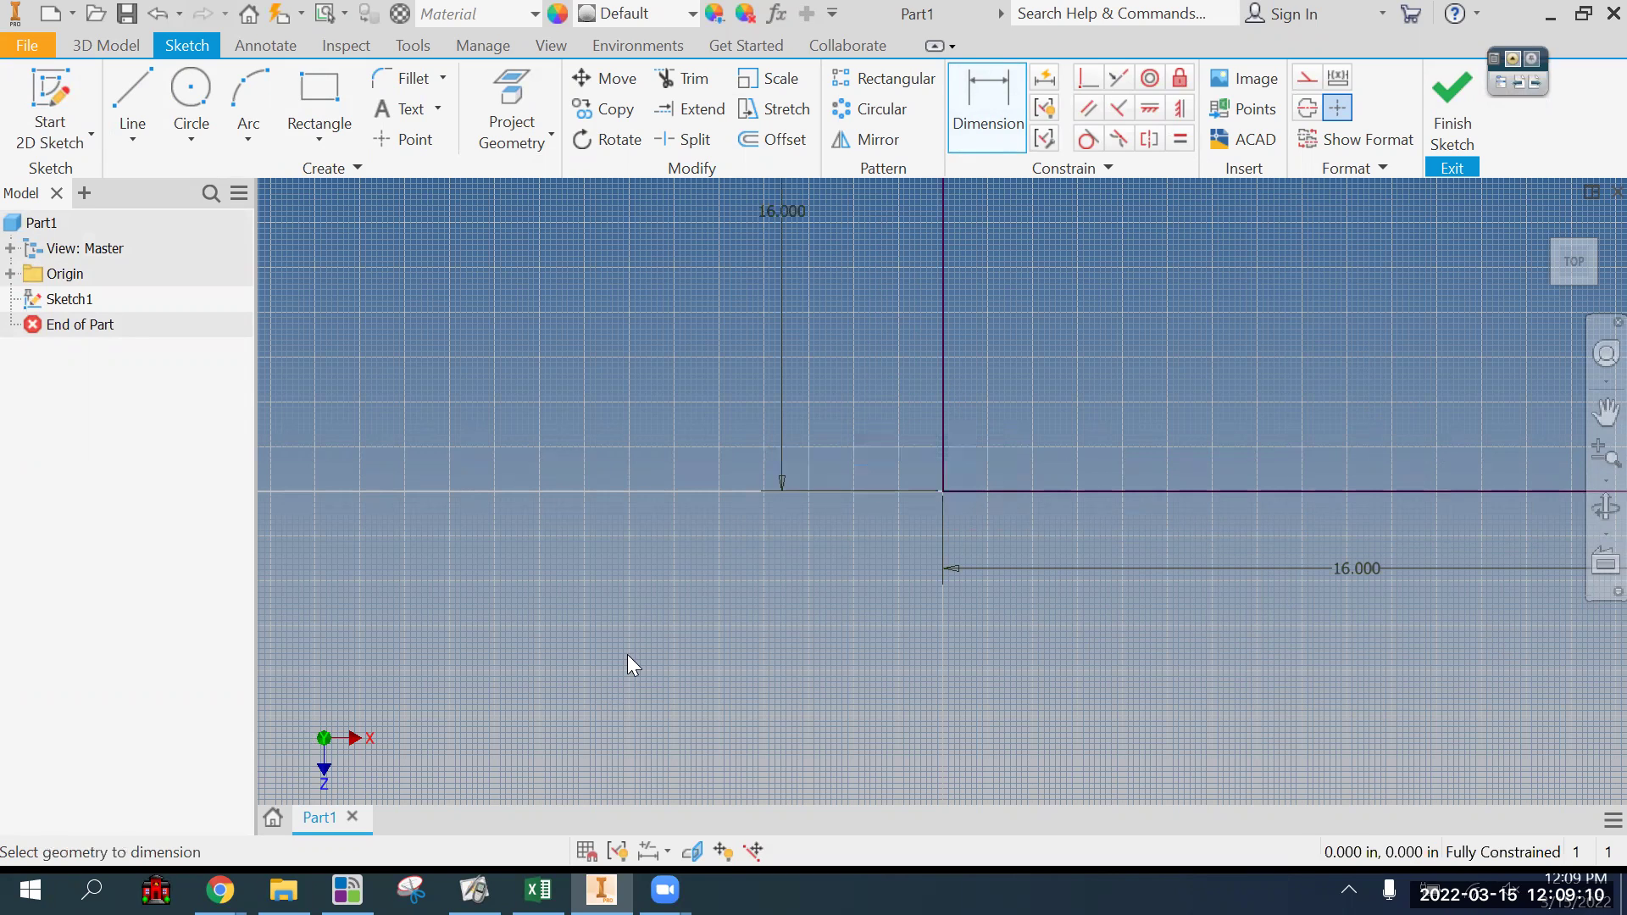
{"action": "scroll", "coordinate": [627, 655], "scroll_direction": "down", "scroll_amount": 2}
{"action": "left_click", "coordinate": [1432, 94]}
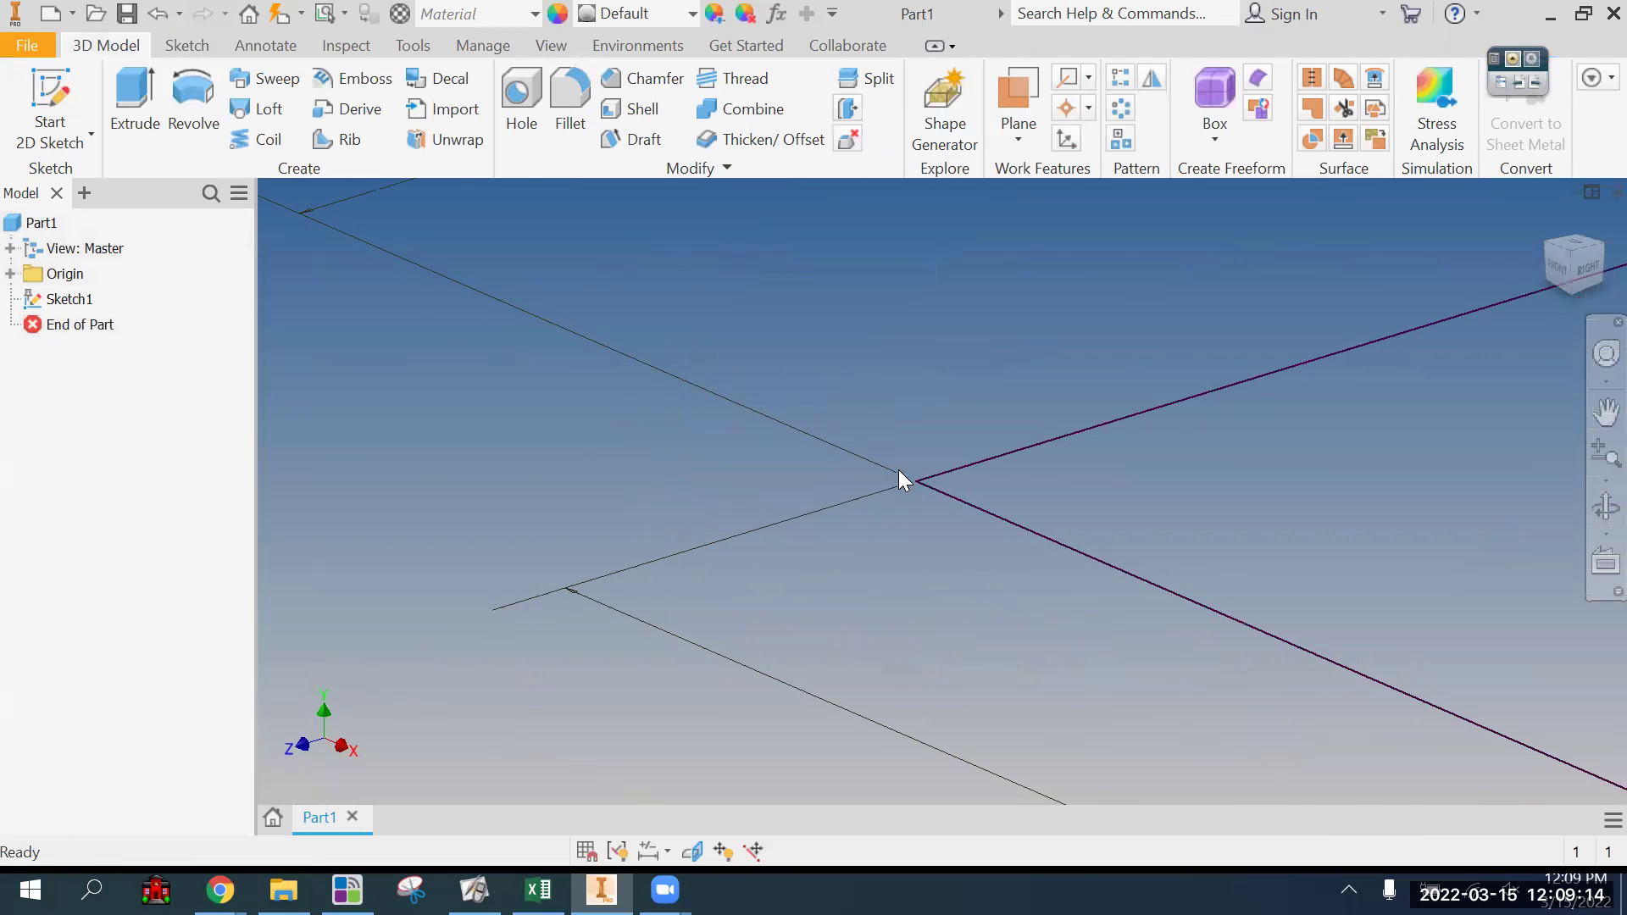
Step: Extrude the square sketch 1 in to make the plate, then fit and pan the view
{"action": "key", "text": "e"}
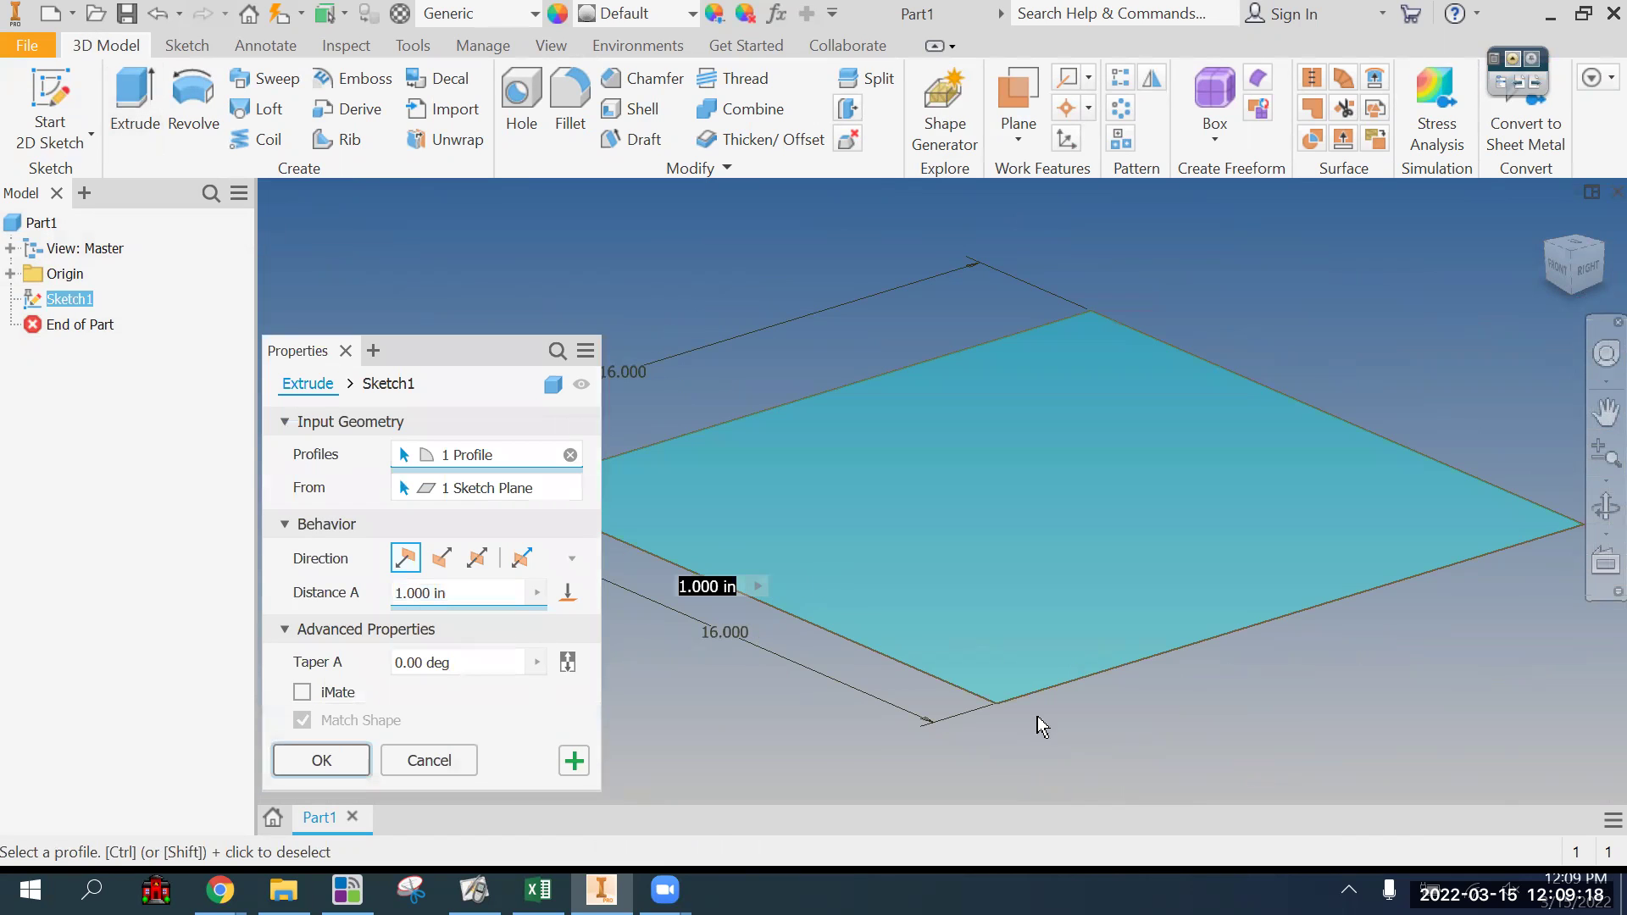
{"action": "left_click", "coordinate": [339, 761]}
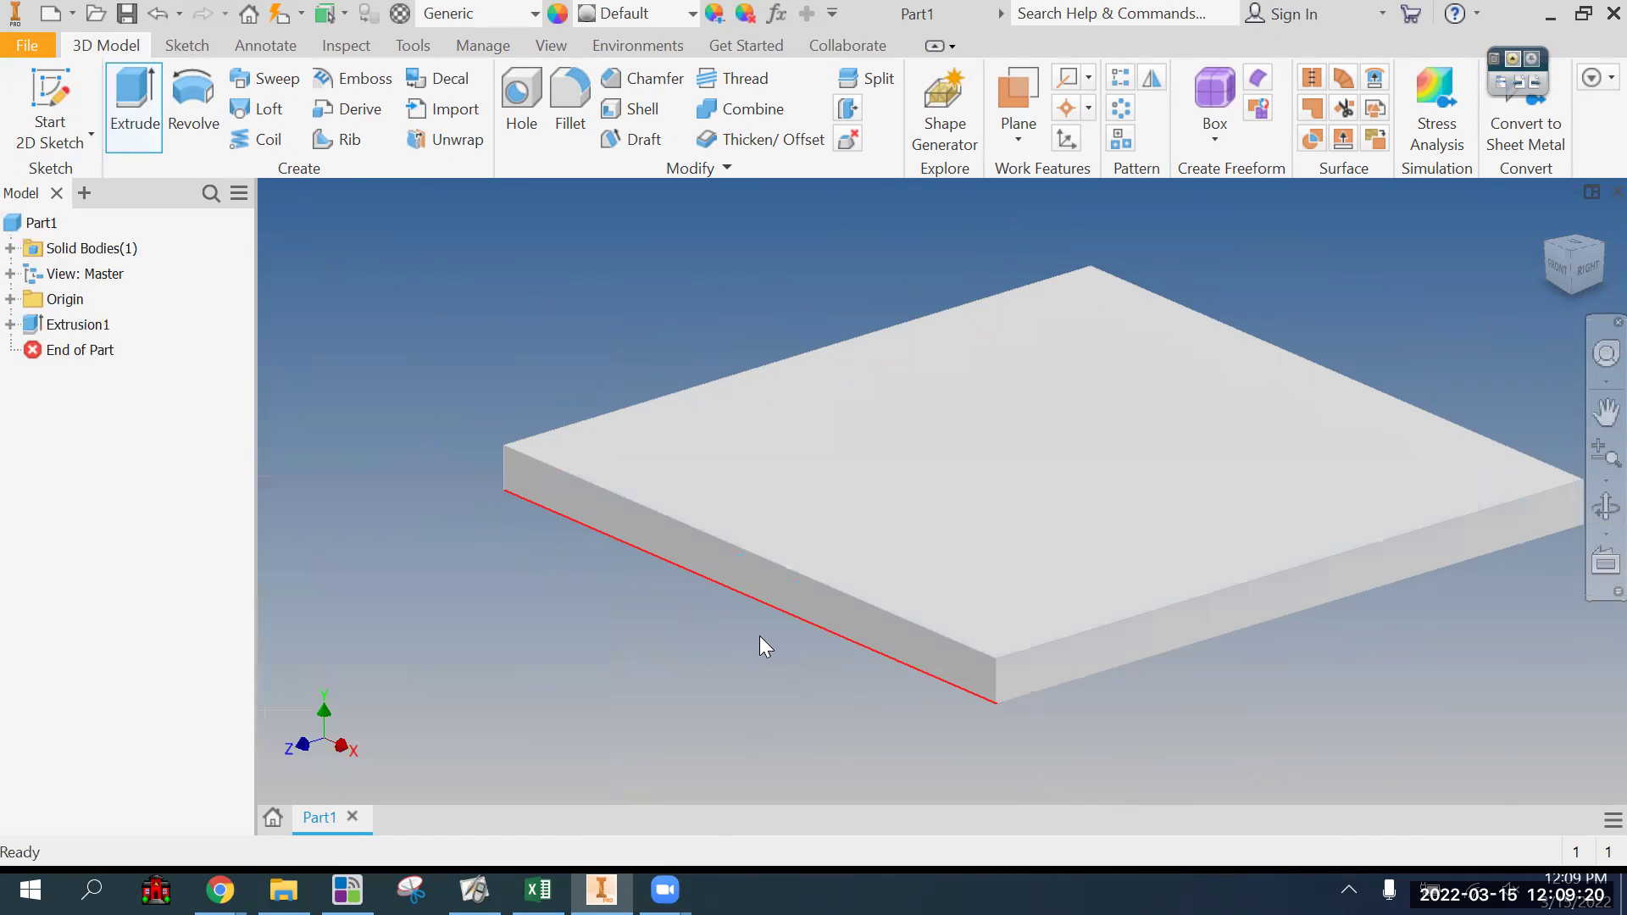
{"action": "key", "text": "Home"}
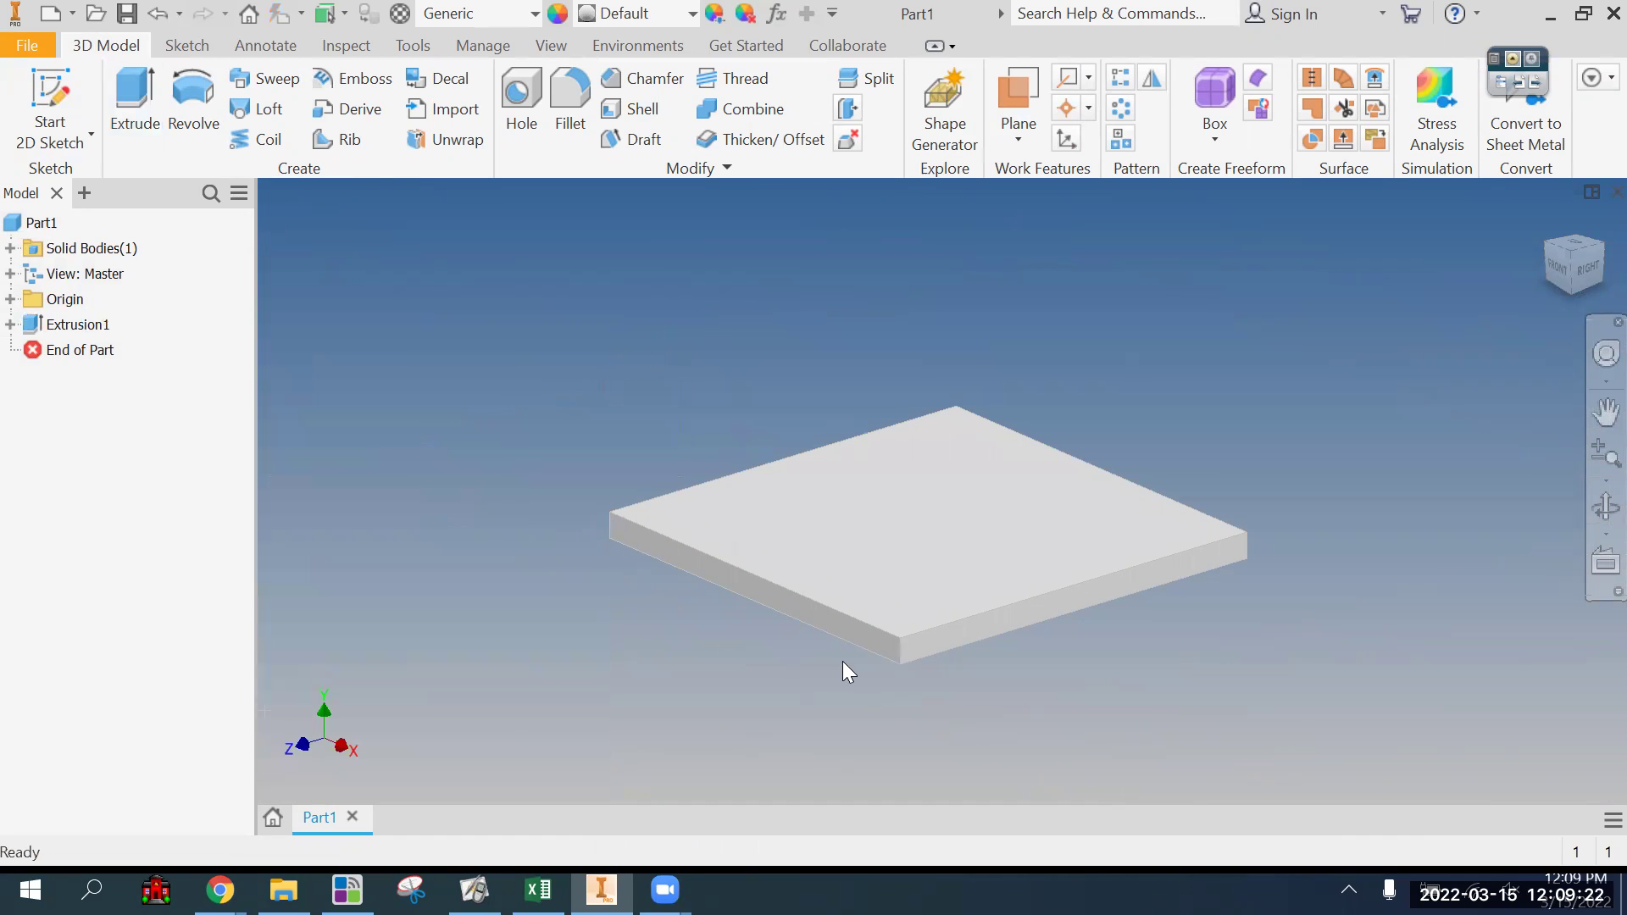
{"action": "middle_click_drag", "start_coordinate": [767, 674], "coordinate": [846, 690]}
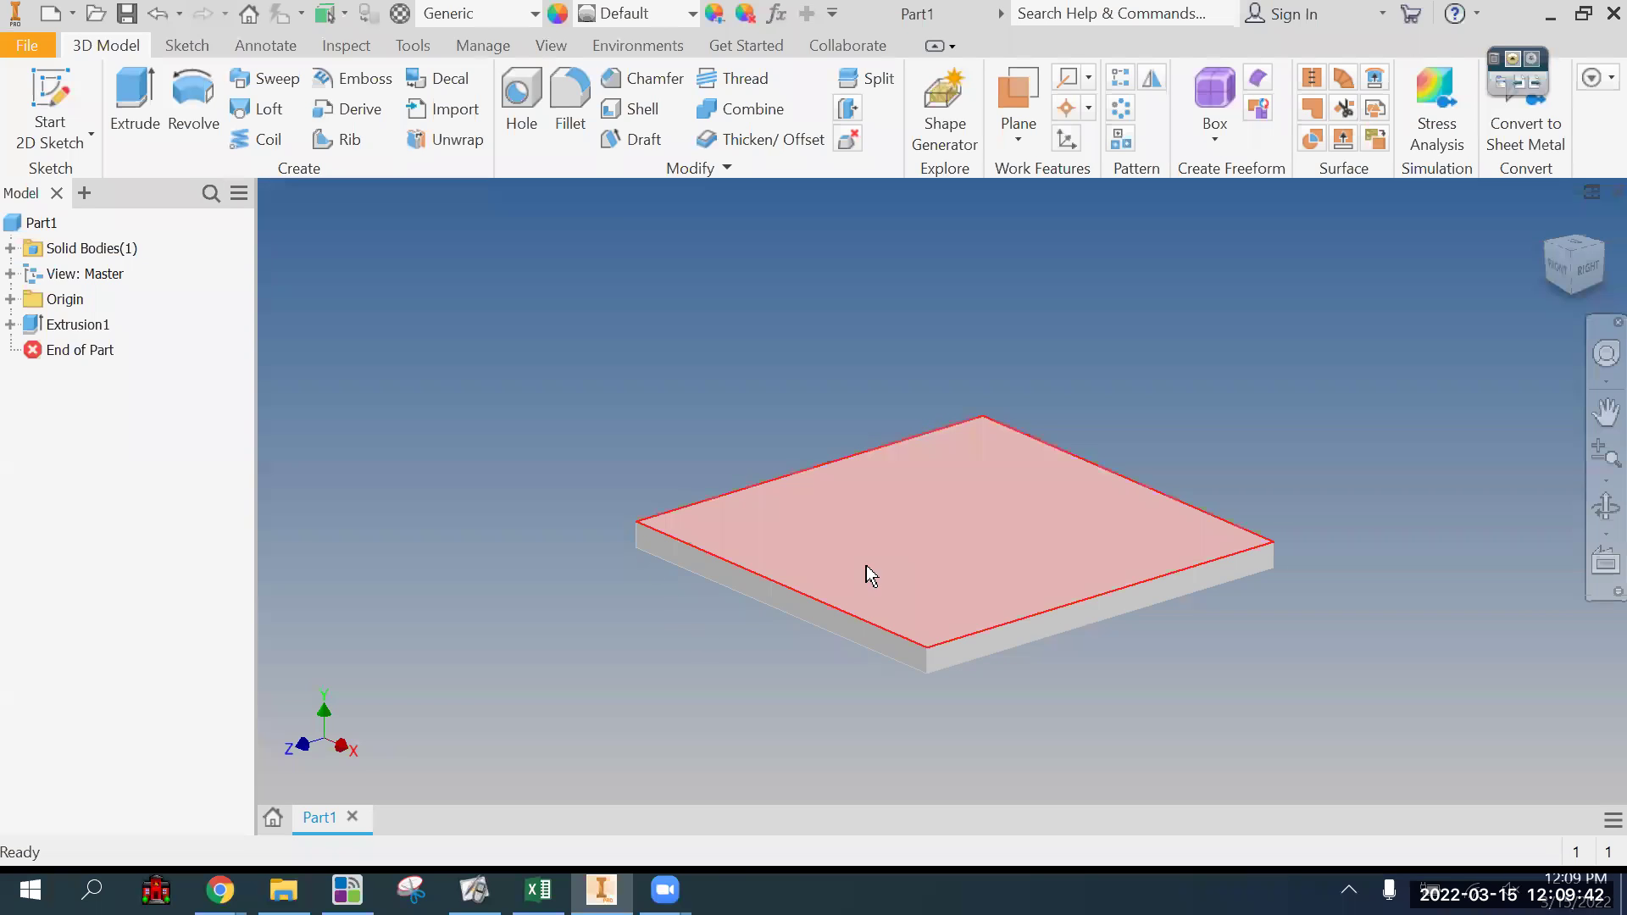
Step: Check the plate from the top view, return home, and start Sketch2 on its top face
{"action": "left_click", "coordinate": [1574, 252]}
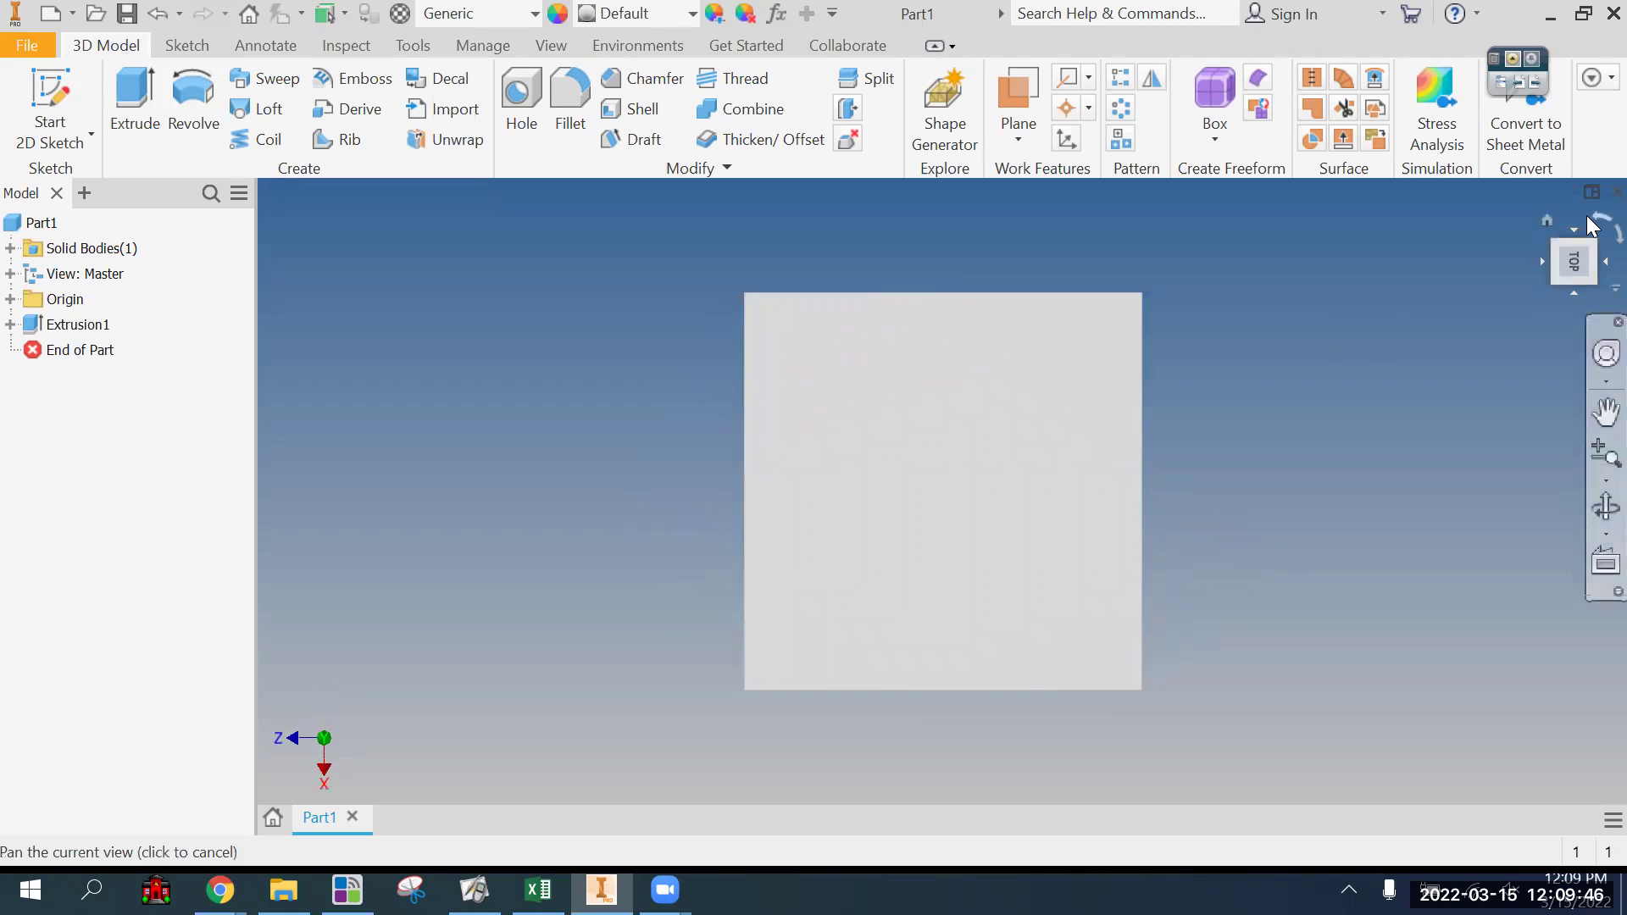
{"action": "left_click", "coordinate": [1589, 218]}
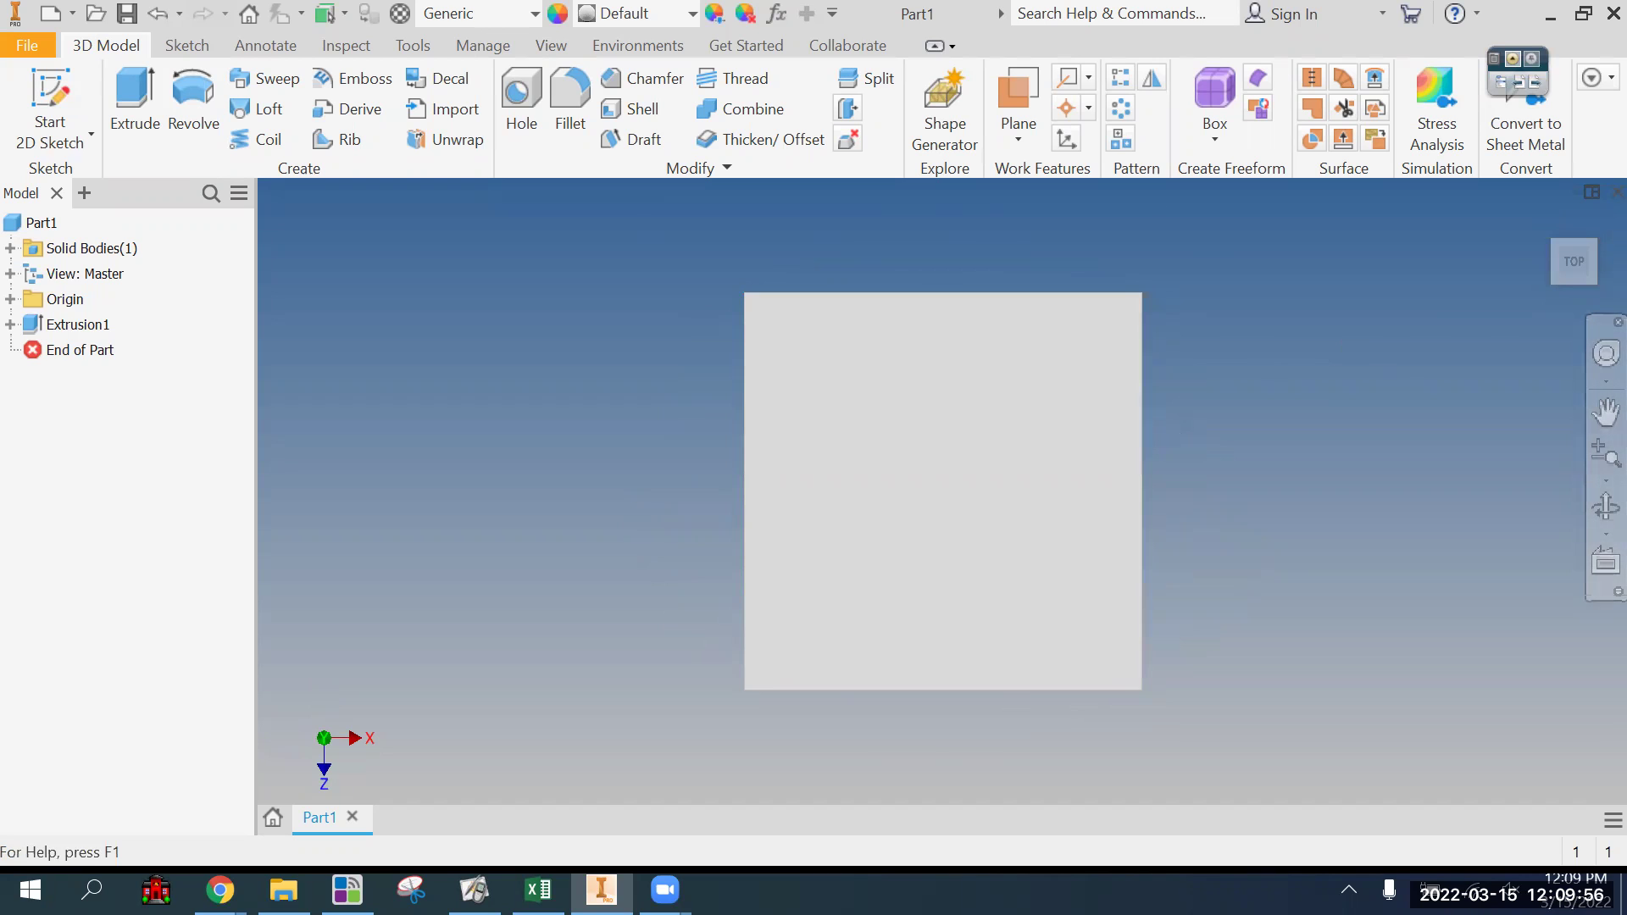
{"action": "left_click", "coordinate": [1545, 221]}
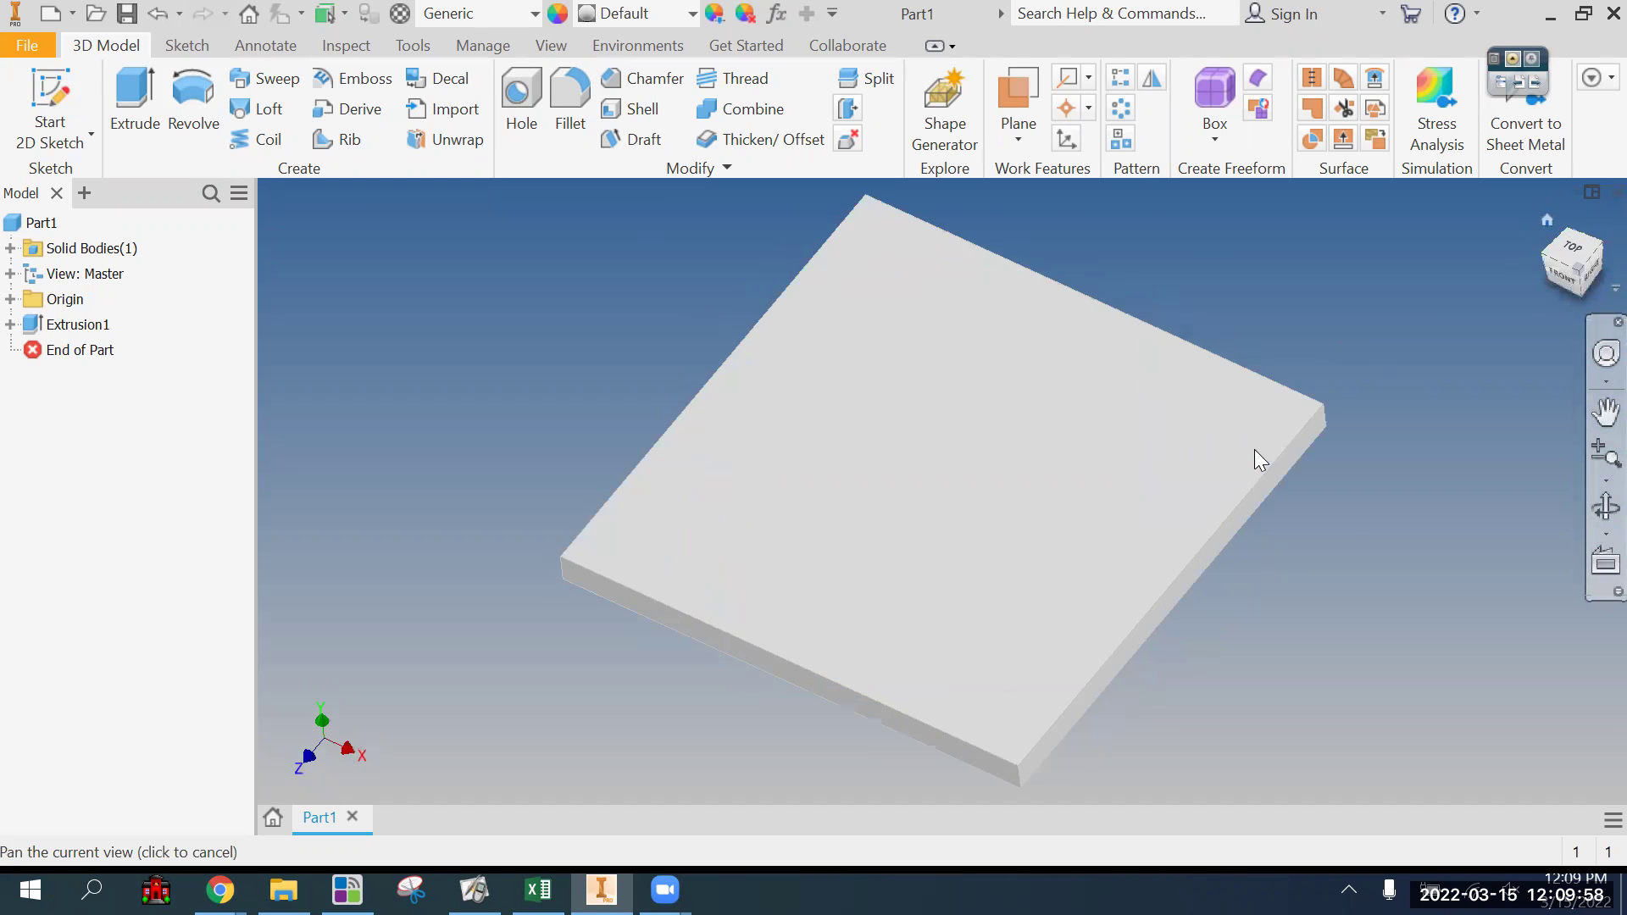
{"action": "left_click", "coordinate": [50, 106]}
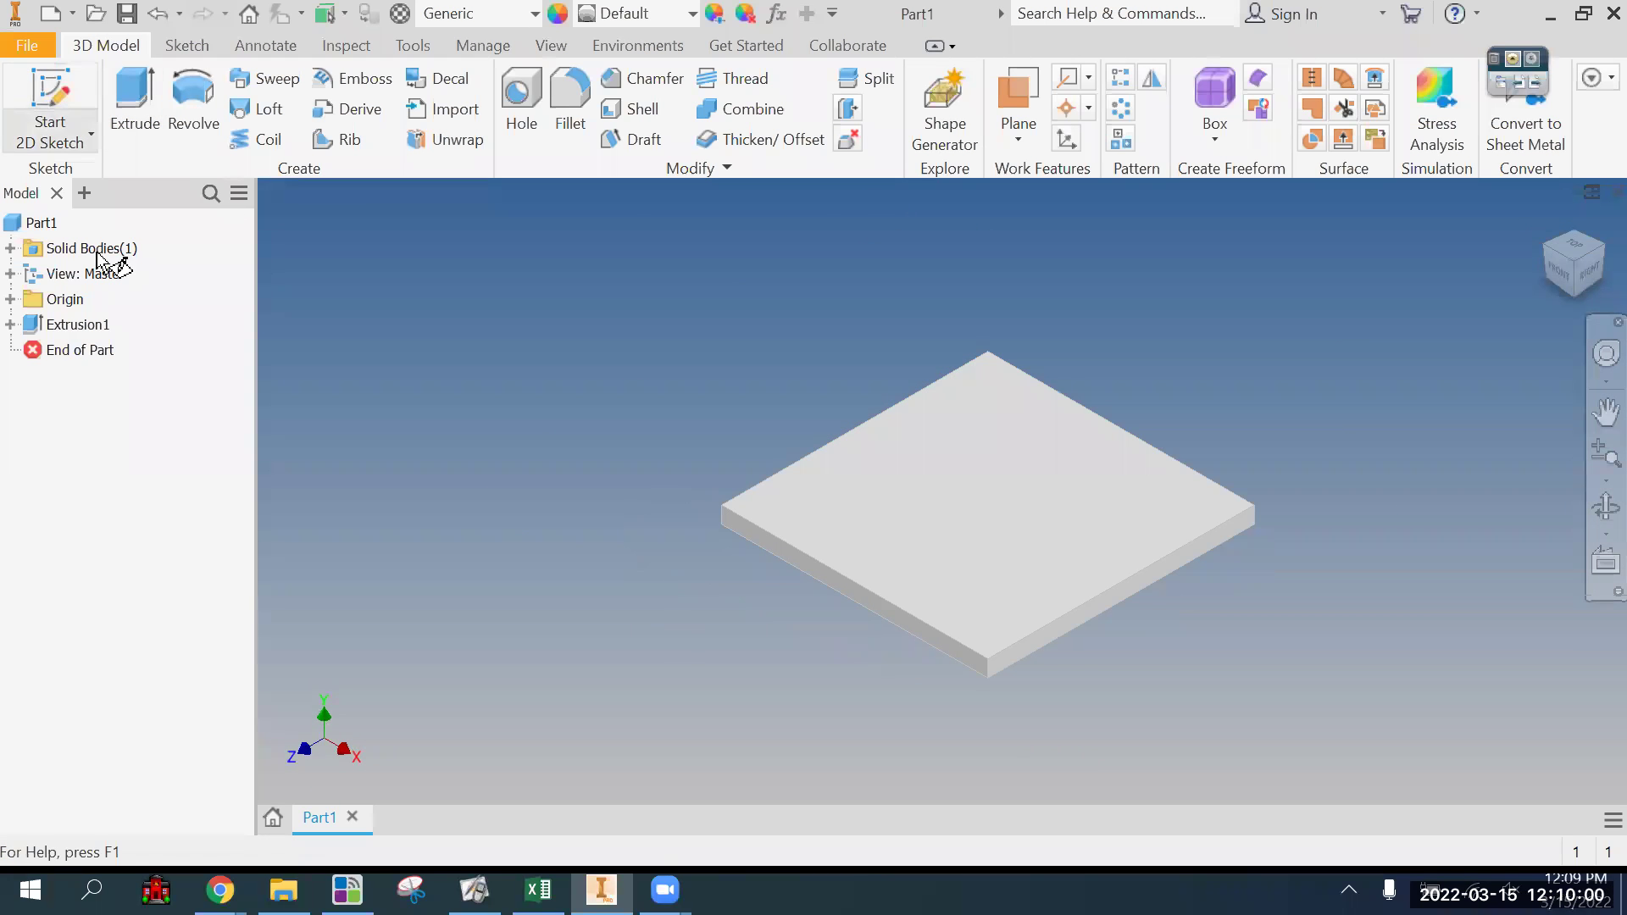
{"action": "left_click", "coordinate": [1020, 519]}
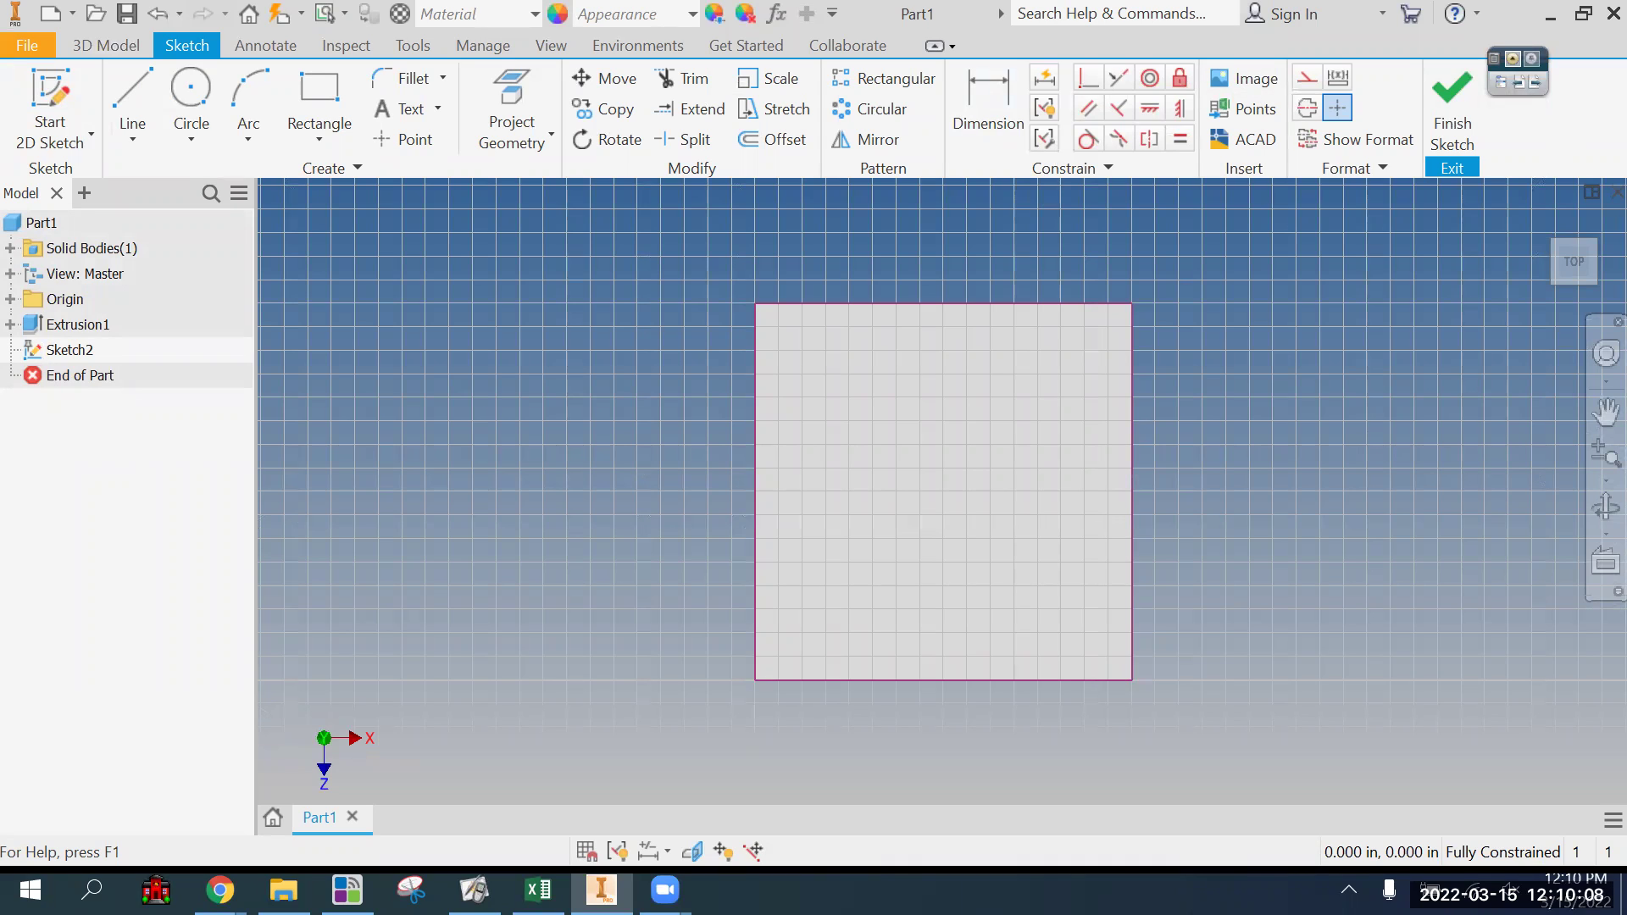
{"action": "left_click", "coordinate": [220, 890]}
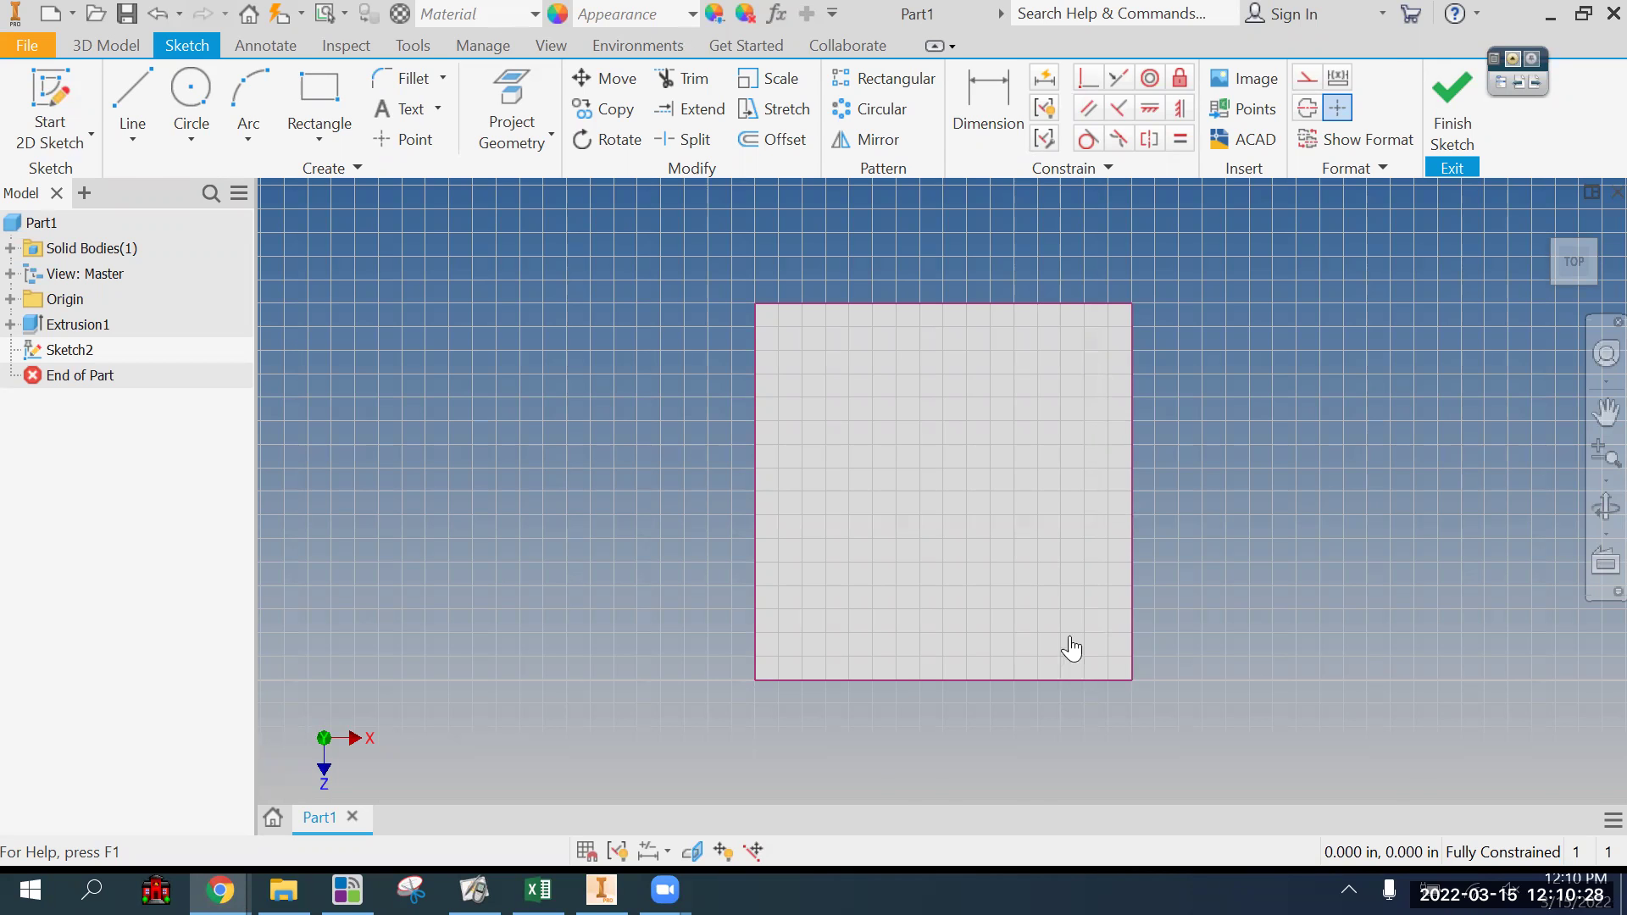
Step: From the Google Images 'chessboard' results, save the Chess Board.svg image as Chess_Board.svg.png in Downloads
{"action": "key", "text": "alt+Tab"}
{"action": "scroll", "coordinate": [1131, 676], "scroll_direction": "down", "scroll_amount": 8}
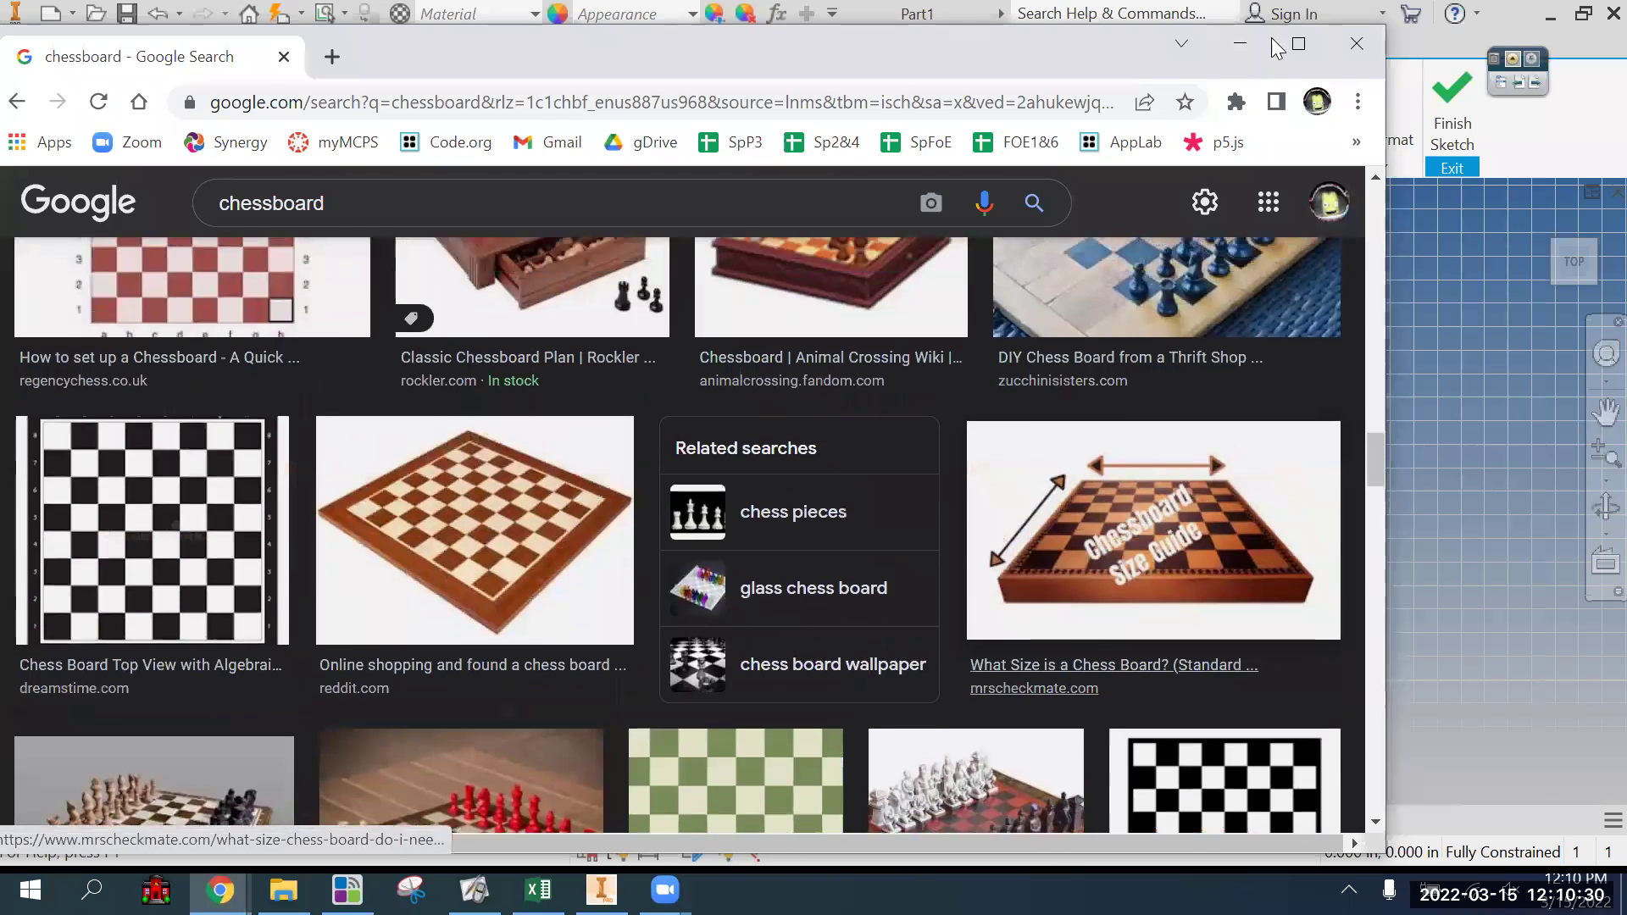
{"action": "scroll", "coordinate": [1126, 673], "scroll_direction": "up", "scroll_amount": 10}
{"action": "left_click", "coordinate": [1301, 47]}
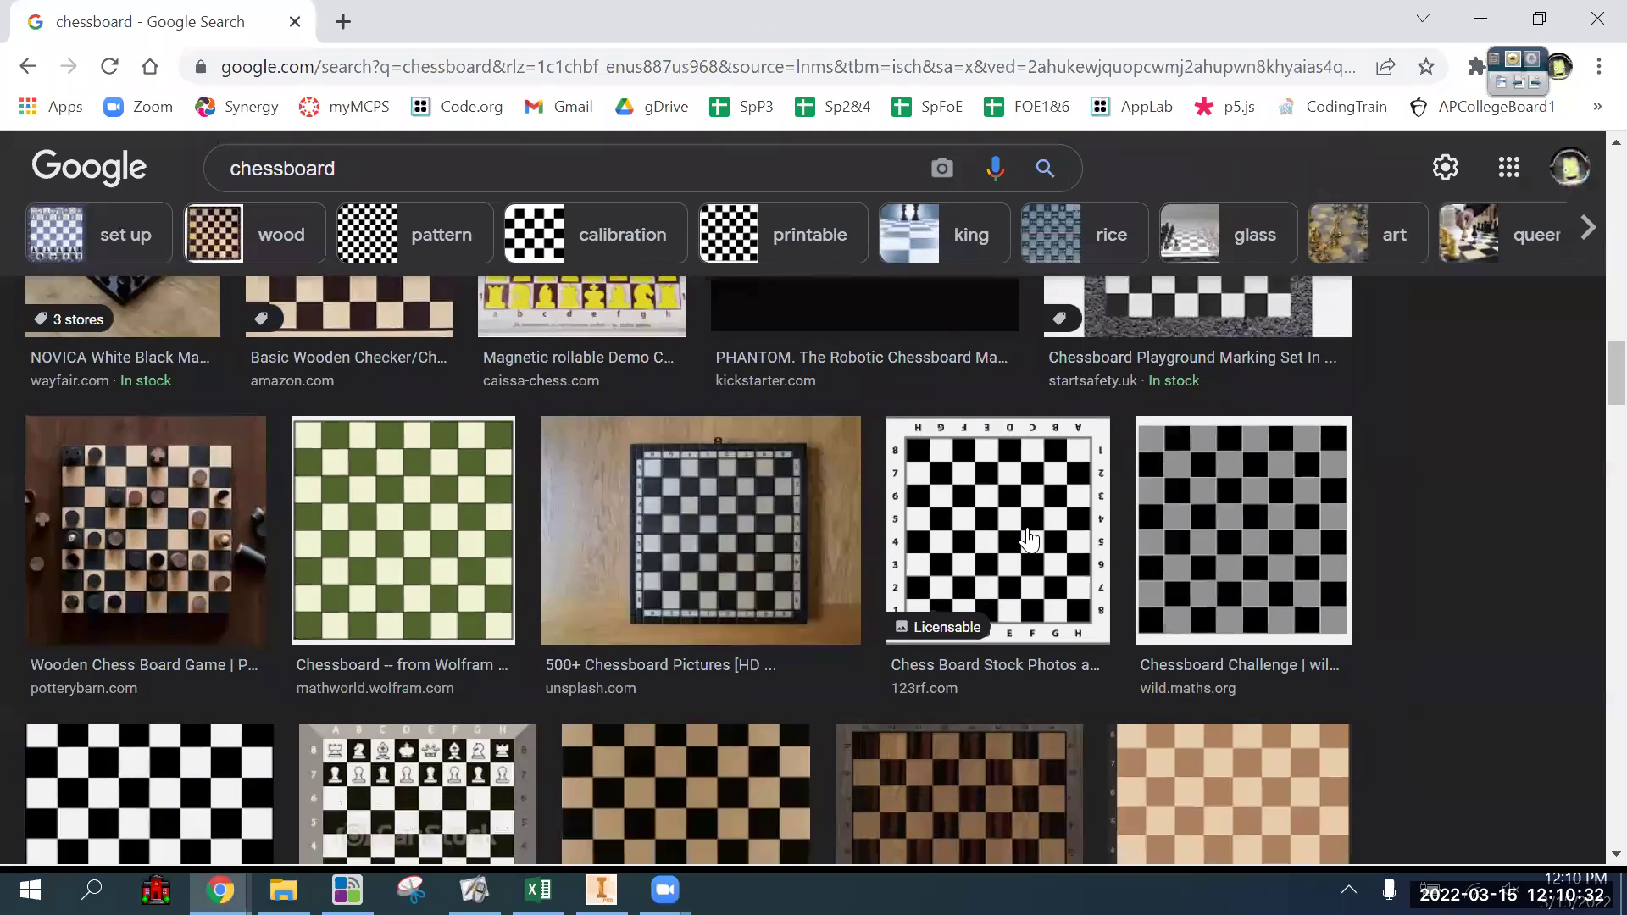
{"action": "scroll", "coordinate": [430, 437], "scroll_direction": "down", "scroll_amount": 3}
{"action": "left_click", "coordinate": [526, 625]}
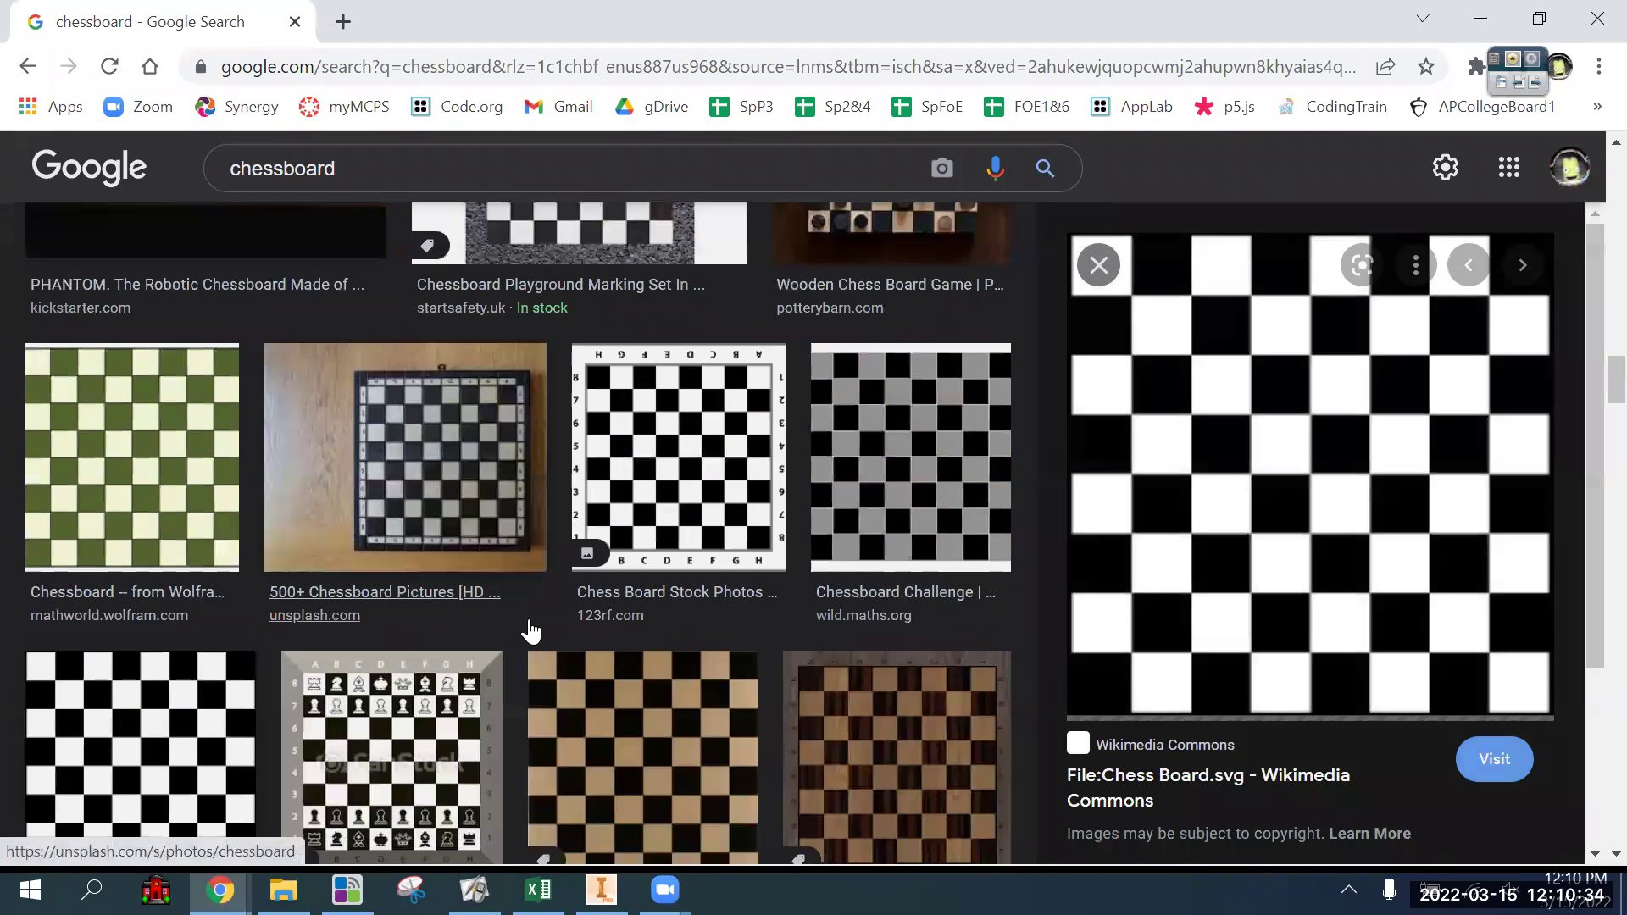
{"action": "right_click", "coordinate": [1269, 467]}
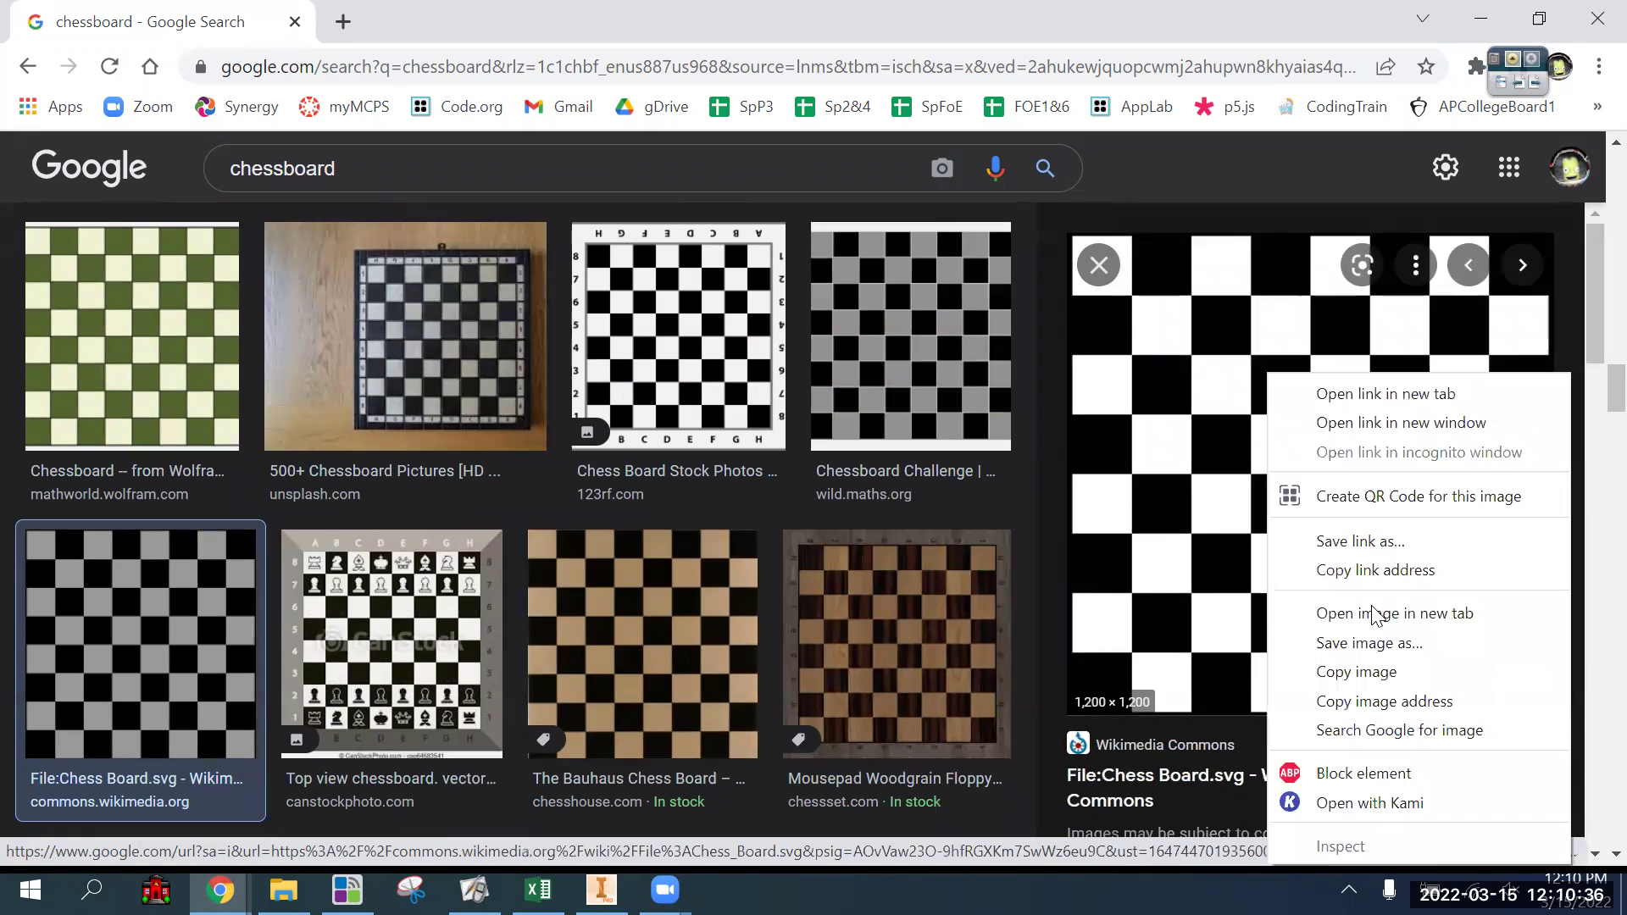
{"action": "left_click", "coordinate": [1369, 643]}
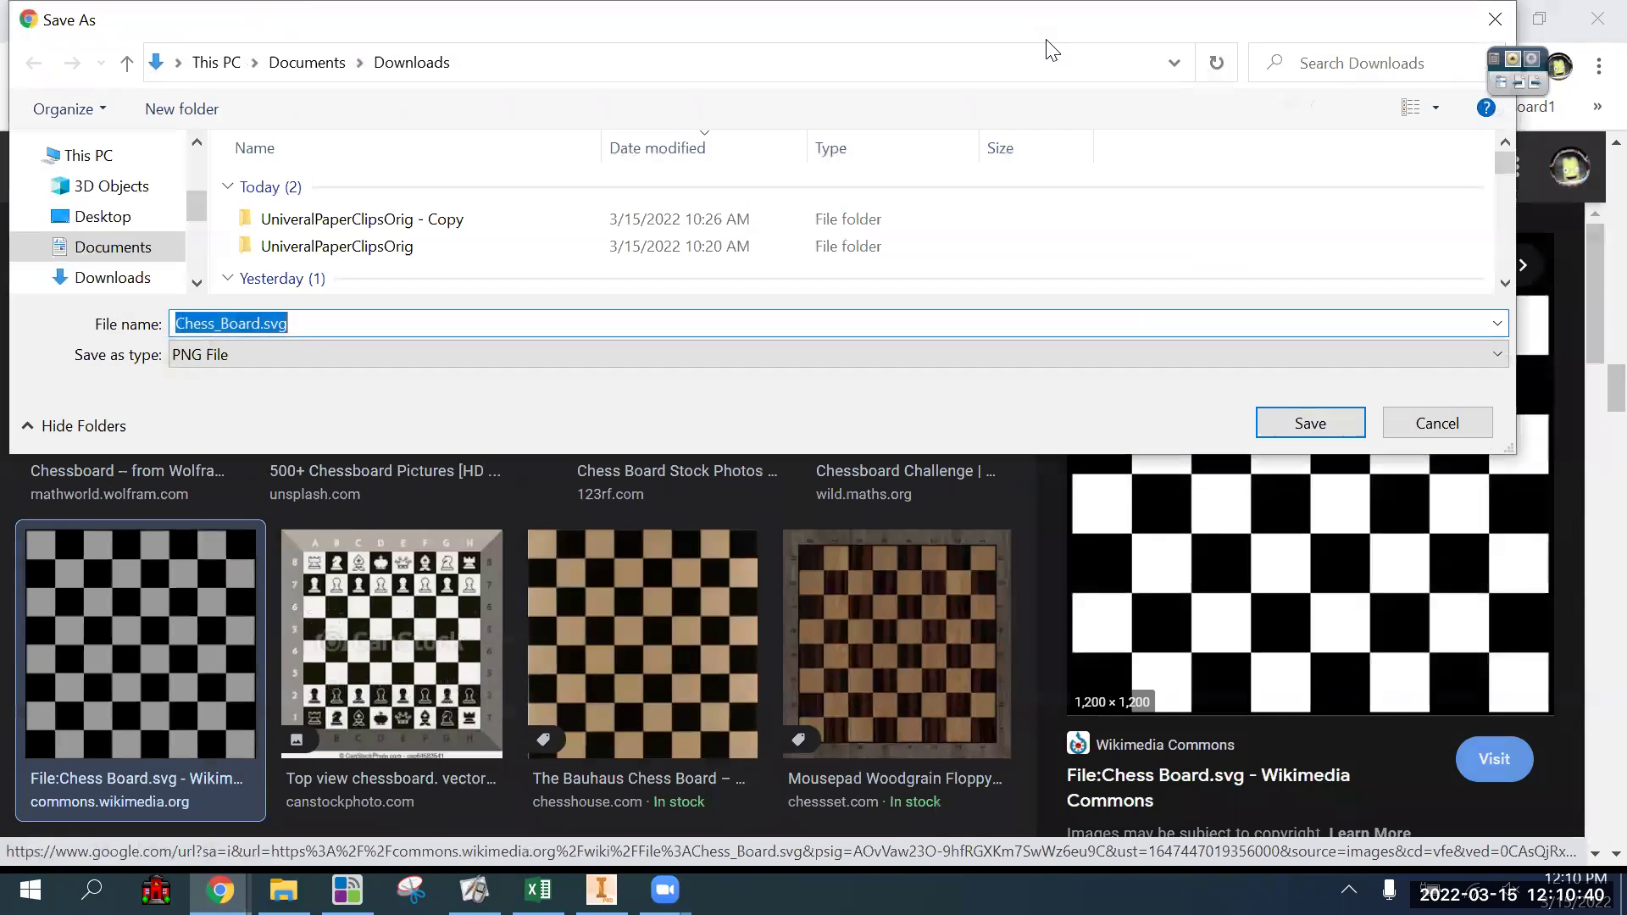
{"action": "key", "text": "Return"}
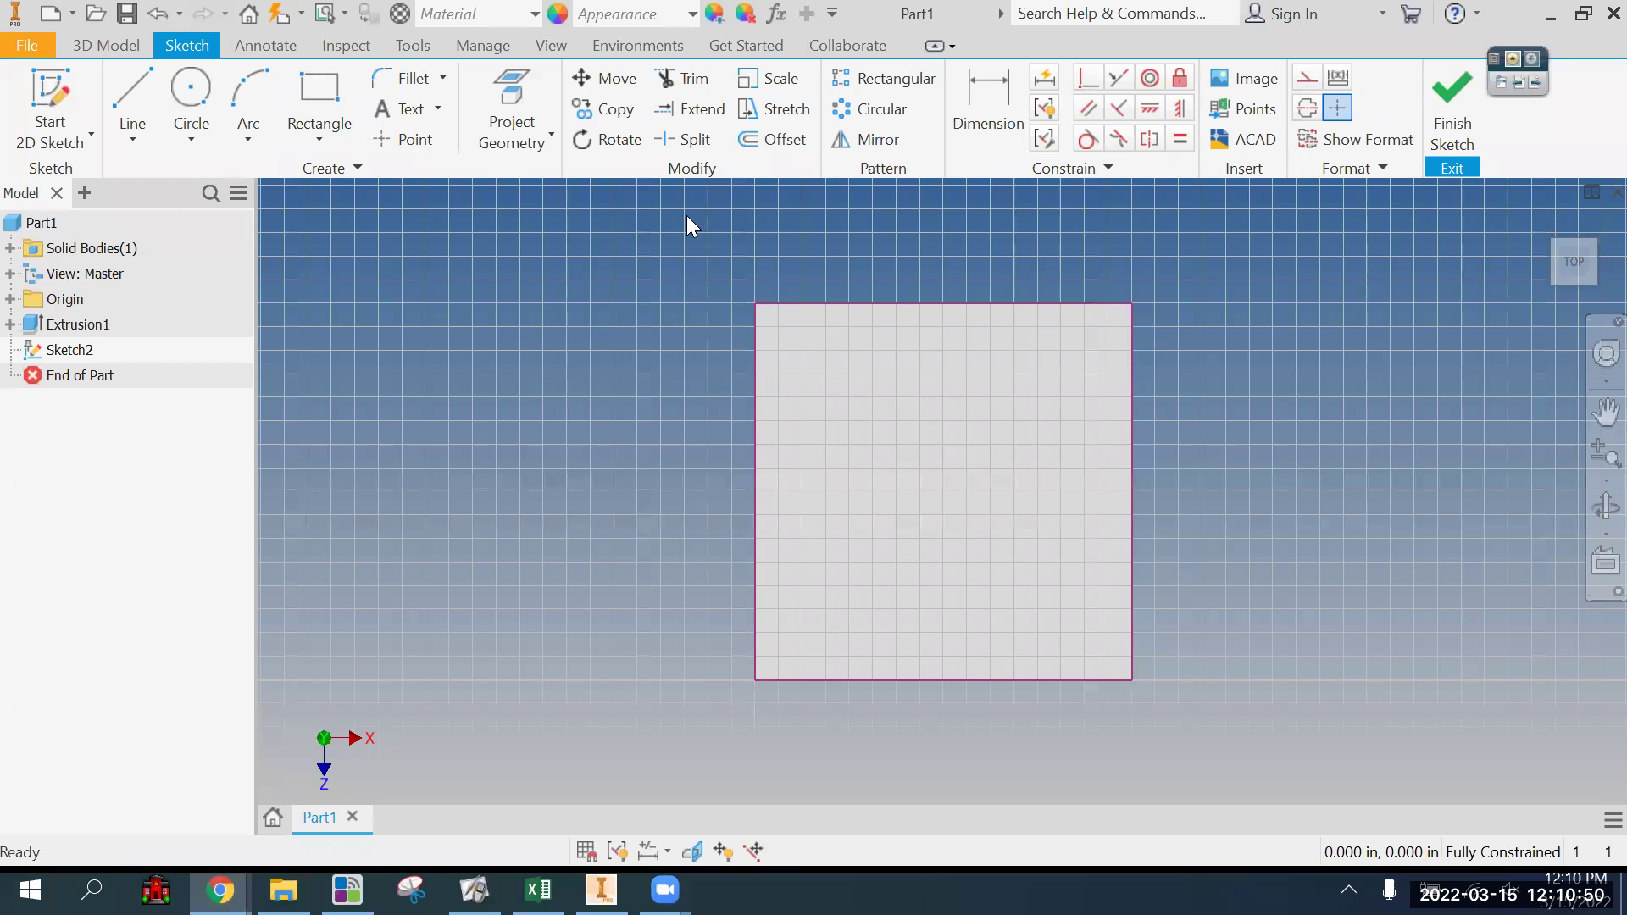
Step: Insert the chessboard image at the square's top-left corner and stretch it over the full 16 by 16 square
{"action": "left_click", "coordinate": [521, 270]}
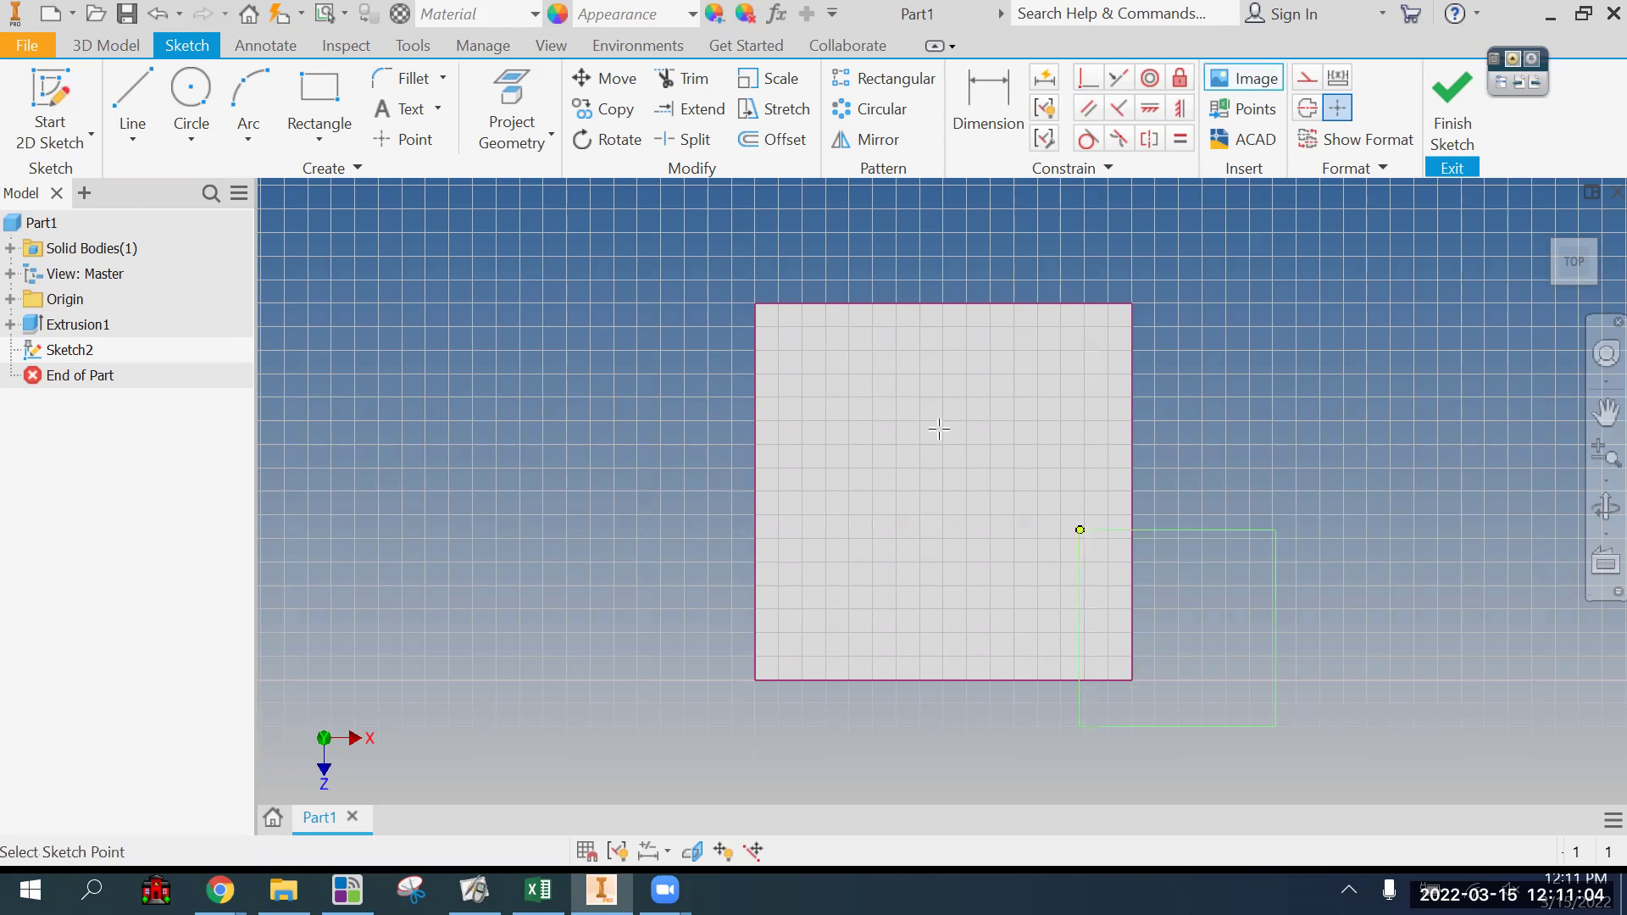
{"action": "left_click", "coordinate": [756, 304]}
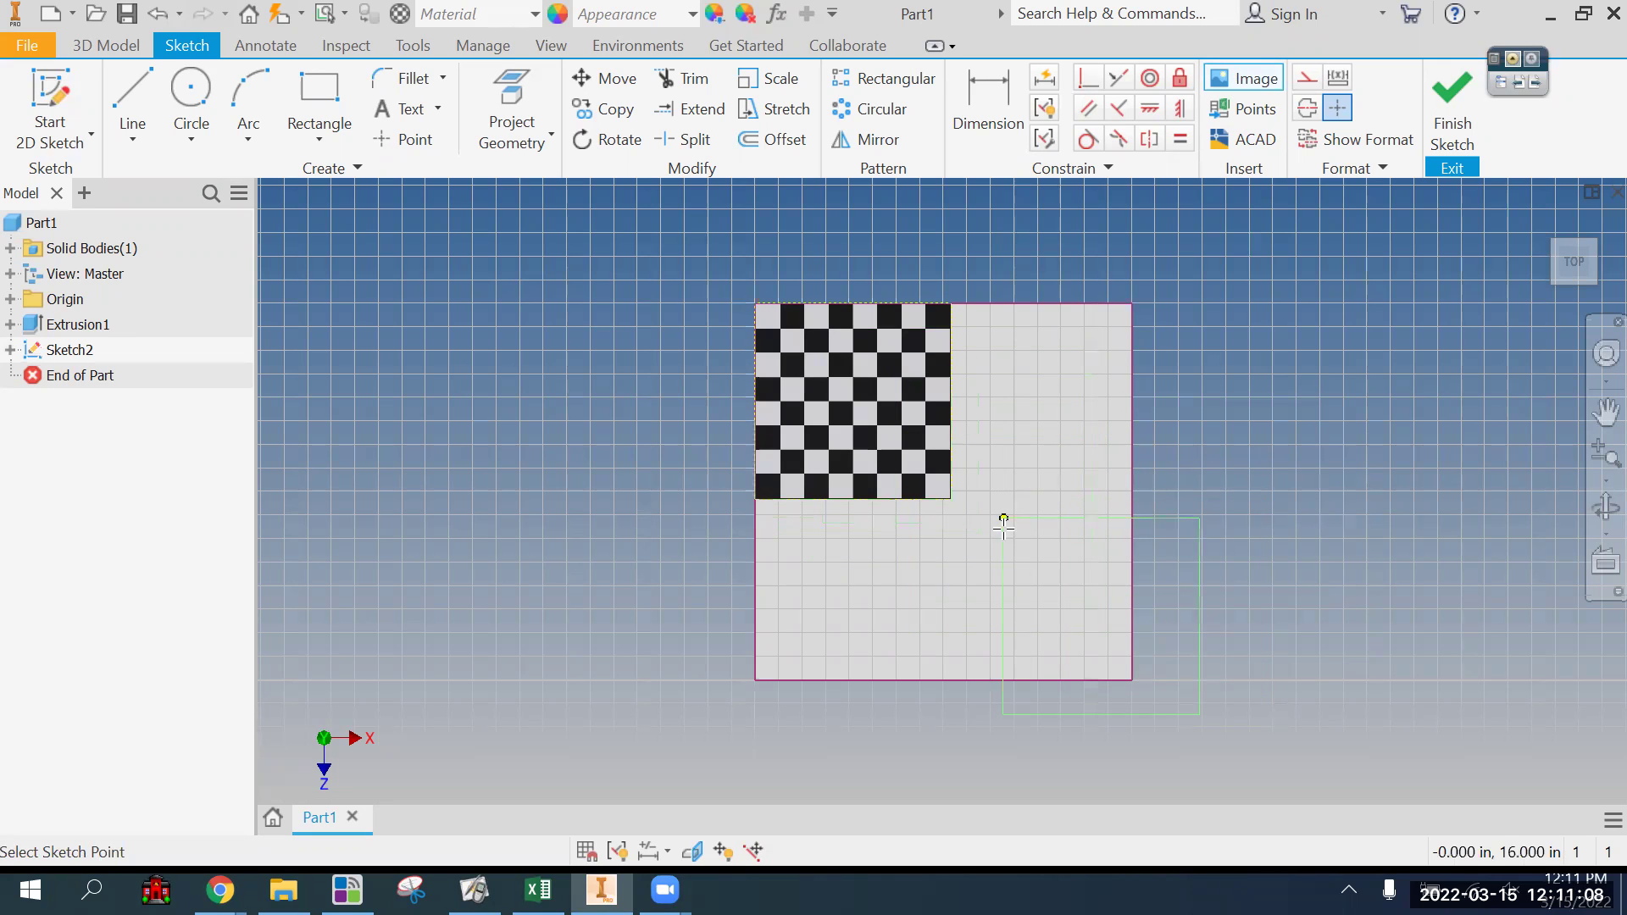
{"action": "left_click", "coordinate": [1186, 342]}
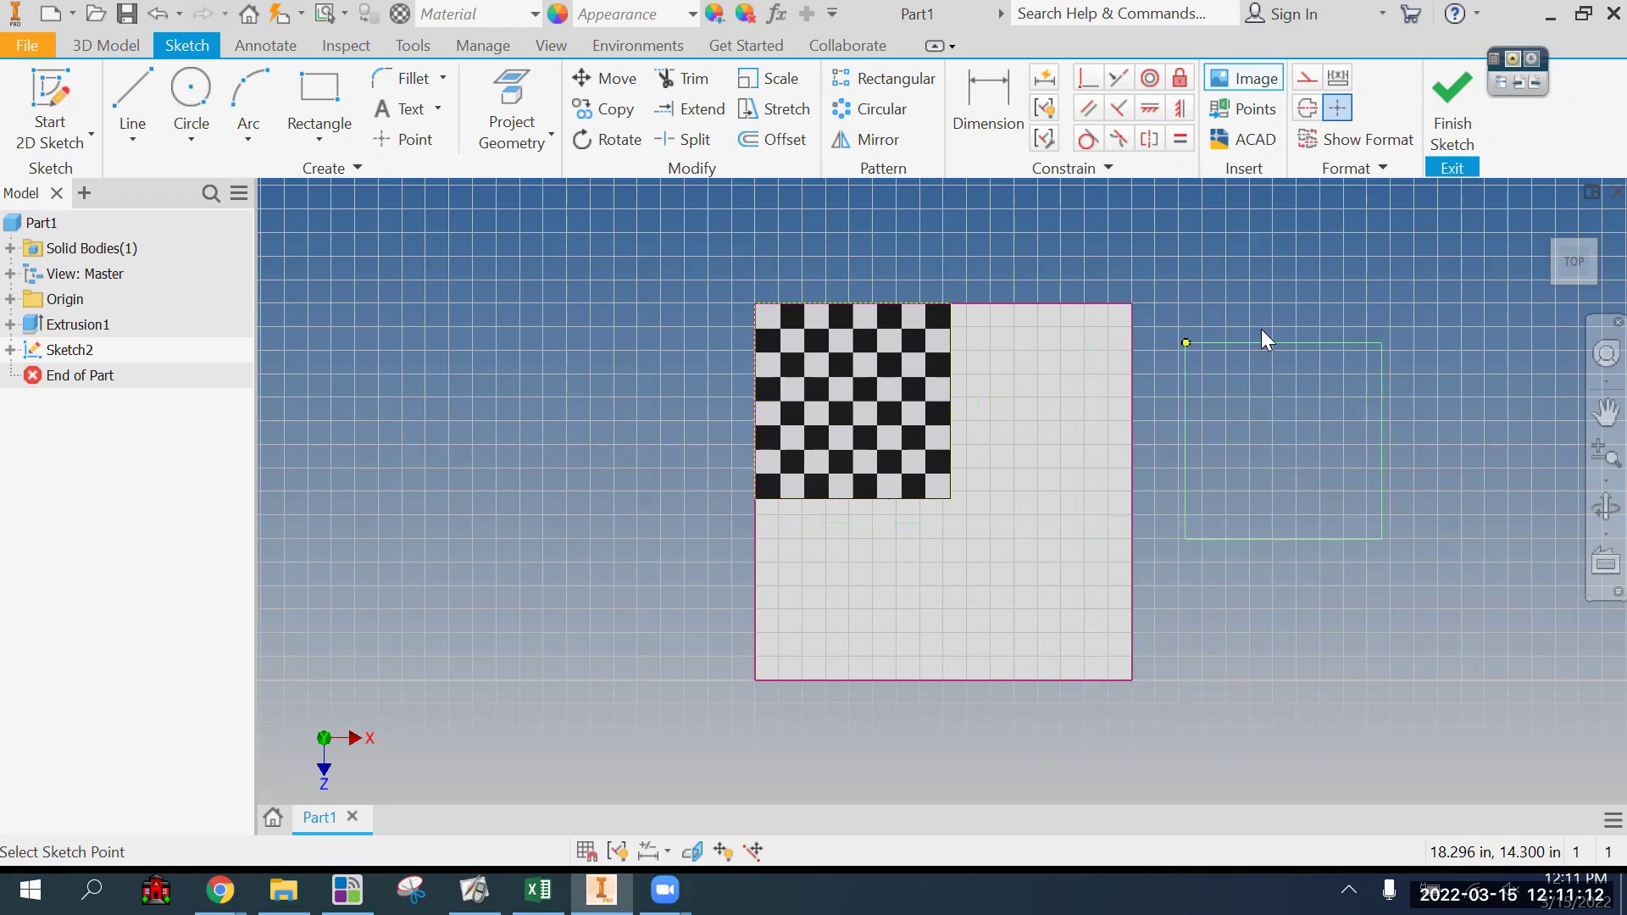
{"action": "right_click", "coordinate": [1265, 339]}
{"action": "key", "text": "Escape"}
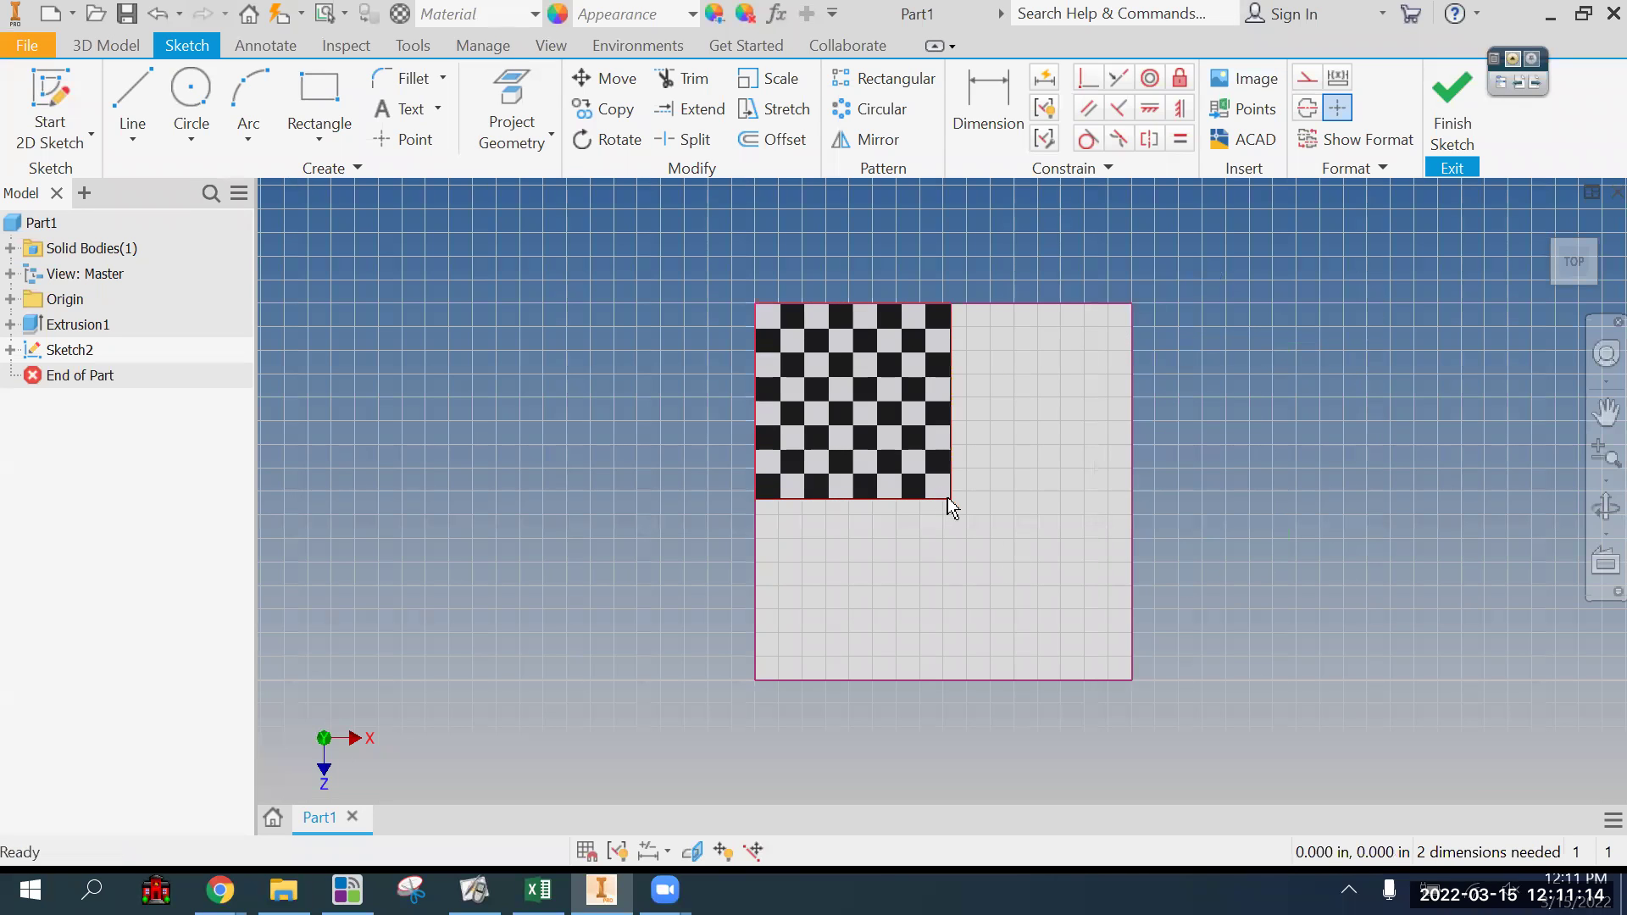
{"action": "mouse_move", "coordinate": [951, 501]}
{"action": "left_mouse_down"}
{"action": "mouse_move", "coordinate": [997, 564]}
{"action": "mouse_move", "coordinate": [1117, 648]}
{"action": "mouse_move", "coordinate": [1132, 679]}
{"action": "left_mouse_up"}
{"action": "scroll", "coordinate": [1117, 675], "scroll_direction": "down", "scroll_amount": 6}
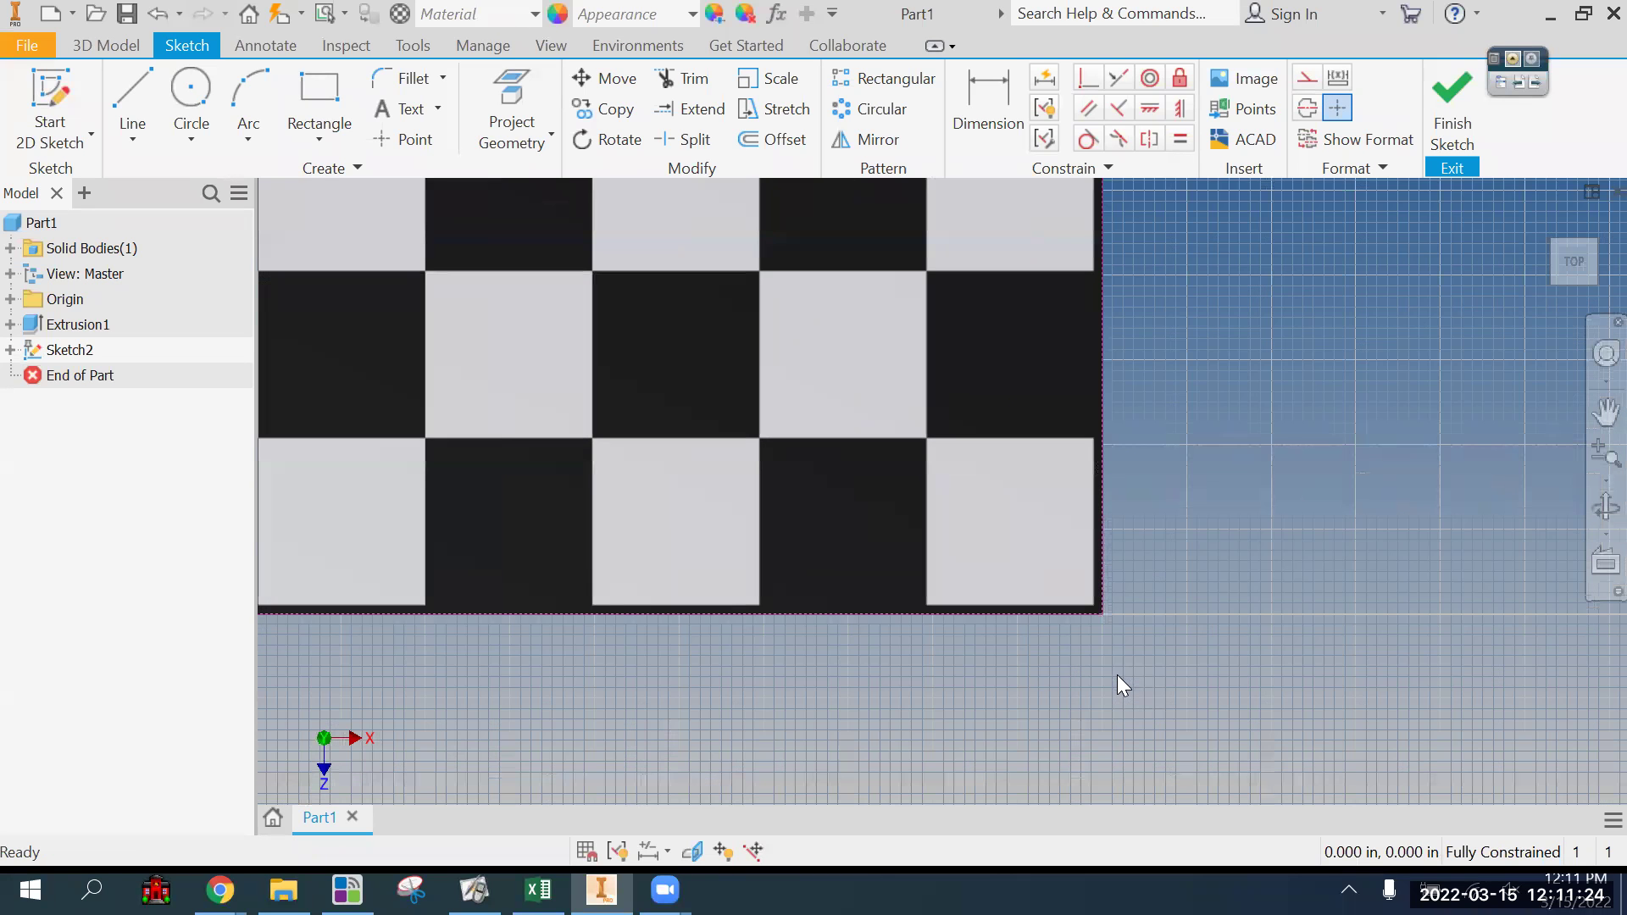
{"action": "scroll", "coordinate": [1107, 627], "scroll_direction": "up", "scroll_amount": 6}
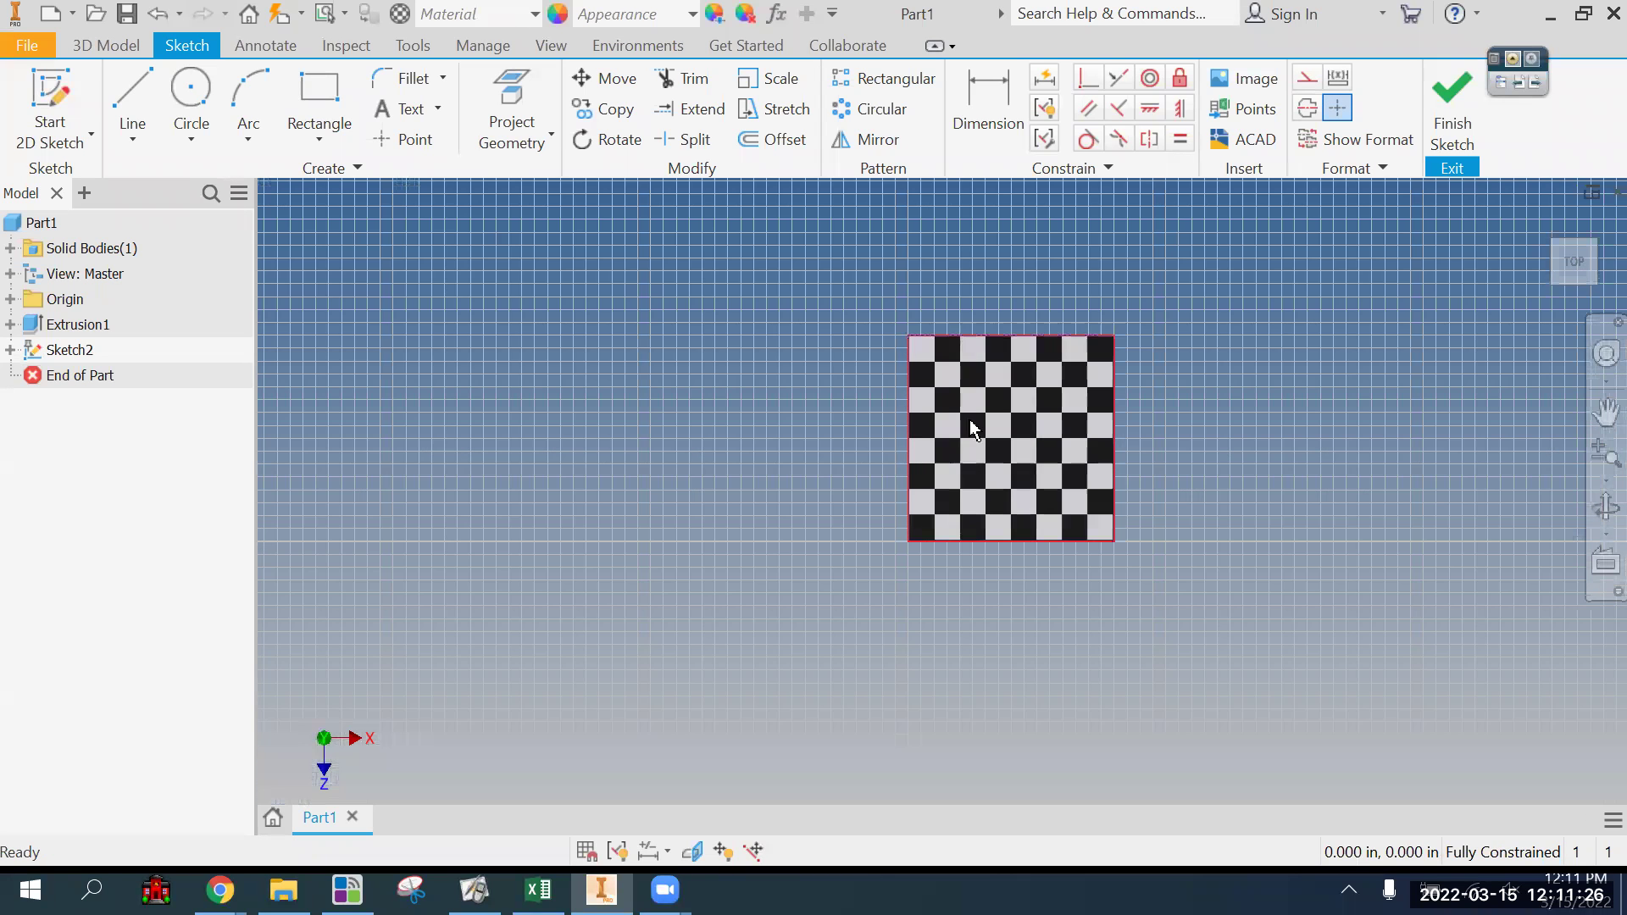
{"action": "scroll", "coordinate": [991, 424], "scroll_direction": "down", "scroll_amount": 3}
{"action": "middle_click_drag", "start_coordinate": [1003, 424], "coordinate": [1023, 559]}
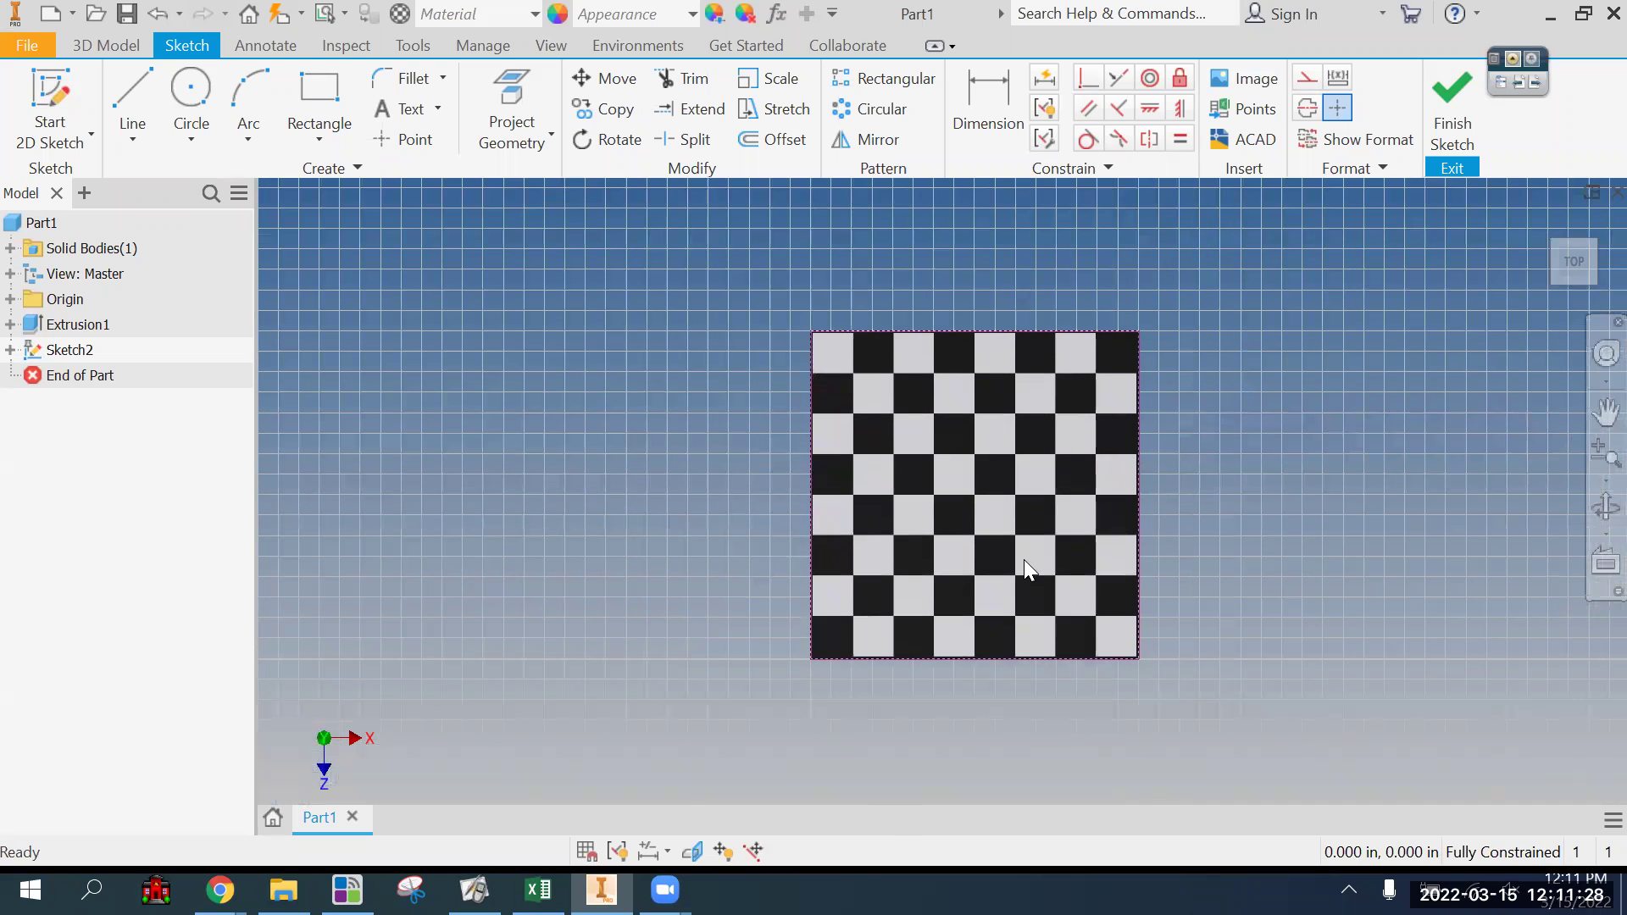
{"action": "scroll", "coordinate": [1040, 576], "scroll_direction": "down", "scroll_amount": 3}
{"action": "mouse_move", "coordinate": [1006, 461]}
{"action": "middle_mouse_down"}
{"action": "mouse_move", "coordinate": [992, 429]}
{"action": "mouse_move", "coordinate": [993, 520]}
{"action": "middle_mouse_up"}
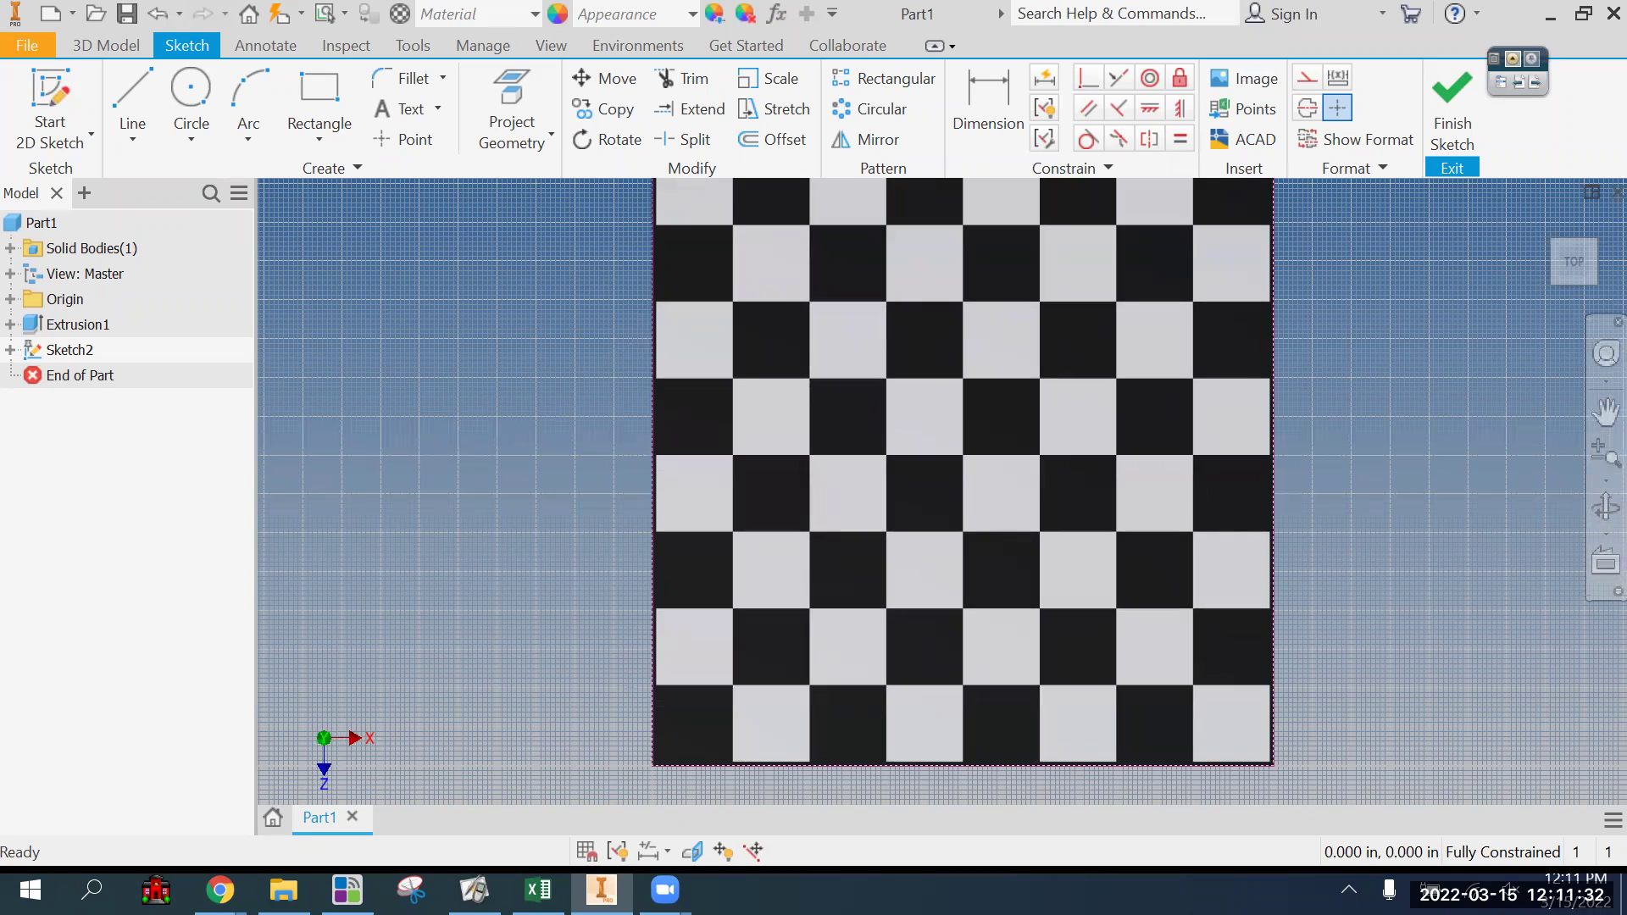
{"action": "left_click", "coordinate": [219, 890]}
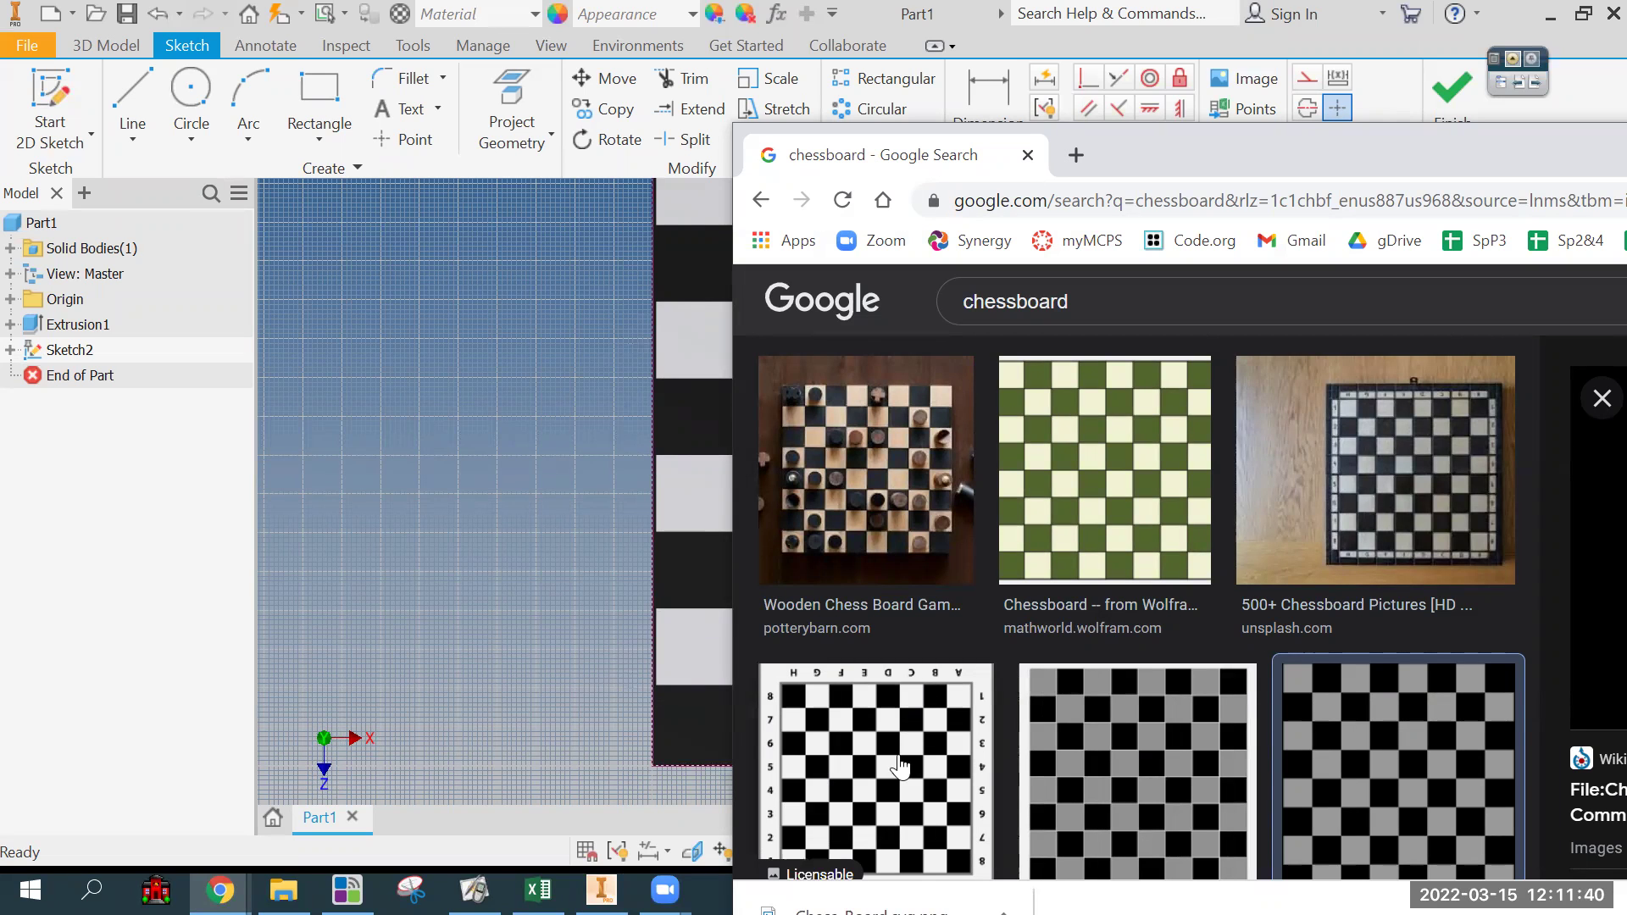
{"action": "left_click", "coordinate": [860, 765]}
{"action": "scroll", "coordinate": [856, 746], "scroll_direction": "down", "scroll_amount": 1}
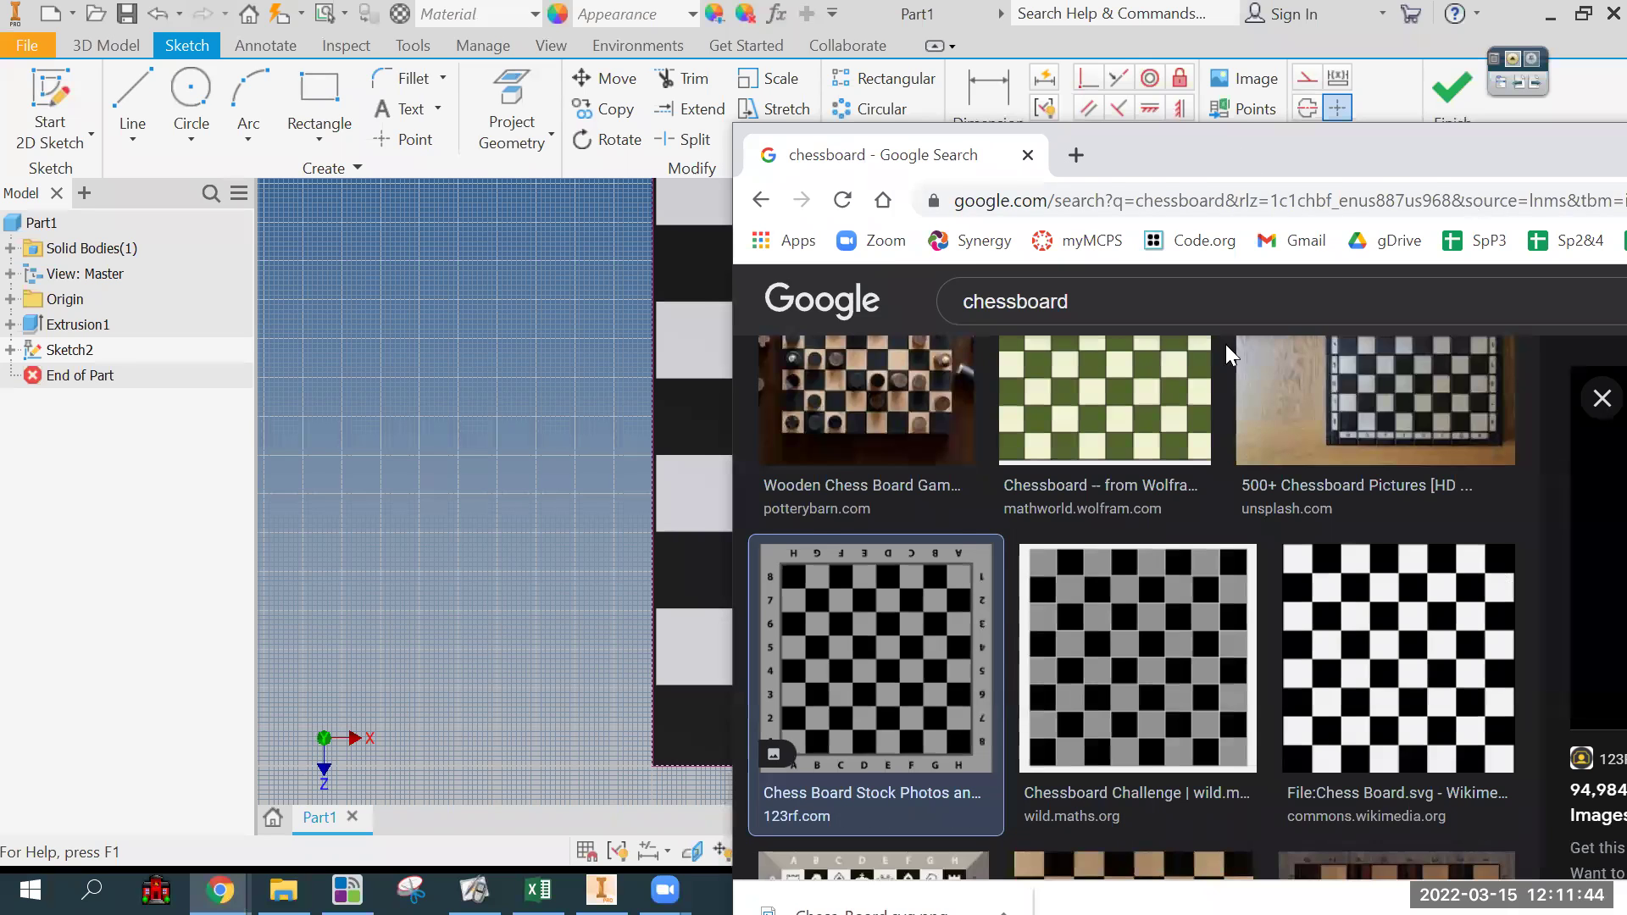
{"action": "left_click", "coordinate": [573, 397]}
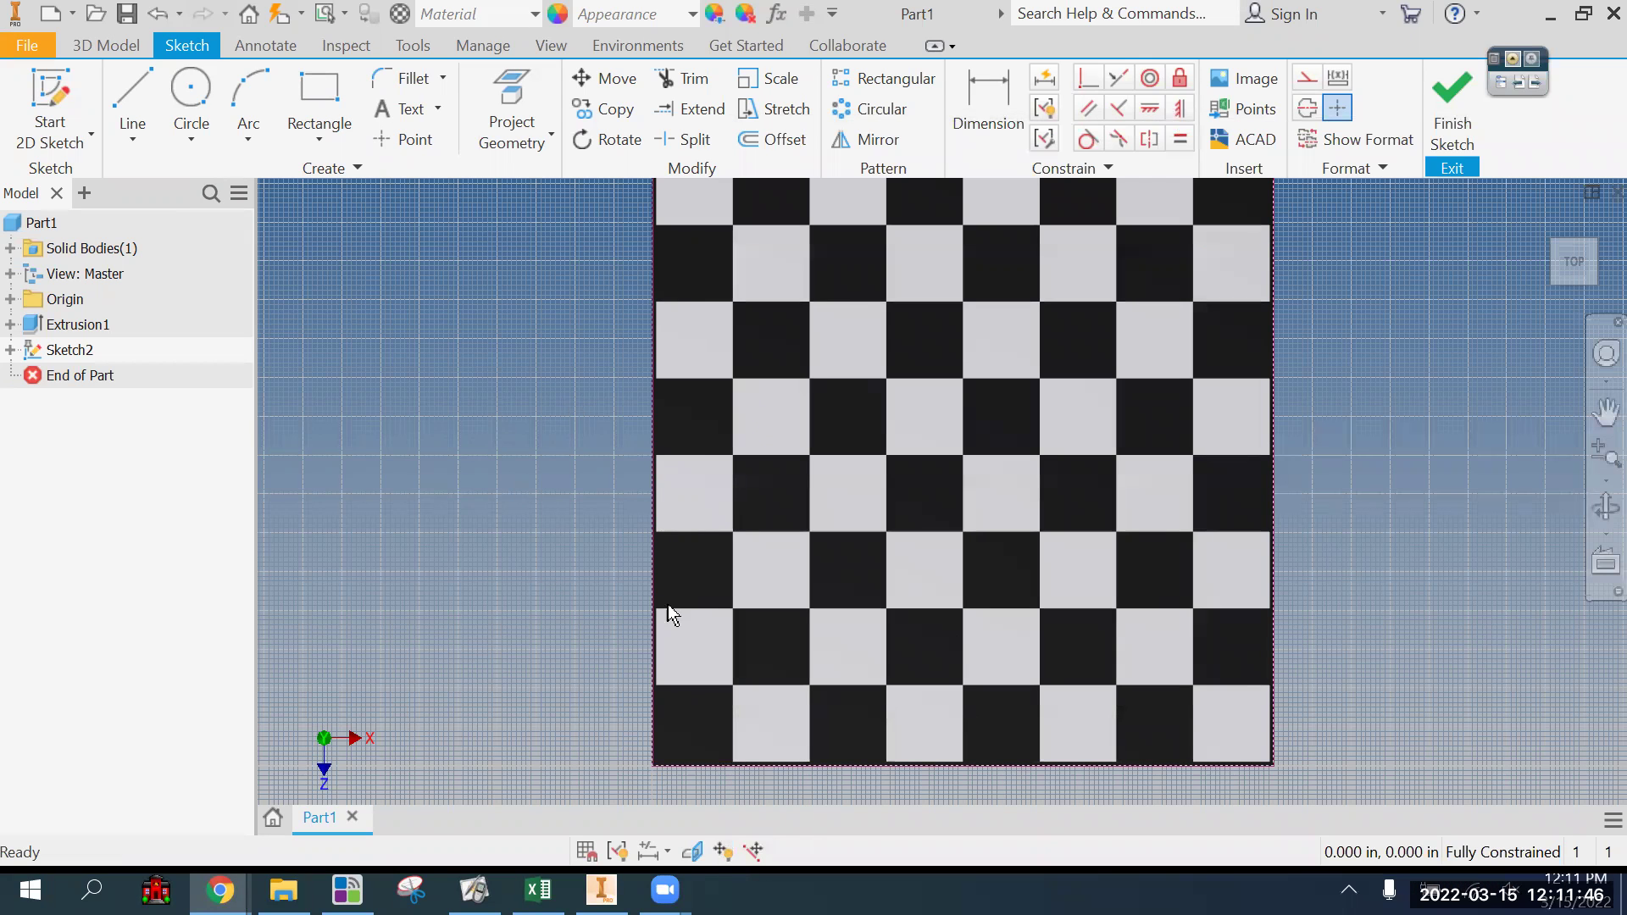
{"action": "key", "text": "F2"}
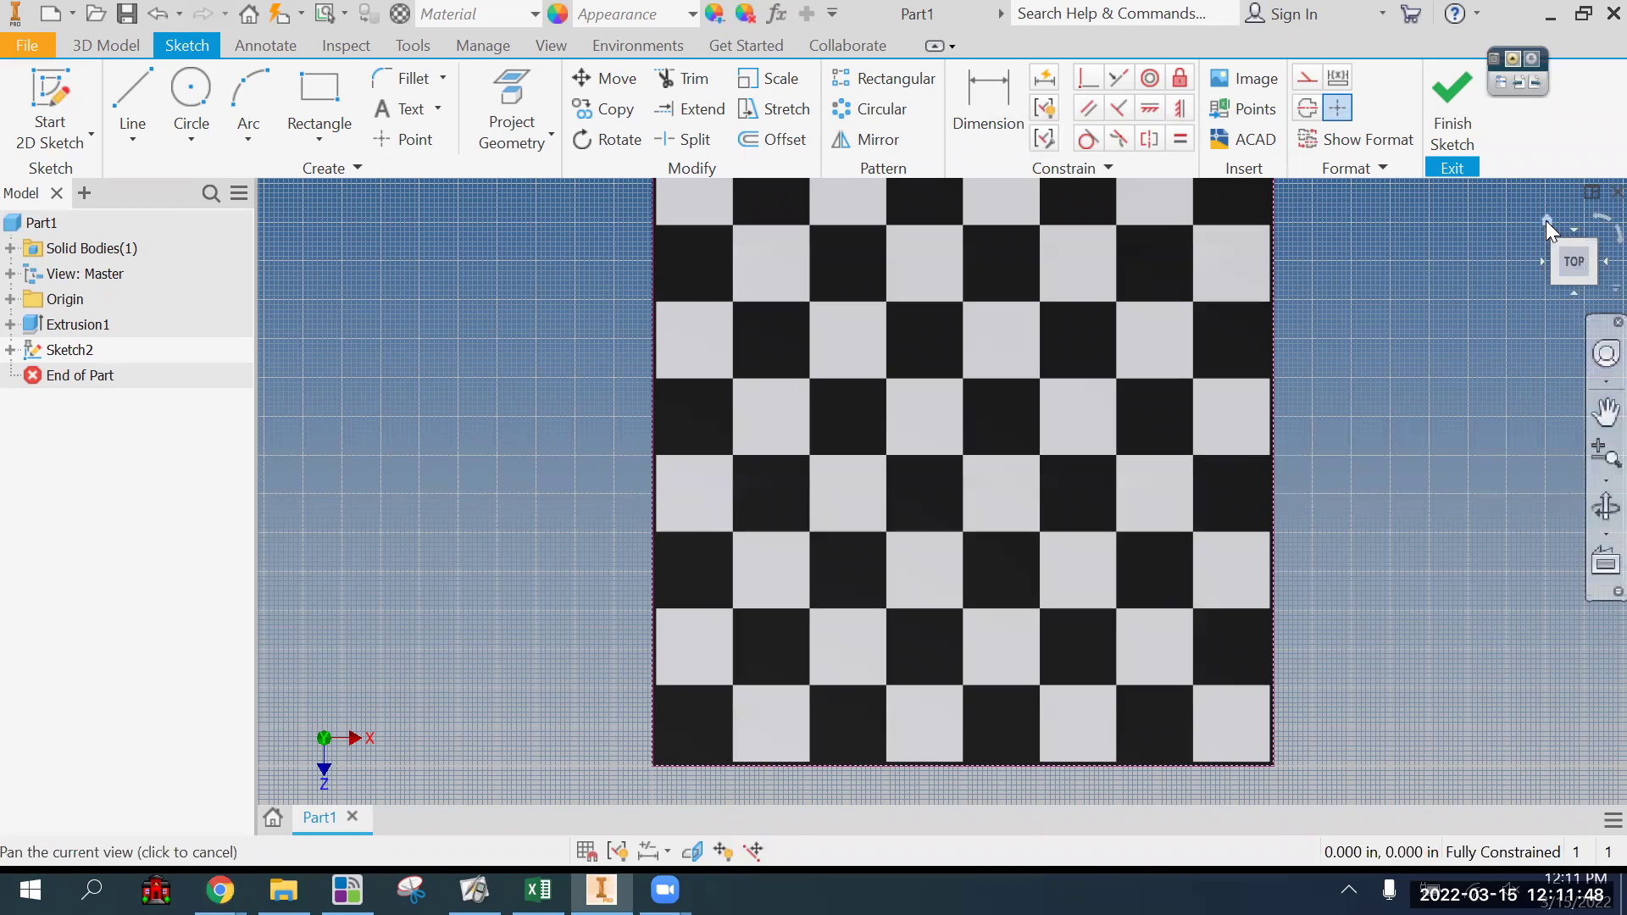
{"action": "key", "text": "F6"}
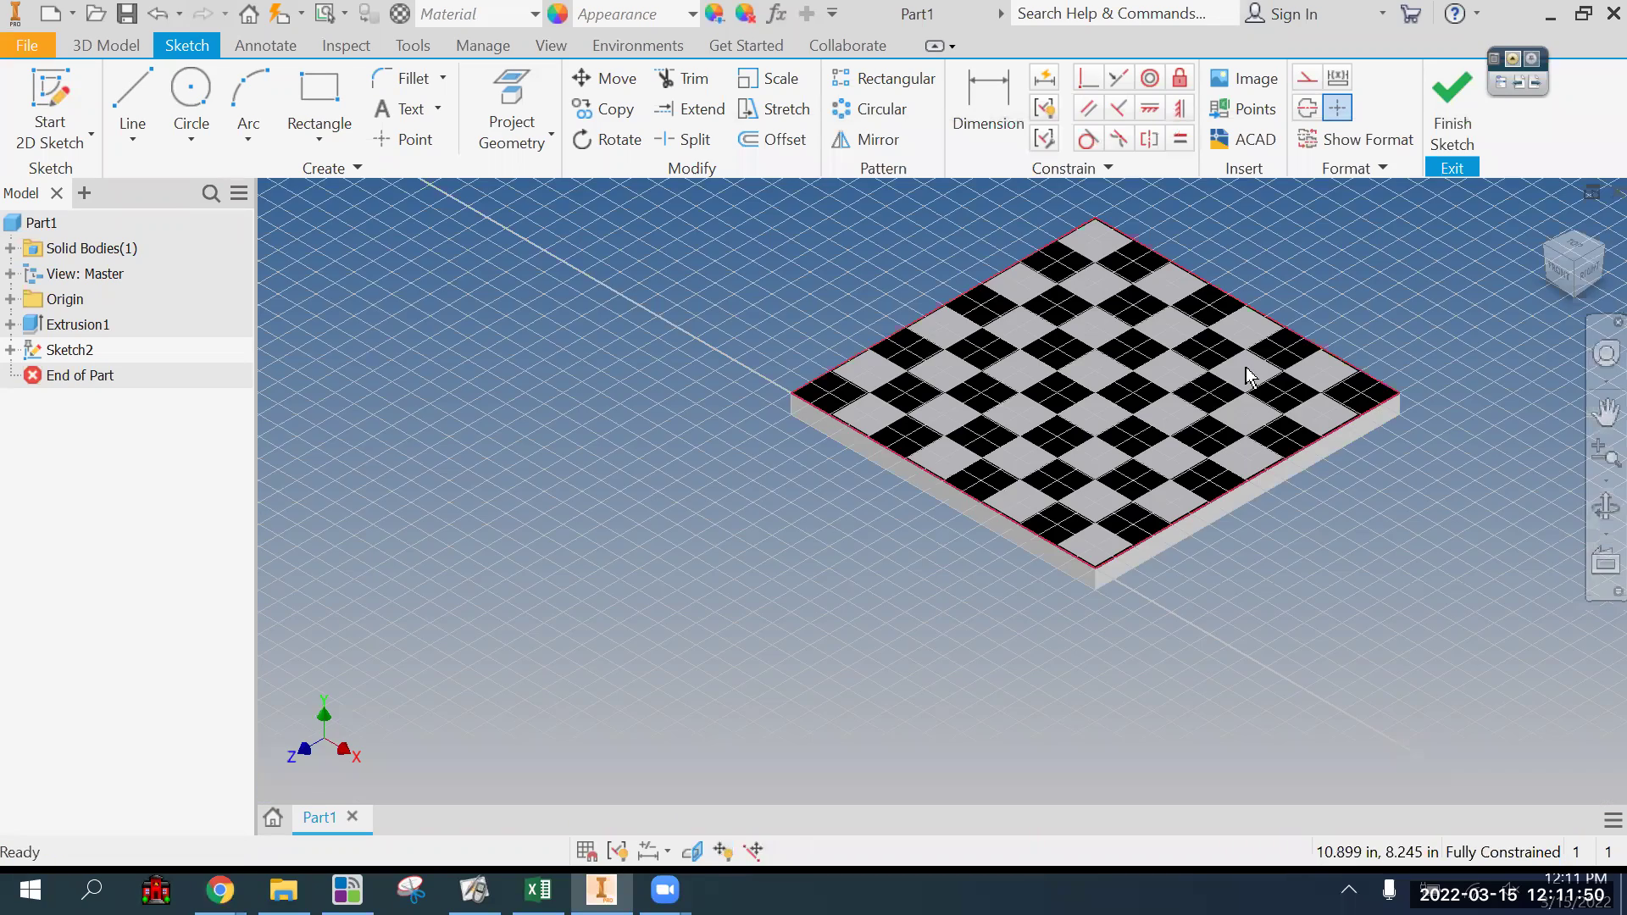
Step: Finish Sketch2, apply the chessboard image as Decal1 on the top face, and orbit to inspect it
{"action": "left_click", "coordinate": [1450, 119]}
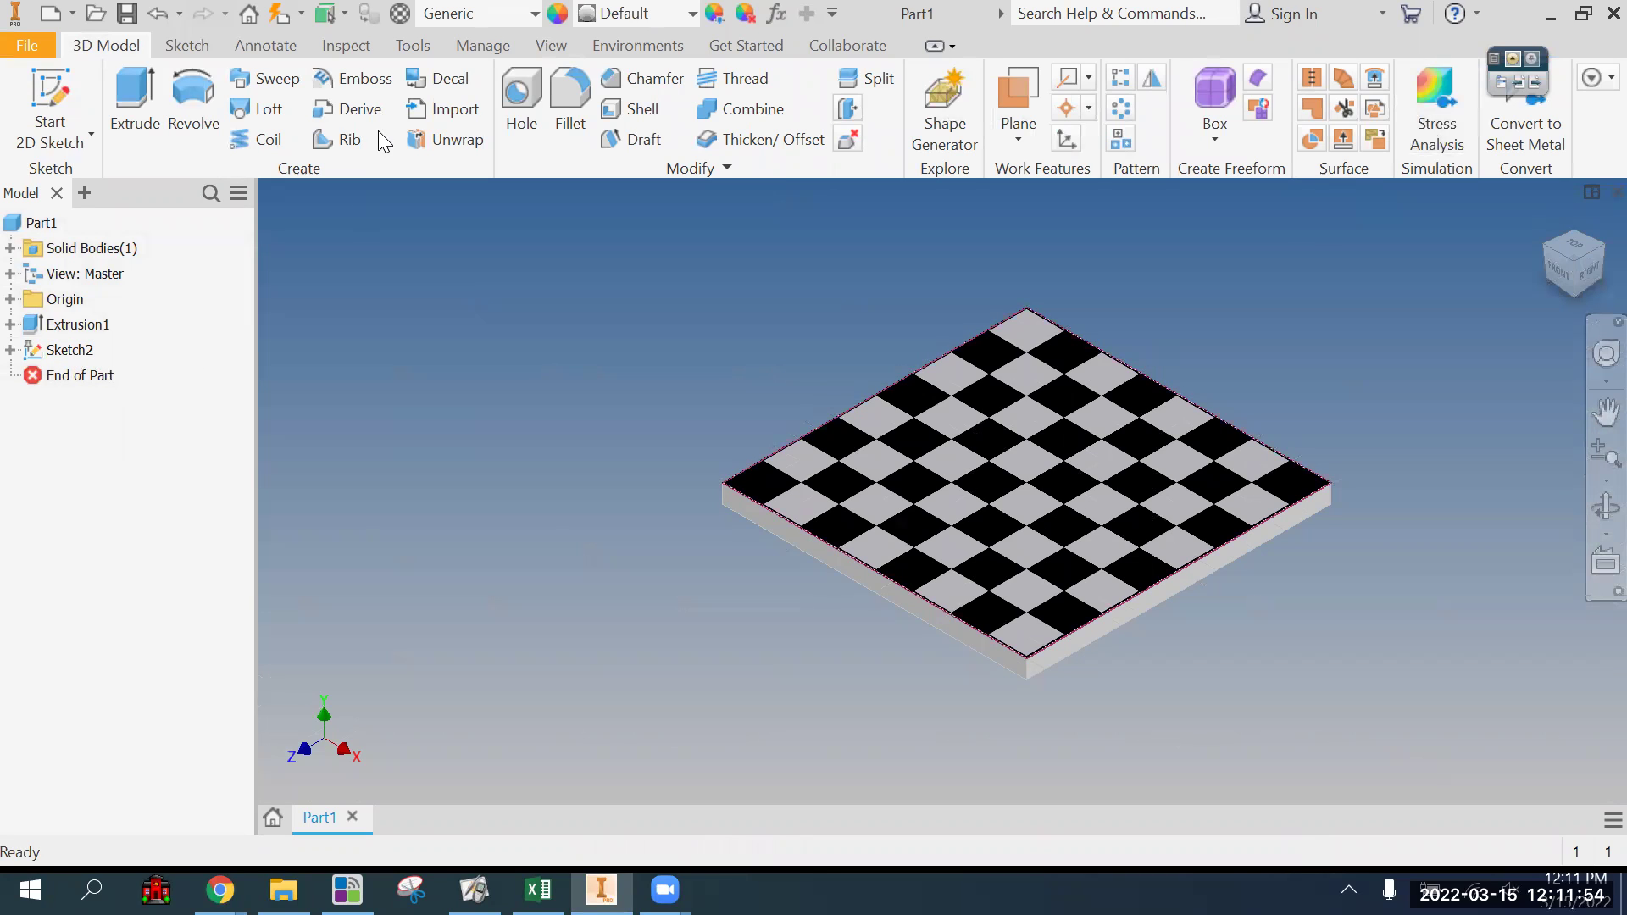
{"action": "left_click", "coordinate": [433, 80]}
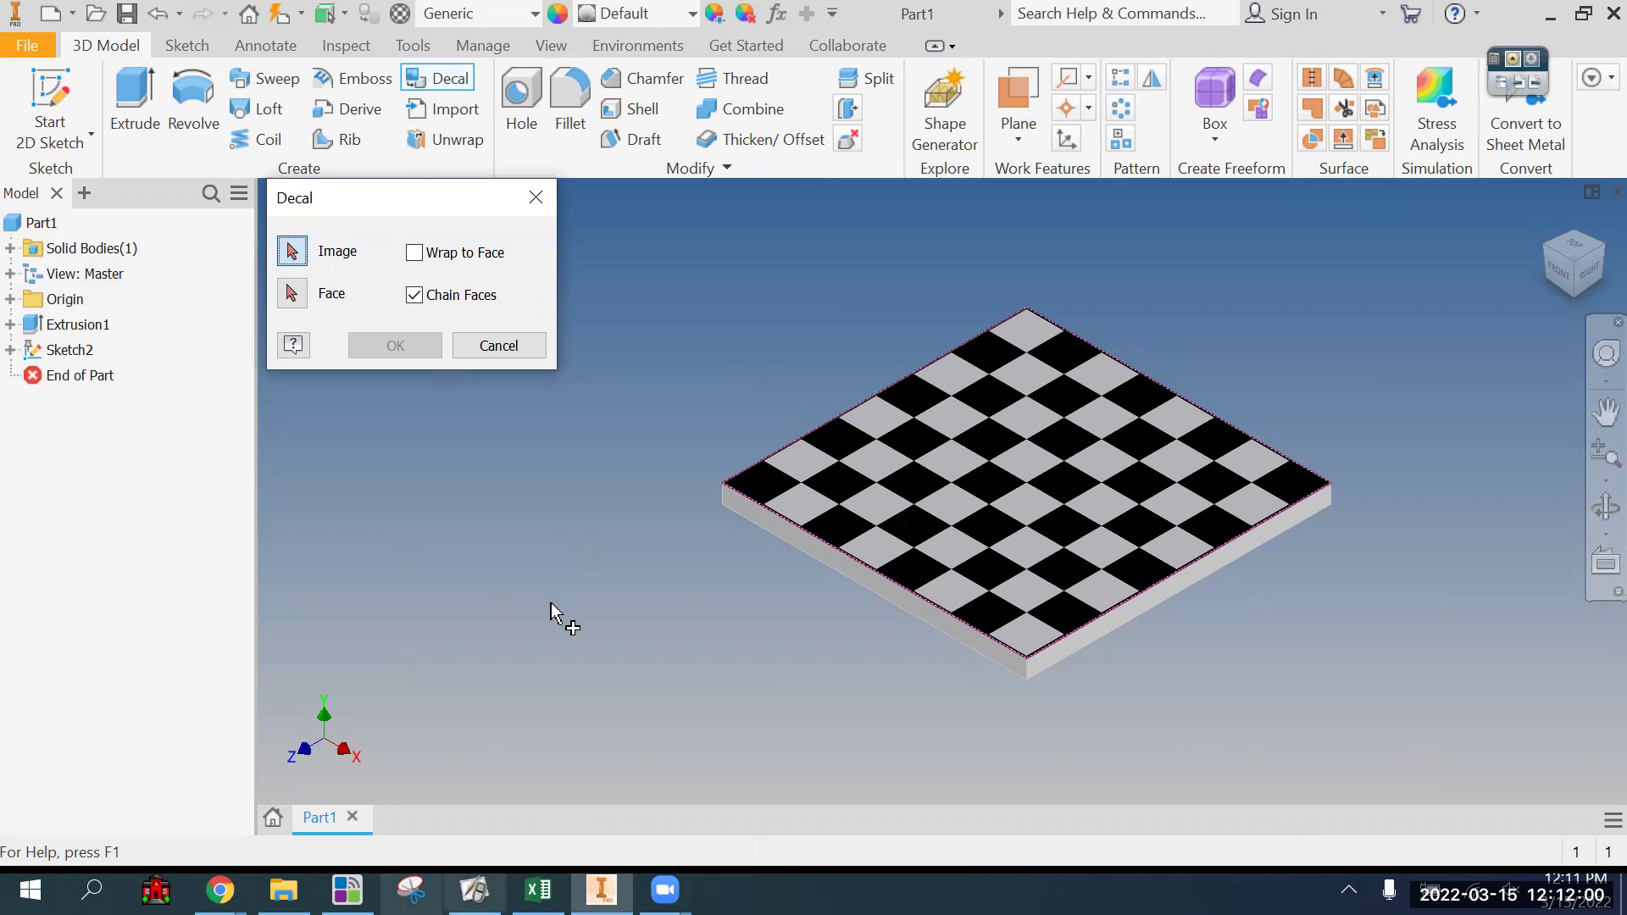
{"action": "left_click", "coordinate": [1099, 451]}
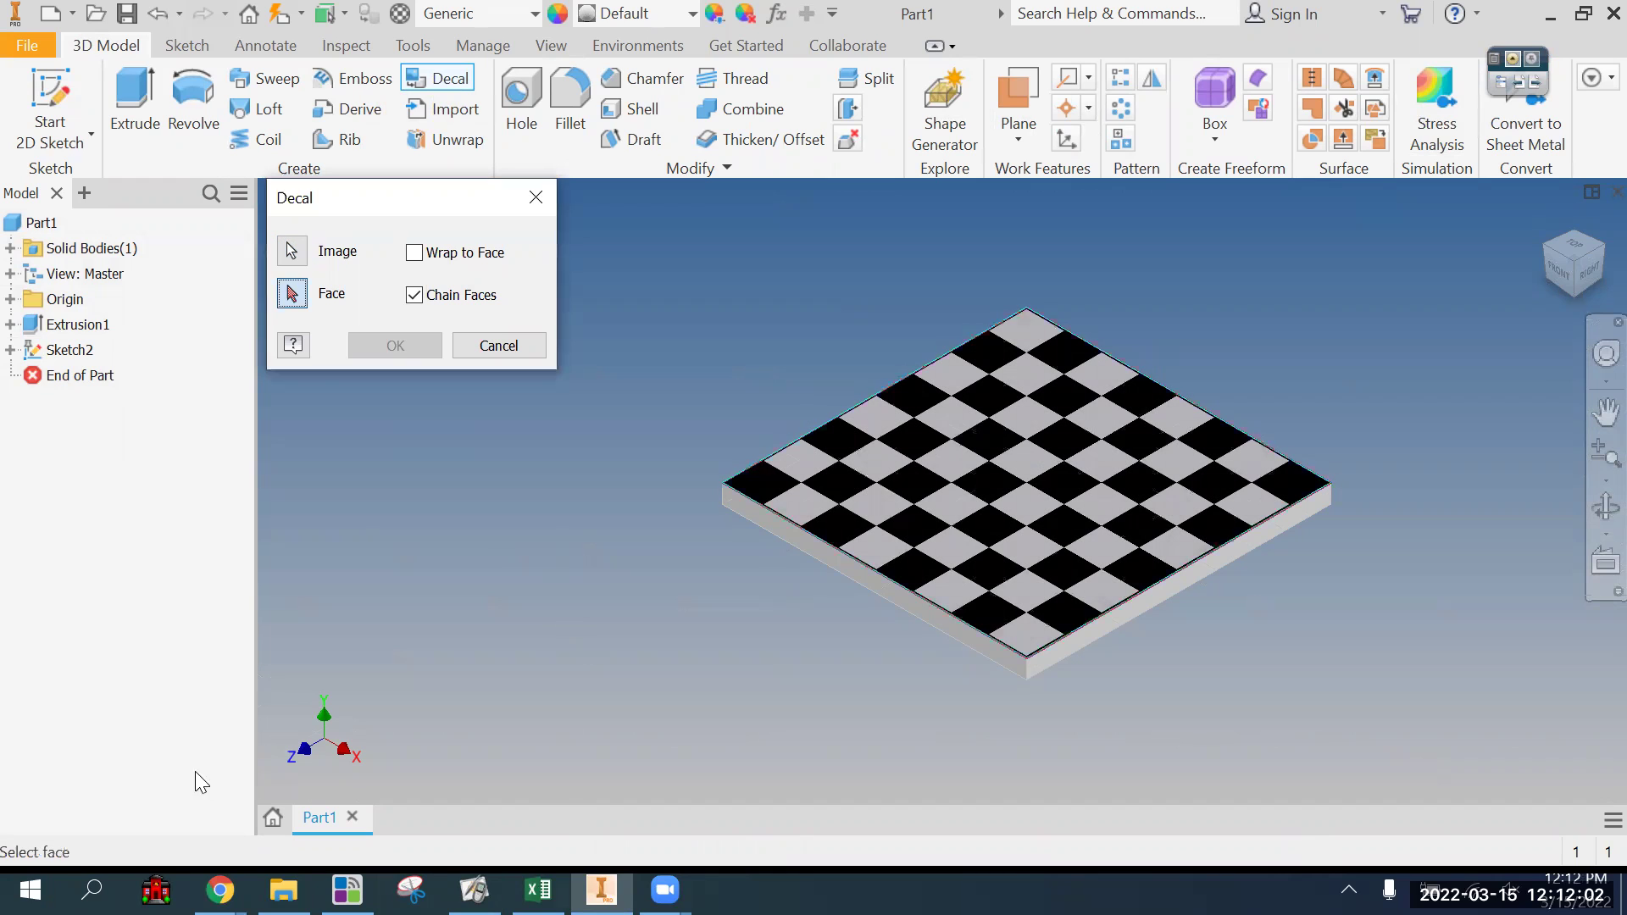
{"action": "left_click", "coordinate": [997, 487]}
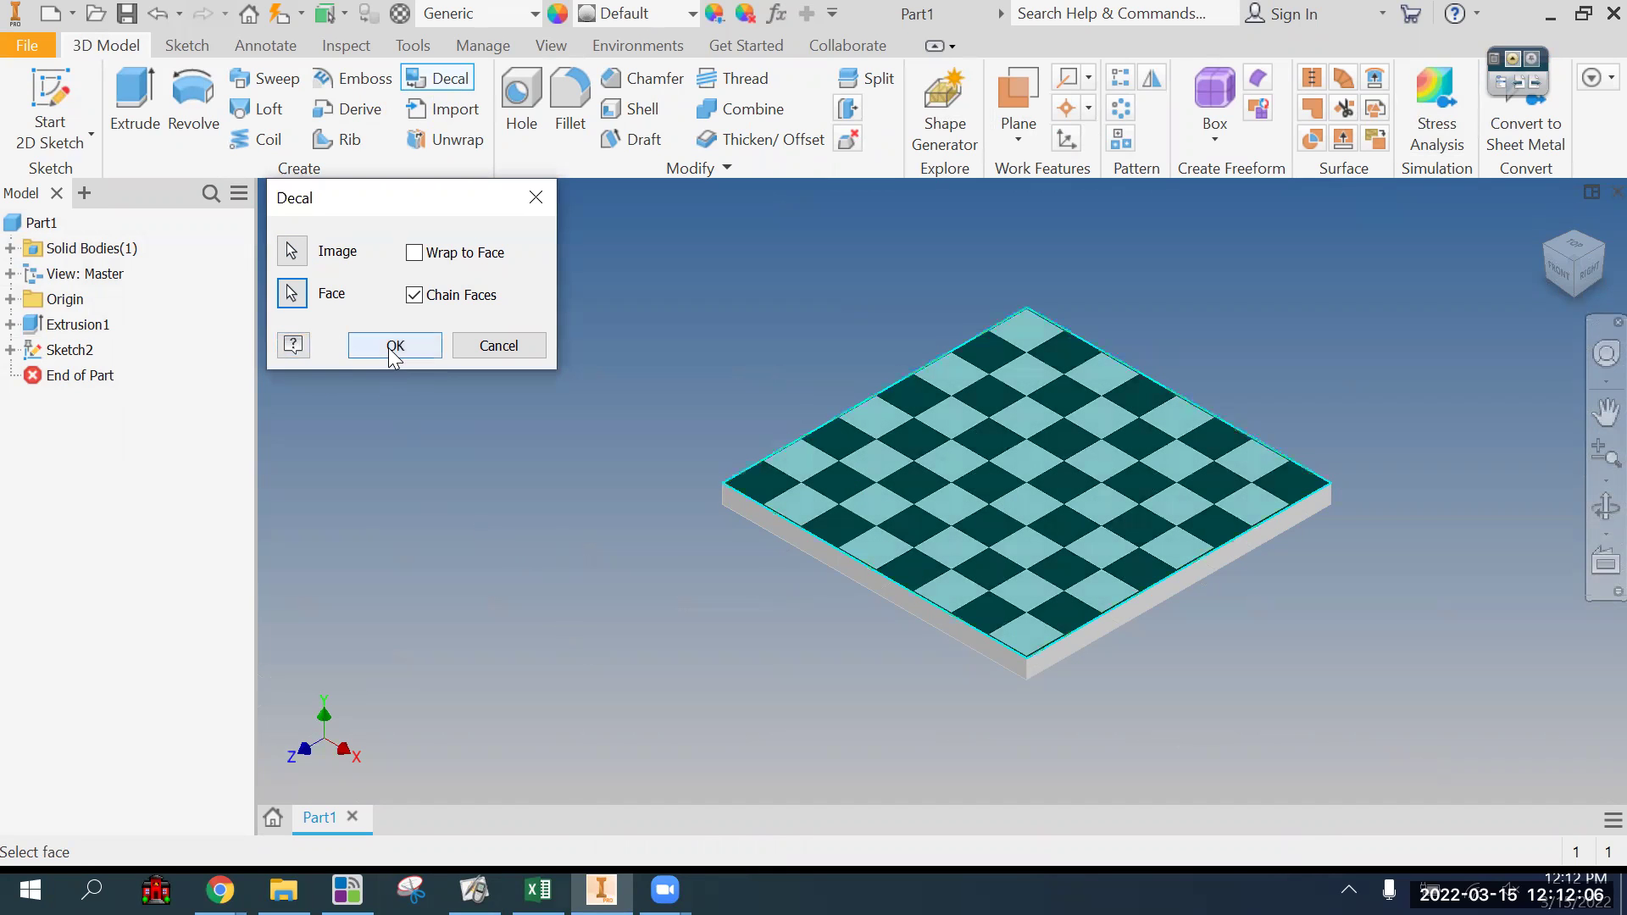
{"action": "left_click", "coordinate": [394, 347]}
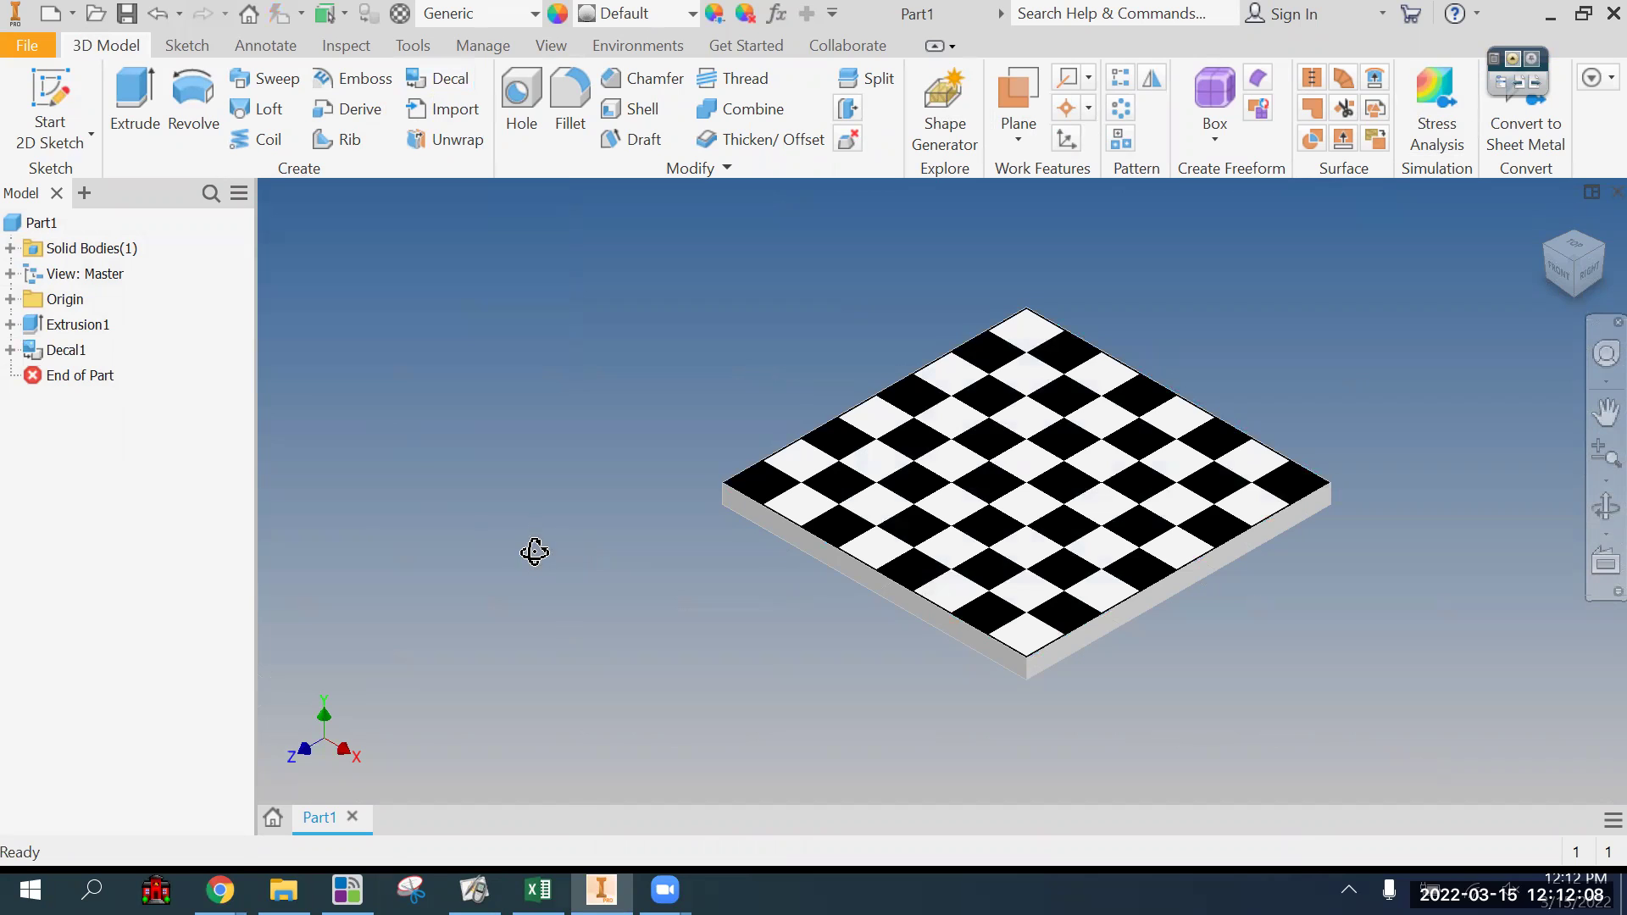
{"action": "middle_click_drag", "start_coordinate": [535, 552], "coordinate": [592, 521], "text": "shift"}
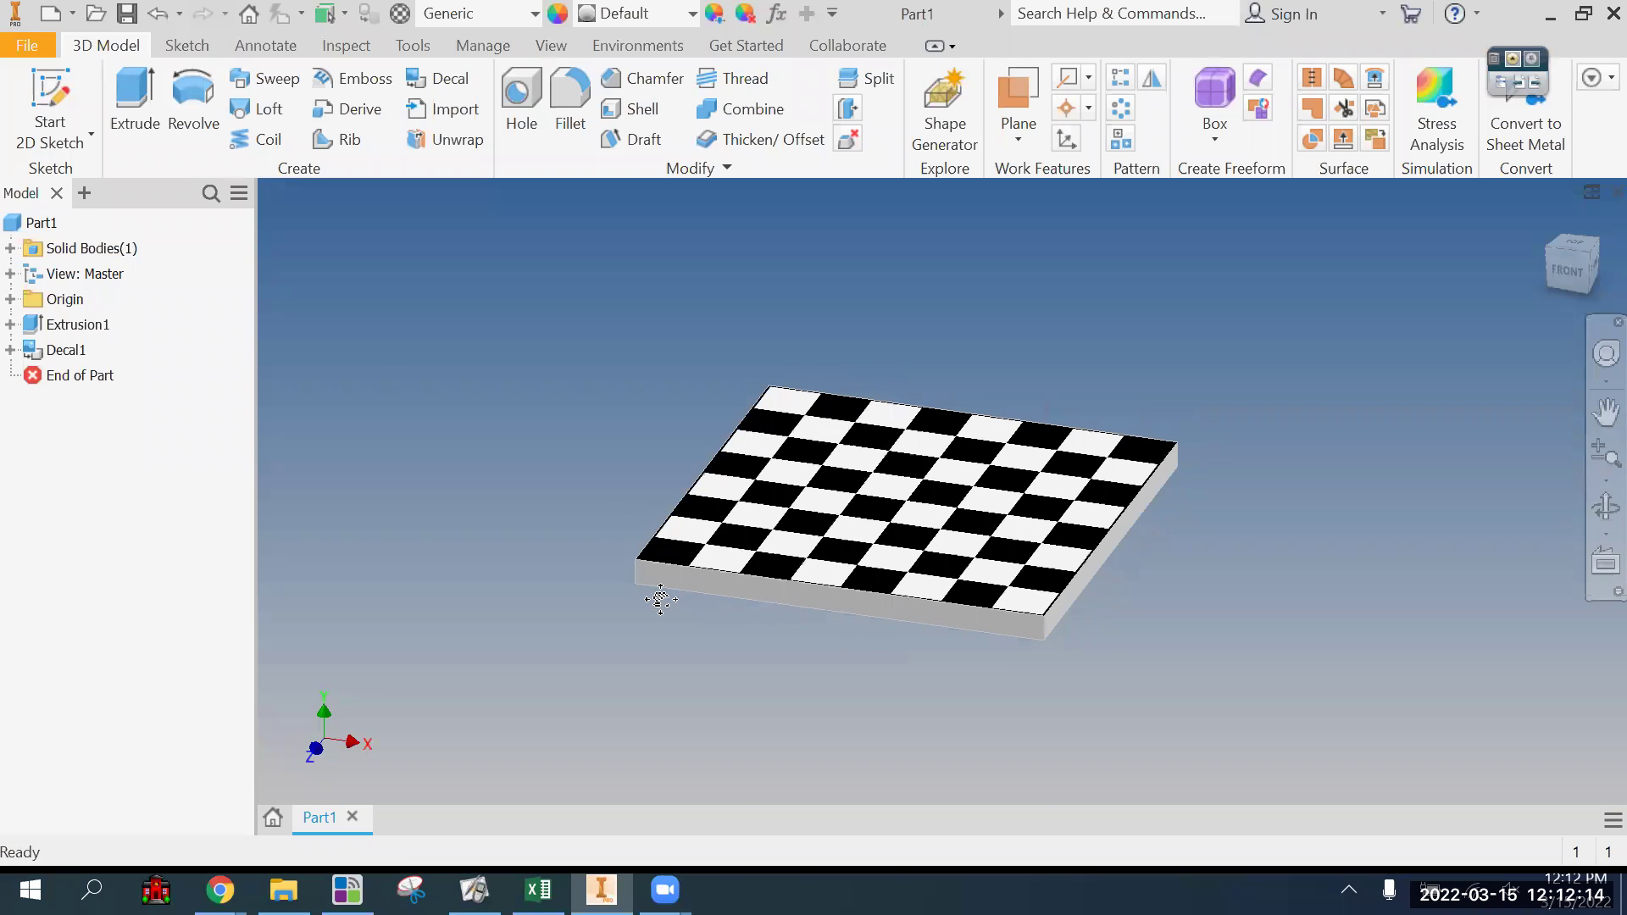
{"action": "middle_click_drag", "start_coordinate": [668, 621], "coordinate": [924, 390], "text": "shift"}
{"action": "scroll", "coordinate": [924, 390], "scroll_direction": "down", "scroll_amount": 4}
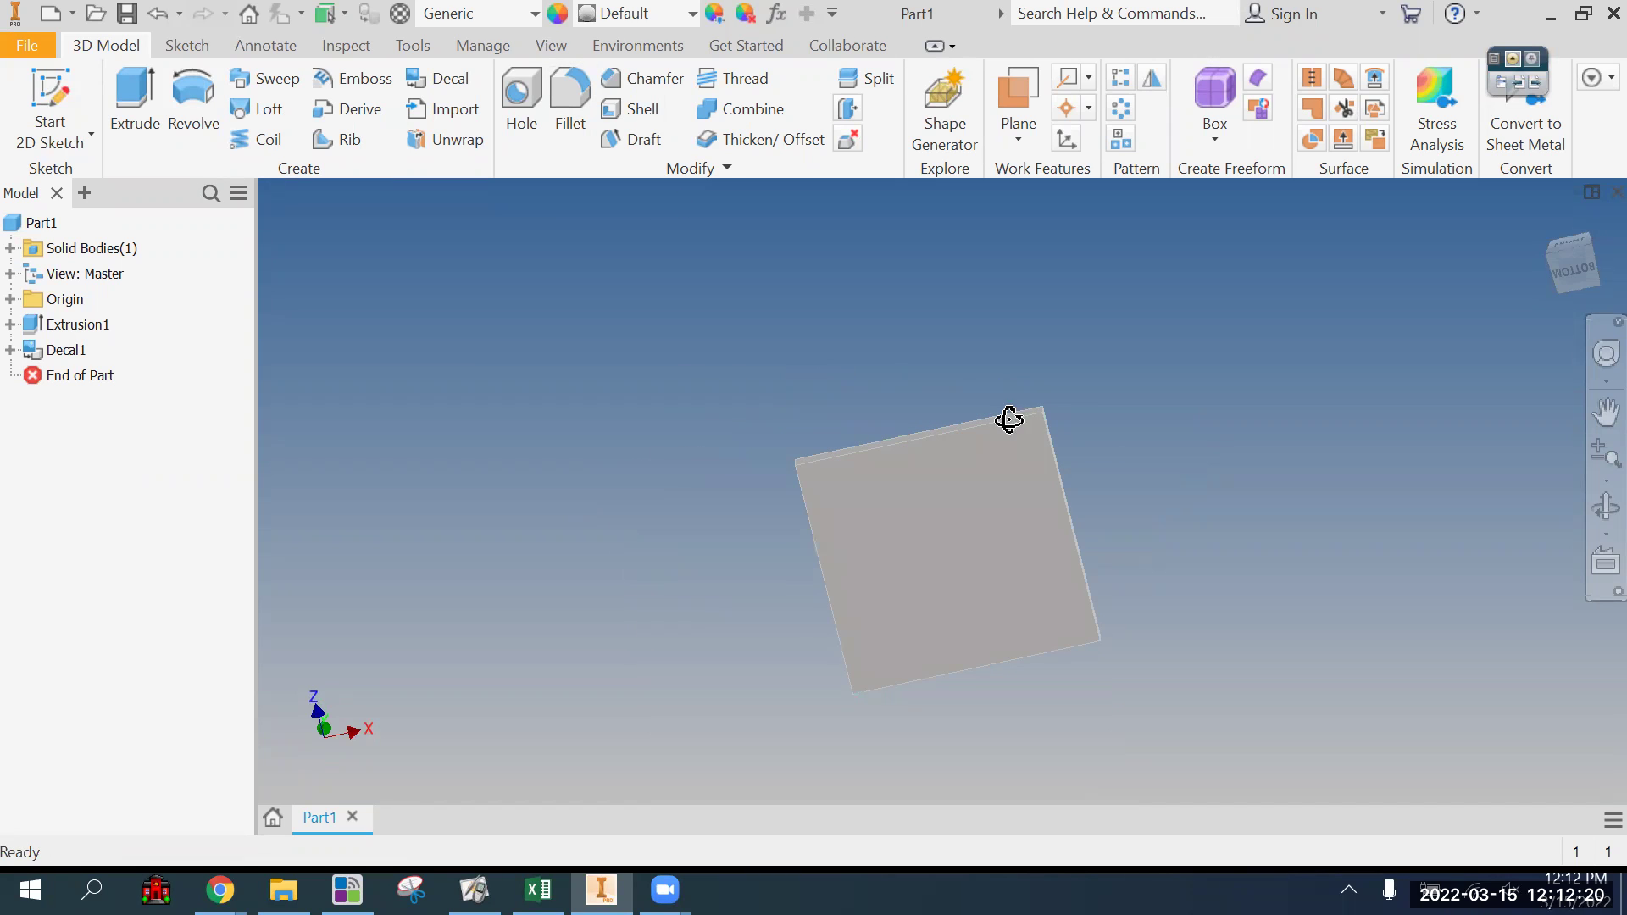
{"action": "middle_click_drag", "start_coordinate": [1008, 420], "coordinate": [796, 469], "text": "shift"}
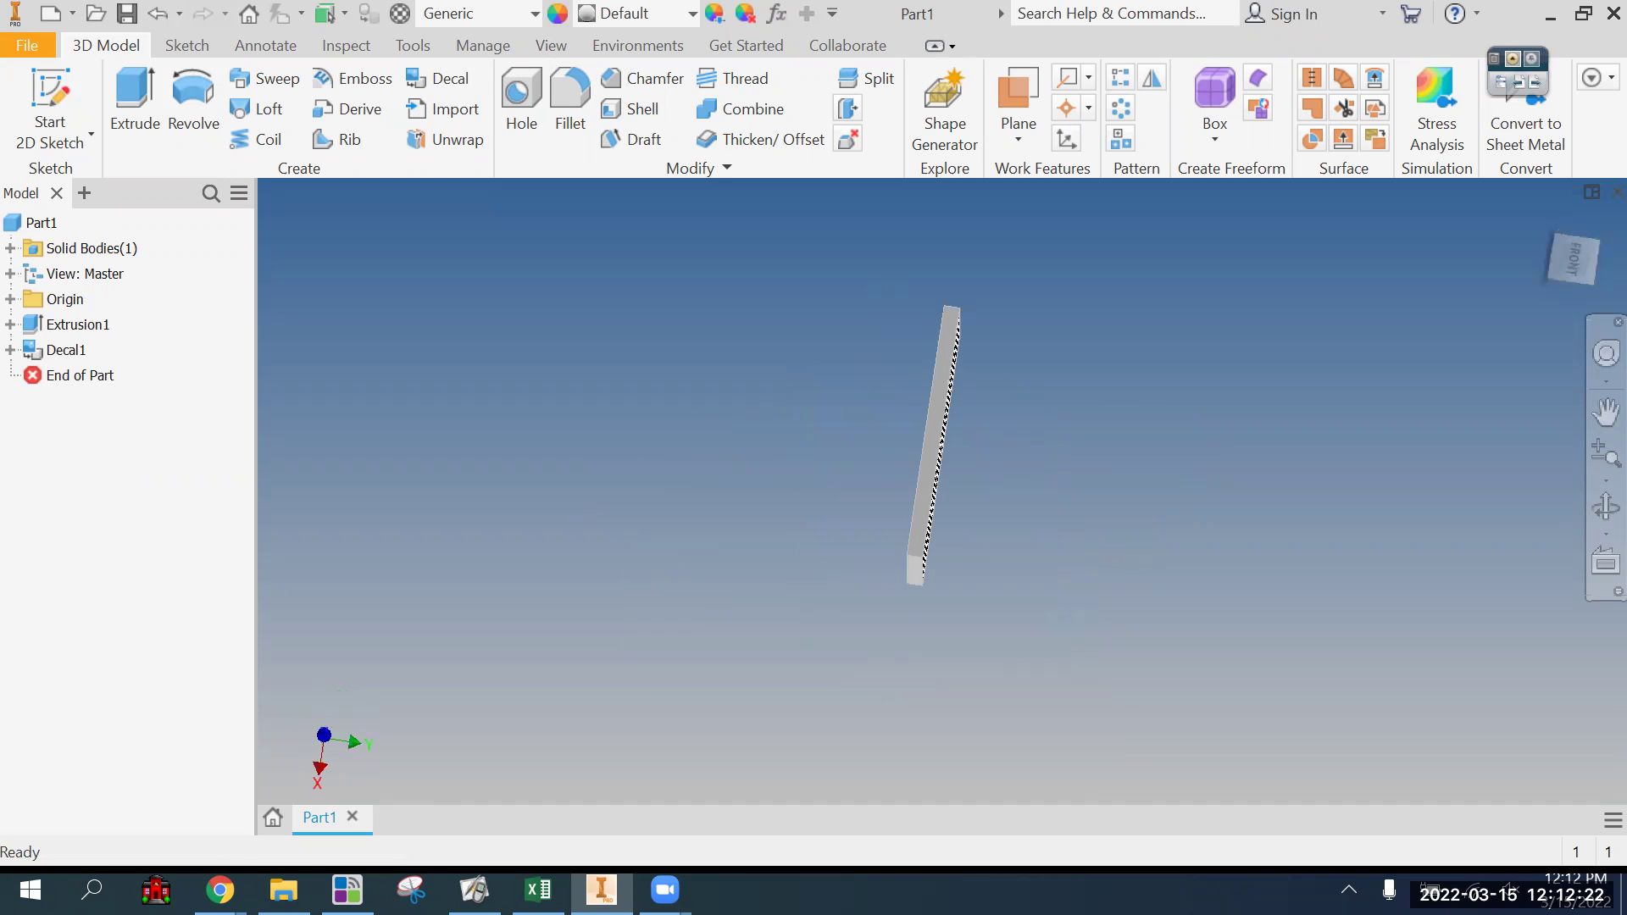
{"action": "left_click", "coordinate": [1548, 220]}
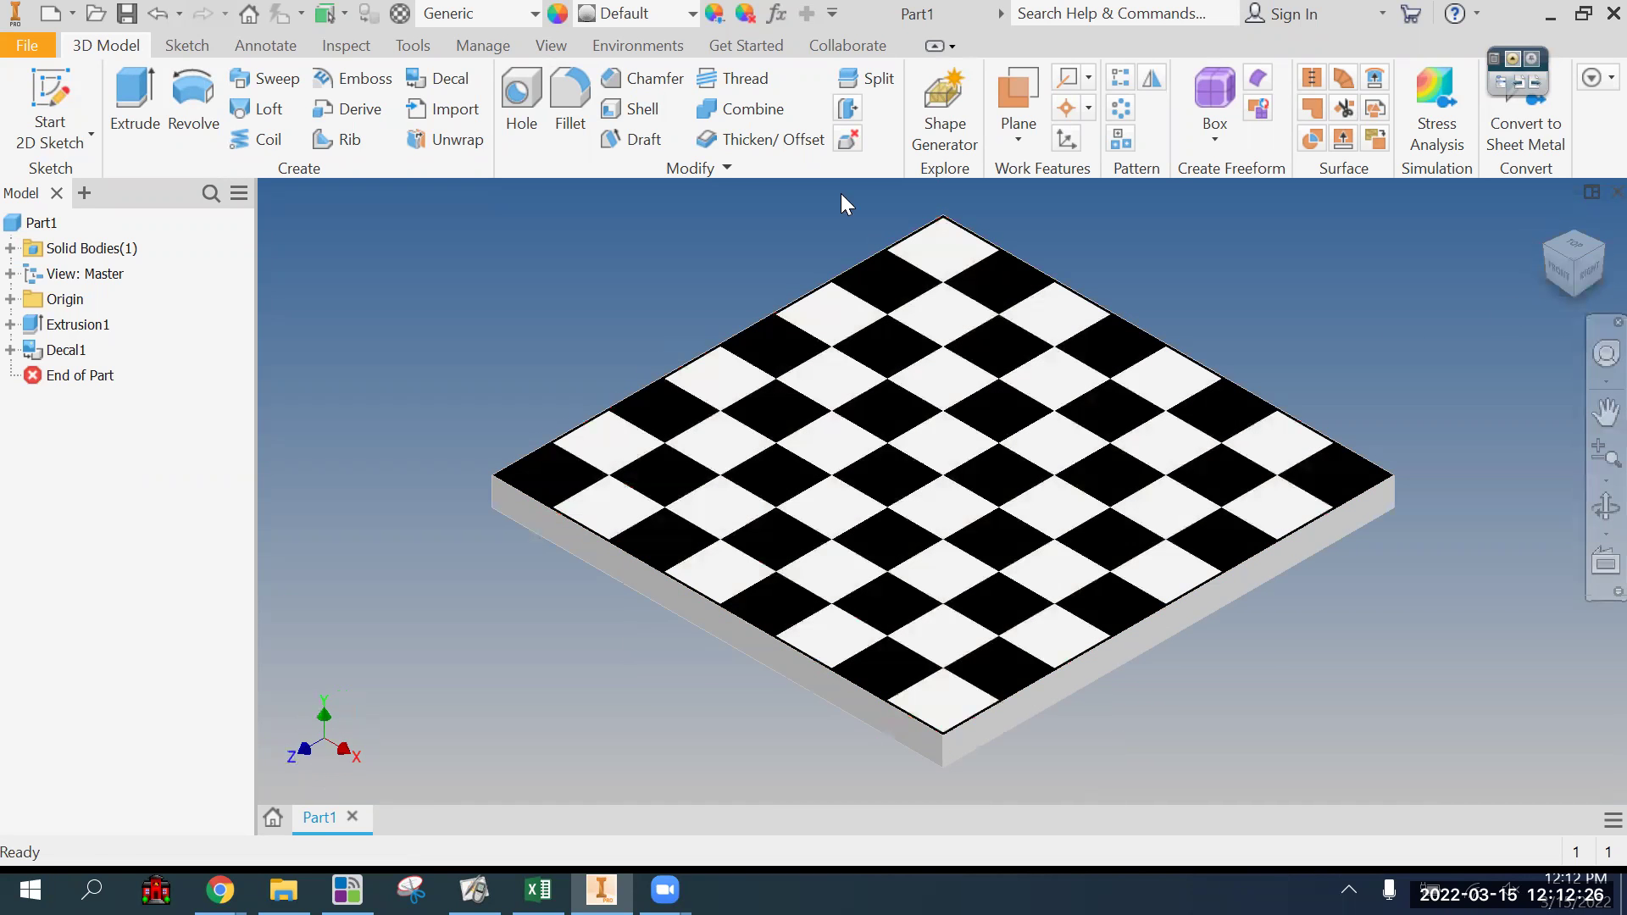
{"action": "left_click", "coordinate": [691, 593]}
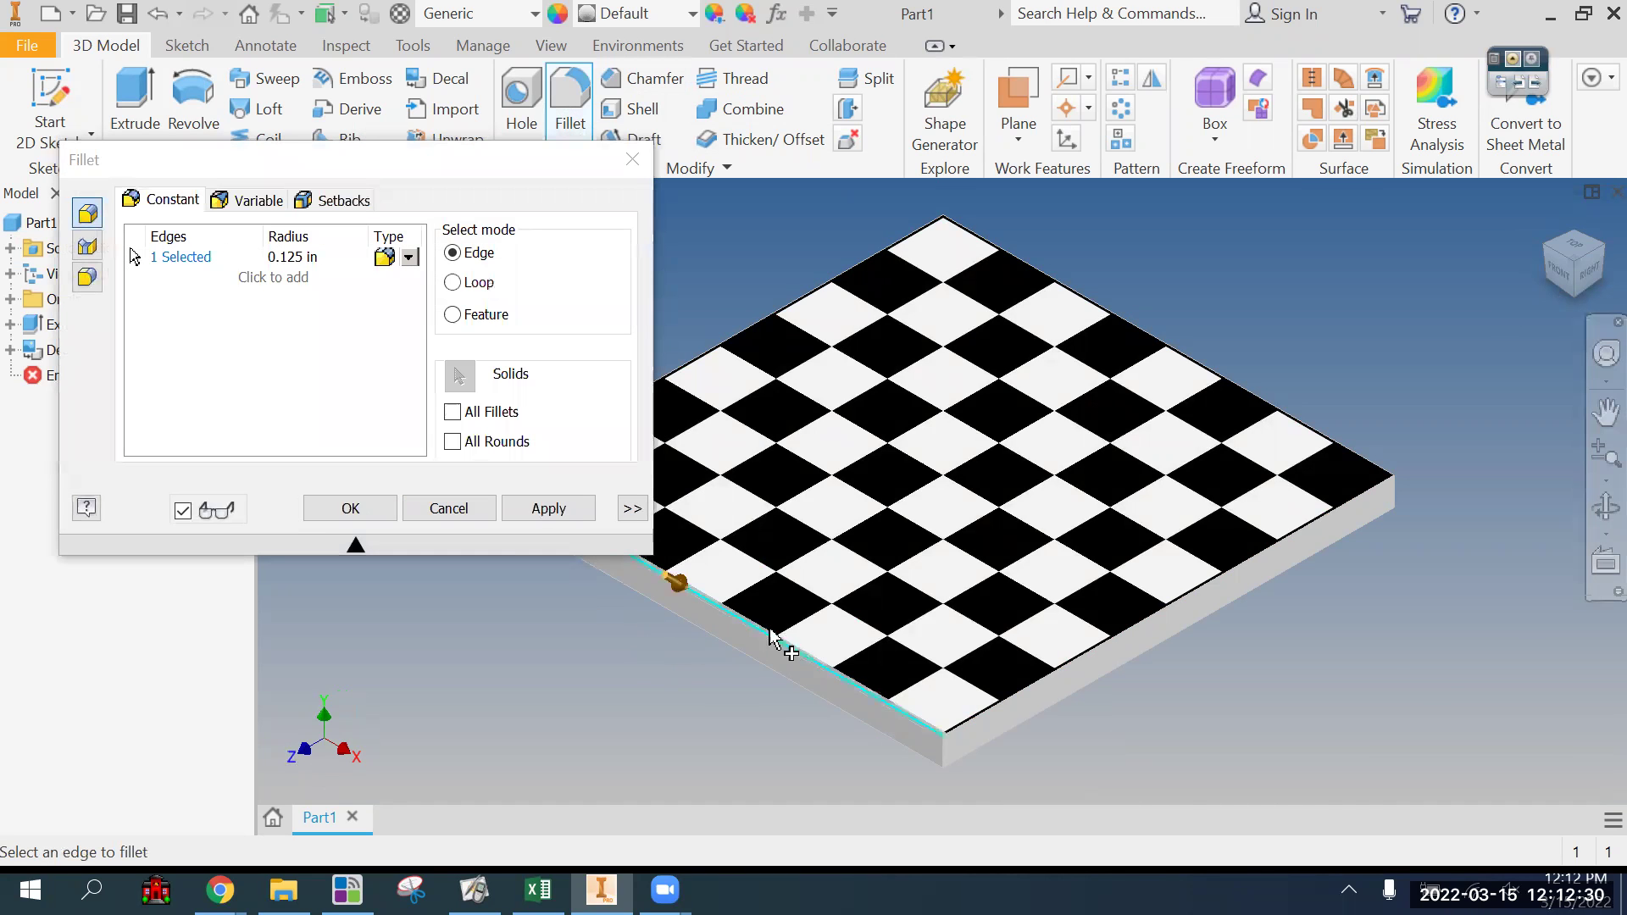
{"action": "scroll", "coordinate": [767, 645], "scroll_direction": "up", "scroll_amount": 3}
{"action": "scroll", "coordinate": [670, 589], "scroll_direction": "down", "scroll_amount": 2}
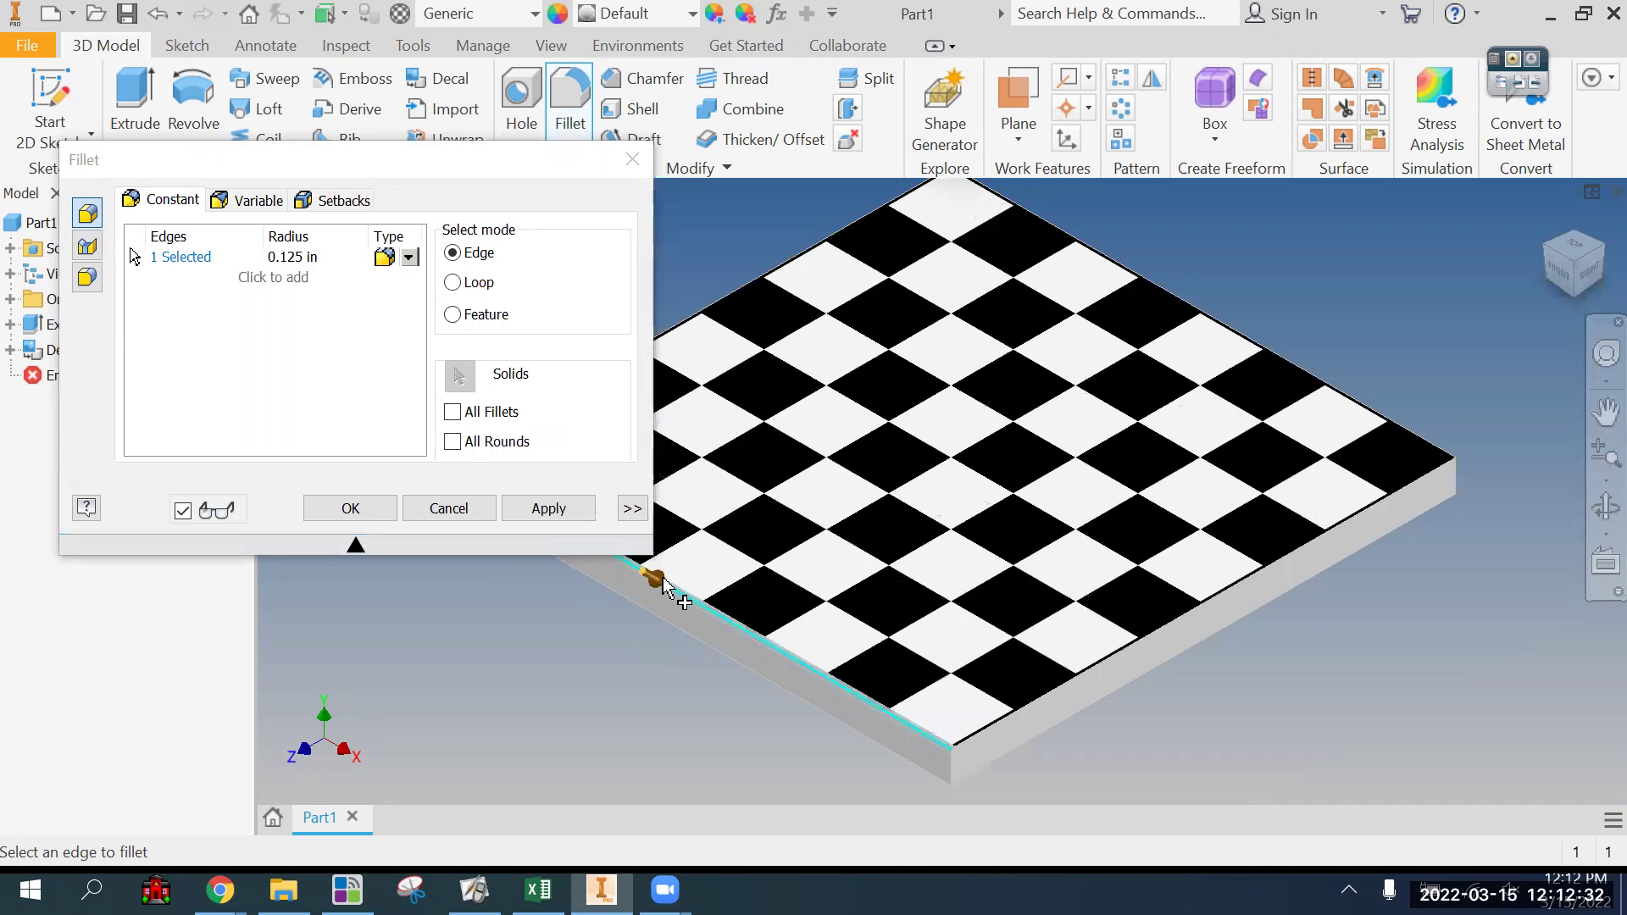
{"action": "left_click_drag", "start_coordinate": [668, 583], "coordinate": [670, 585]}
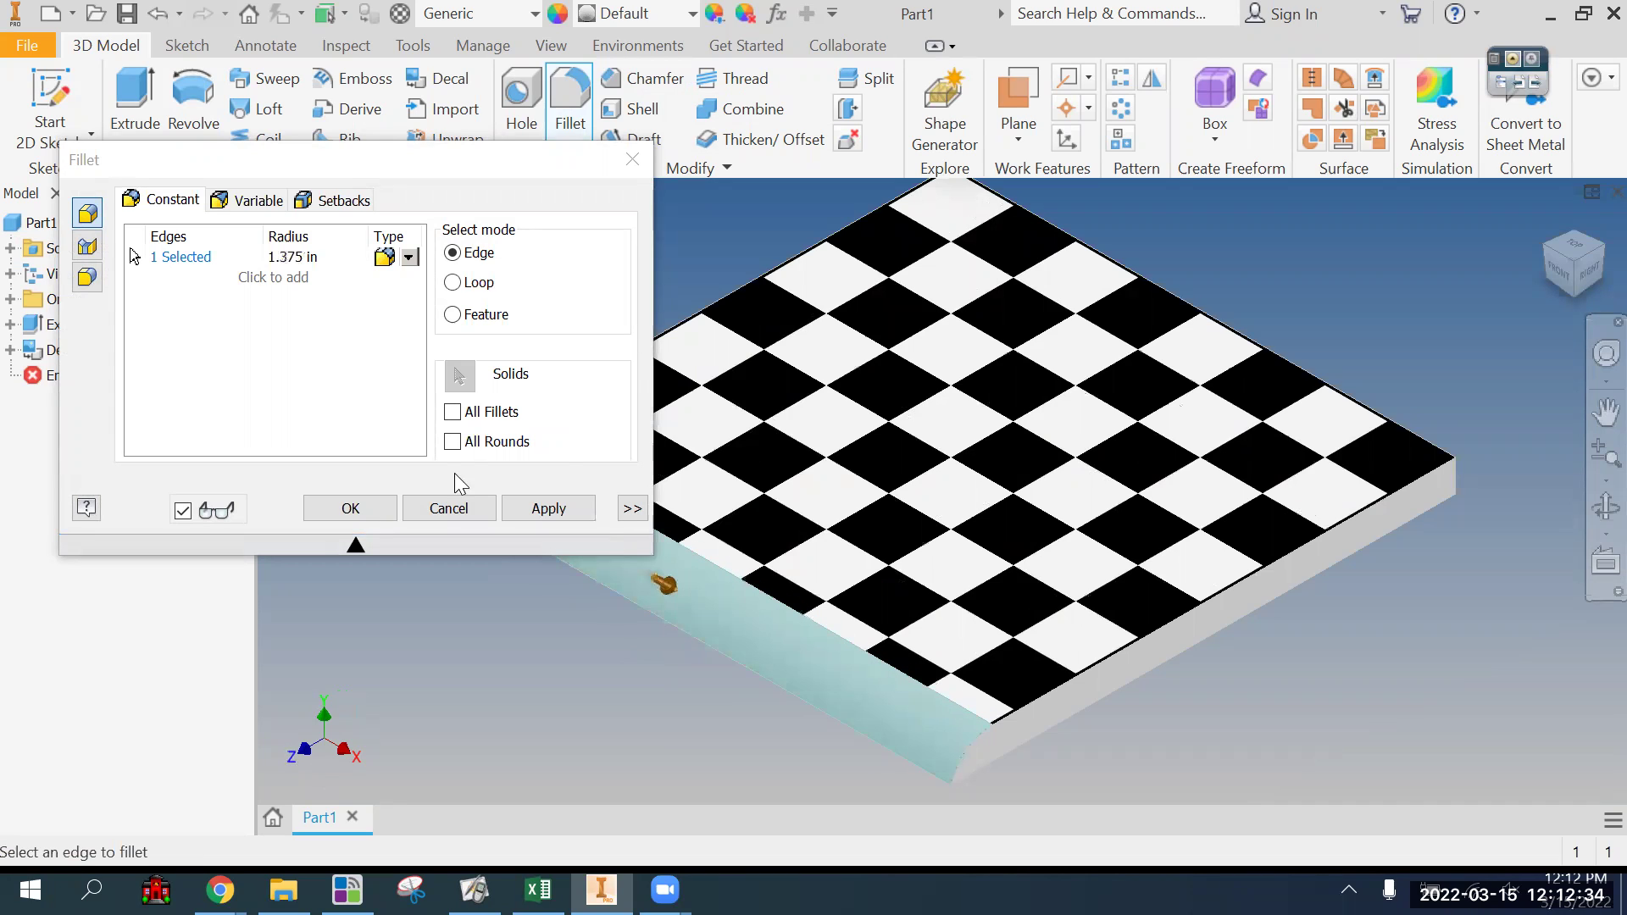
{"action": "left_click", "coordinate": [348, 507]}
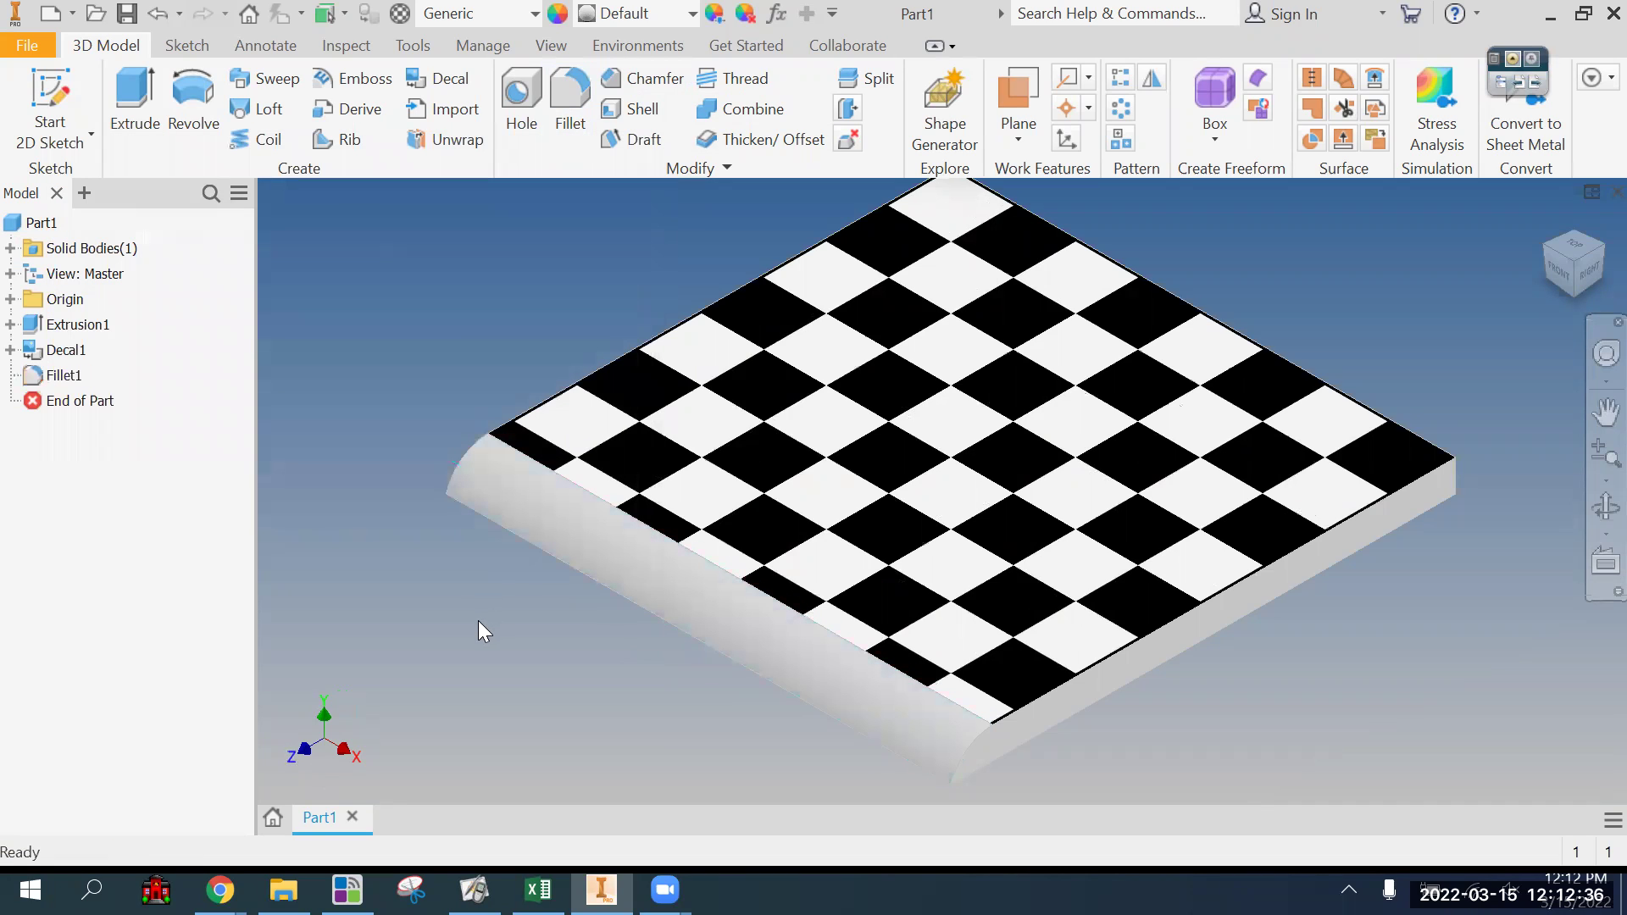
{"action": "key", "text": "ctrl+z"}
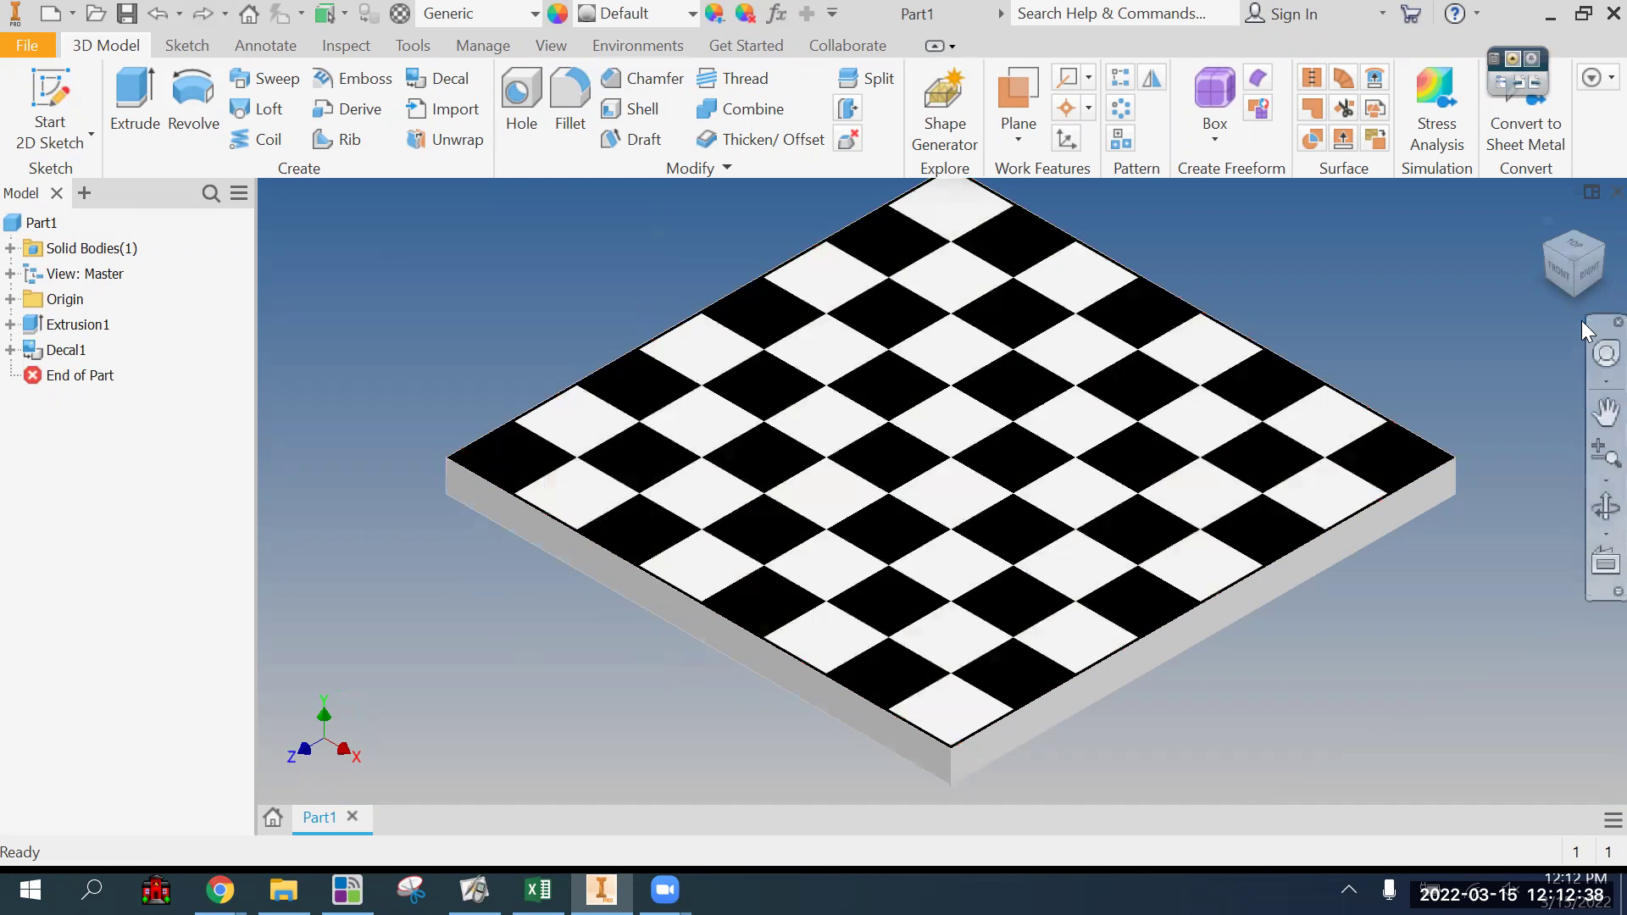
Step: Start Sketch3 on the plate's underside and offset its square outline outward
{"action": "left_click", "coordinate": [1574, 298]}
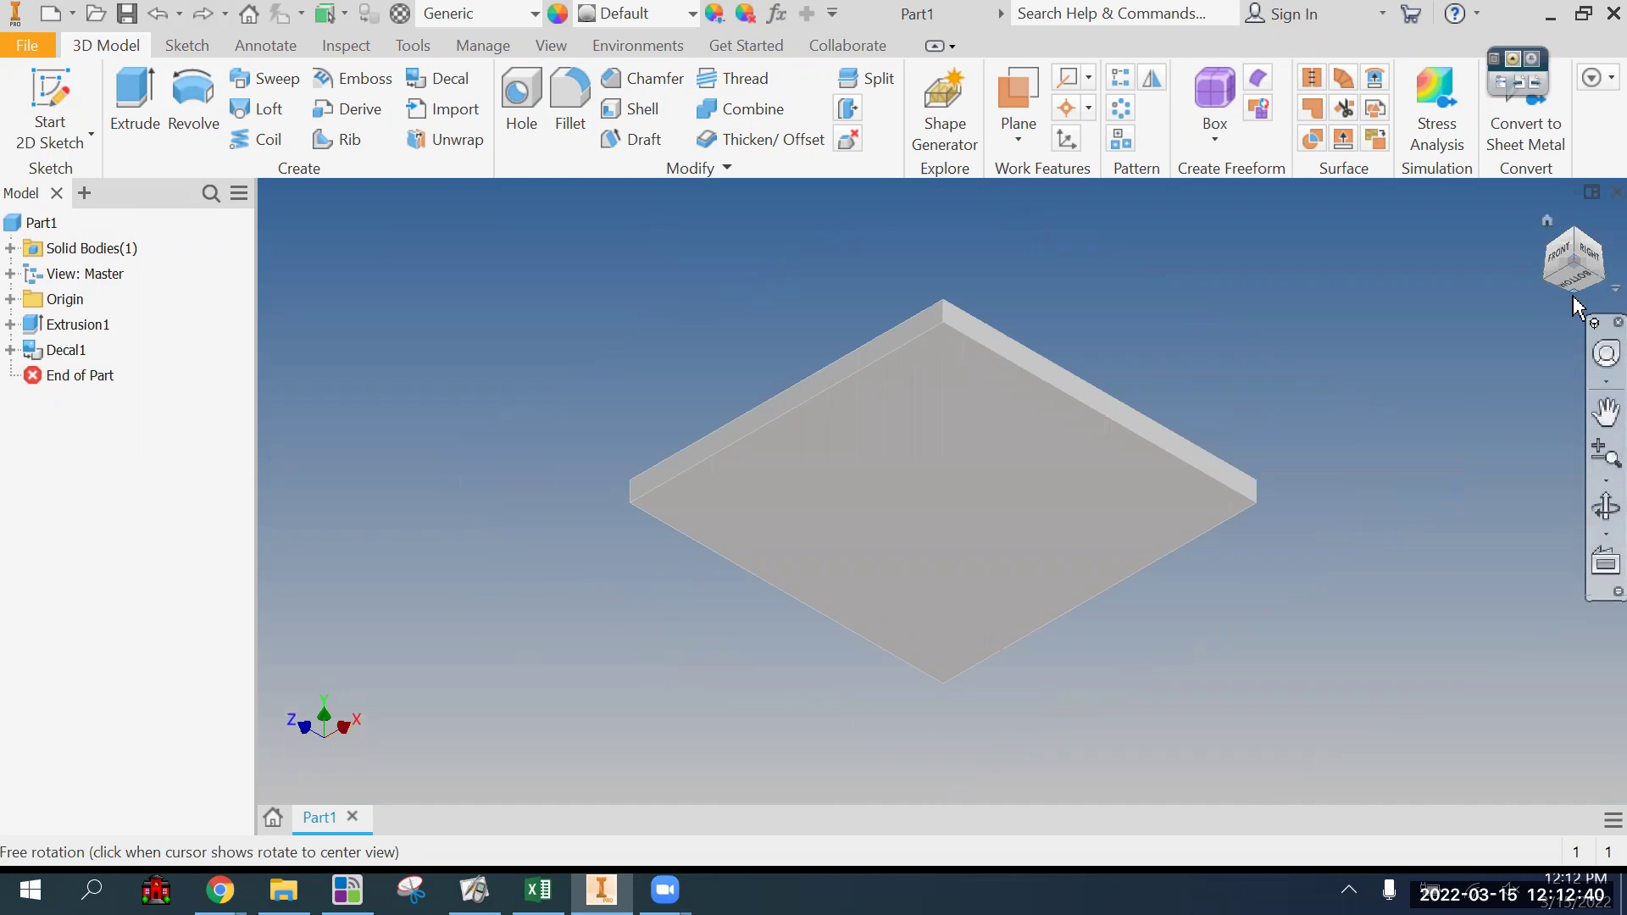
{"action": "left_click", "coordinate": [72, 100]}
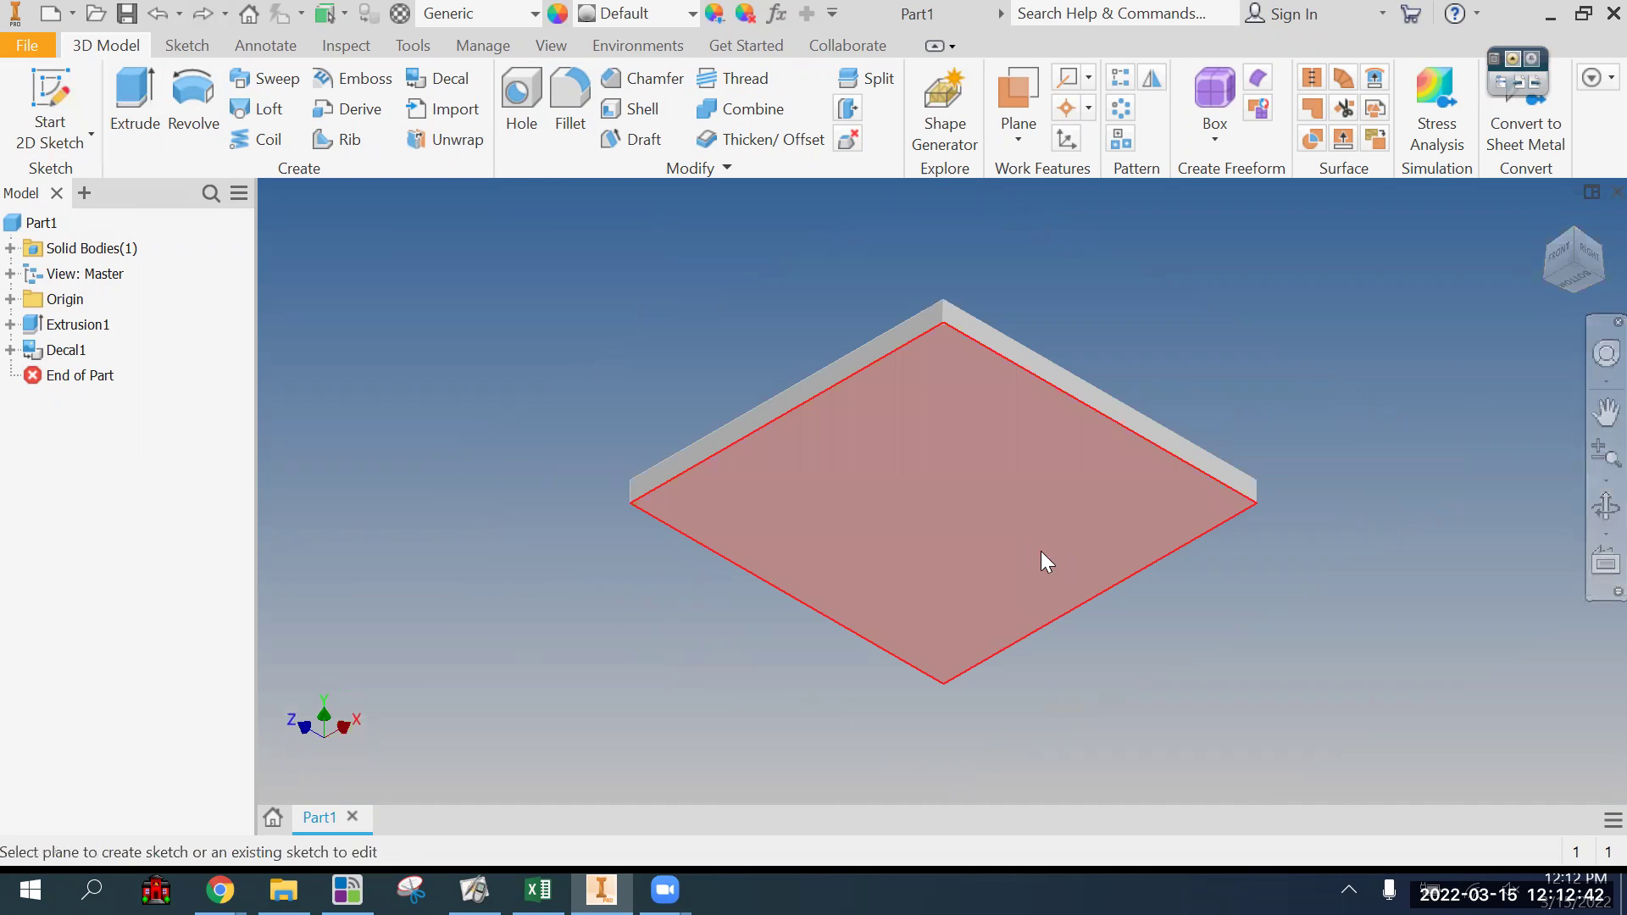
{"action": "left_click", "coordinate": [1041, 551]}
{"action": "left_click", "coordinate": [922, 360]}
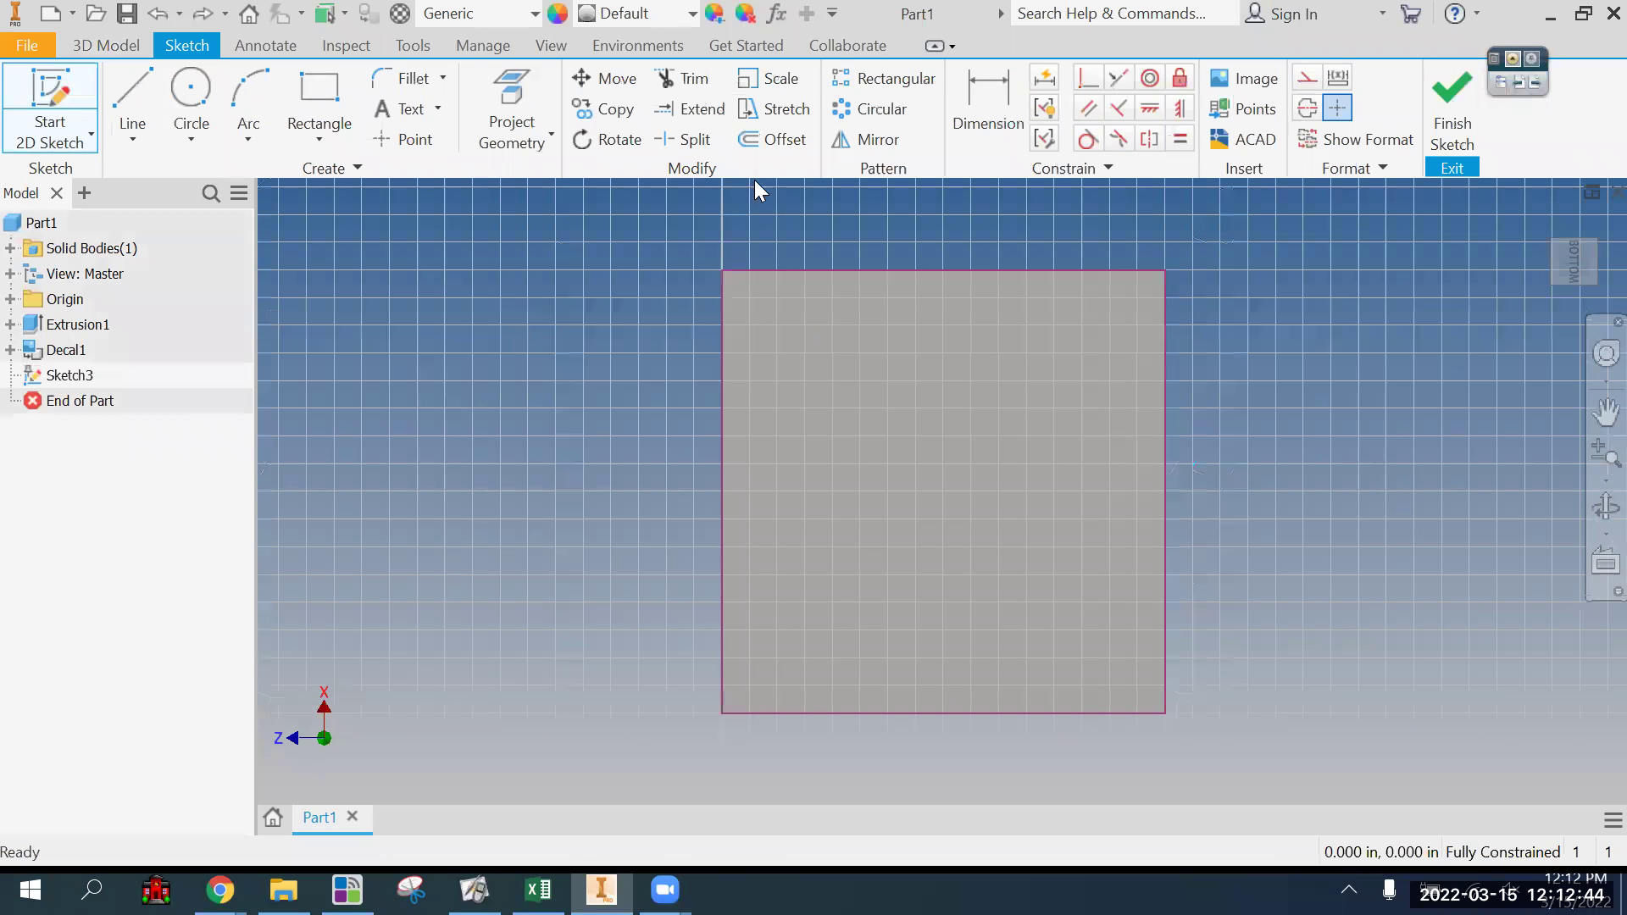
{"action": "left_click", "coordinate": [761, 142]}
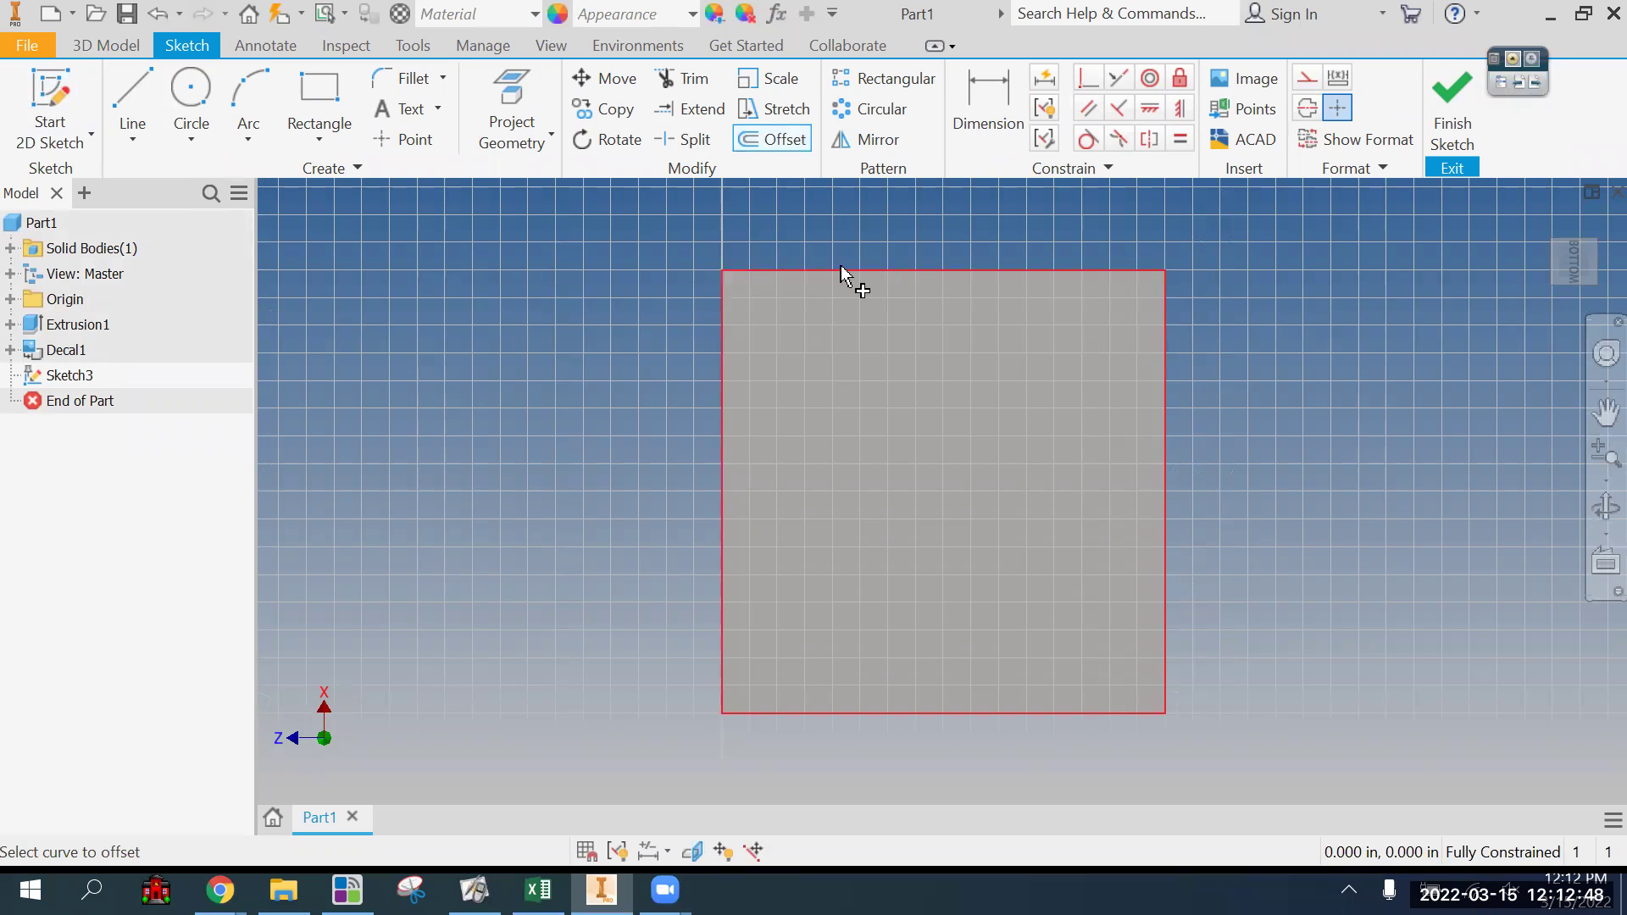
{"action": "left_click", "coordinate": [847, 271]}
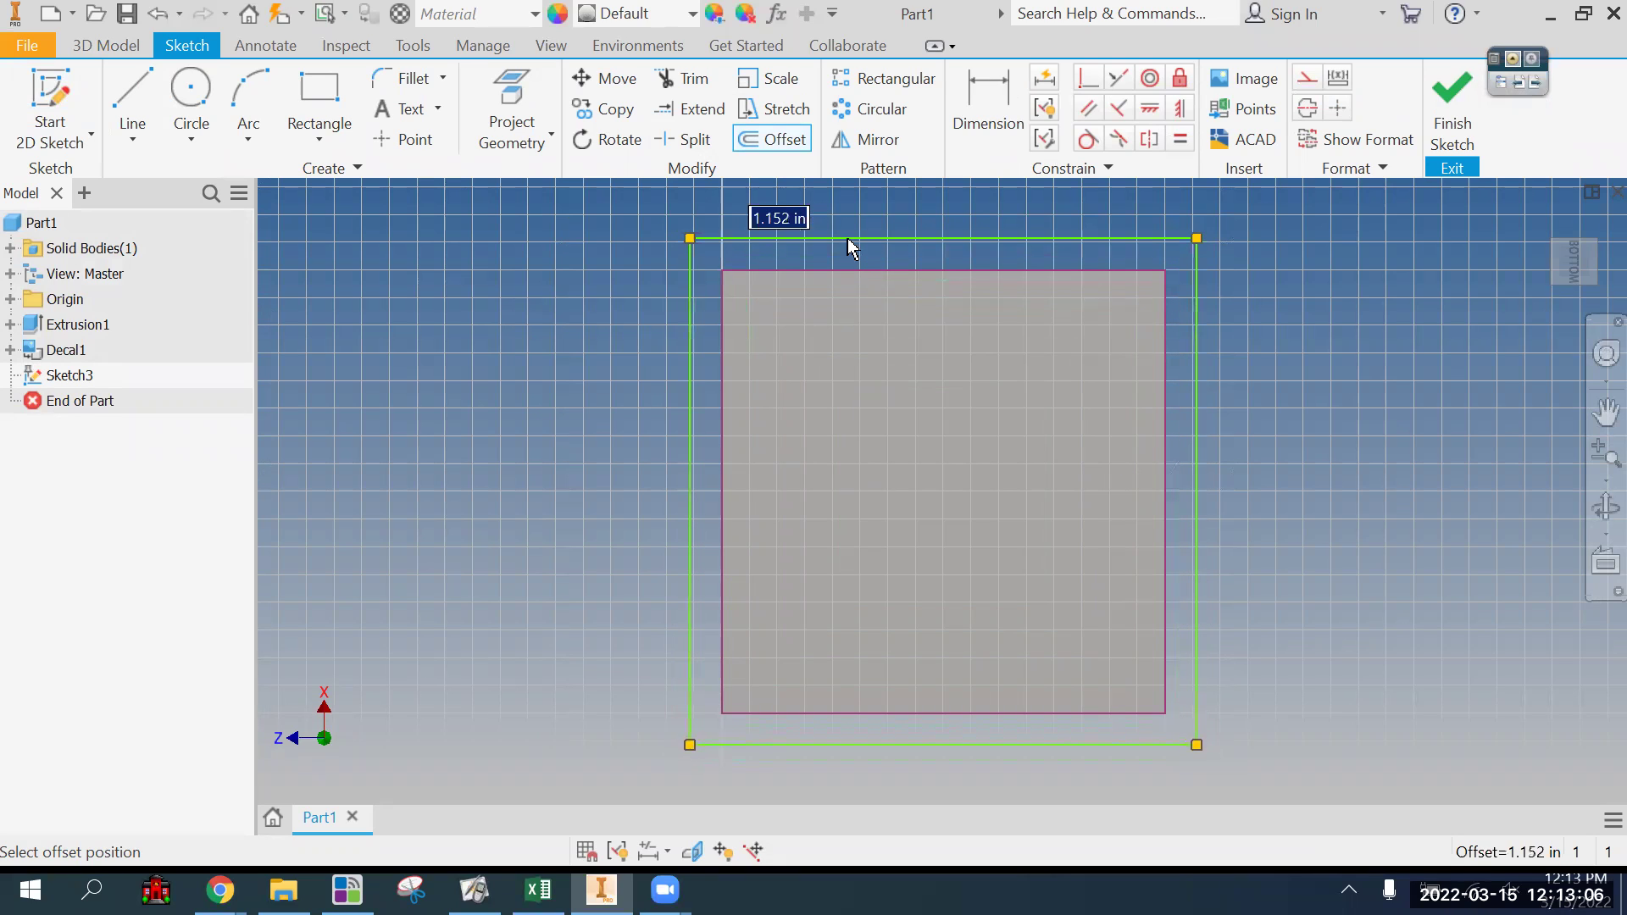
{"action": "type", "text": "1"}
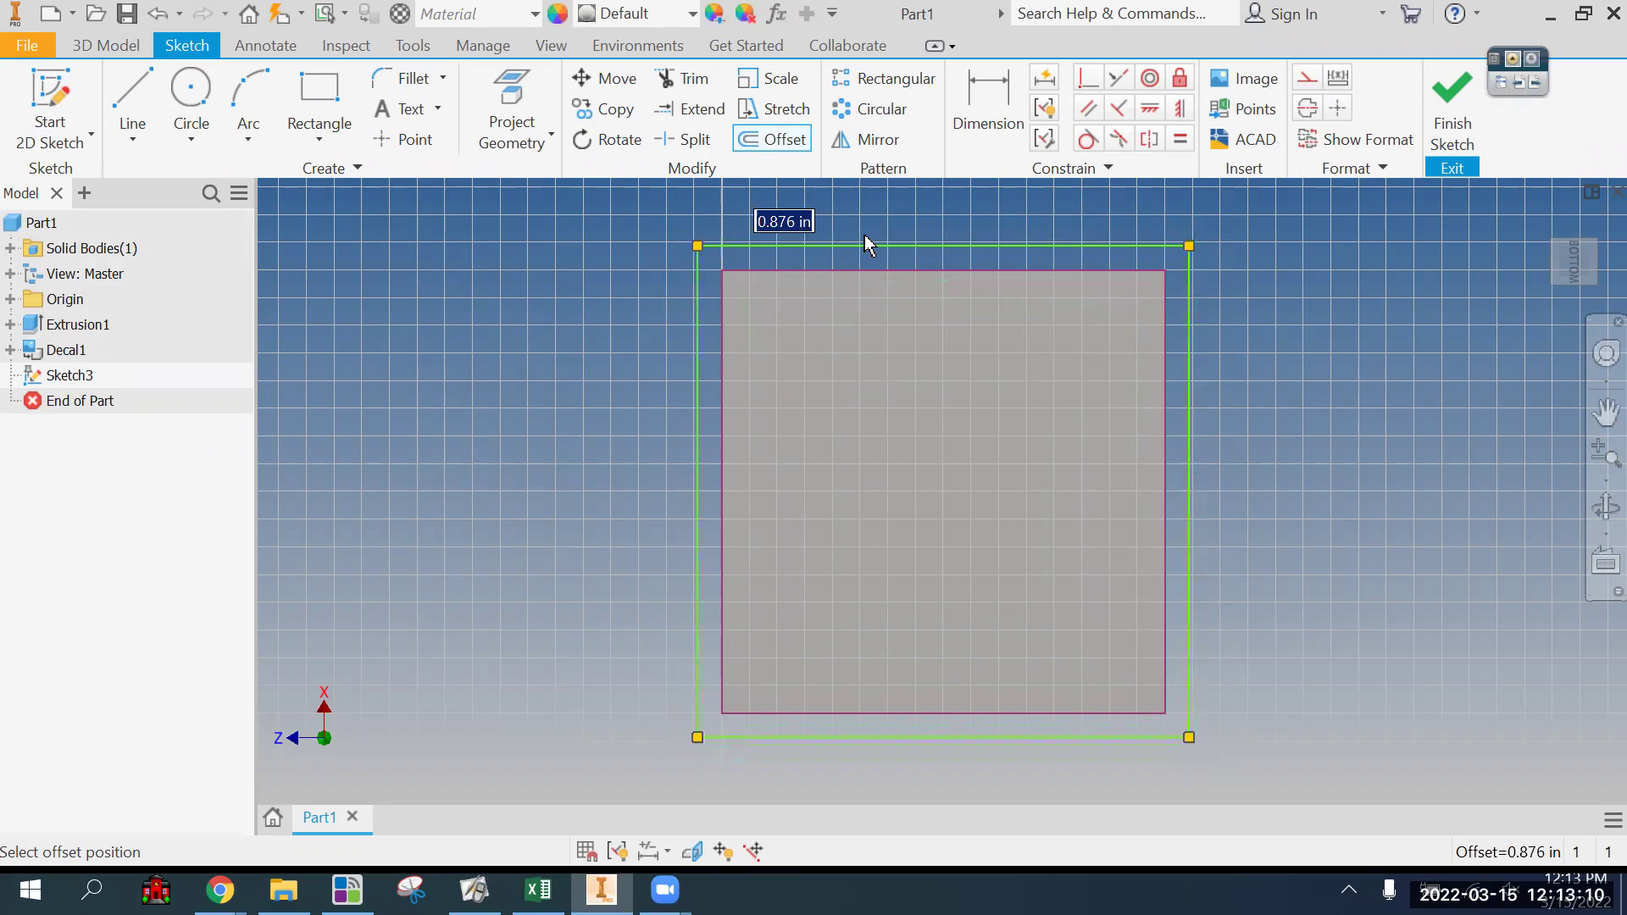
{"action": "left_click", "coordinate": [897, 266]}
Step: Dimension the gap between the outer and inner top lines to 1.000, then restore the sketch view
{"action": "left_click", "coordinate": [983, 114]}
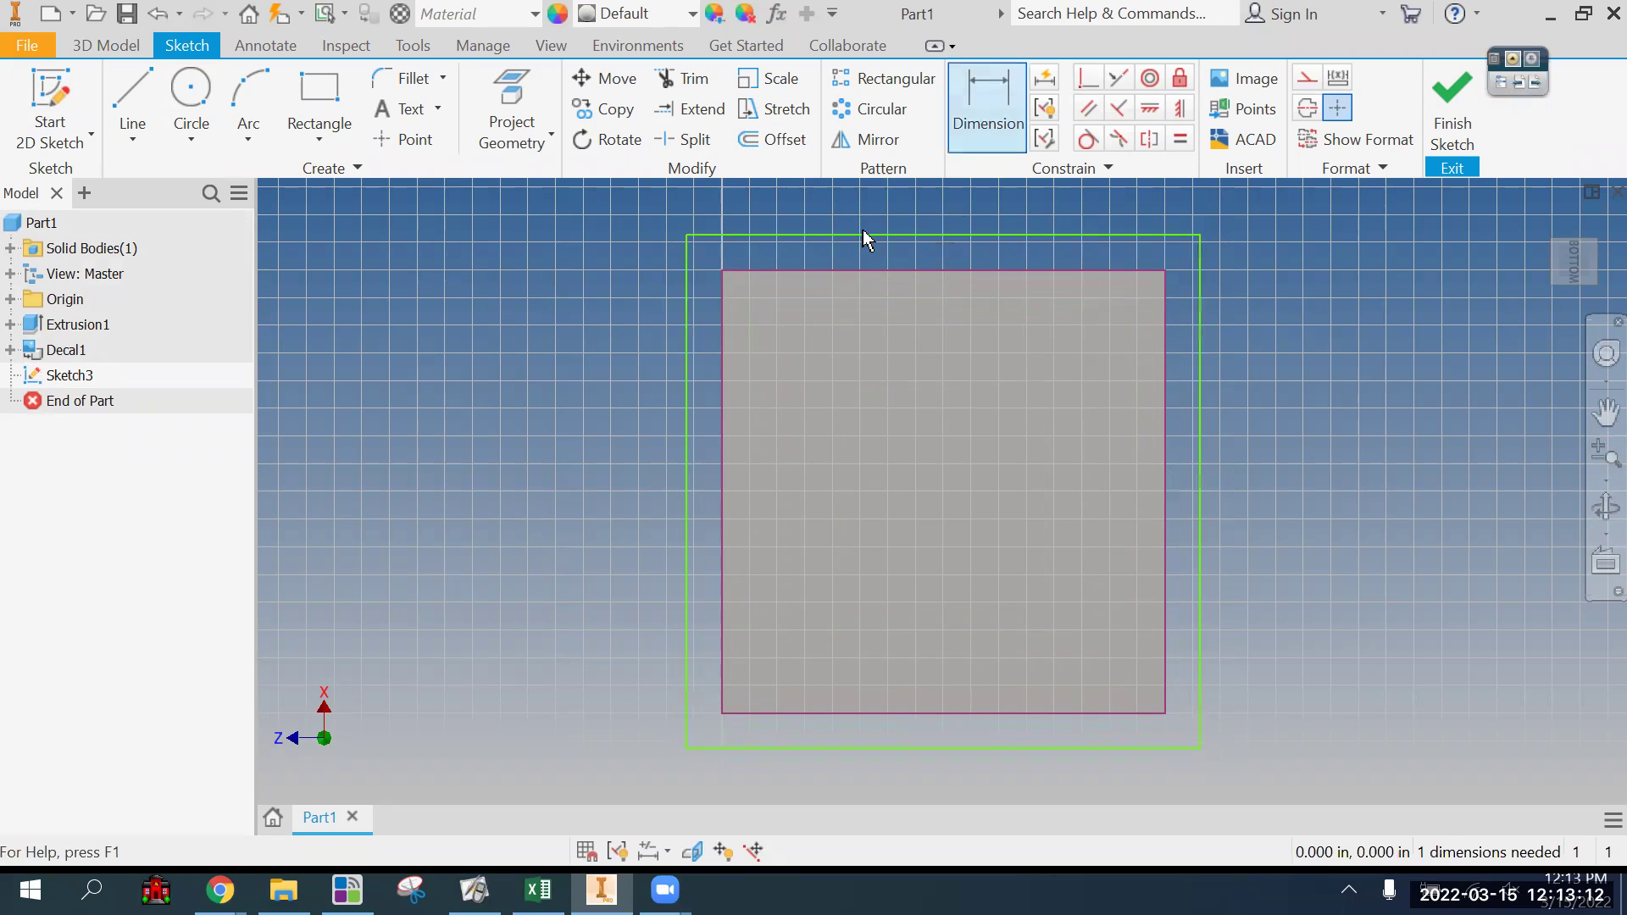
{"action": "left_click", "coordinate": [864, 236]}
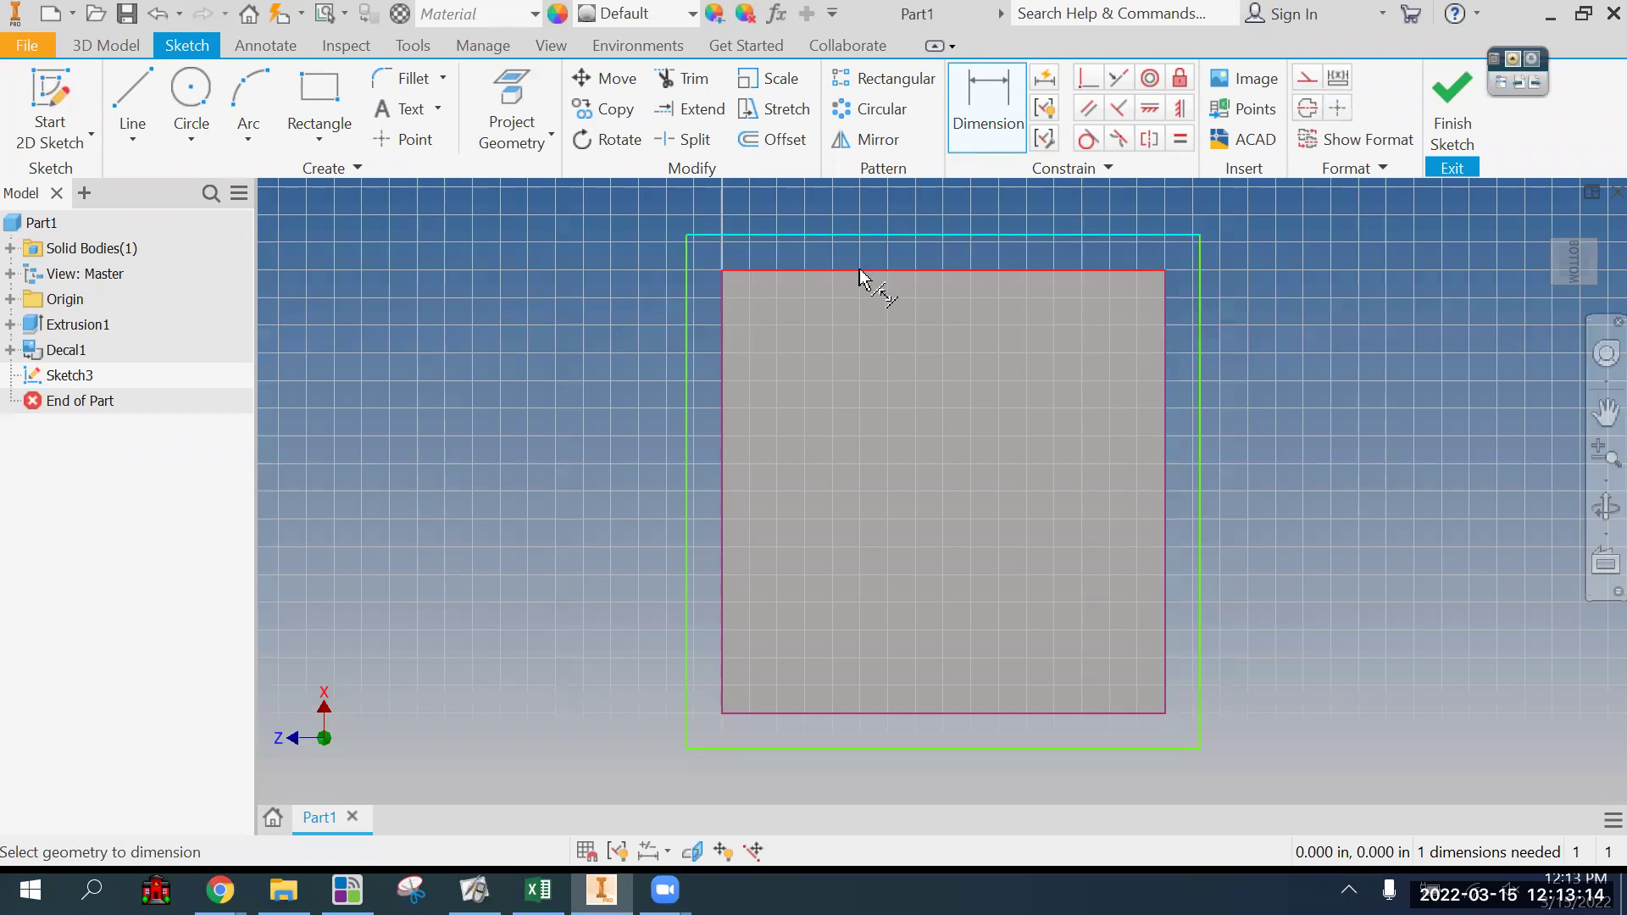
{"action": "left_click", "coordinate": [862, 270]}
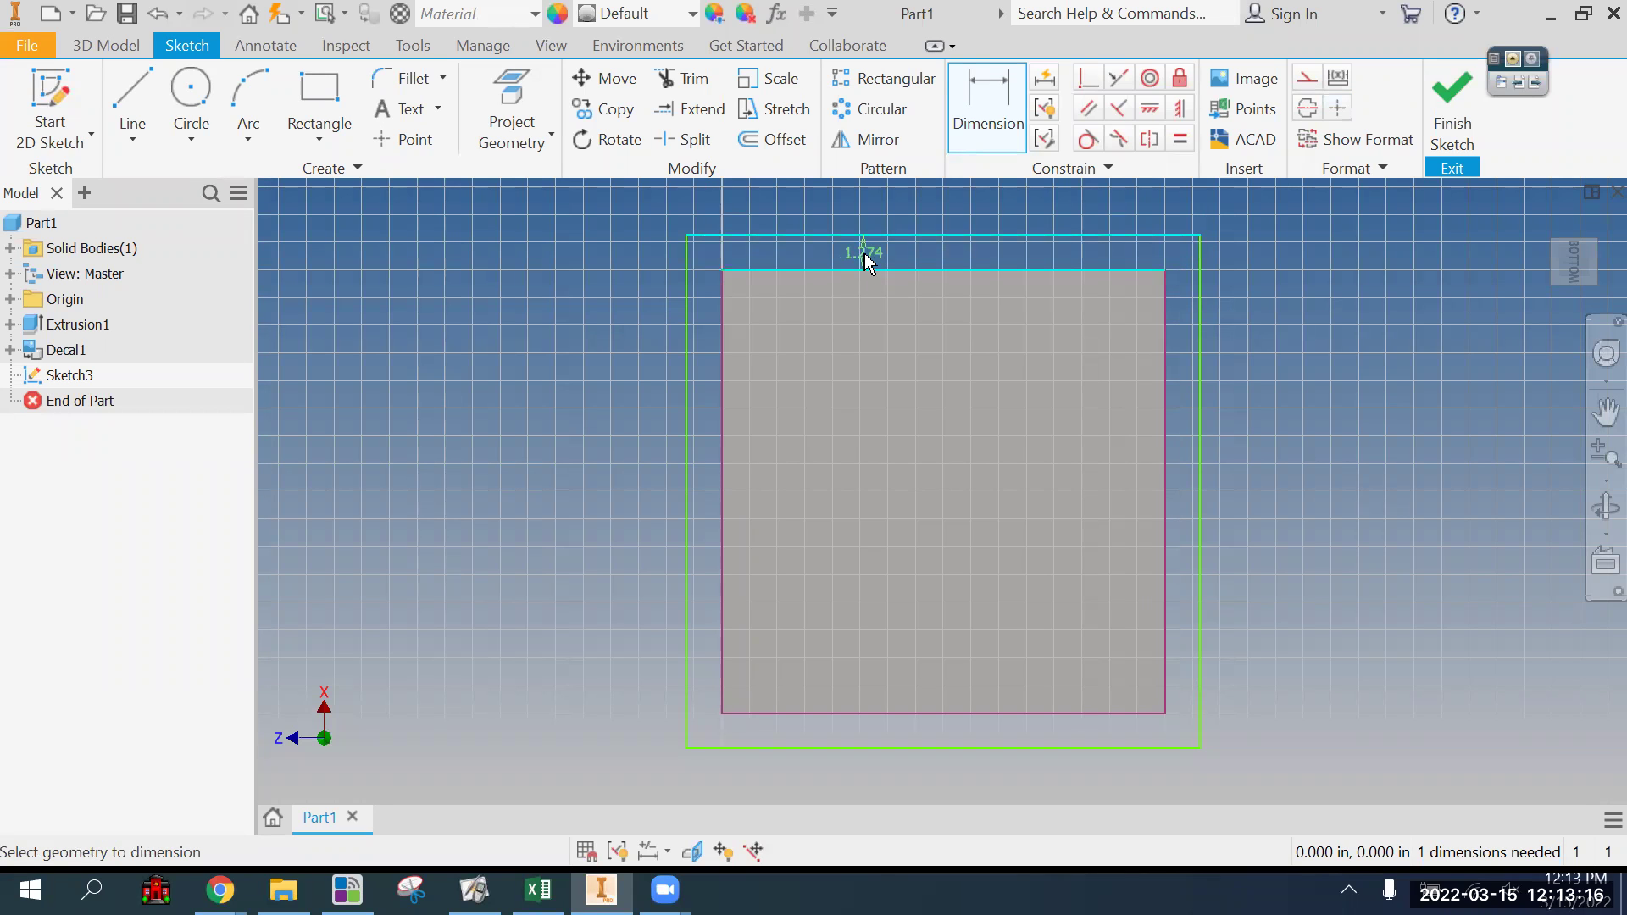
{"action": "scroll", "coordinate": [866, 261], "scroll_direction": "down", "scroll_amount": 3}
{"action": "left_click", "coordinate": [865, 254]}
{"action": "type", "text": "1.274"}
{"action": "key", "text": "Return"}
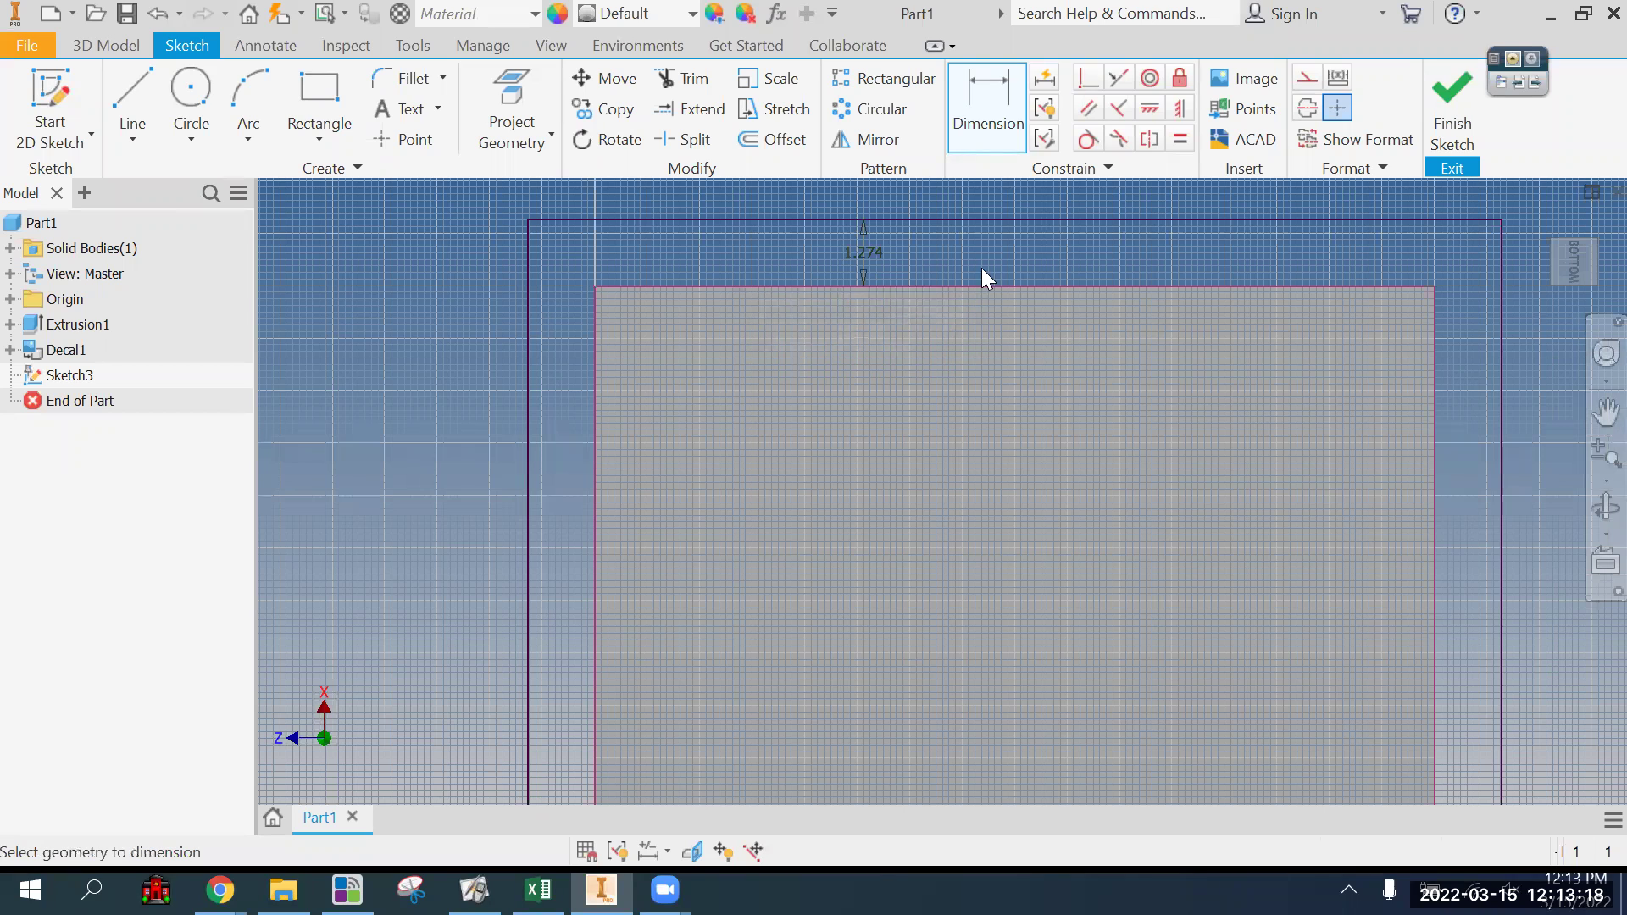
{"action": "scroll", "coordinate": [1008, 424], "scroll_direction": "up", "scroll_amount": 3}
{"action": "mouse_move", "coordinate": [1545, 253]}
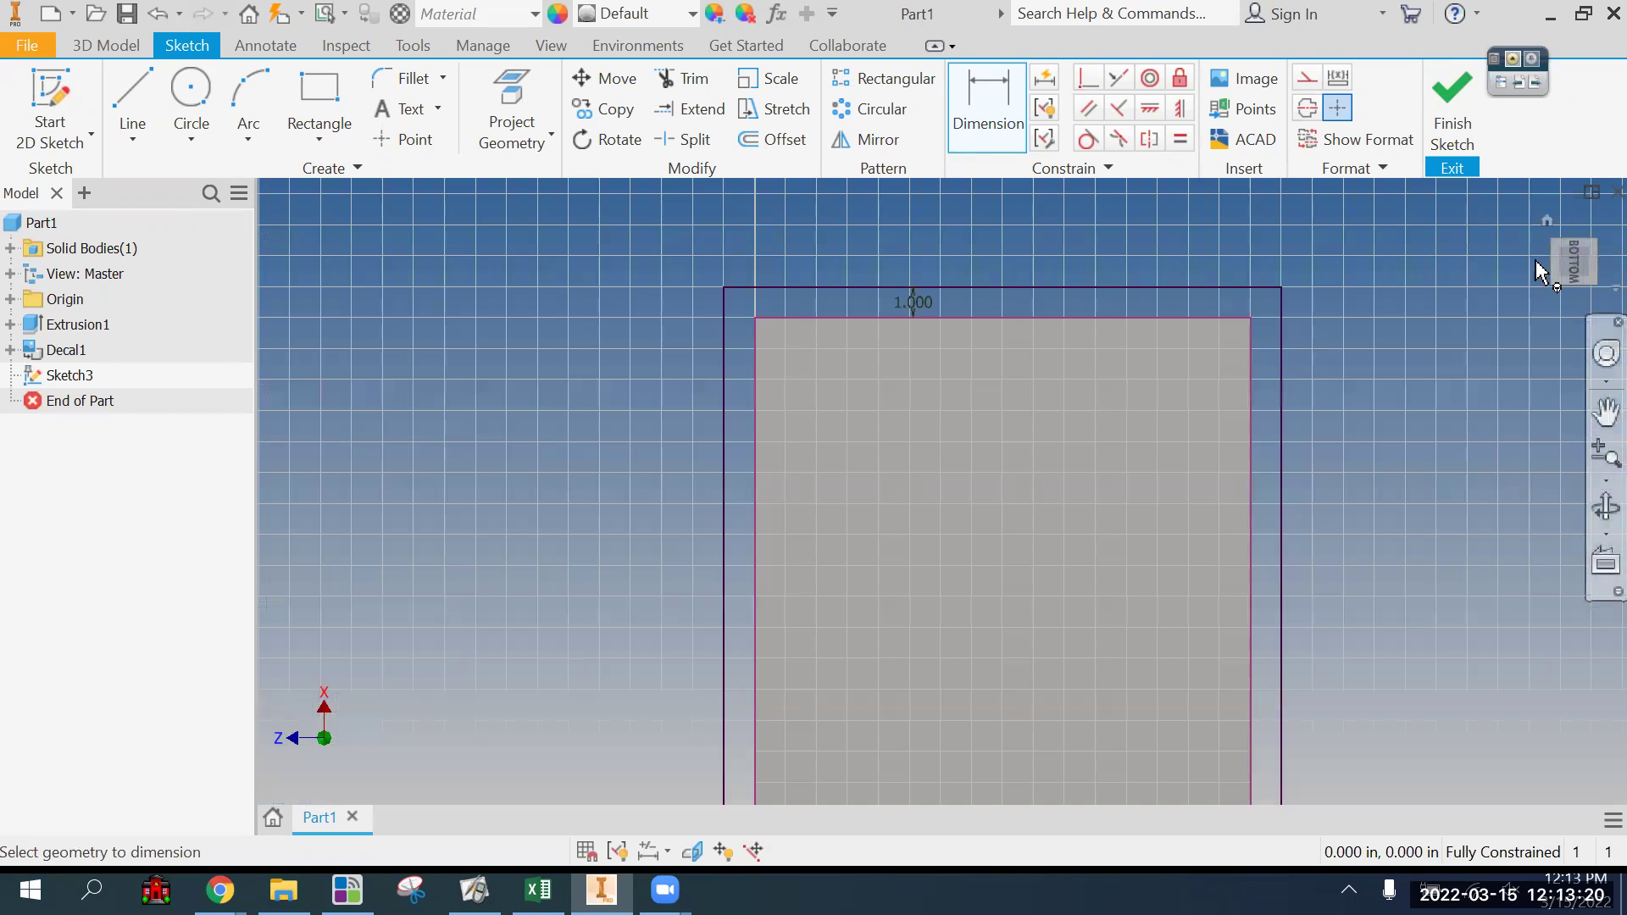
{"action": "left_click", "coordinate": [1546, 222]}
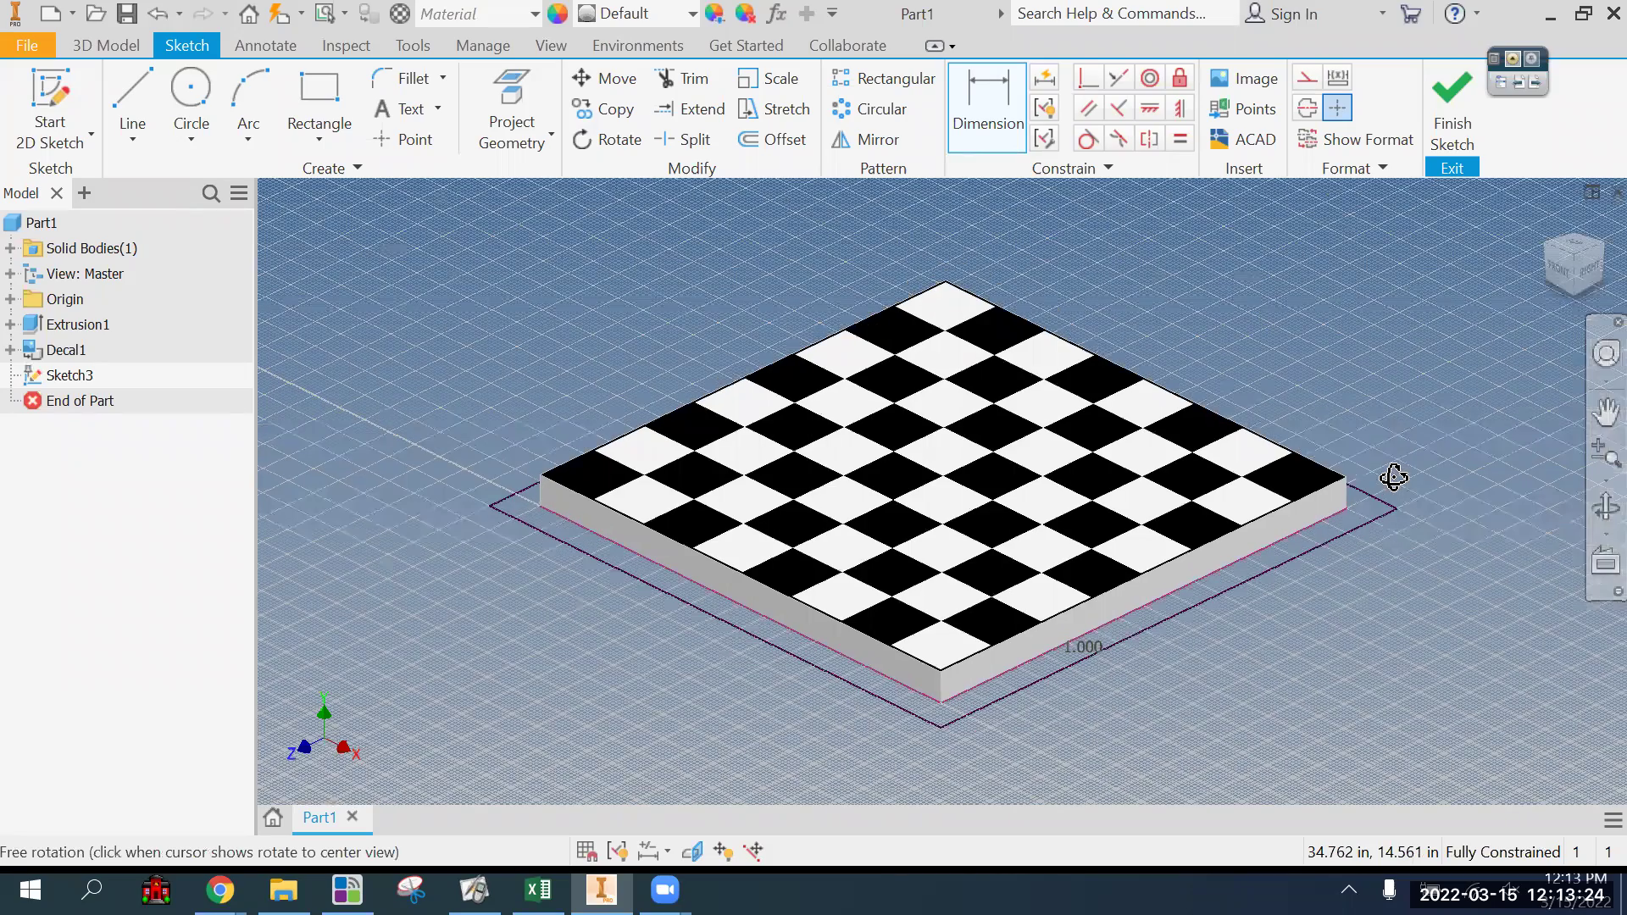
{"action": "key", "text": "F5"}
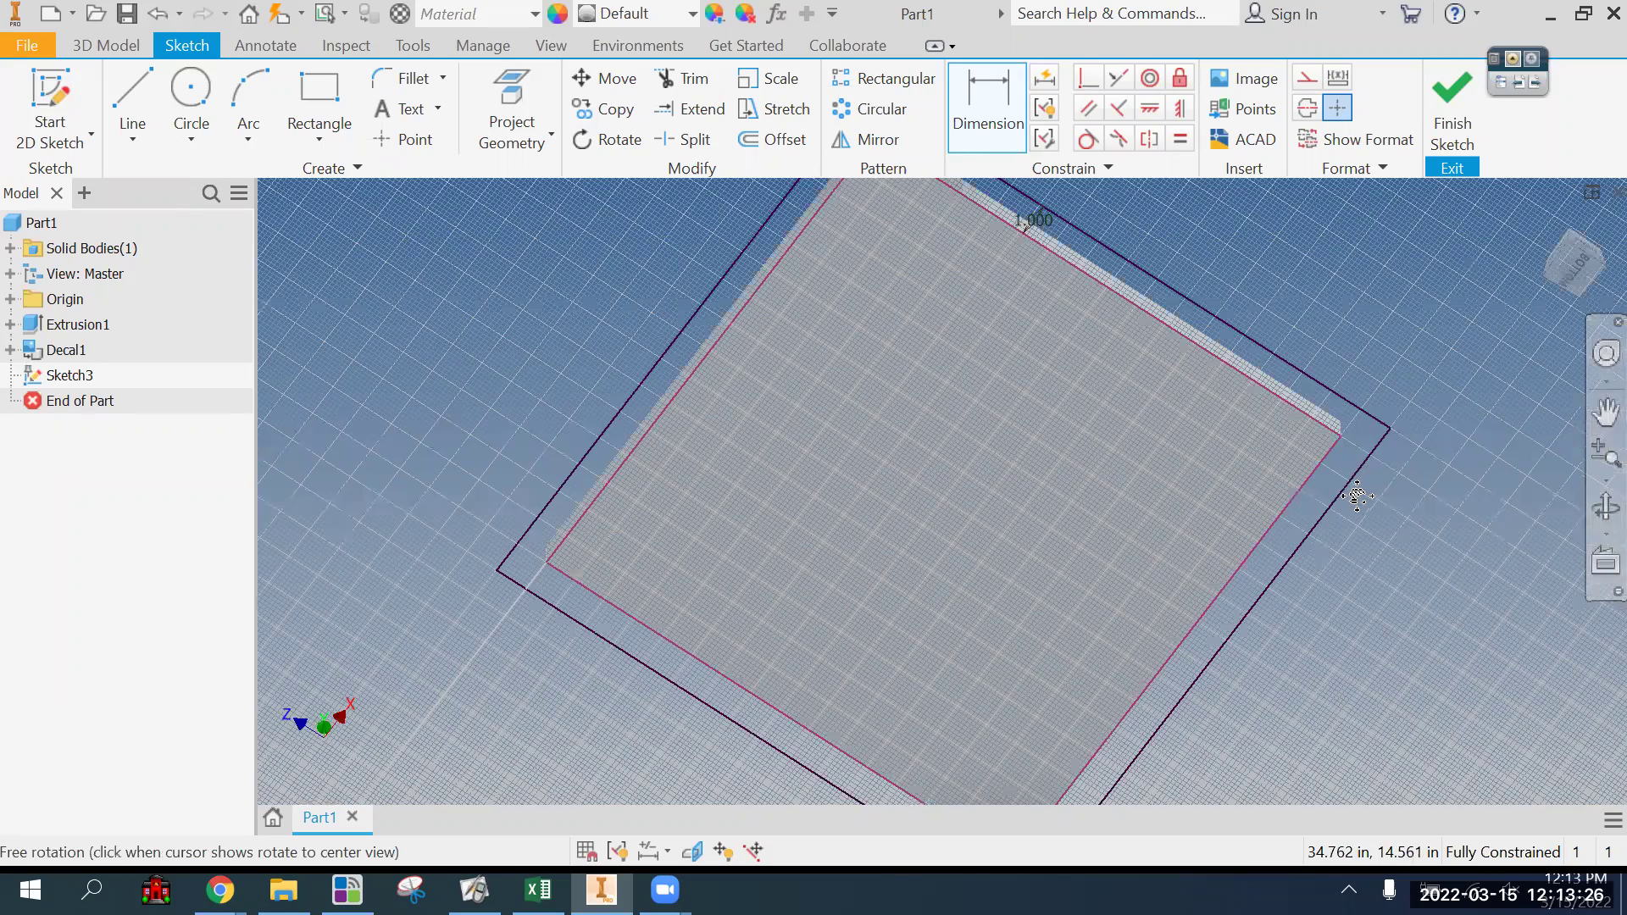
{"action": "key", "text": "F5"}
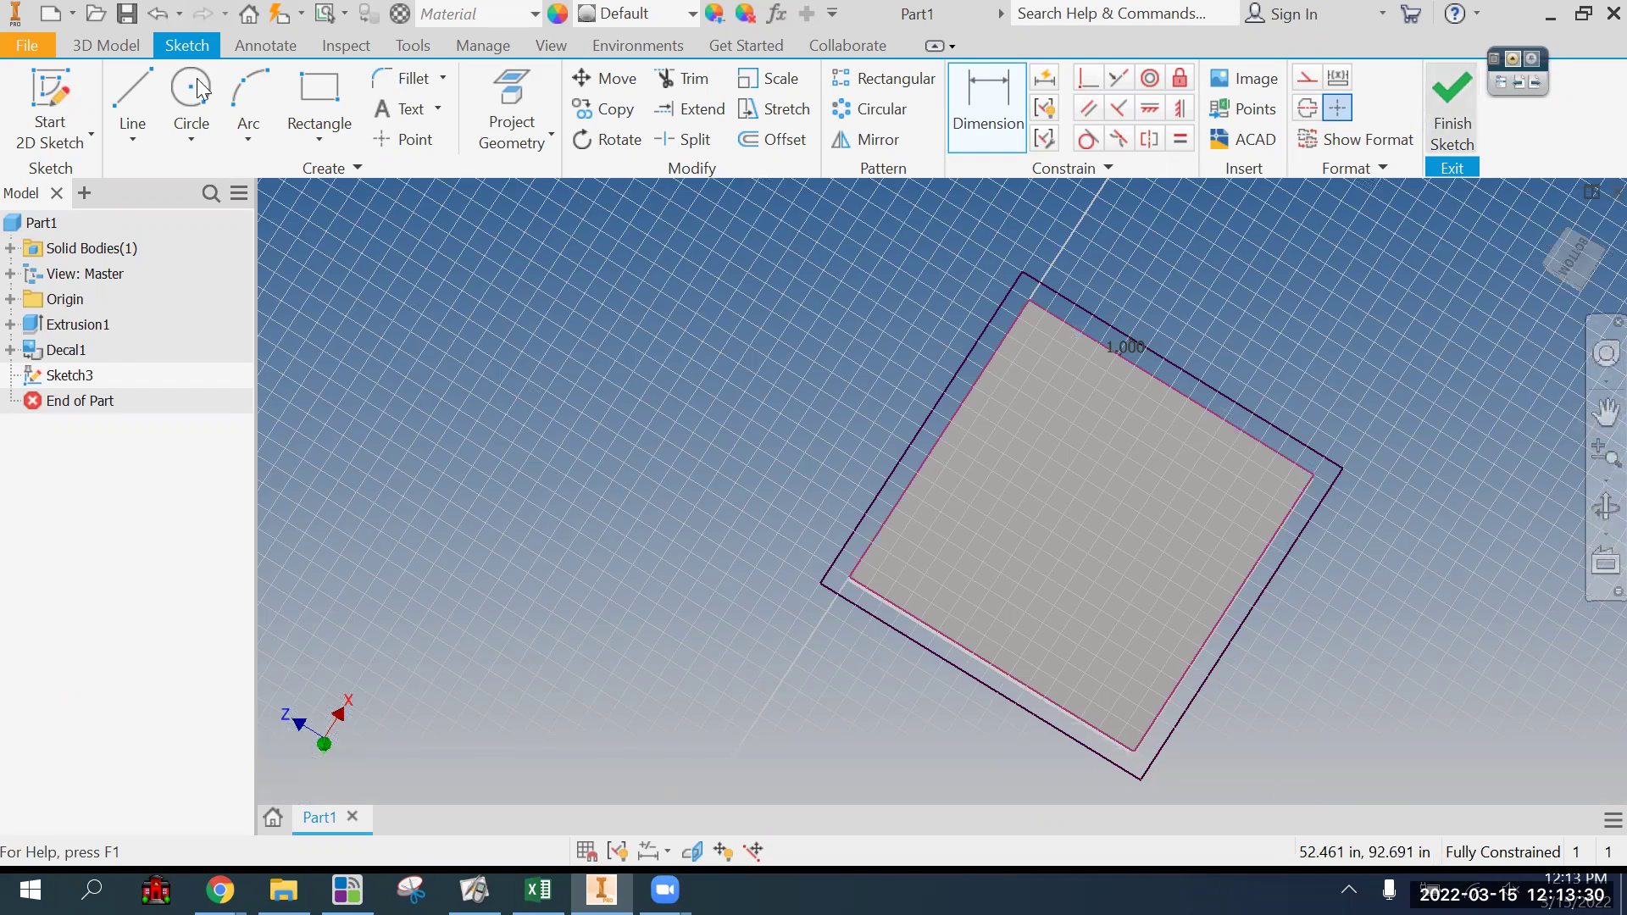
Step: Extrude the ring-shaped border profile 1.1 upward to create the raised rim, Extrusion2
{"action": "key", "text": "e"}
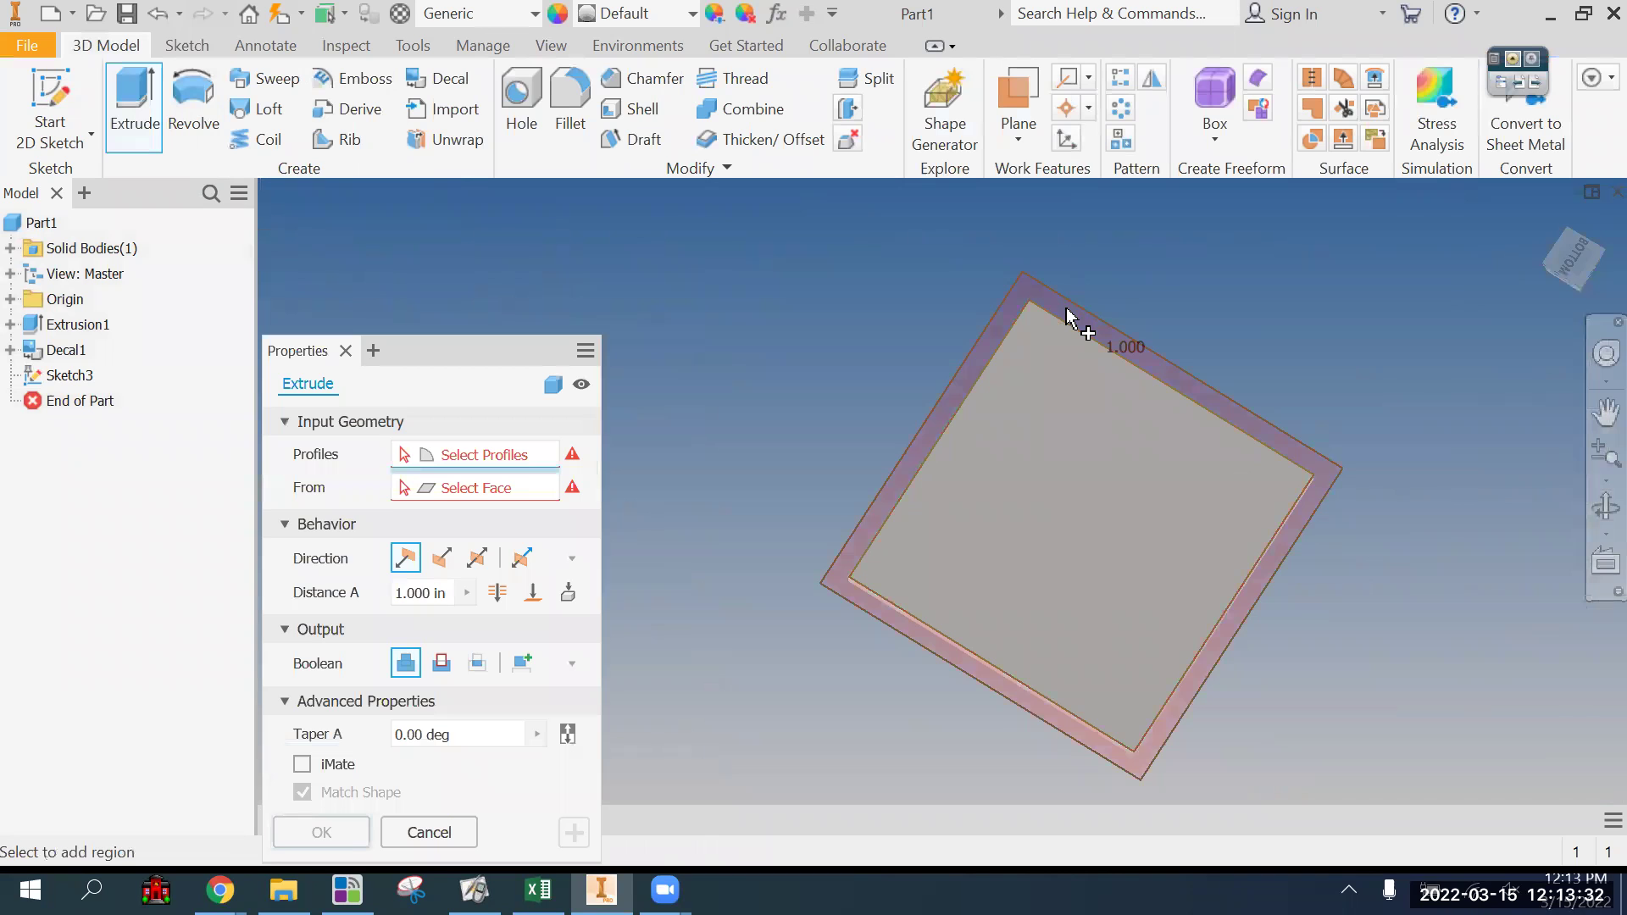
{"action": "left_click", "coordinate": [1066, 318]}
{"action": "left_click", "coordinate": [1548, 220]}
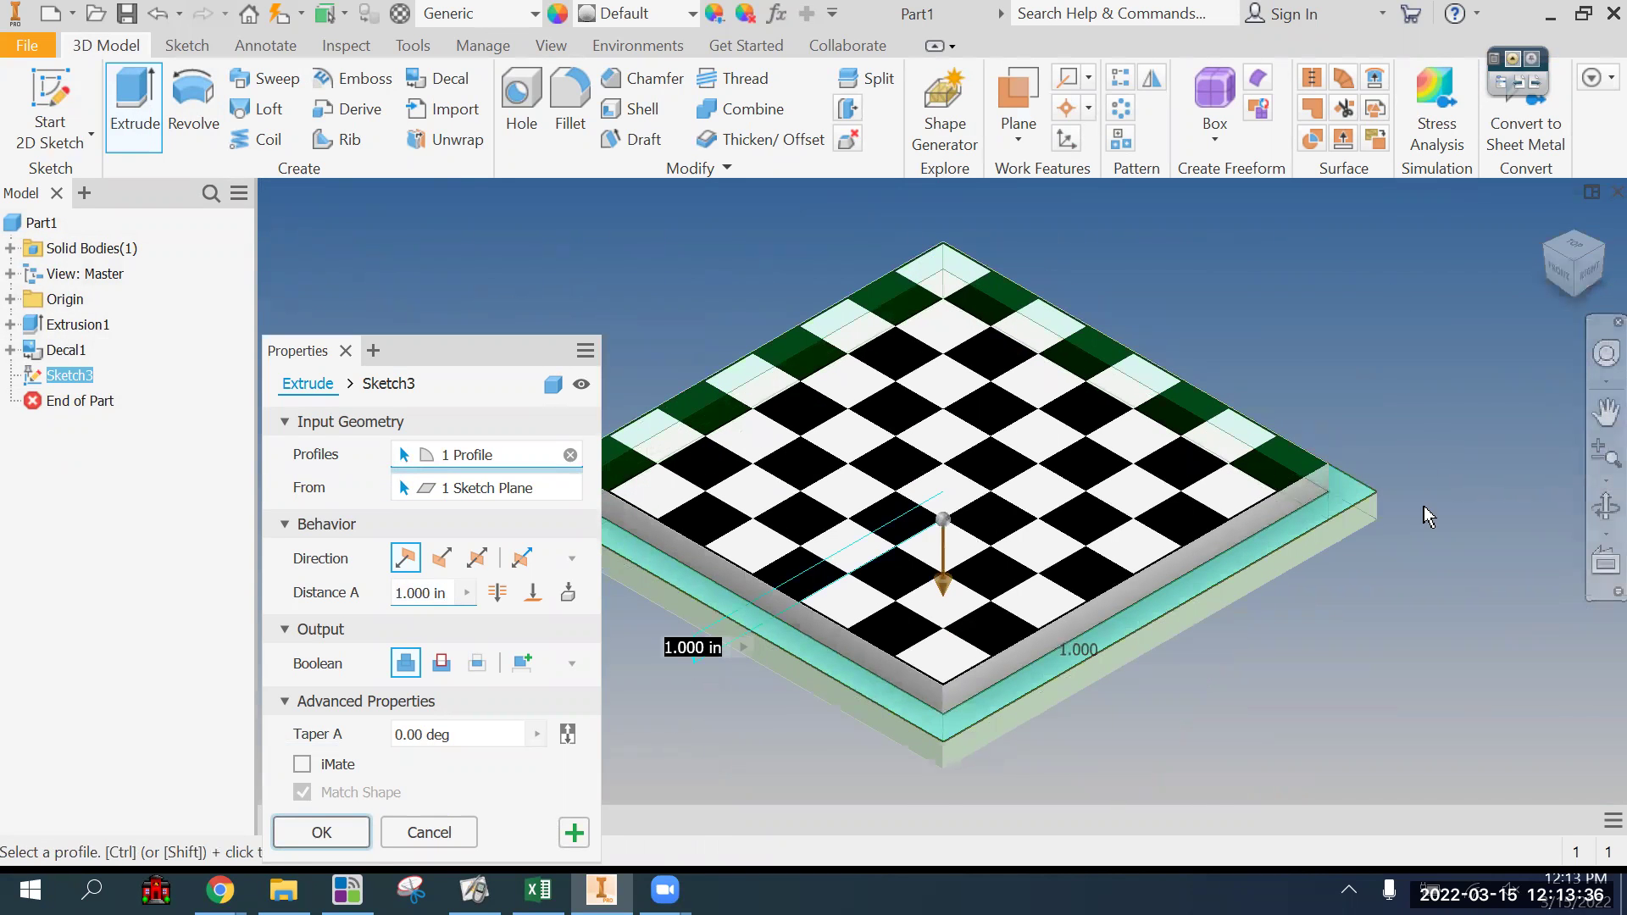
{"action": "scroll", "coordinate": [1385, 618], "scroll_direction": "up", "scroll_amount": 2}
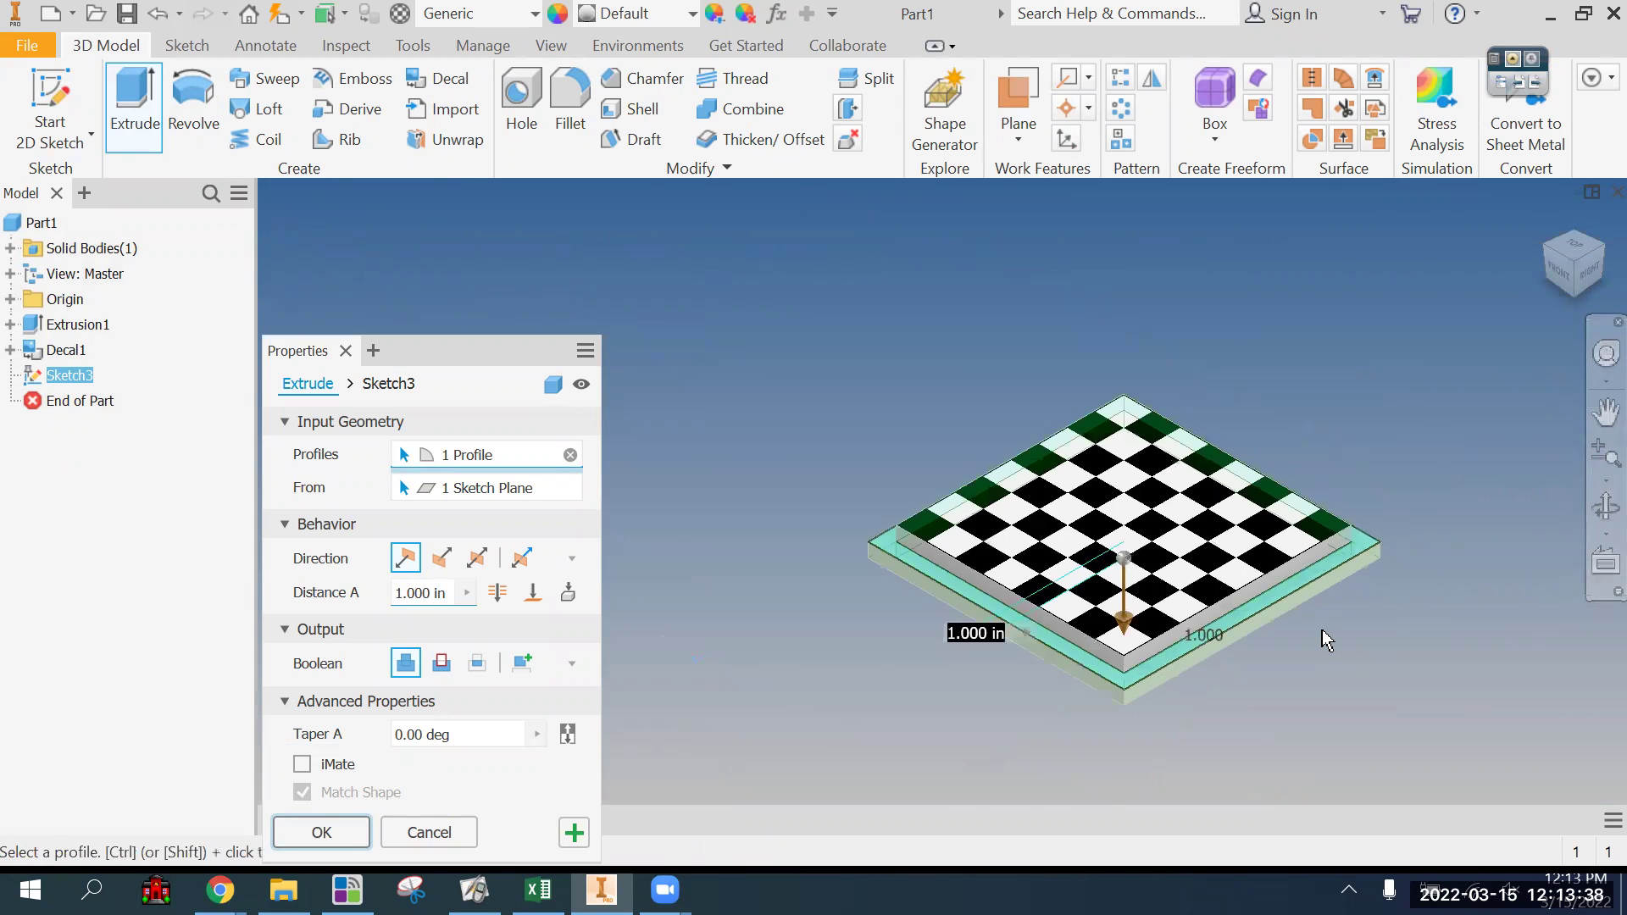
{"action": "scroll", "coordinate": [1322, 630], "scroll_direction": "down", "scroll_amount": 3}
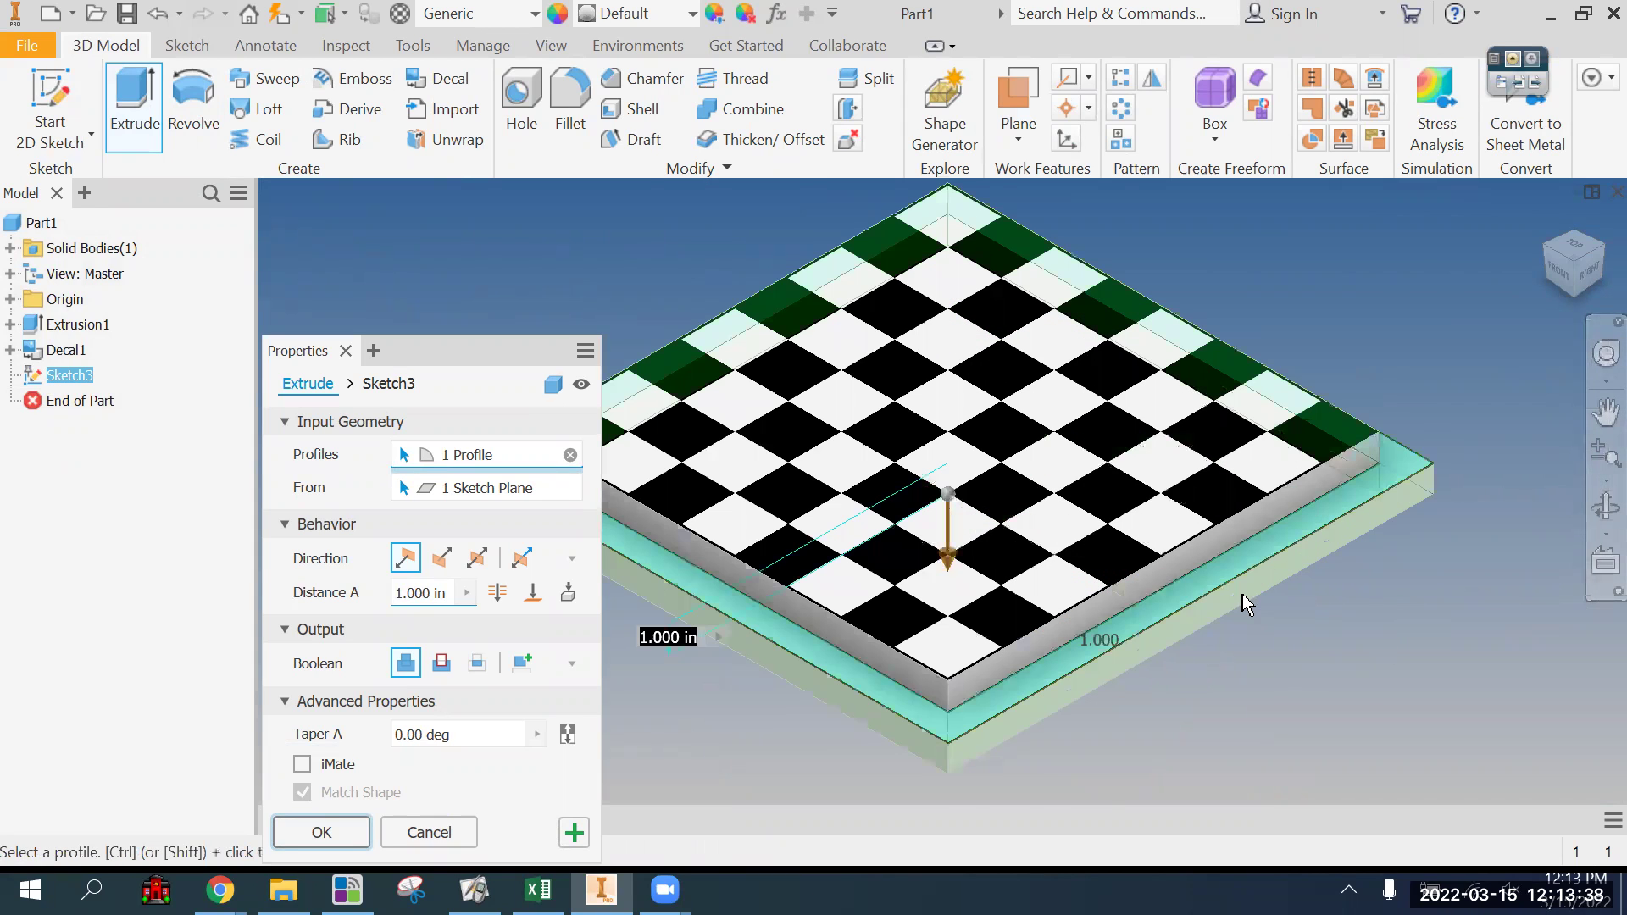
{"action": "left_click", "coordinate": [448, 566]}
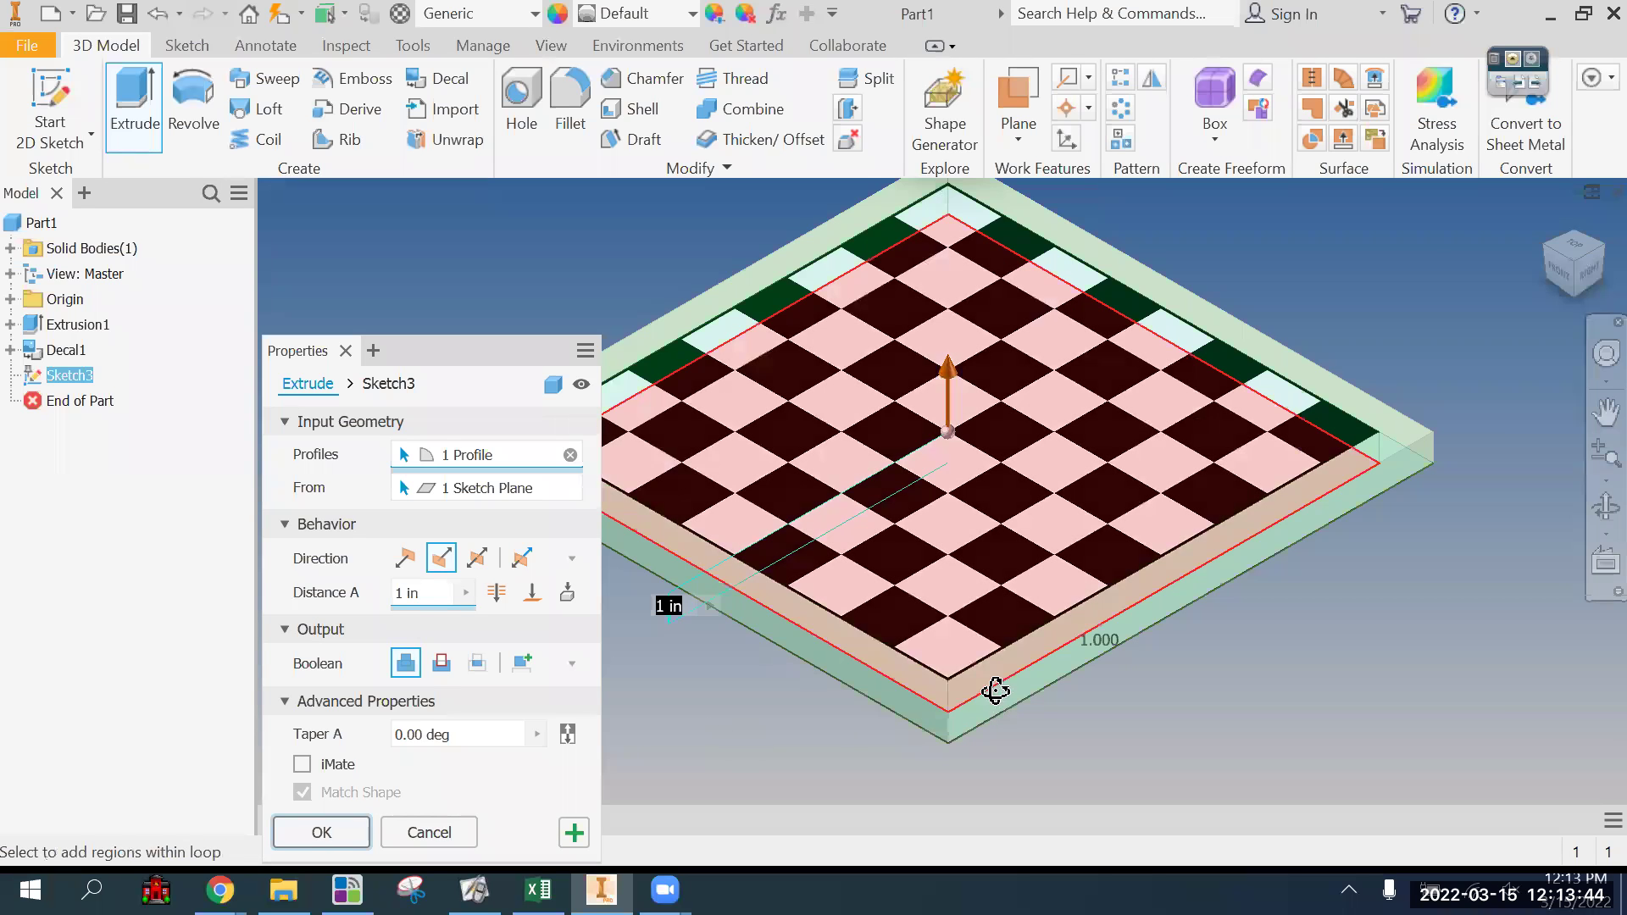
{"action": "middle_click_drag", "start_coordinate": [996, 691], "coordinate": [975, 551], "text": "shift"}
{"action": "scroll", "coordinate": [915, 529], "scroll_direction": "down", "scroll_amount": 3}
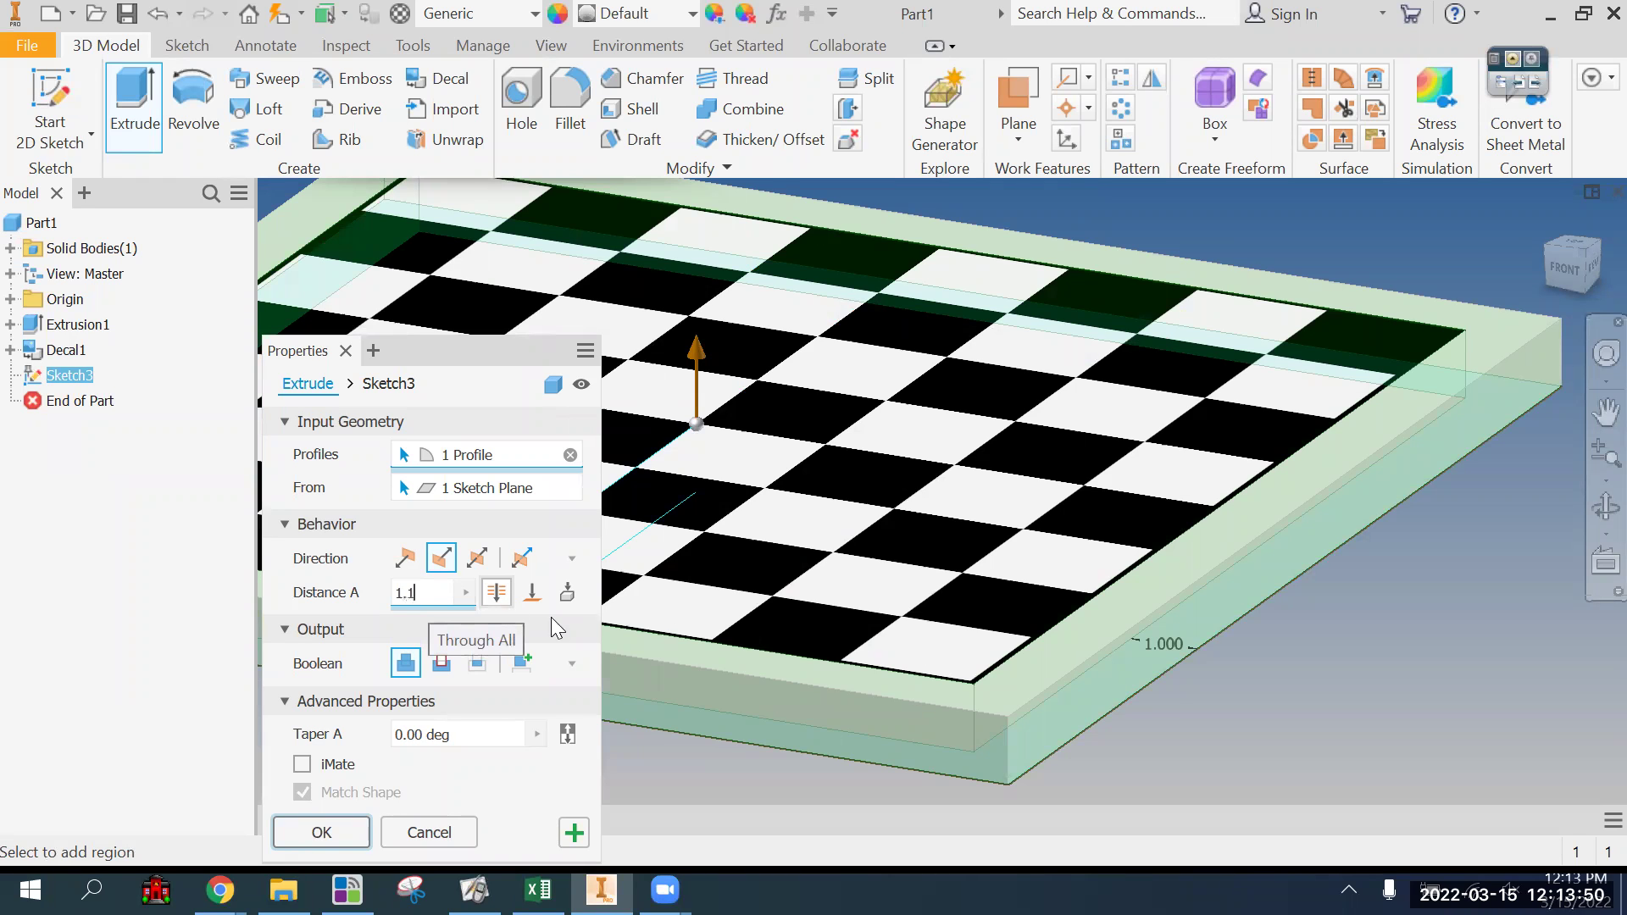
{"action": "left_click", "coordinate": [533, 594]}
{"action": "scroll", "coordinate": [966, 665], "scroll_direction": "up", "scroll_amount": 3}
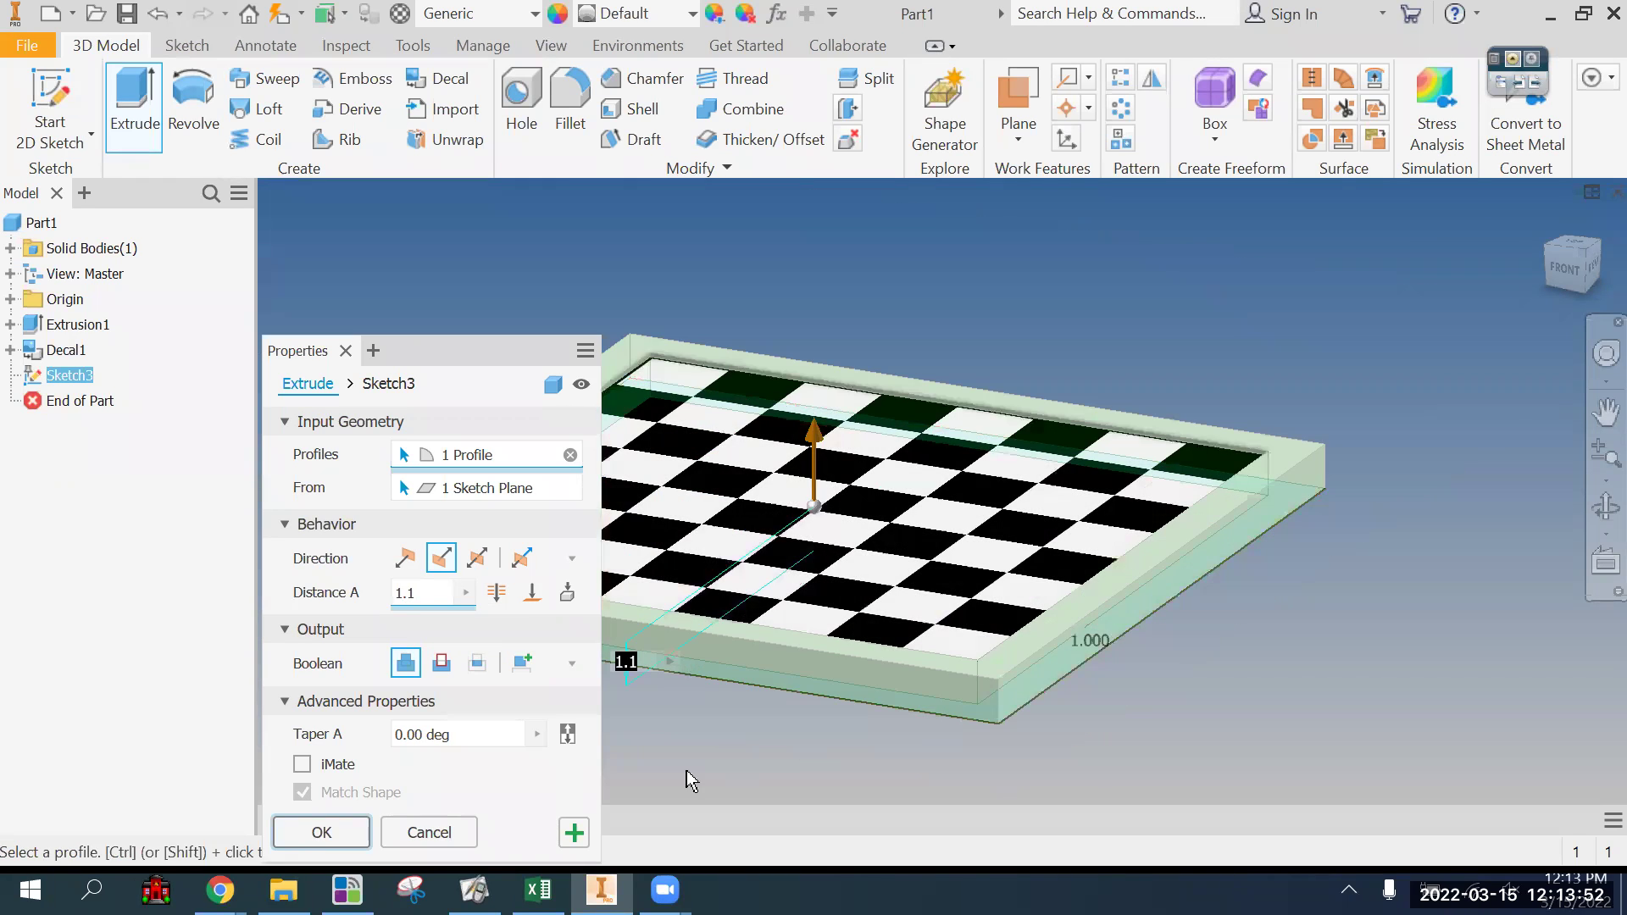
{"action": "left_click", "coordinate": [350, 834]}
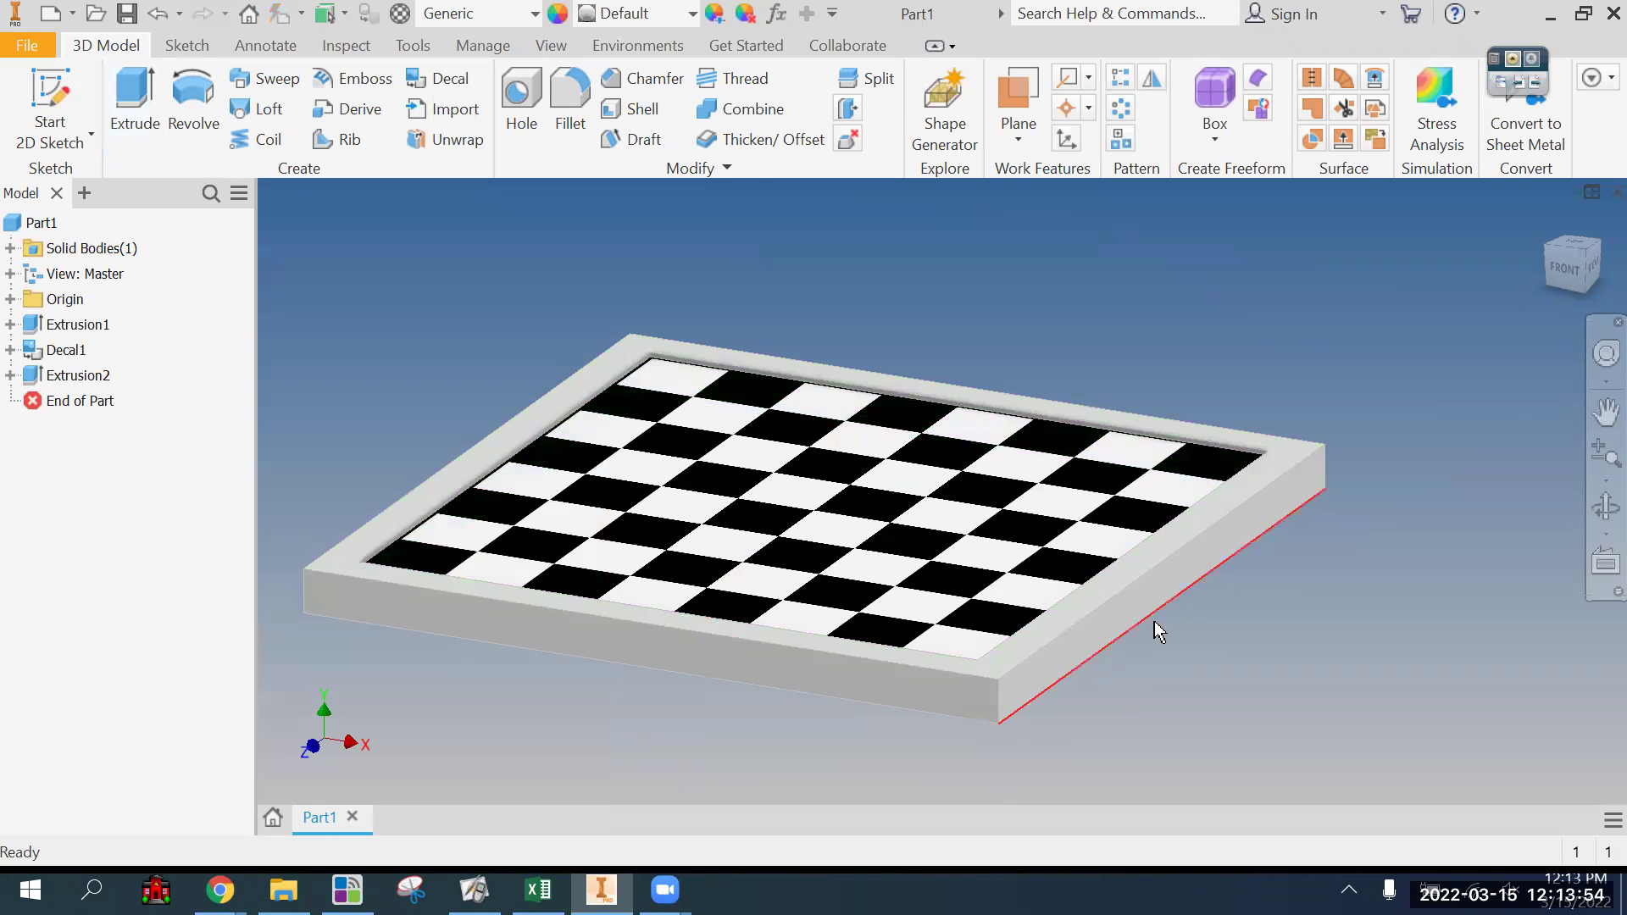
Step: Fillet the frame's back, right, front and left top edges at 0.5 radius
{"action": "middle_click_drag", "start_coordinate": [1253, 617], "coordinate": [1296, 507], "text": "shift"}
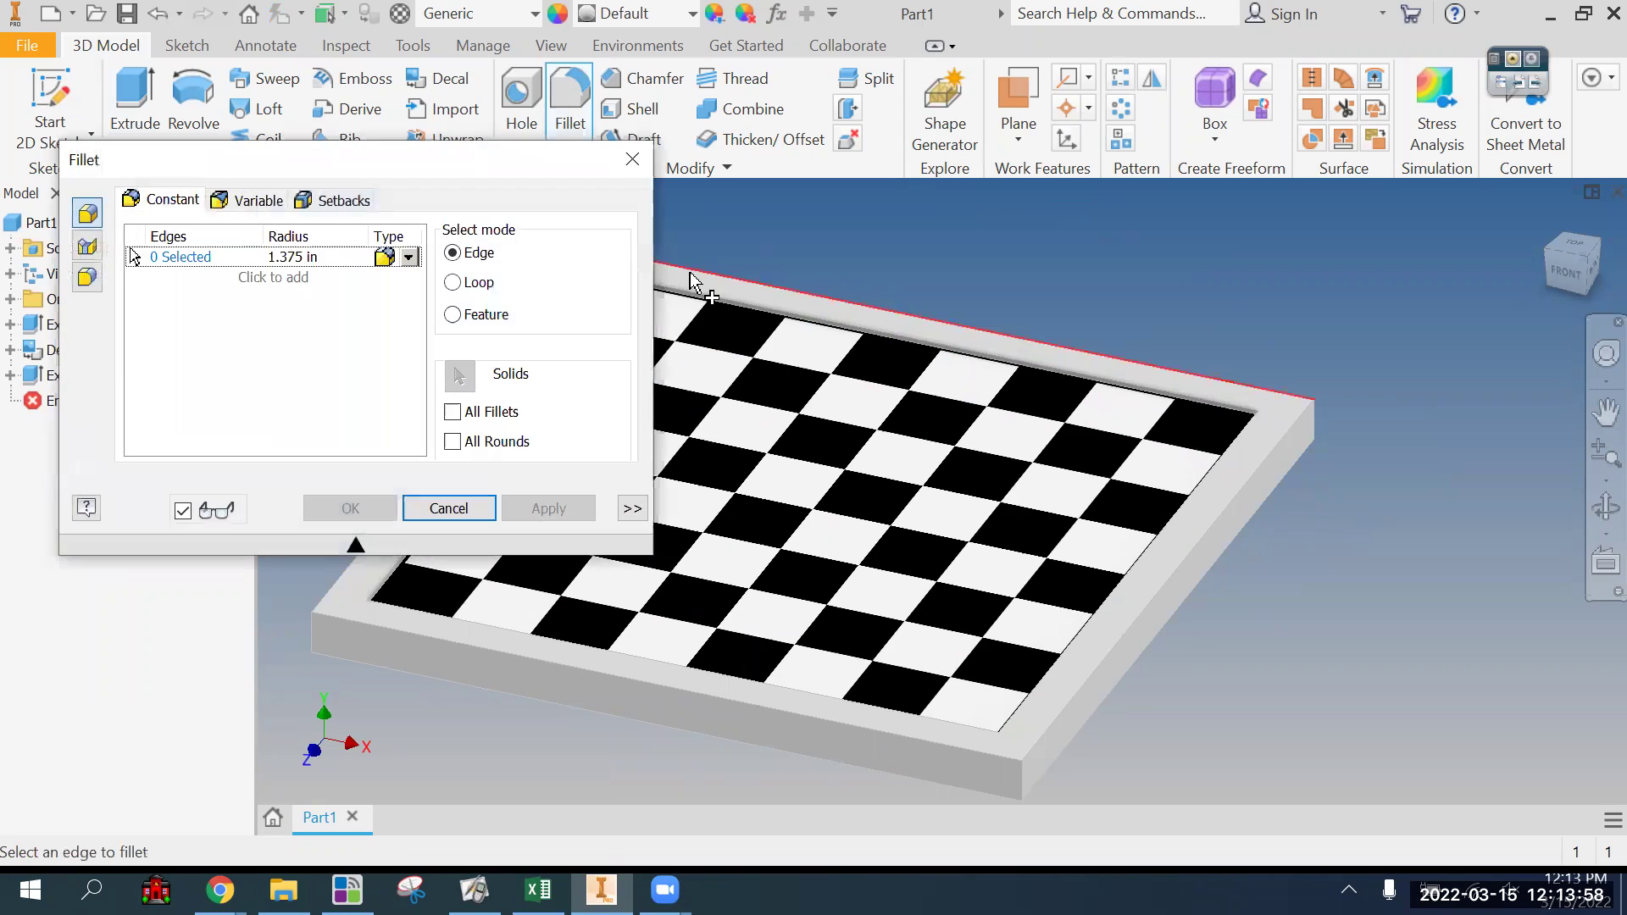
{"action": "left_click", "coordinate": [1047, 347]}
{"action": "left_click", "coordinate": [1268, 476]}
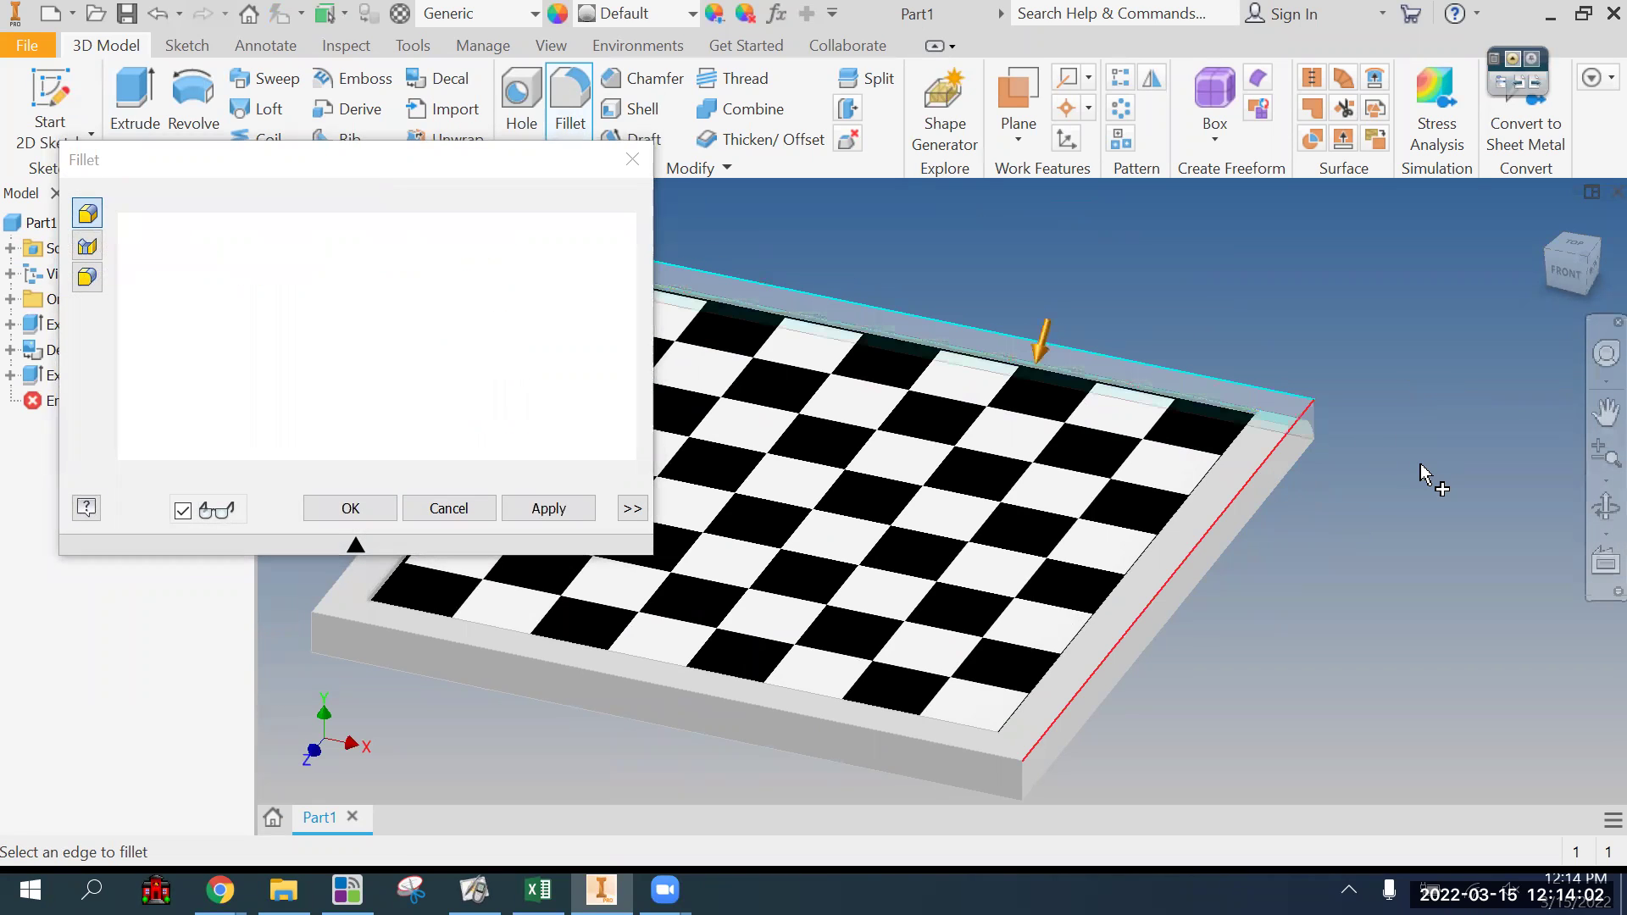
{"action": "scroll", "coordinate": [1391, 500], "scroll_direction": "down", "scroll_amount": 3}
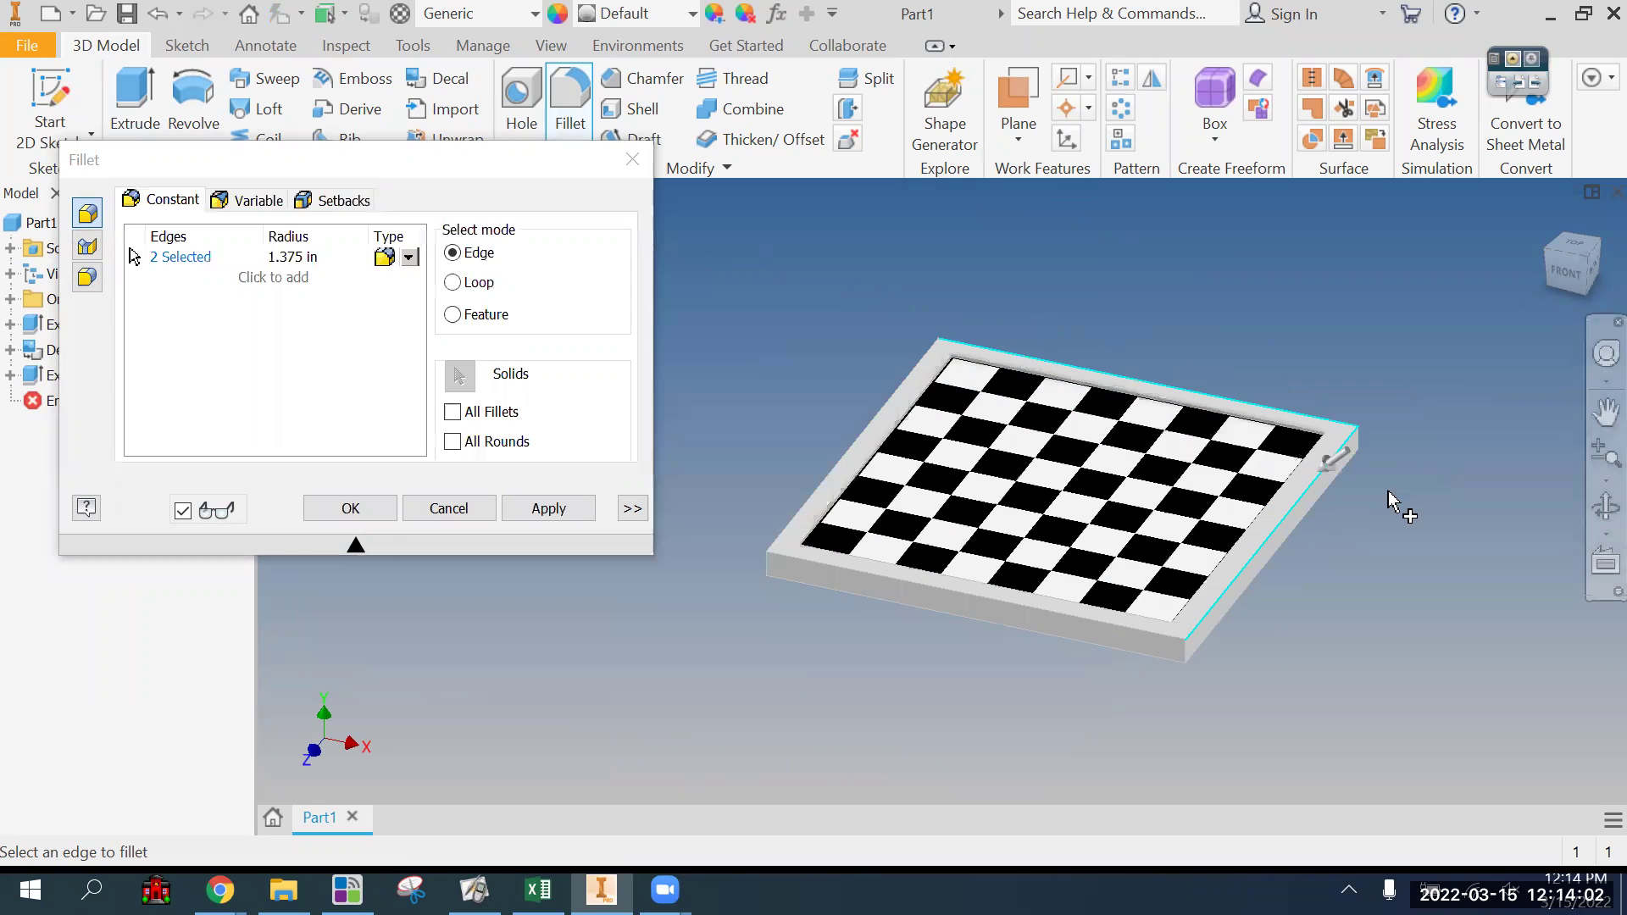
{"action": "left_click", "coordinate": [319, 258]}
{"action": "type", "text": ".5"}
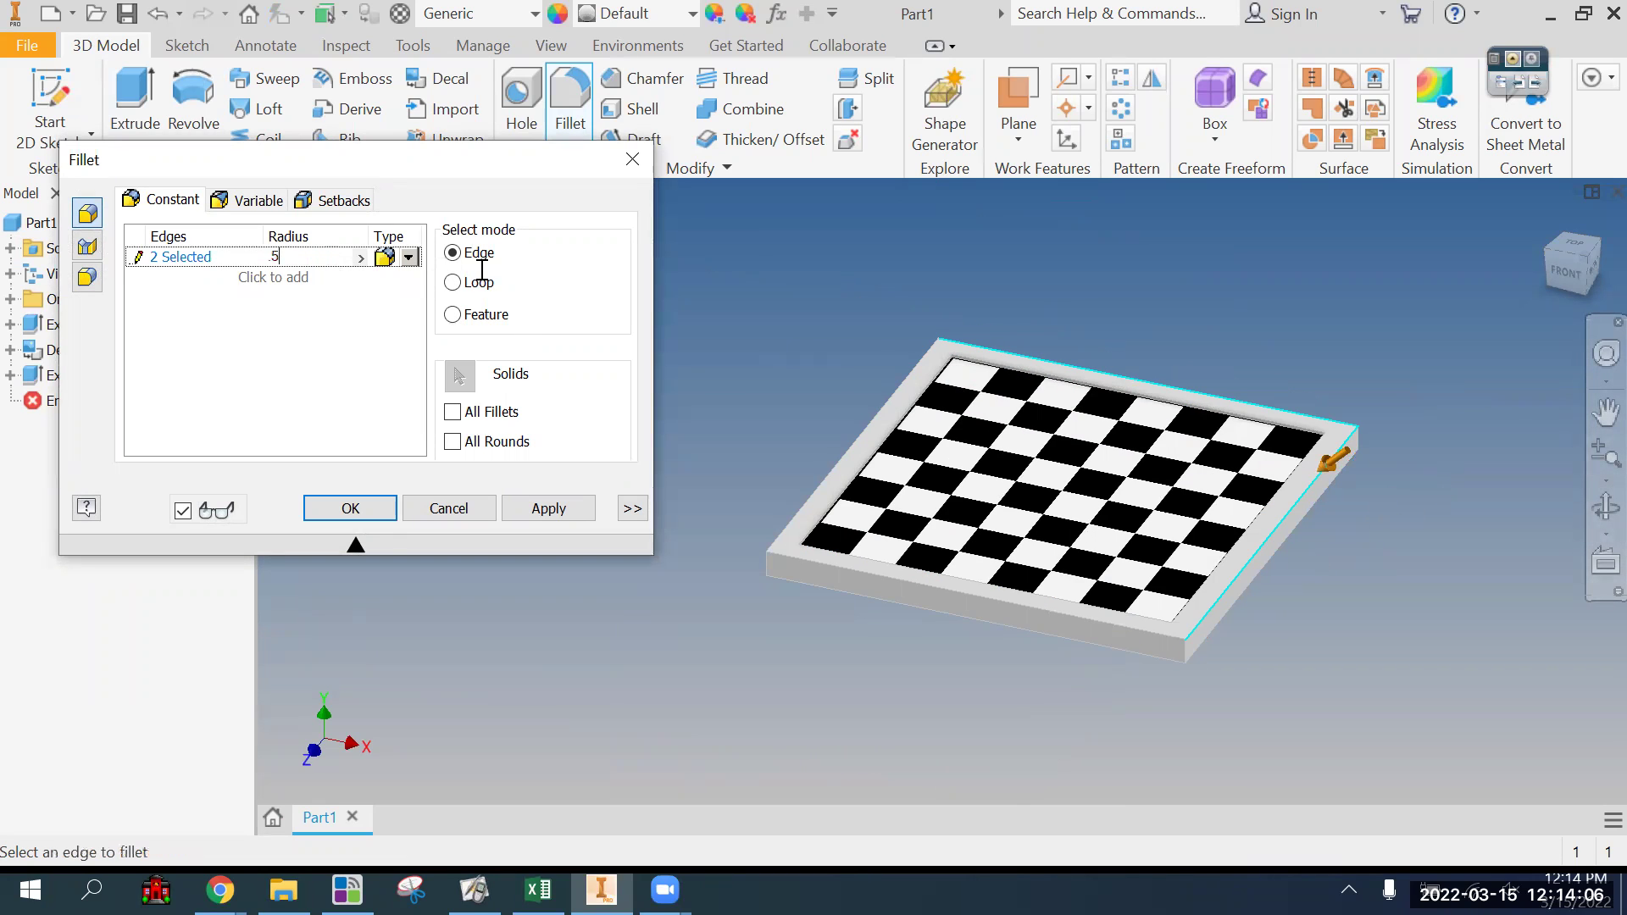
{"action": "left_click", "coordinate": [1073, 619]}
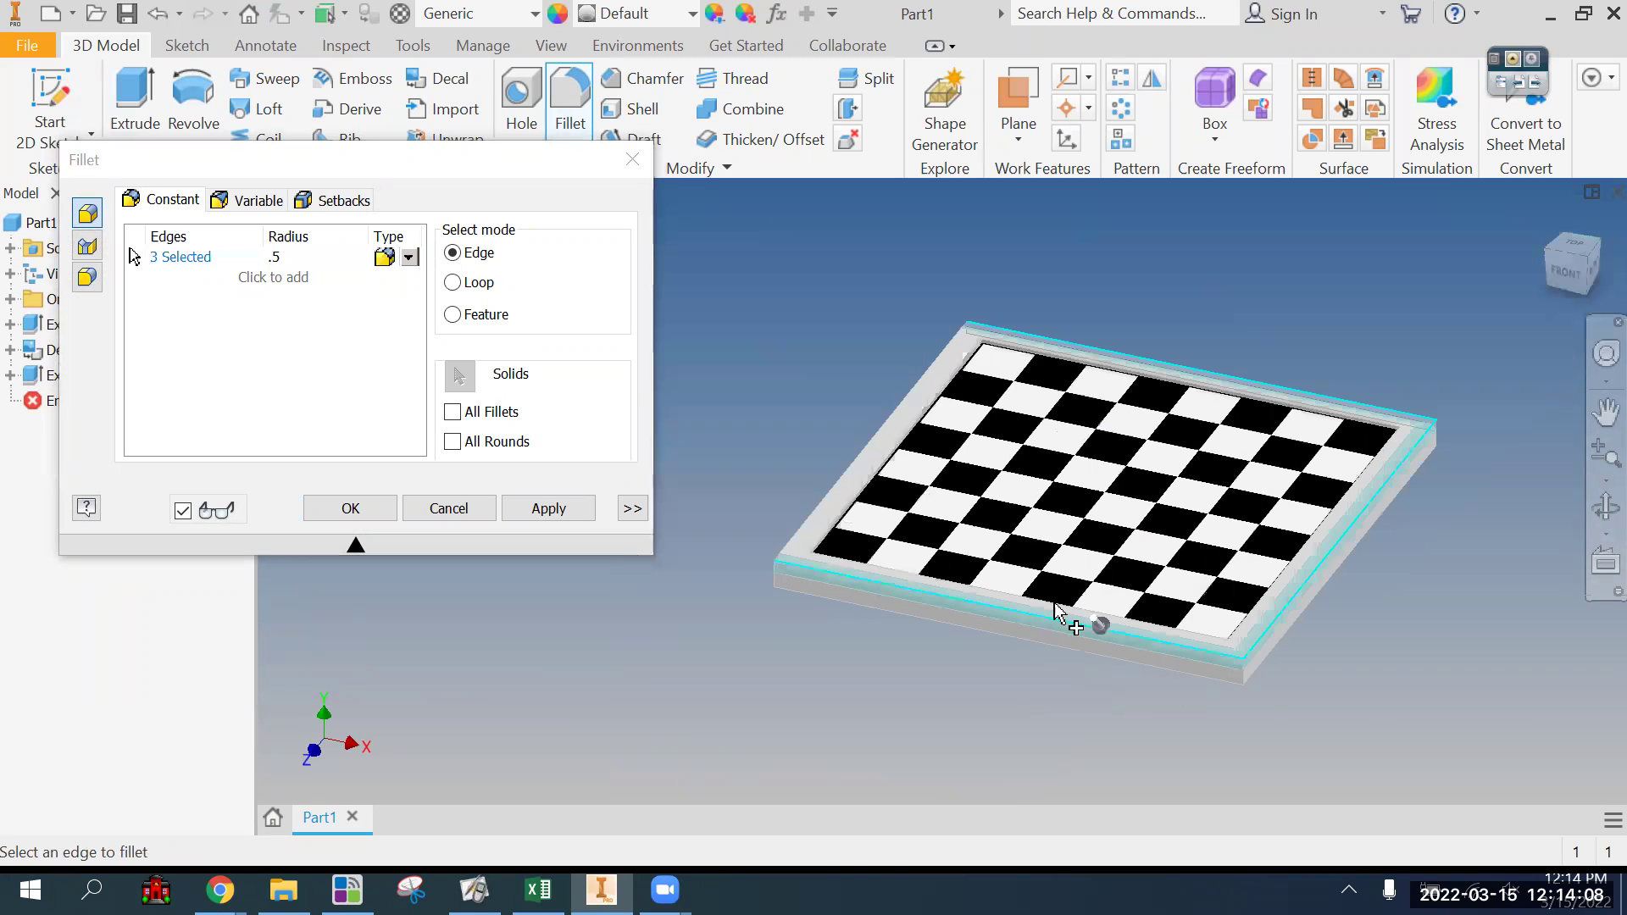
{"action": "left_click", "coordinate": [833, 502]}
{"action": "scroll", "coordinate": [865, 509], "scroll_direction": "down", "scroll_amount": 3}
{"action": "left_click", "coordinate": [386, 509]}
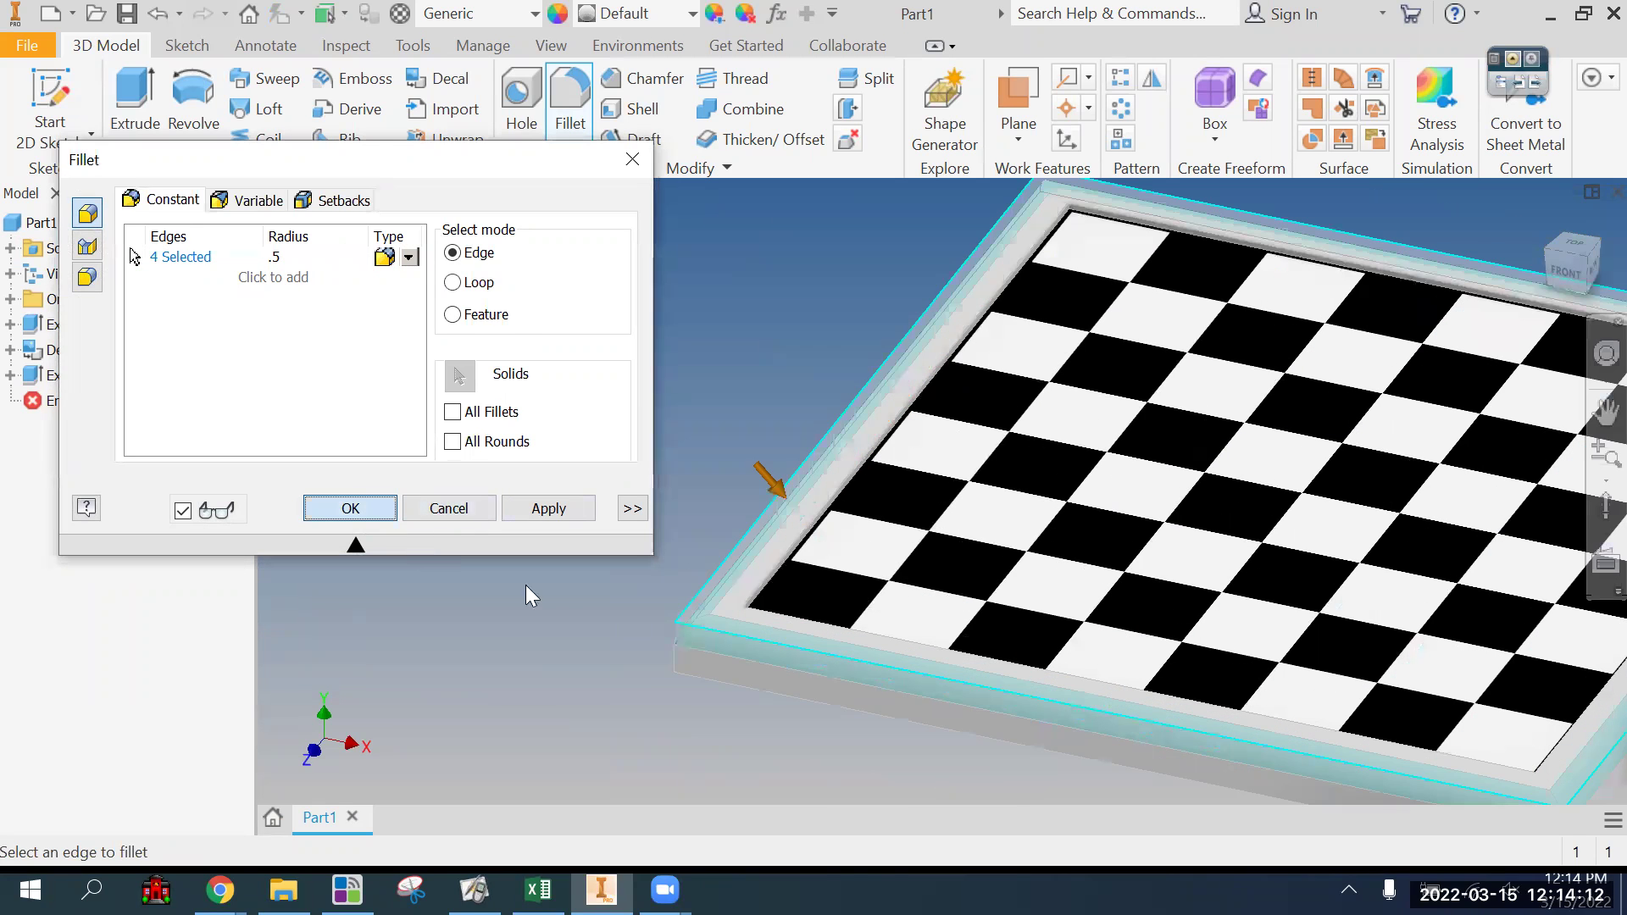
{"action": "scroll", "coordinate": [558, 574], "scroll_direction": "up", "scroll_amount": 3}
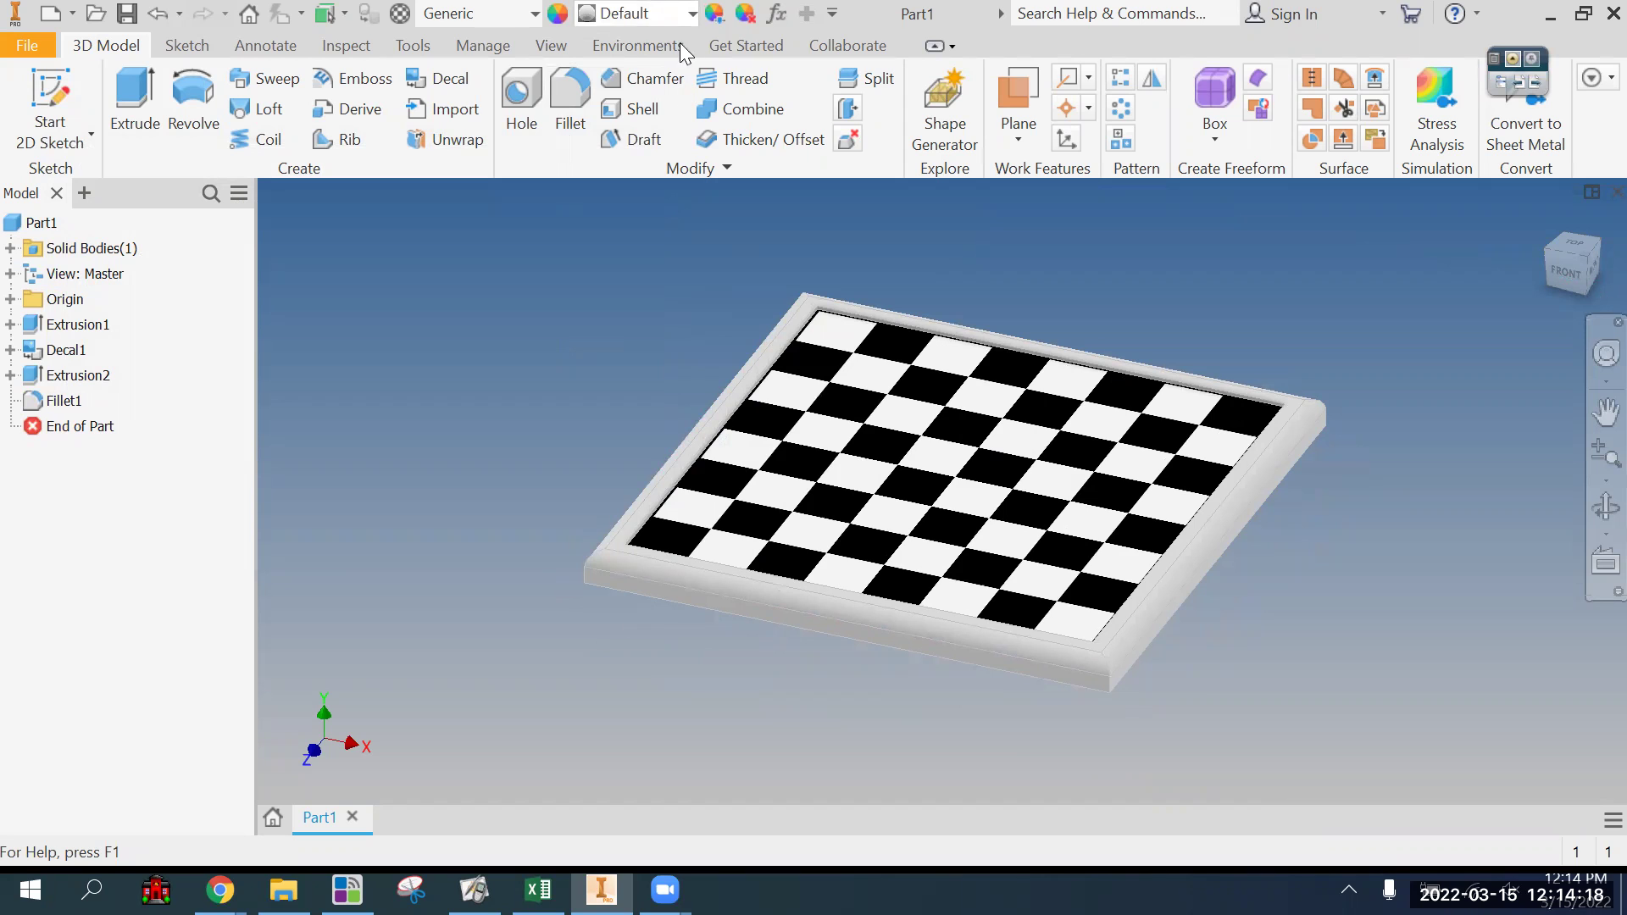
Step: Browse the Appearance list and apply Smooth - Dark Sea Green to the part
{"action": "left_click", "coordinate": [645, 13]}
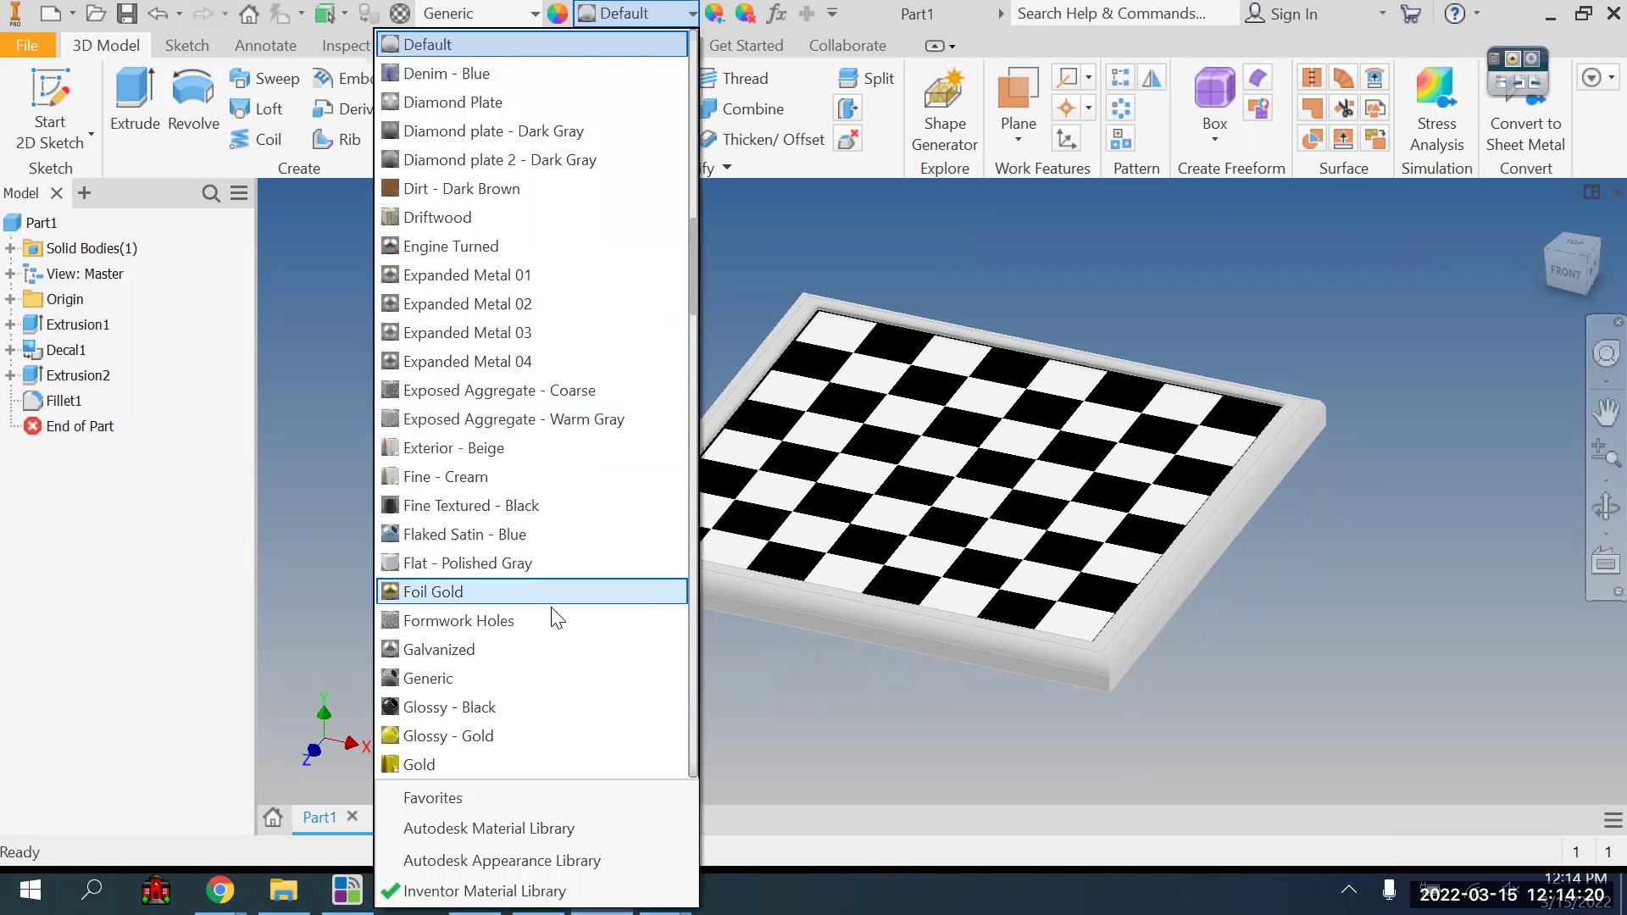
{"action": "scroll", "coordinate": [547, 619], "scroll_direction": "down", "scroll_amount": 2}
{"action": "scroll", "coordinate": [543, 632], "scroll_direction": "down", "scroll_amount": 2}
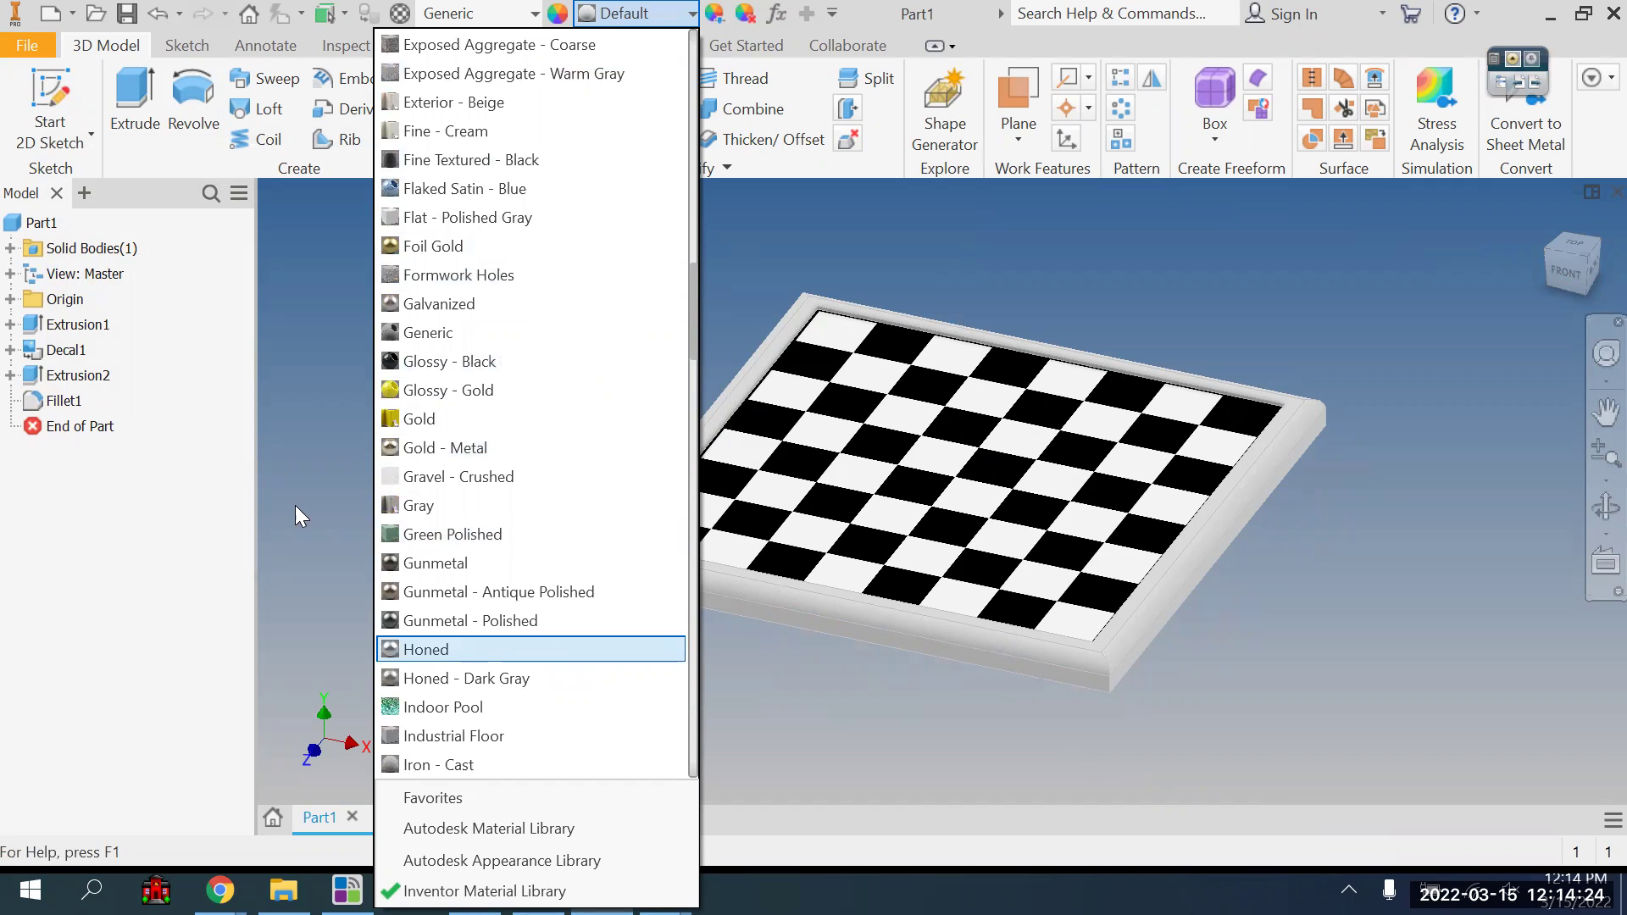
{"action": "scroll", "coordinate": [473, 667], "scroll_direction": "down", "scroll_amount": 1}
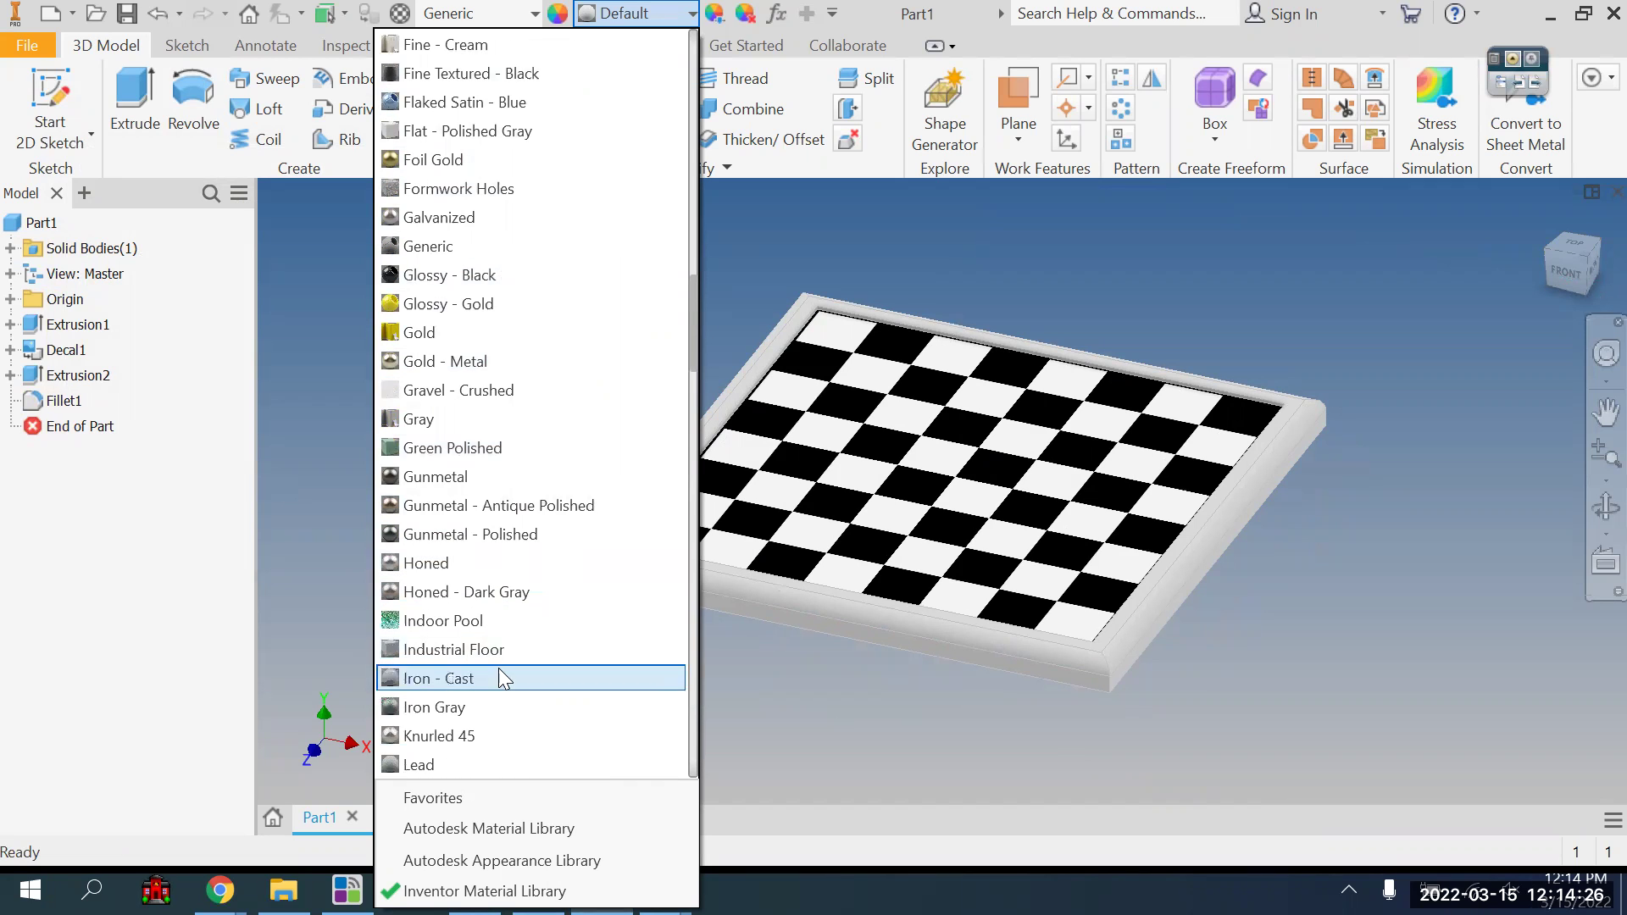
{"action": "scroll", "coordinate": [501, 676], "scroll_direction": "down", "scroll_amount": 4}
{"action": "scroll", "coordinate": [501, 678], "scroll_direction": "down", "scroll_amount": 2}
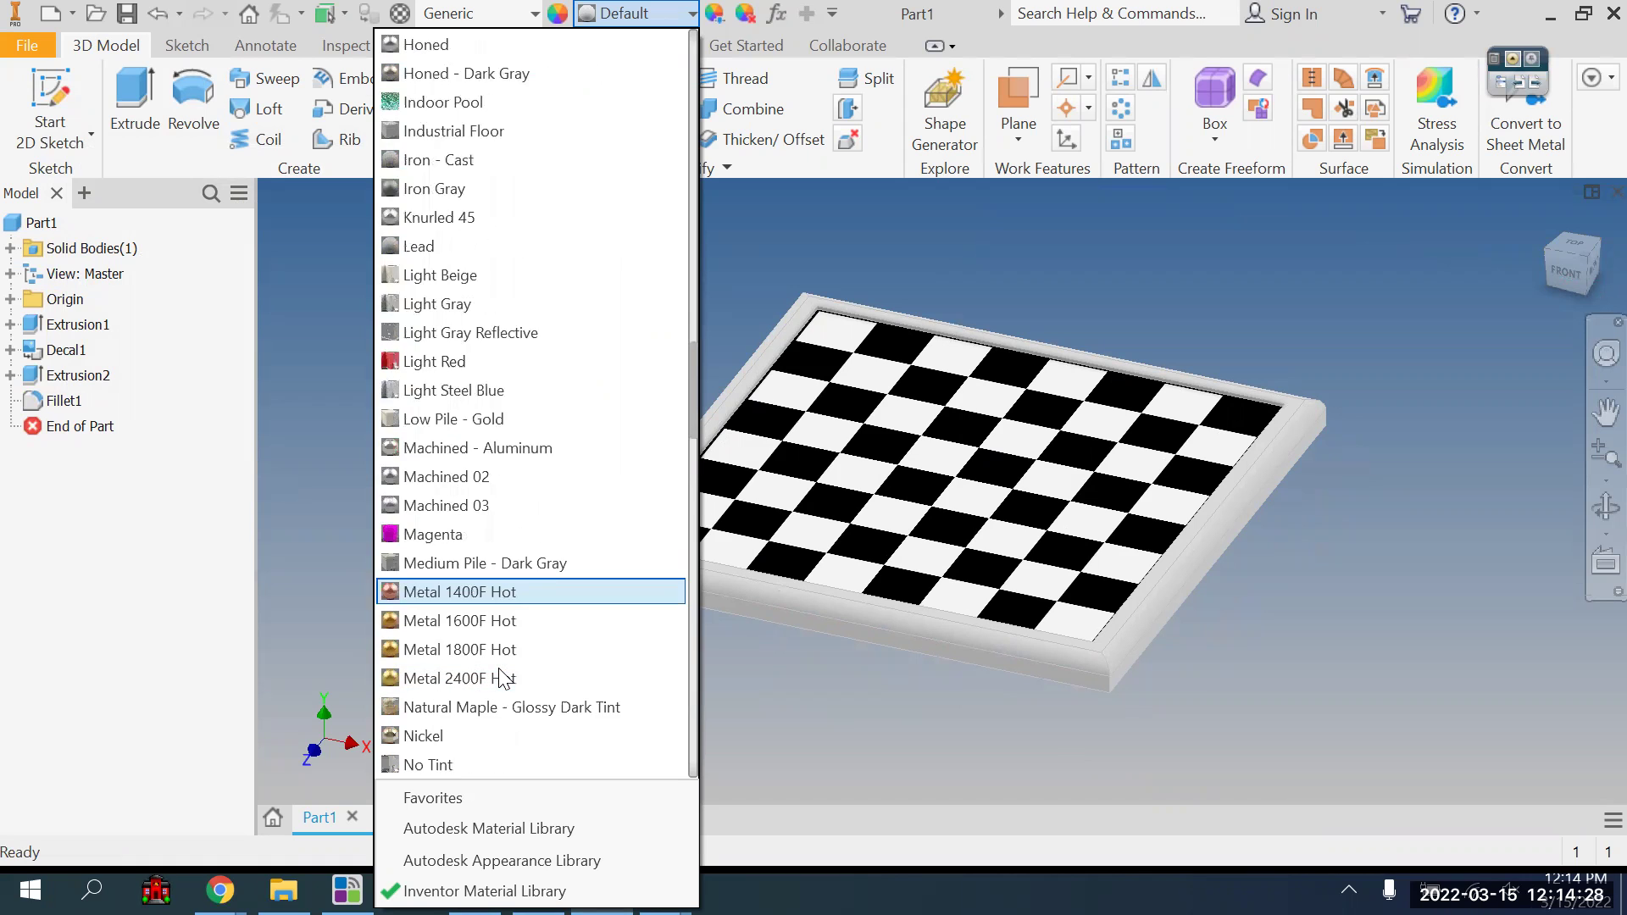
{"action": "scroll", "coordinate": [505, 681], "scroll_direction": "down", "scroll_amount": 2}
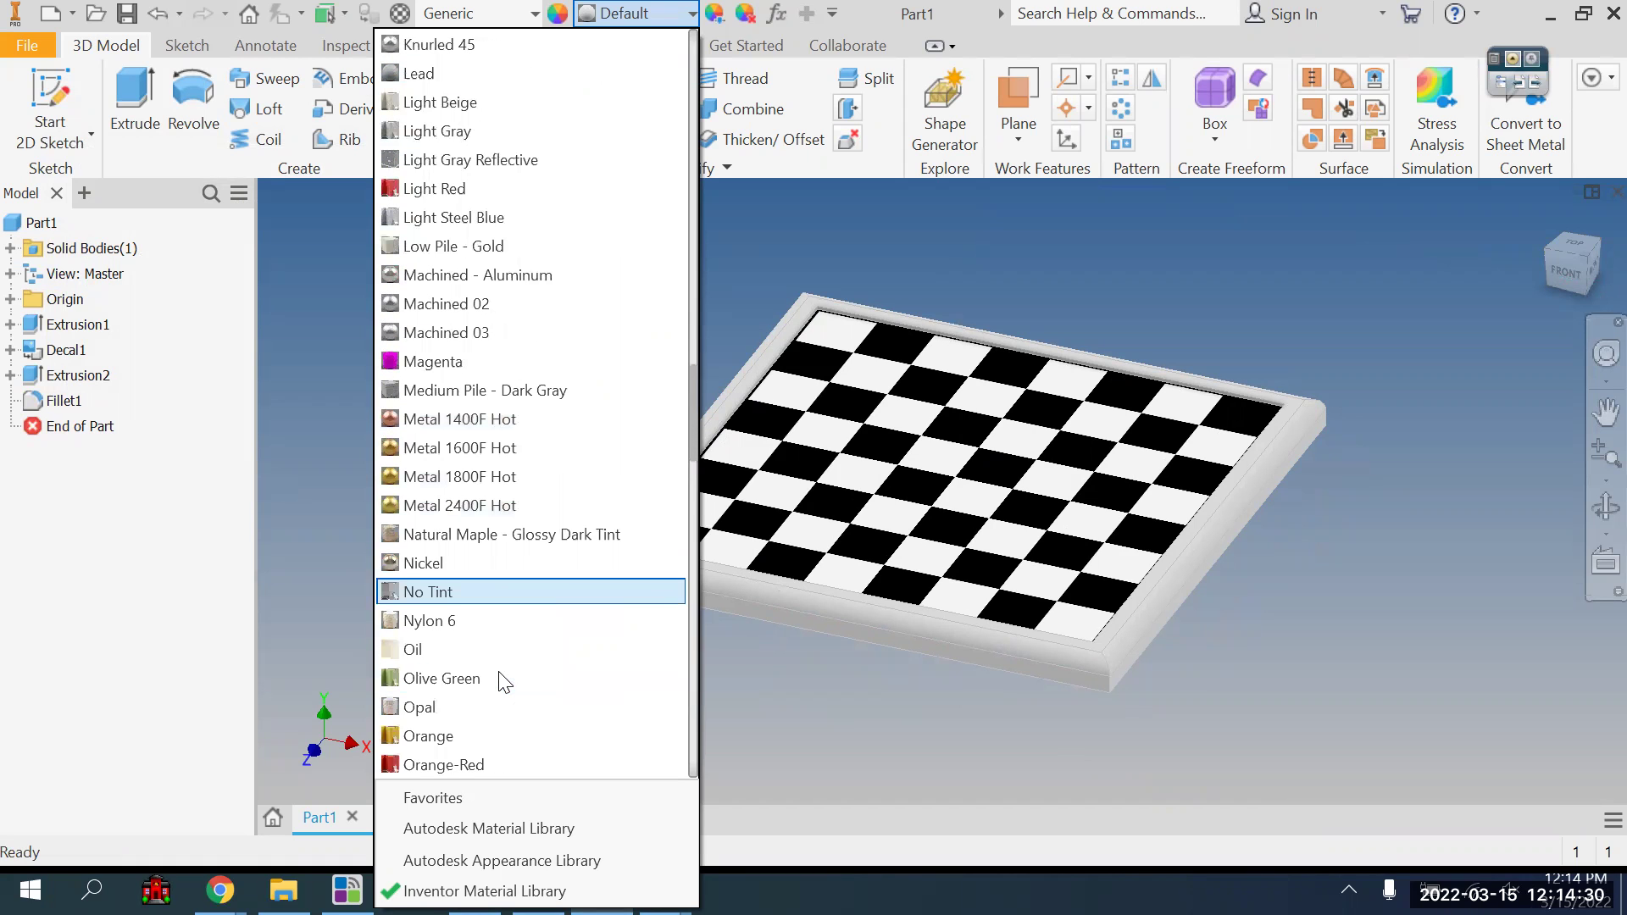
{"action": "scroll", "coordinate": [505, 682], "scroll_direction": "down", "scroll_amount": 7}
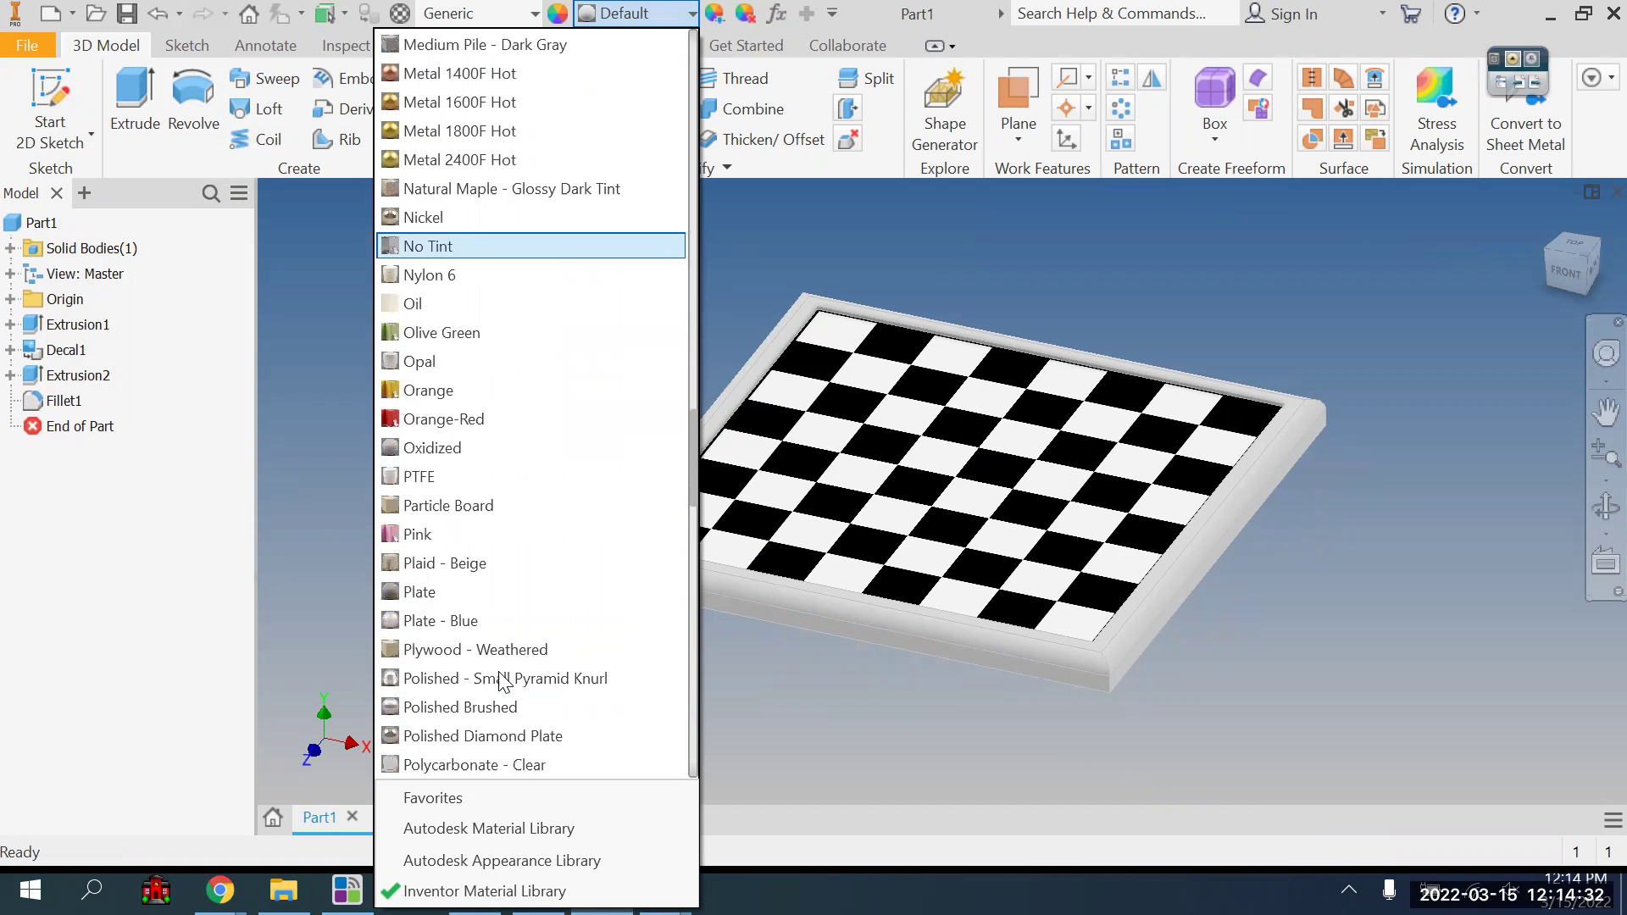
{"action": "scroll", "coordinate": [501, 678], "scroll_direction": "down", "scroll_amount": 3}
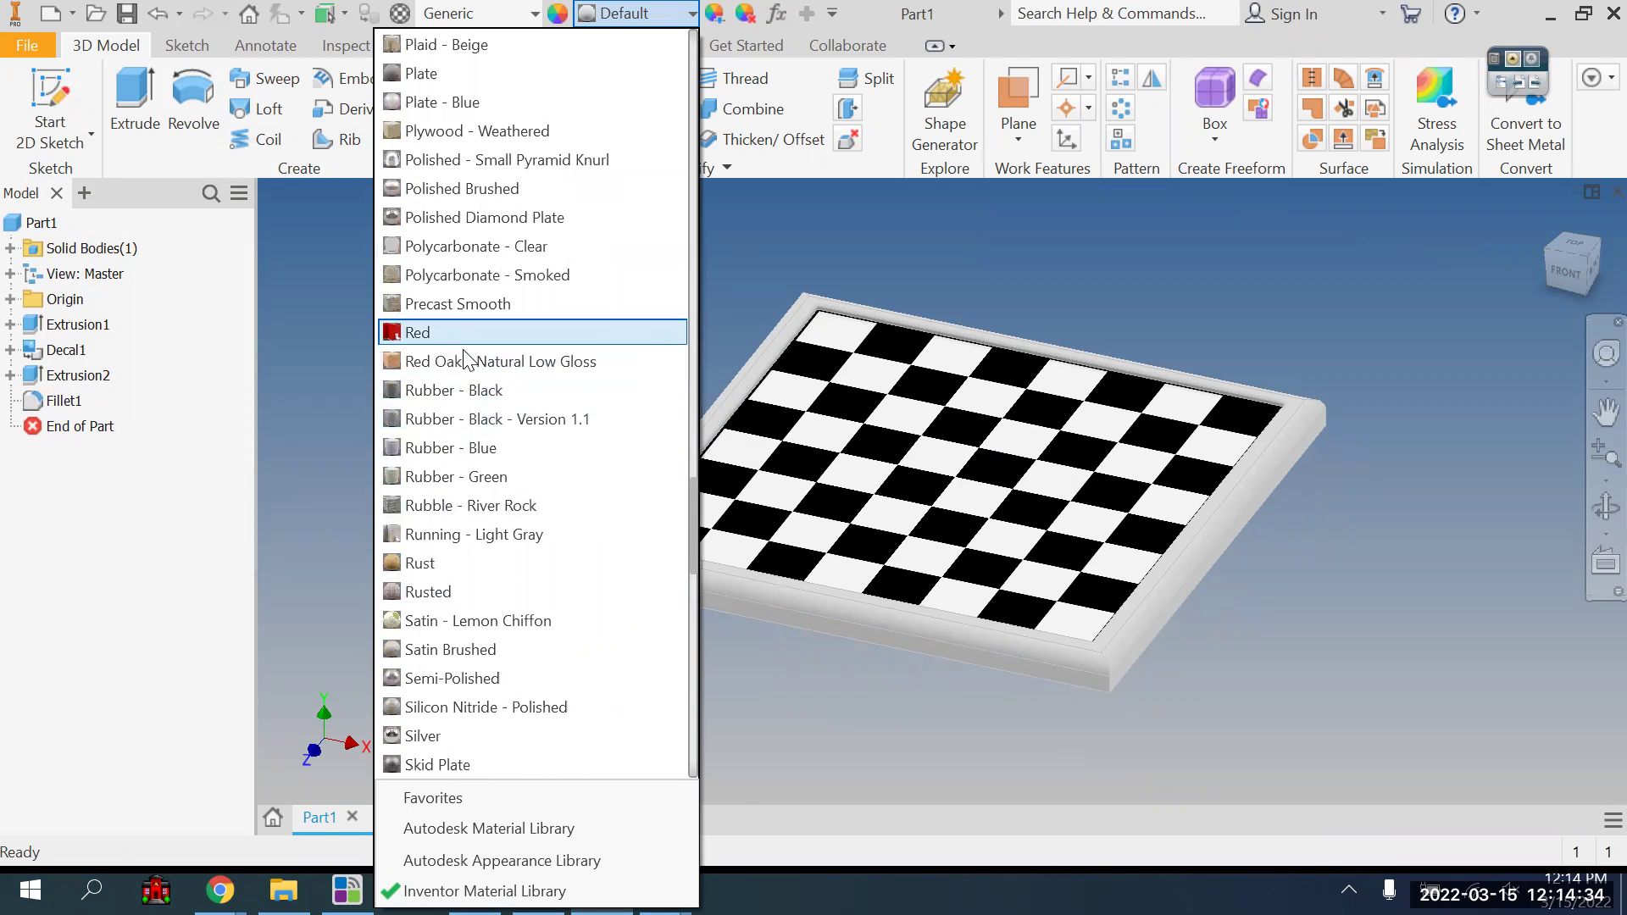
{"action": "key", "text": "Escape"}
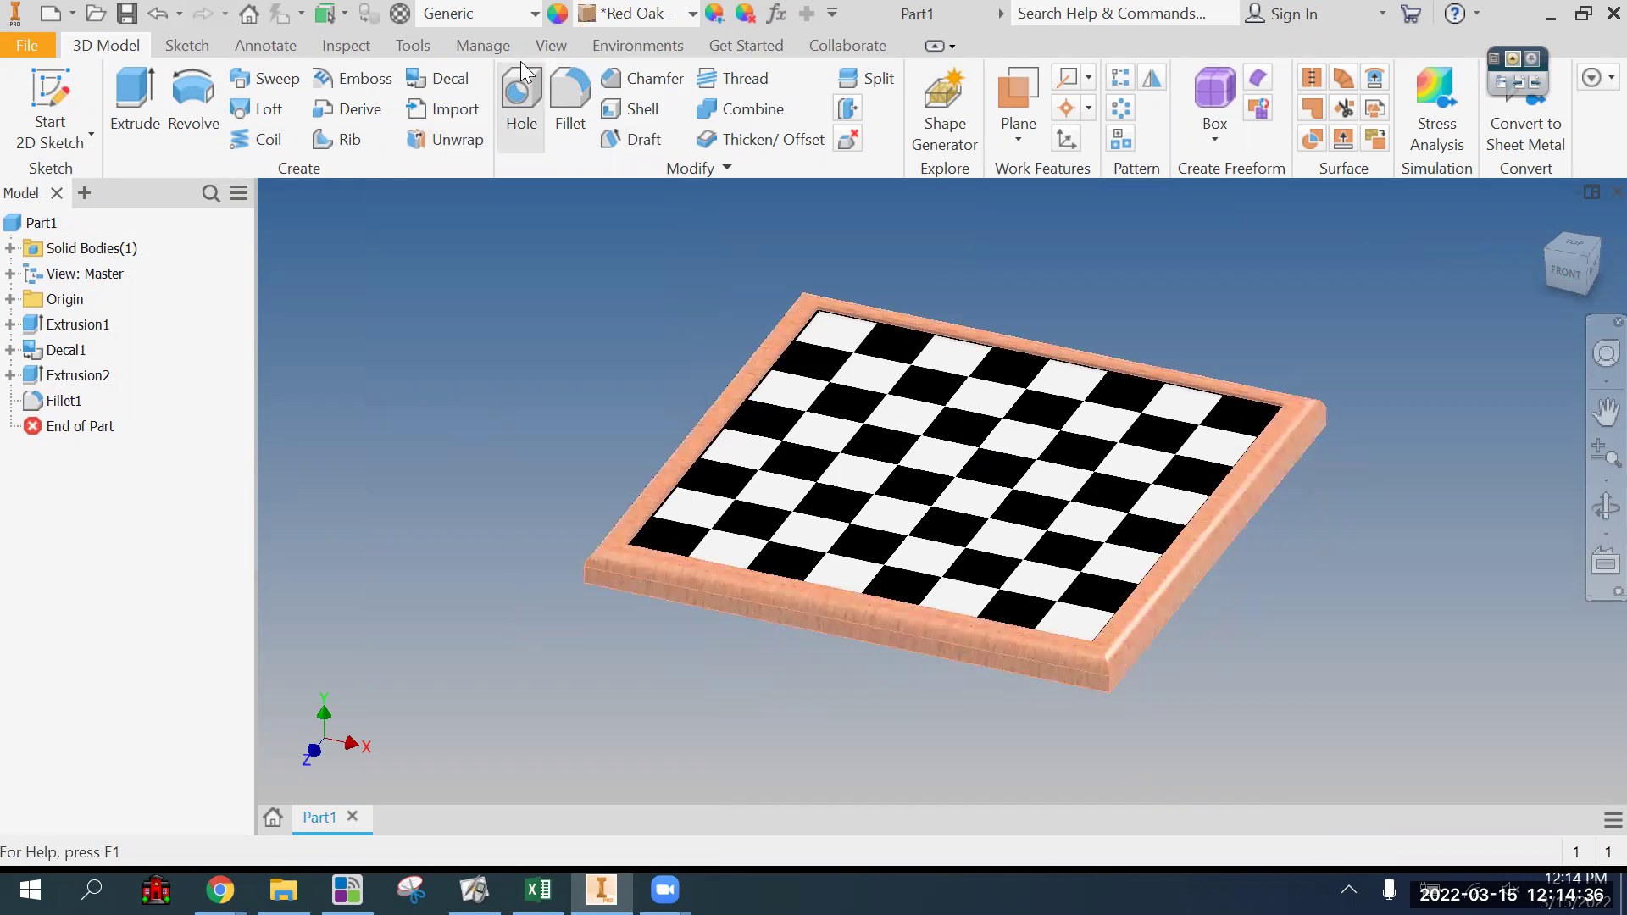
{"action": "left_click", "coordinate": [641, 19]}
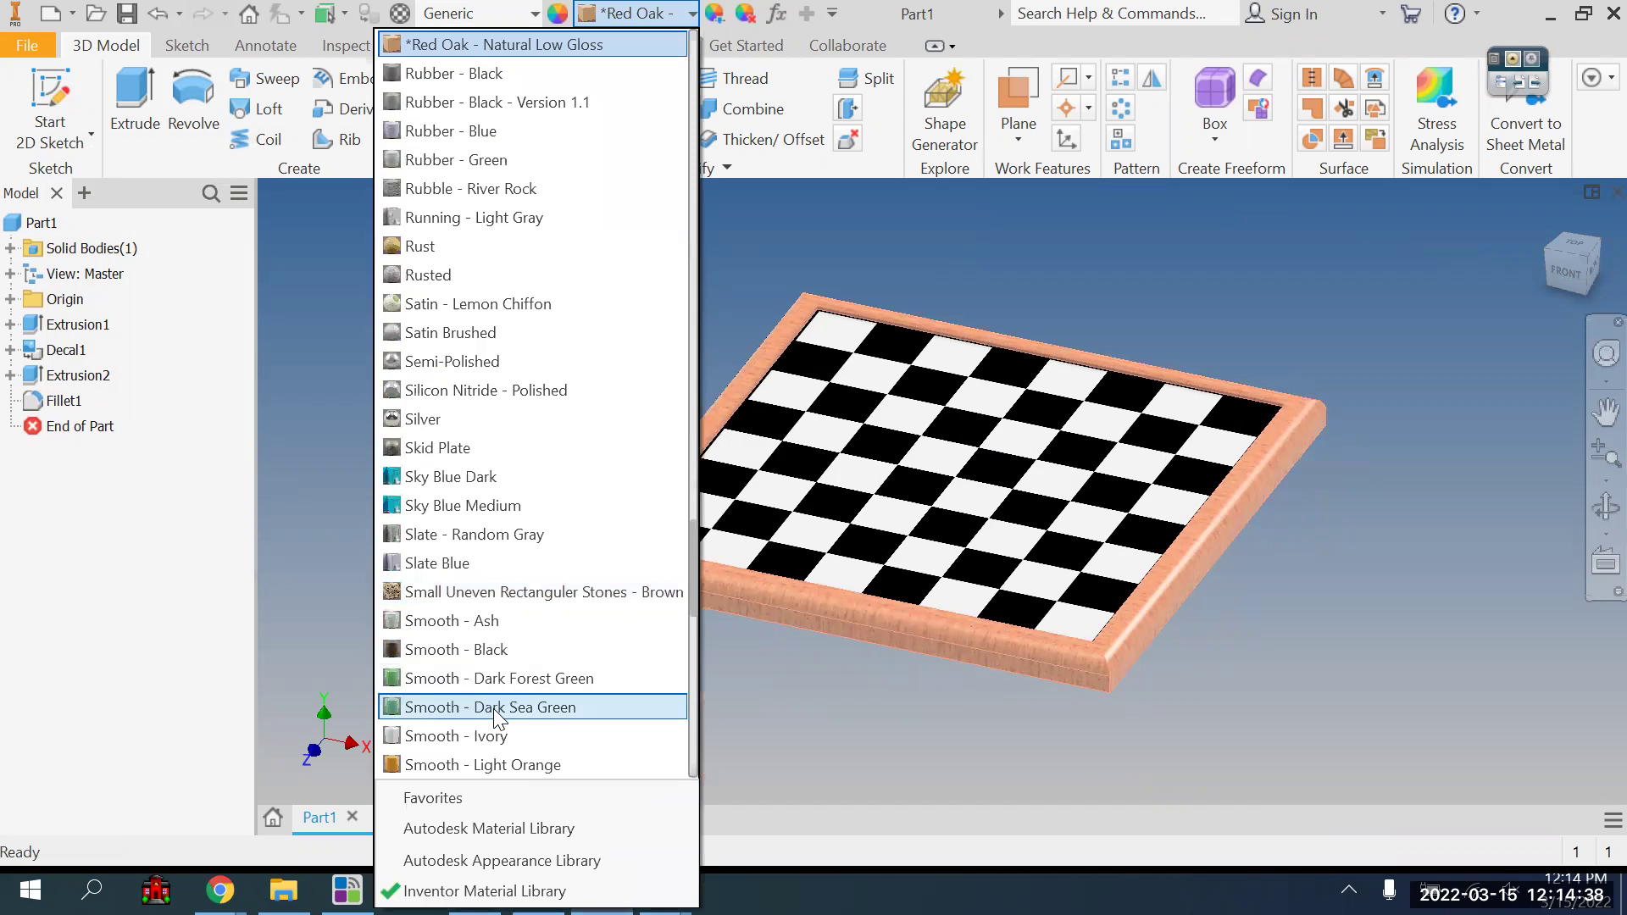
{"action": "left_click", "coordinate": [515, 706]}
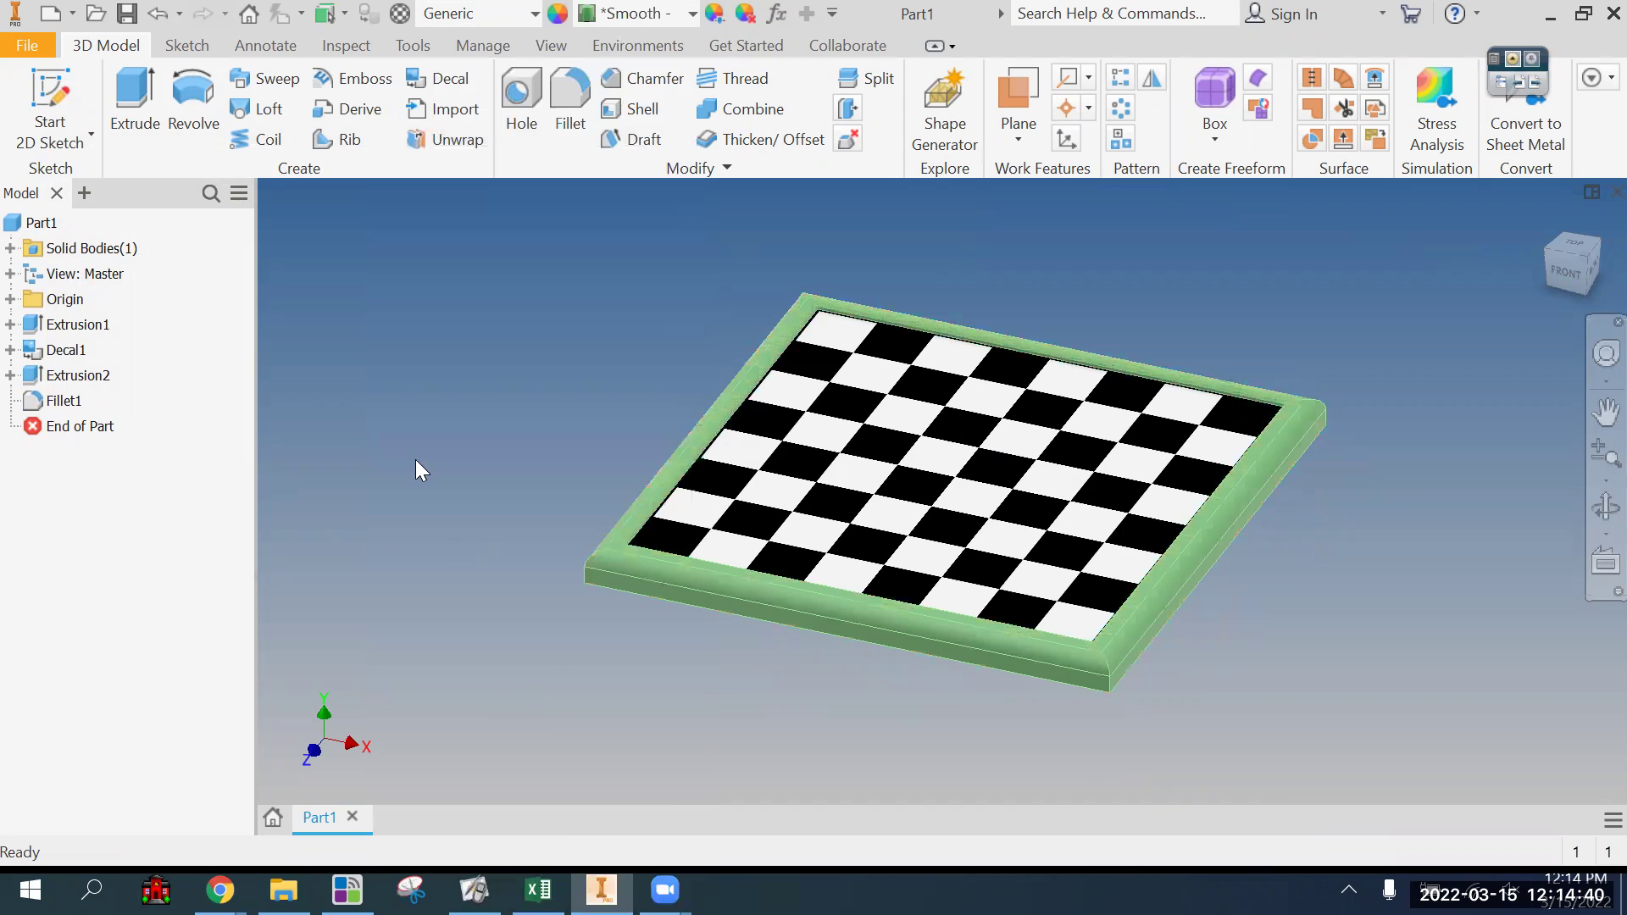
{"action": "middle_click_drag", "start_coordinate": [561, 414], "coordinate": [532, 444]}
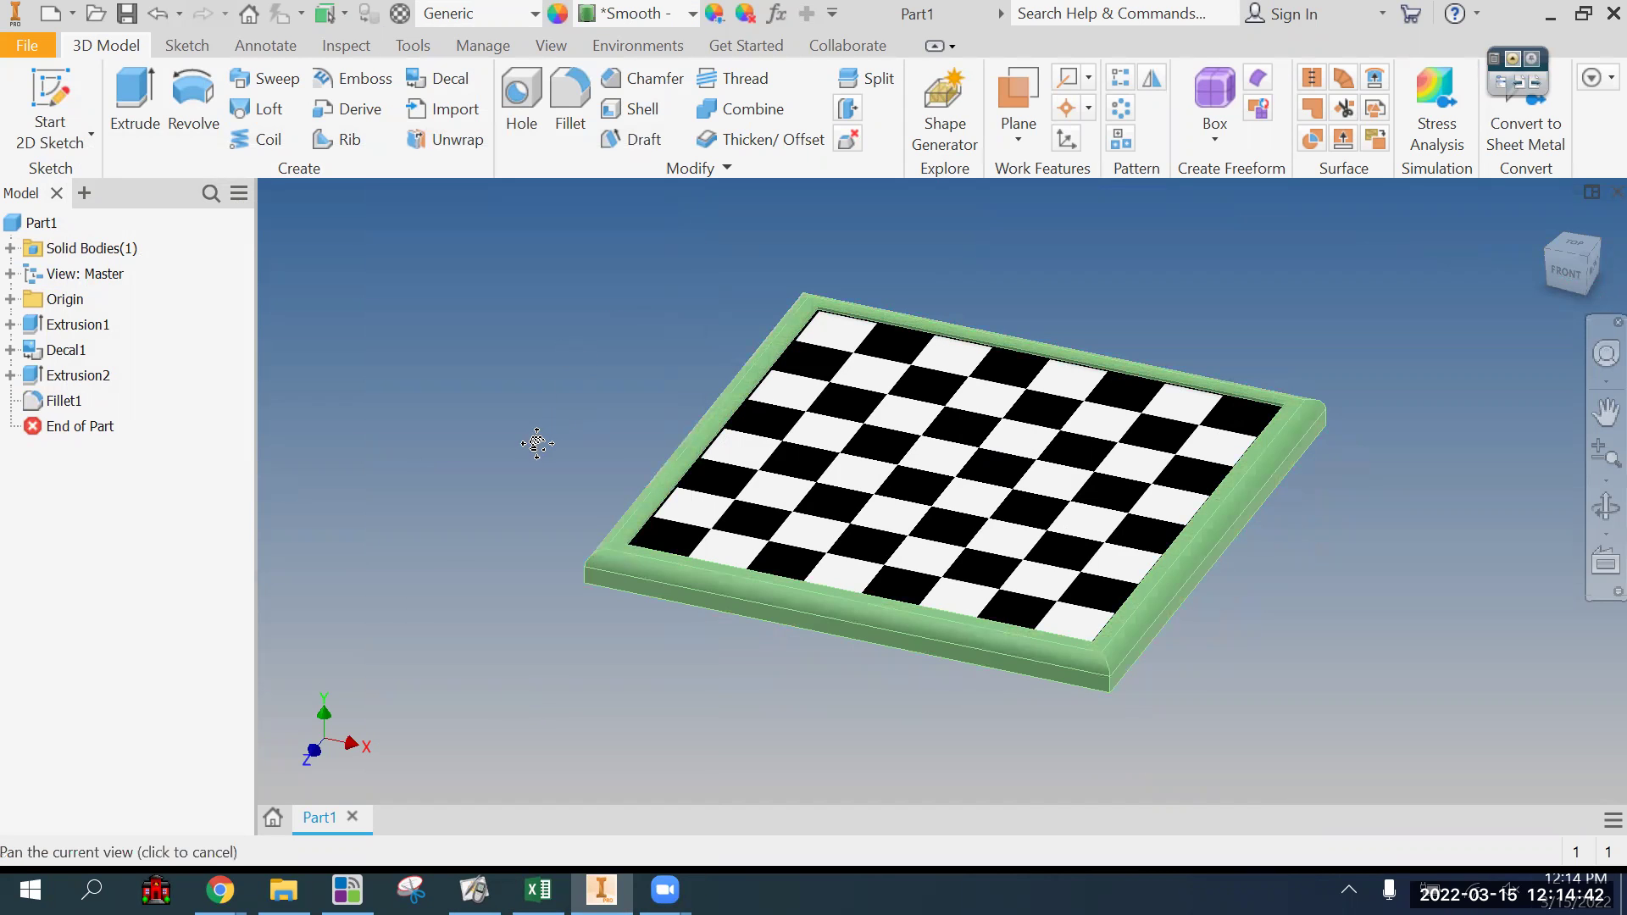
Step: Create a new blank part, Part2, then switch back to Part1
{"action": "left_click", "coordinate": [73, 14]}
{"action": "left_click", "coordinate": [70, 145]}
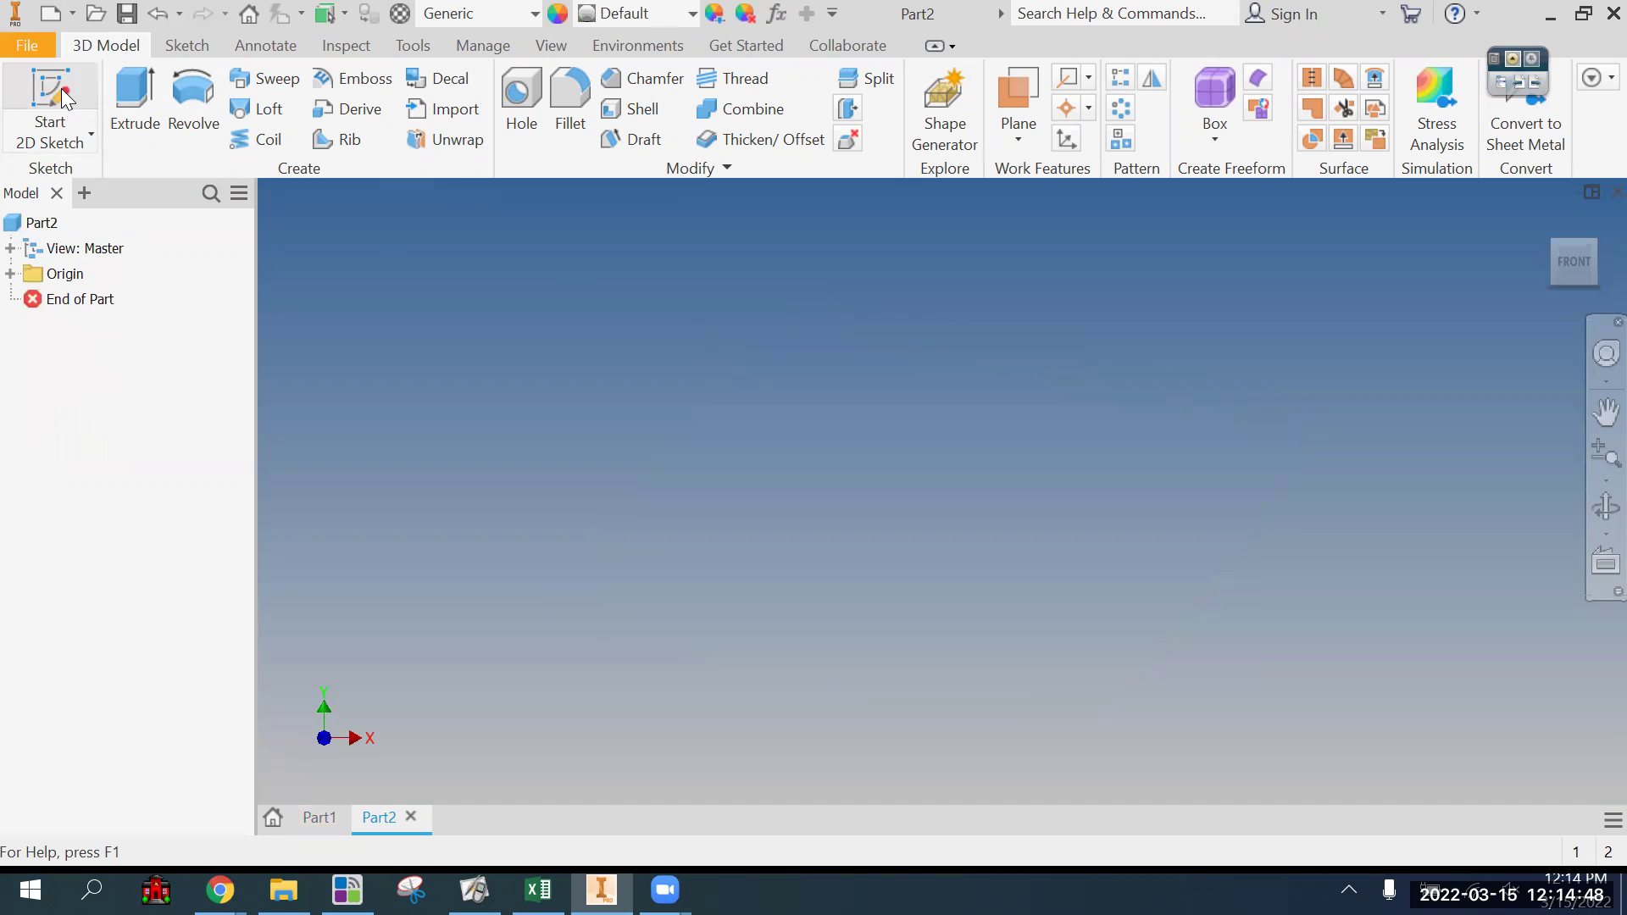
{"action": "left_click", "coordinate": [314, 817]}
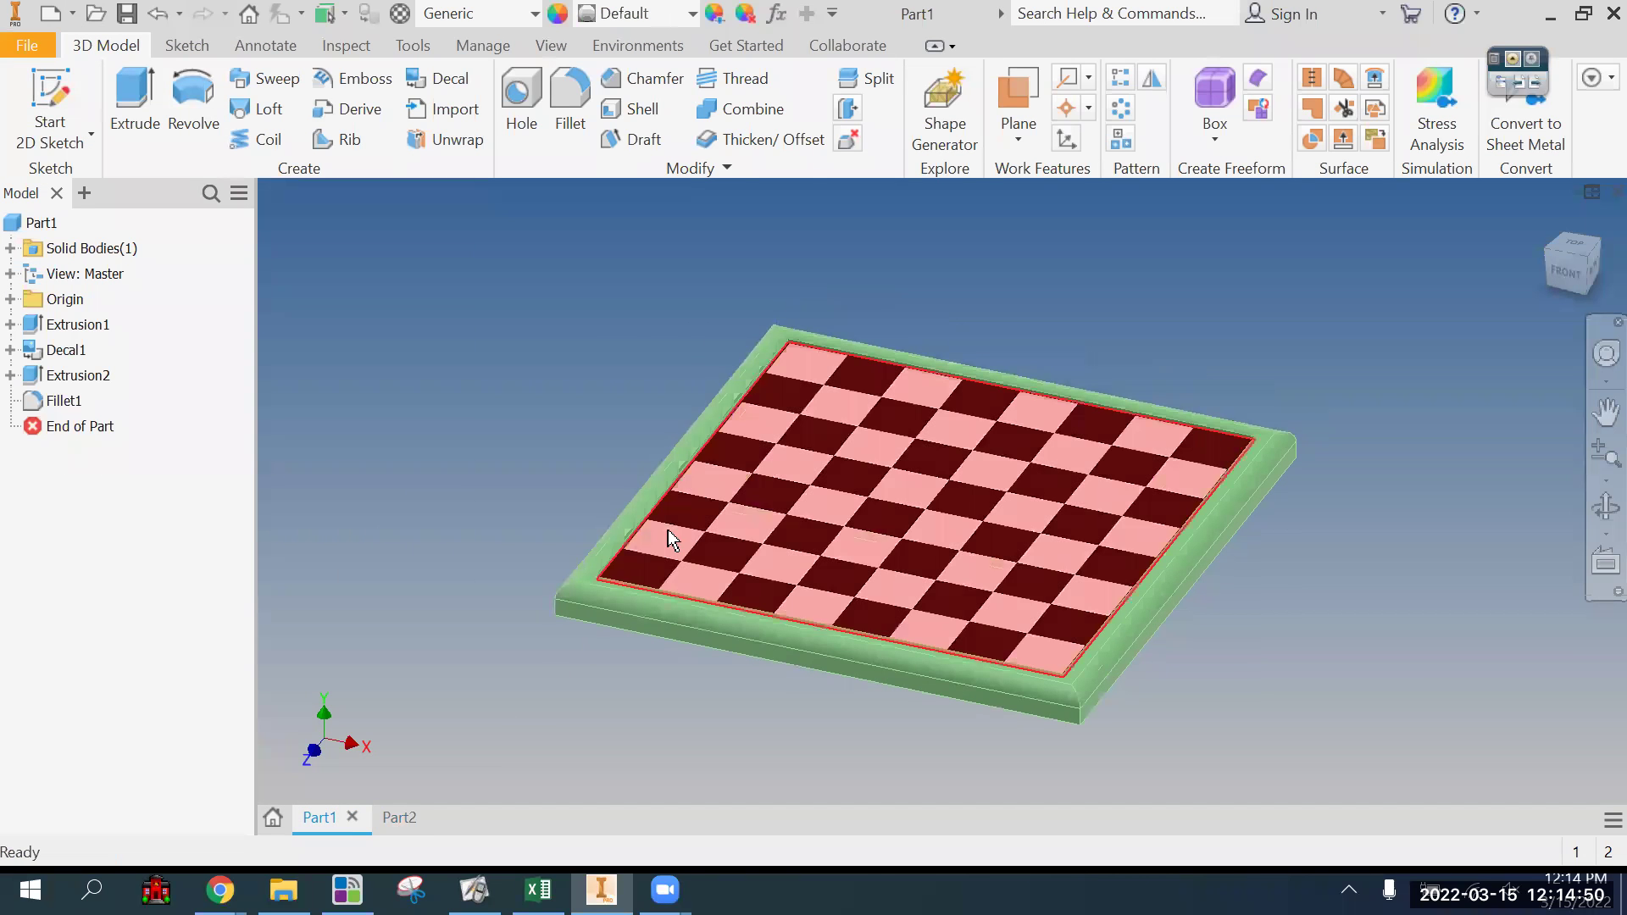
Step: Delete Fillet1, Extrusion2 and Decal1 from Part1, confirming each deletion
{"action": "right_click", "coordinate": [66, 405]}
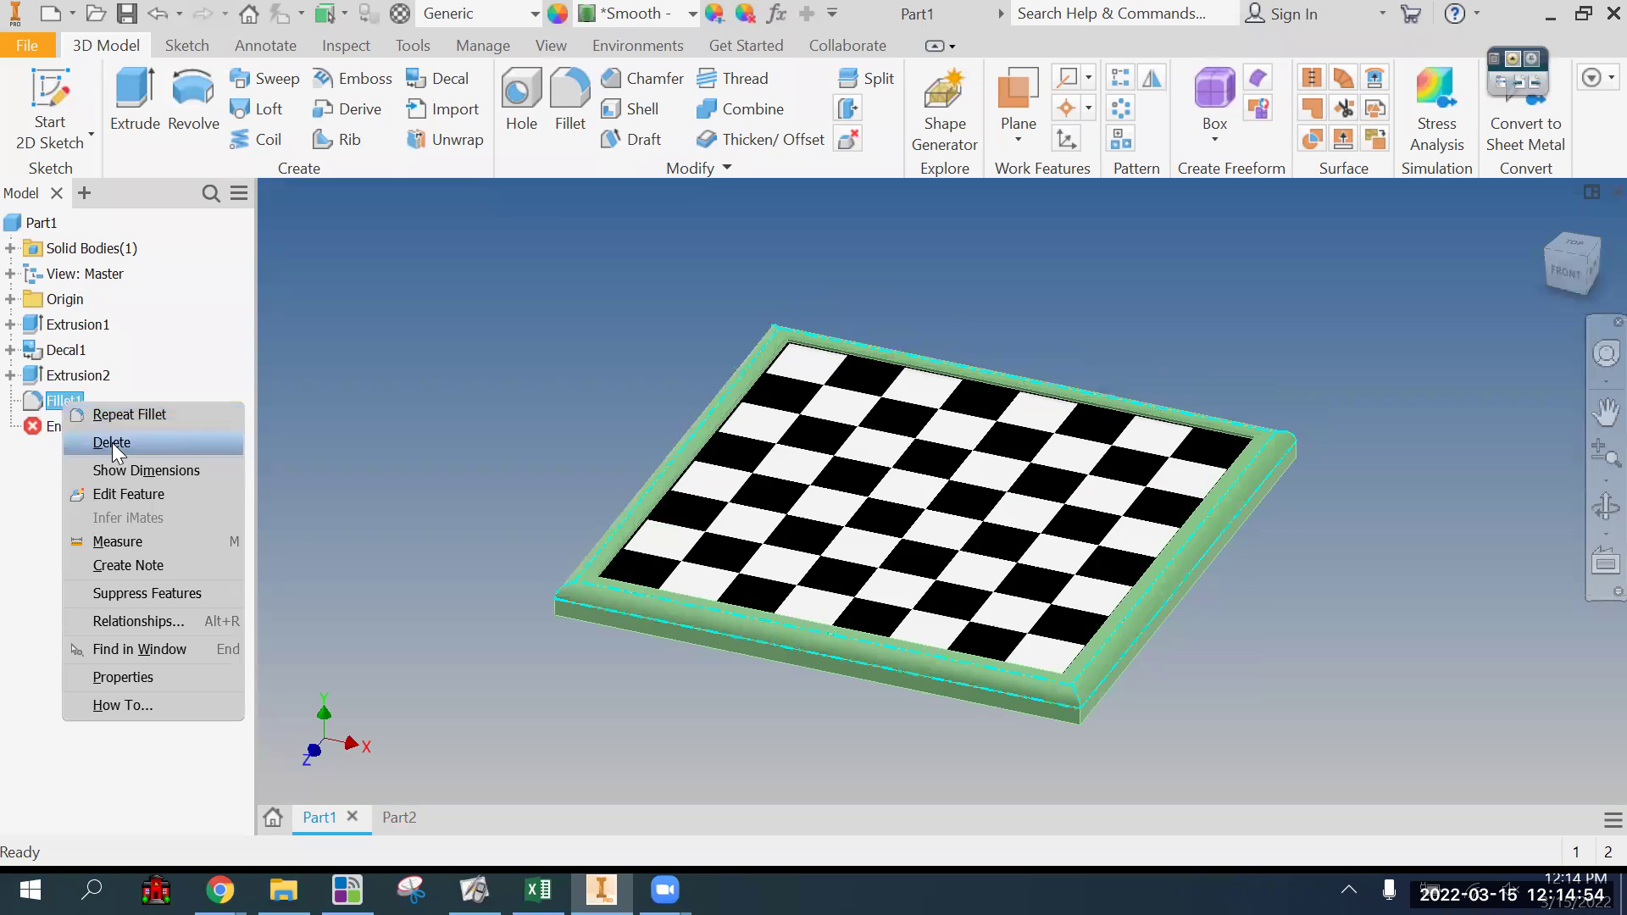
{"action": "left_click", "coordinate": [112, 443]}
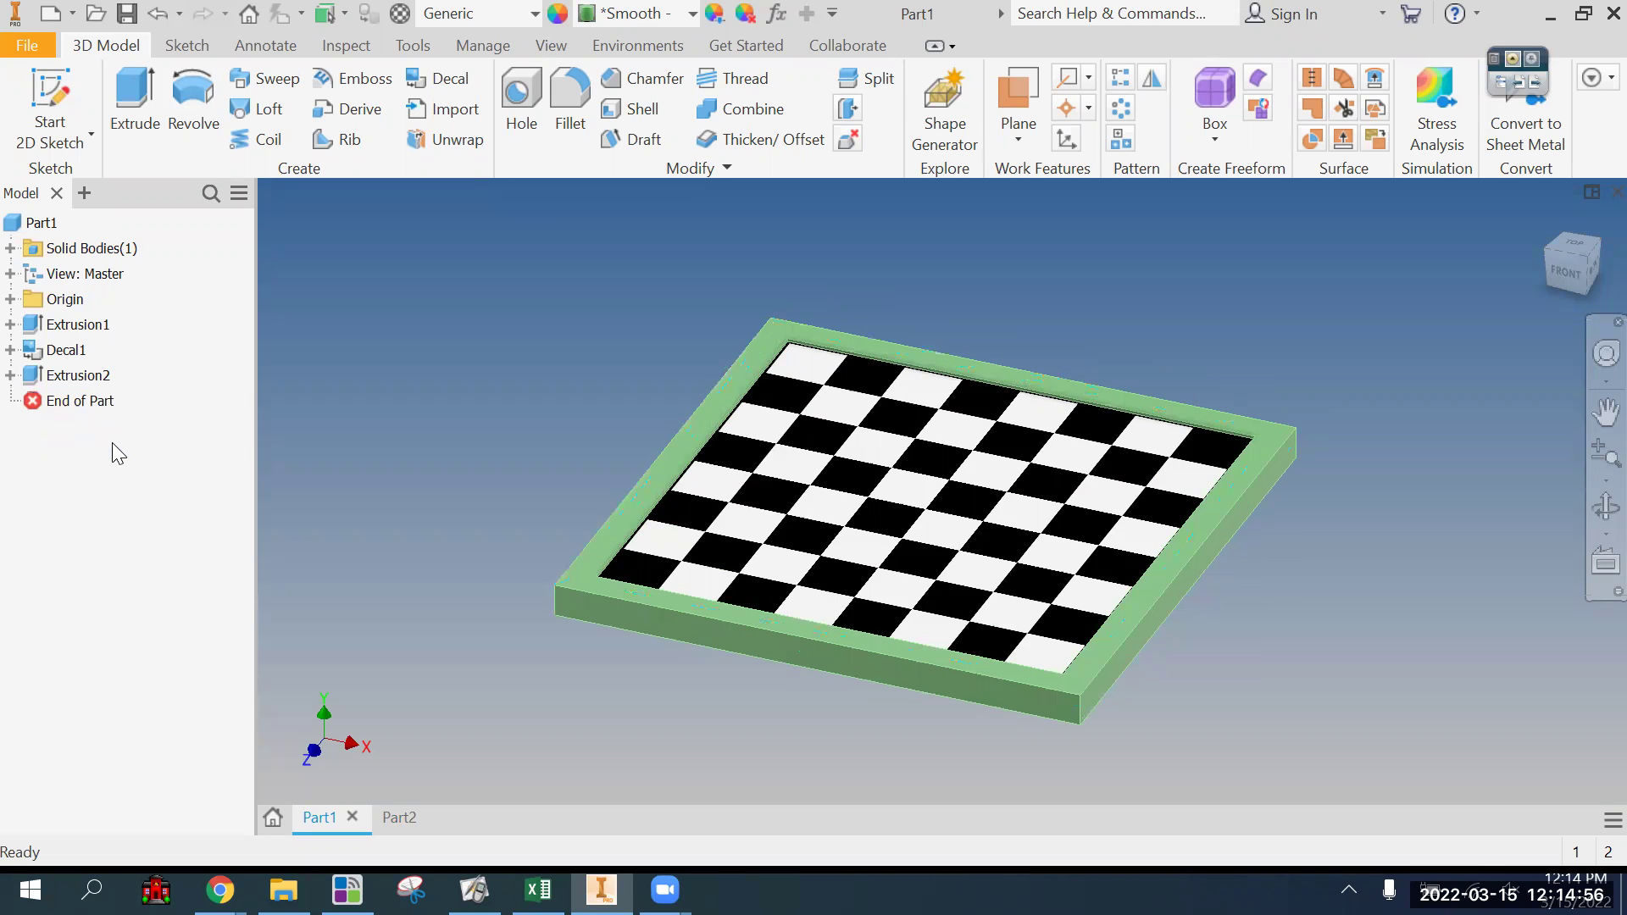
{"action": "right_click", "coordinate": [95, 382]}
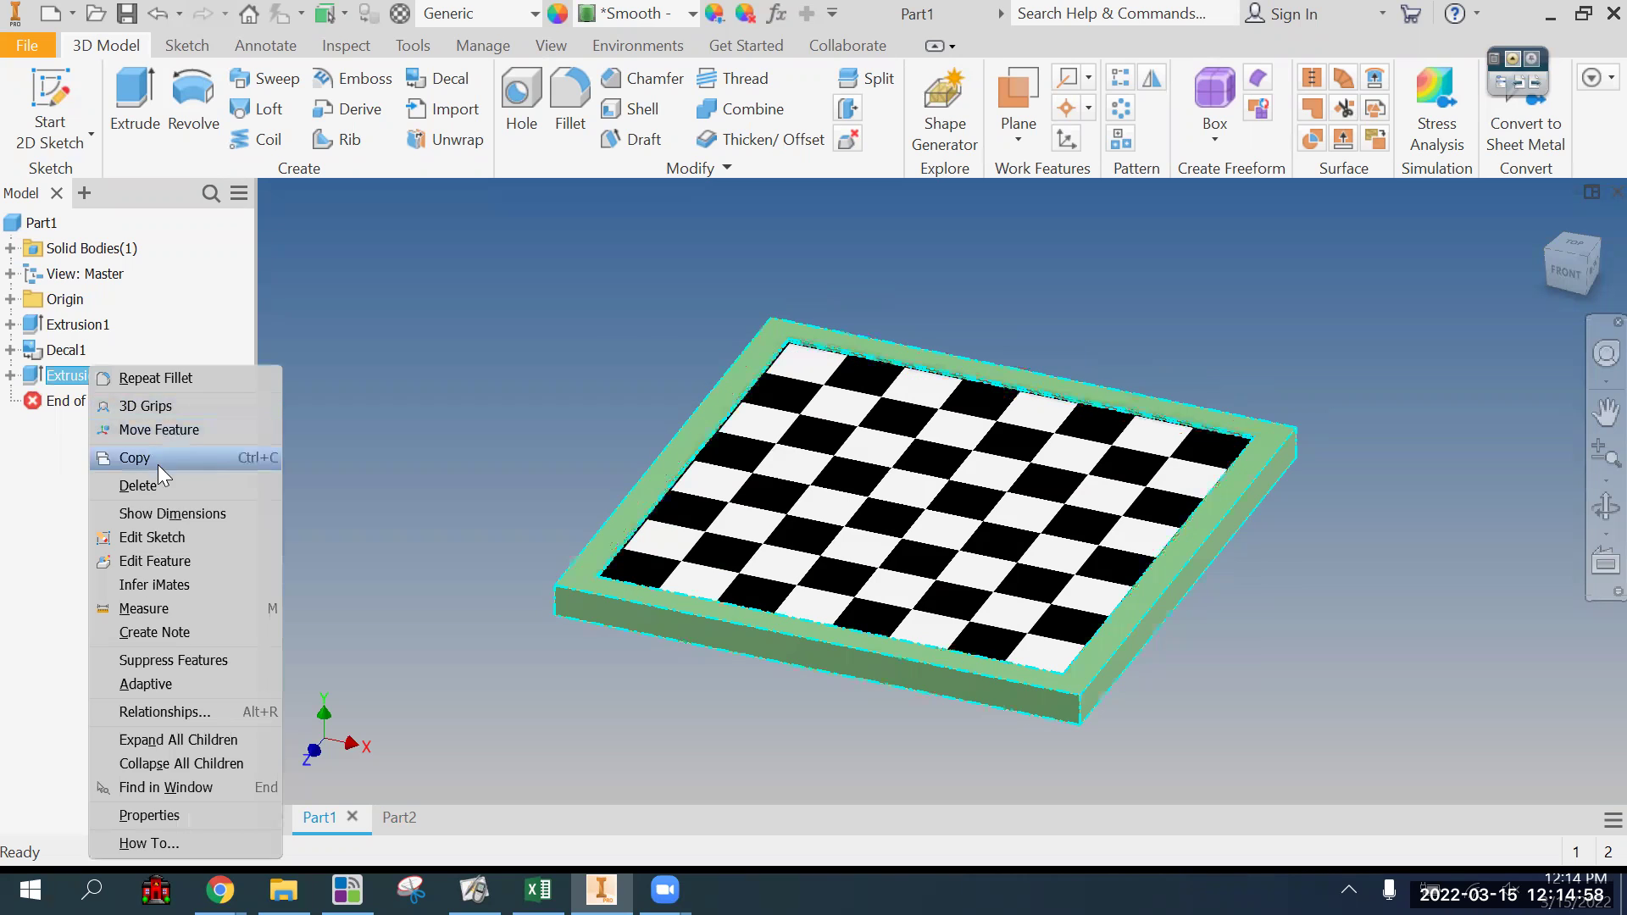
{"action": "left_click", "coordinate": [167, 491]}
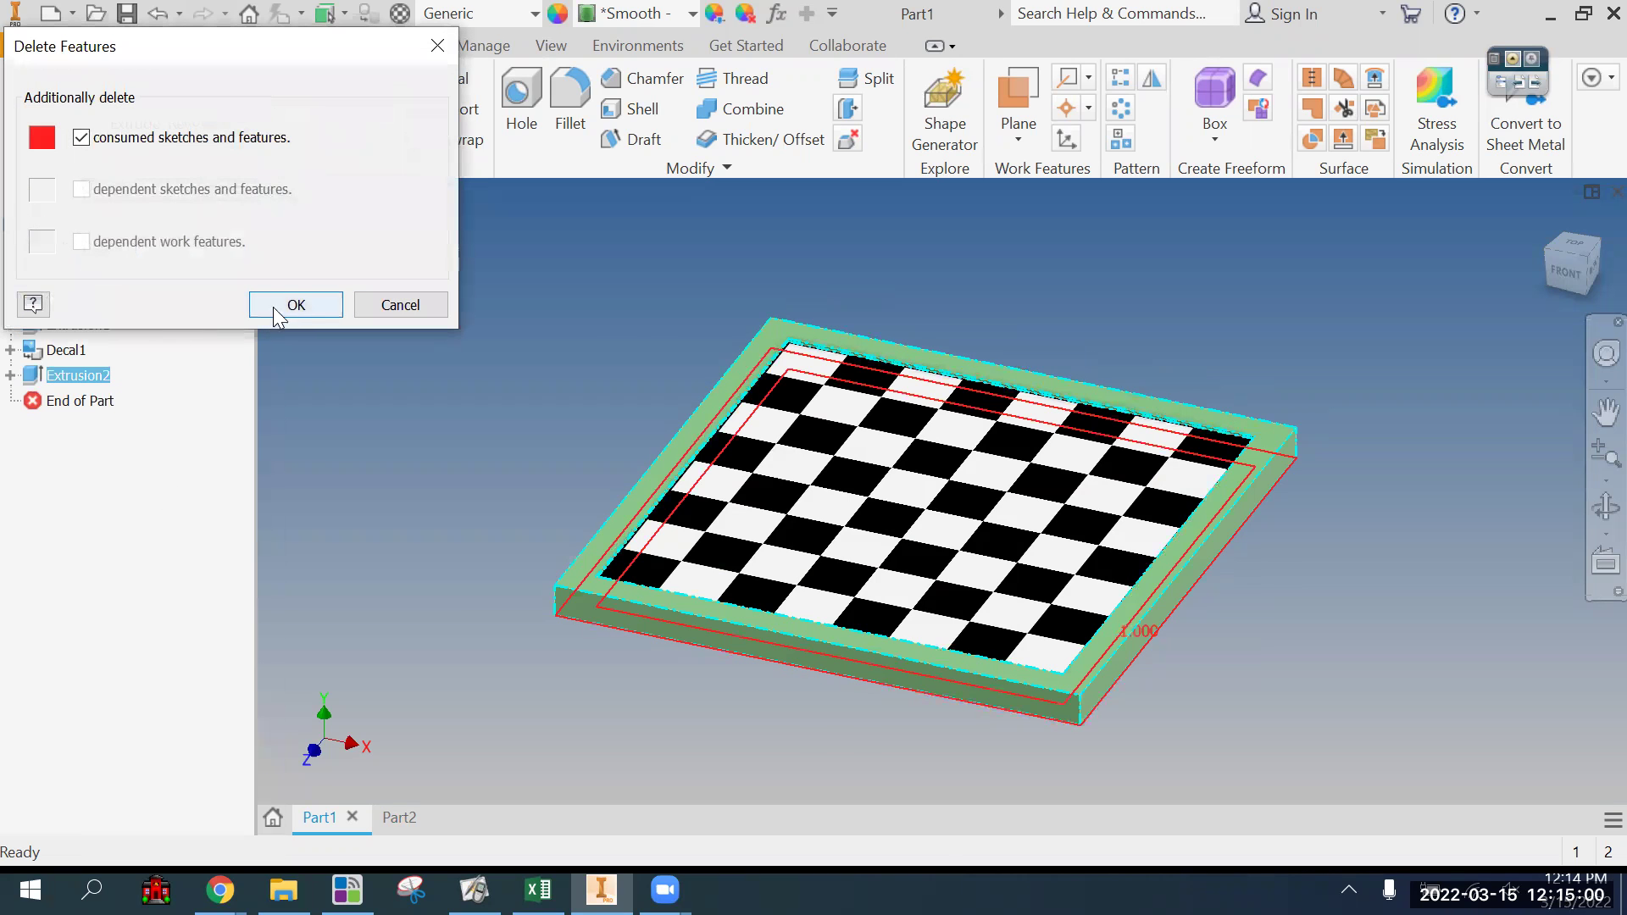
{"action": "key", "text": "Return"}
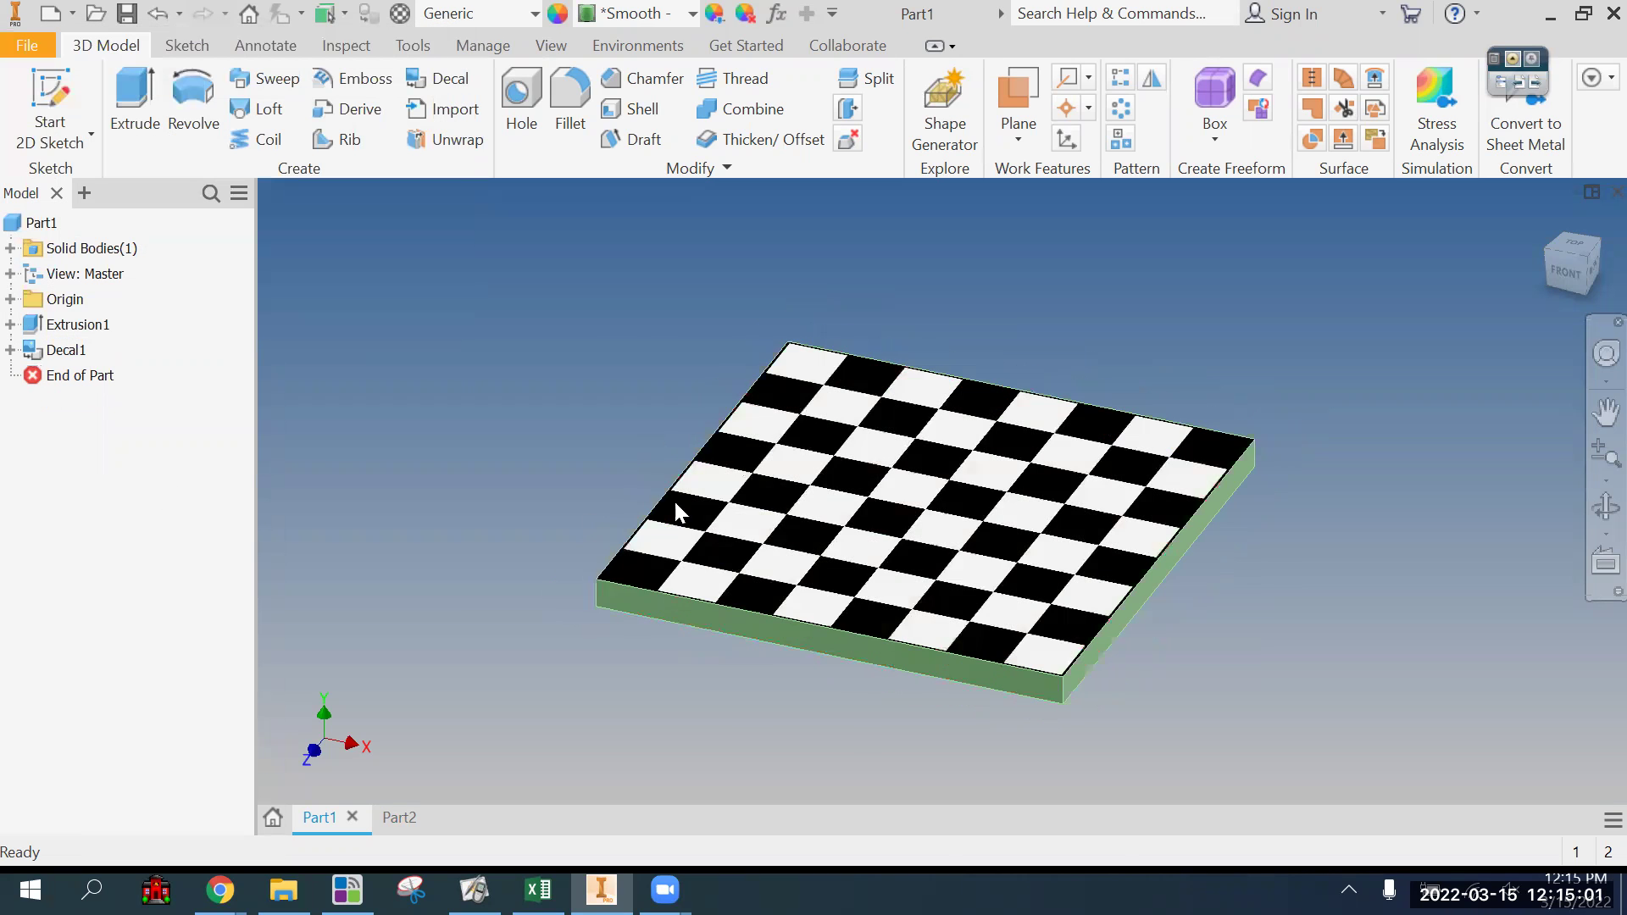
{"action": "right_click", "coordinate": [90, 358]}
{"action": "left_click", "coordinate": [154, 395]}
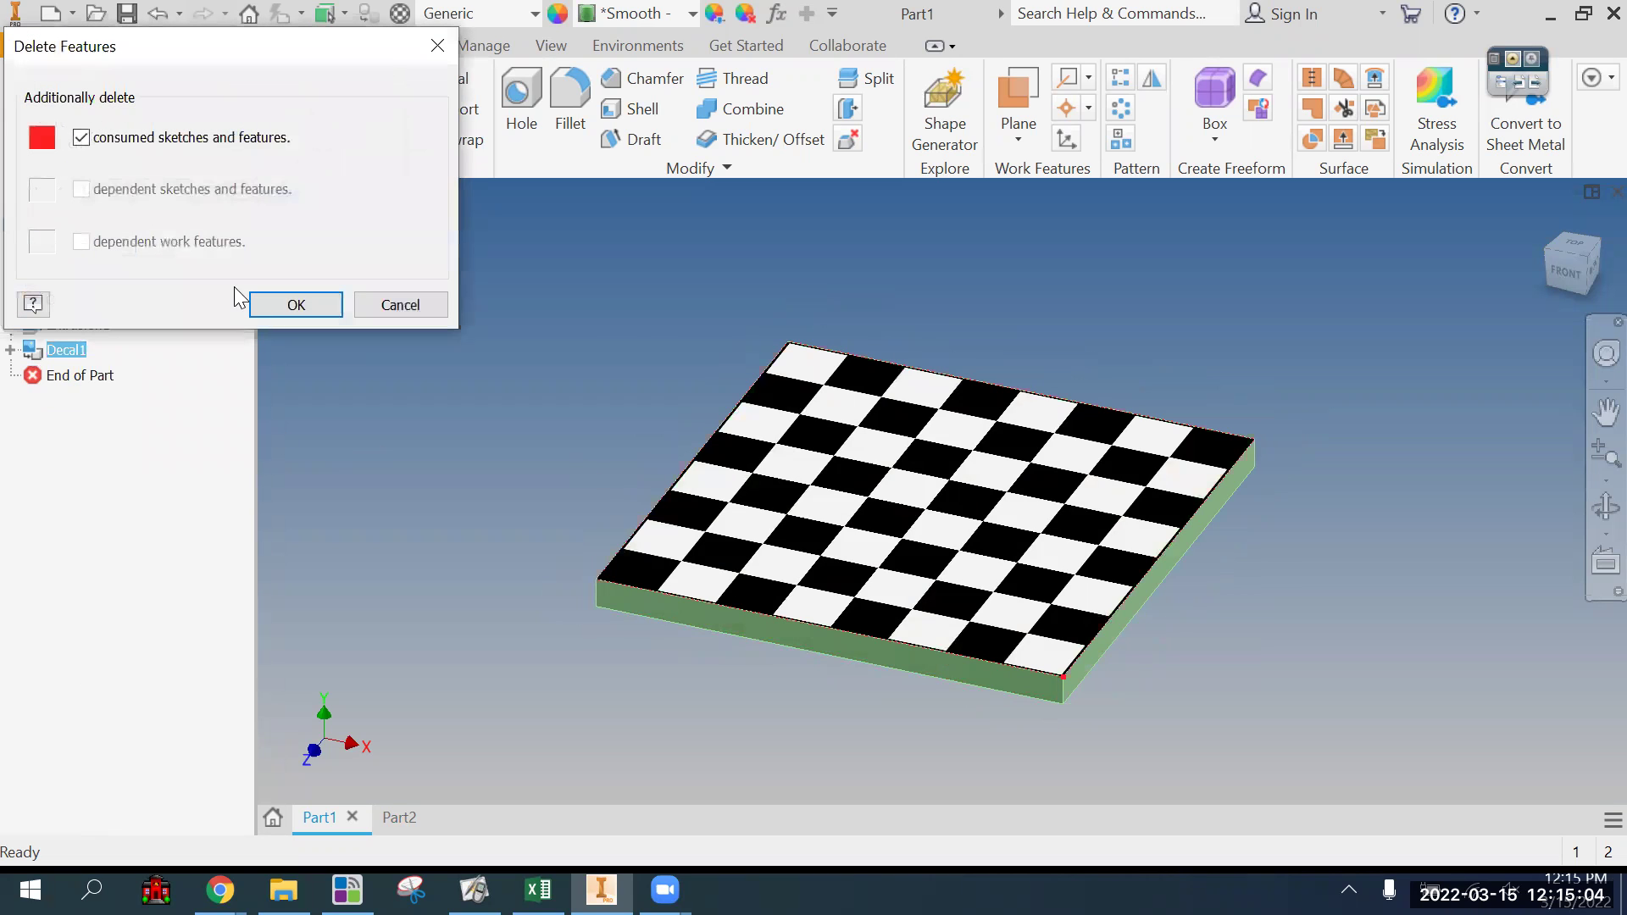
{"action": "key", "text": "Return"}
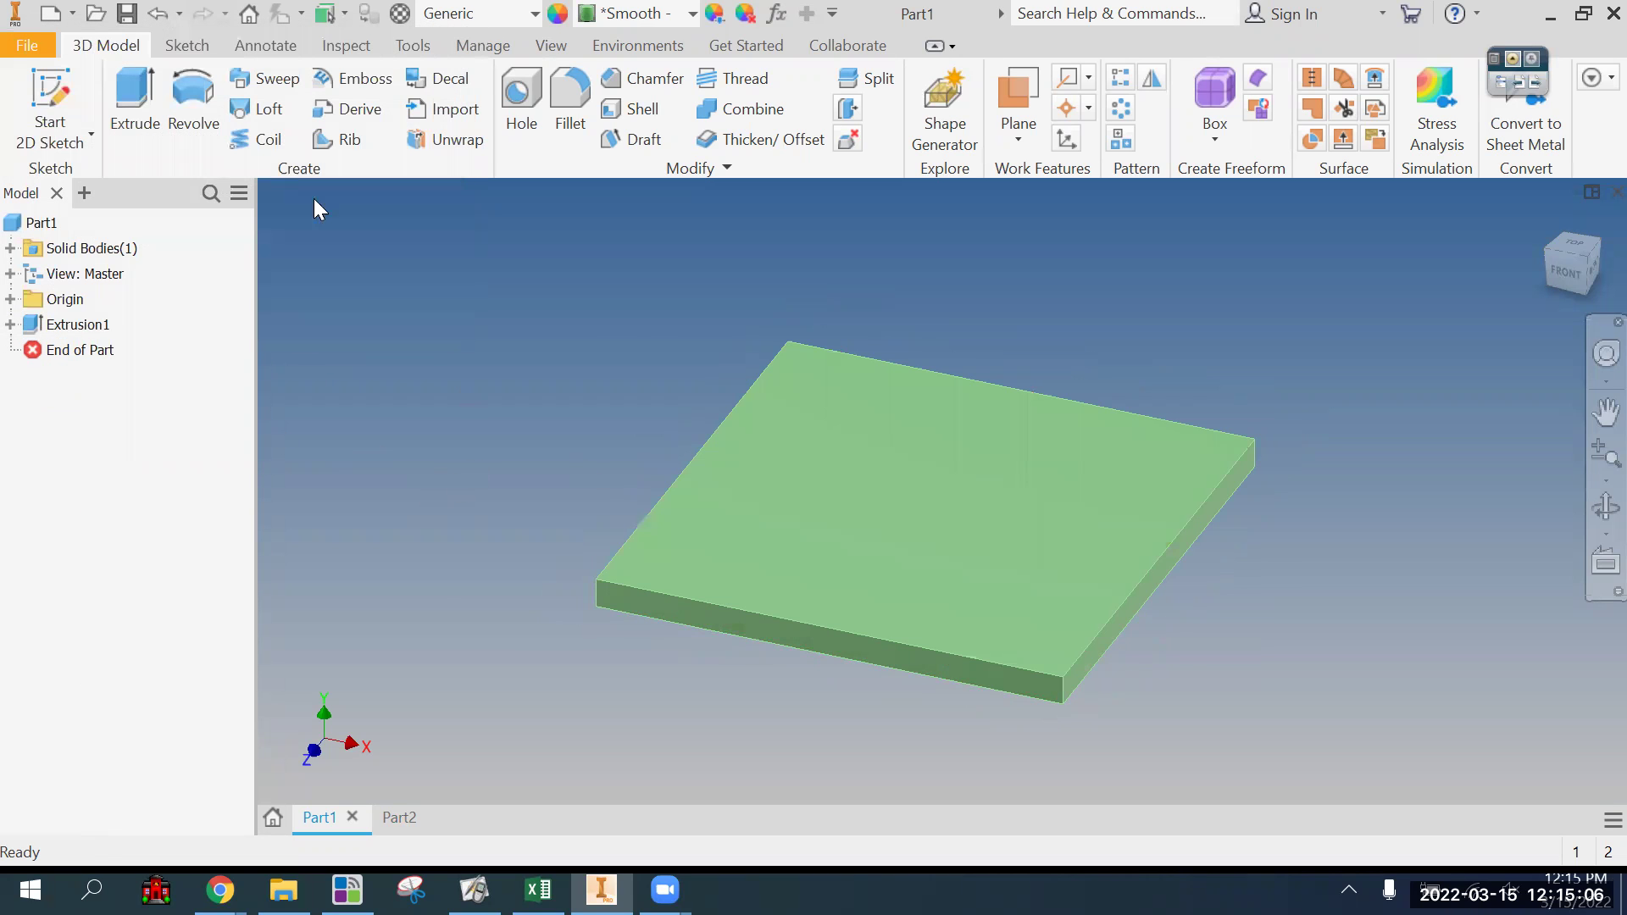
Step: On the plate's top face, sketch a 2 x 2 in rectangle from the lower-left corner
{"action": "left_click", "coordinate": [50, 93]}
{"action": "left_click", "coordinate": [842, 556]}
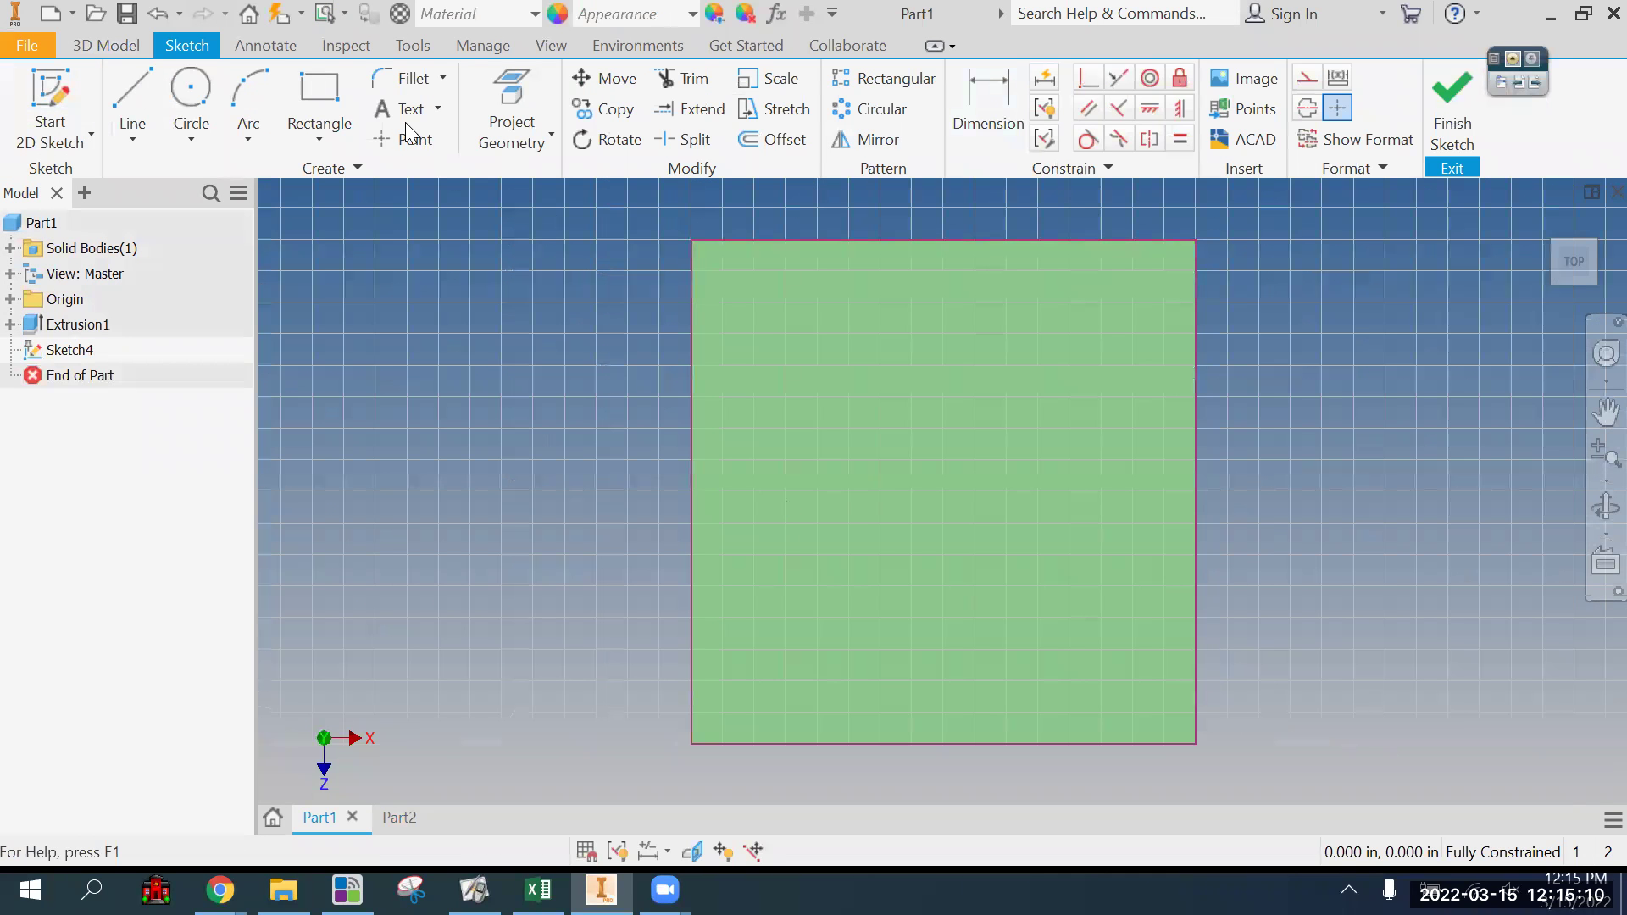
{"action": "left_click", "coordinate": [319, 102]}
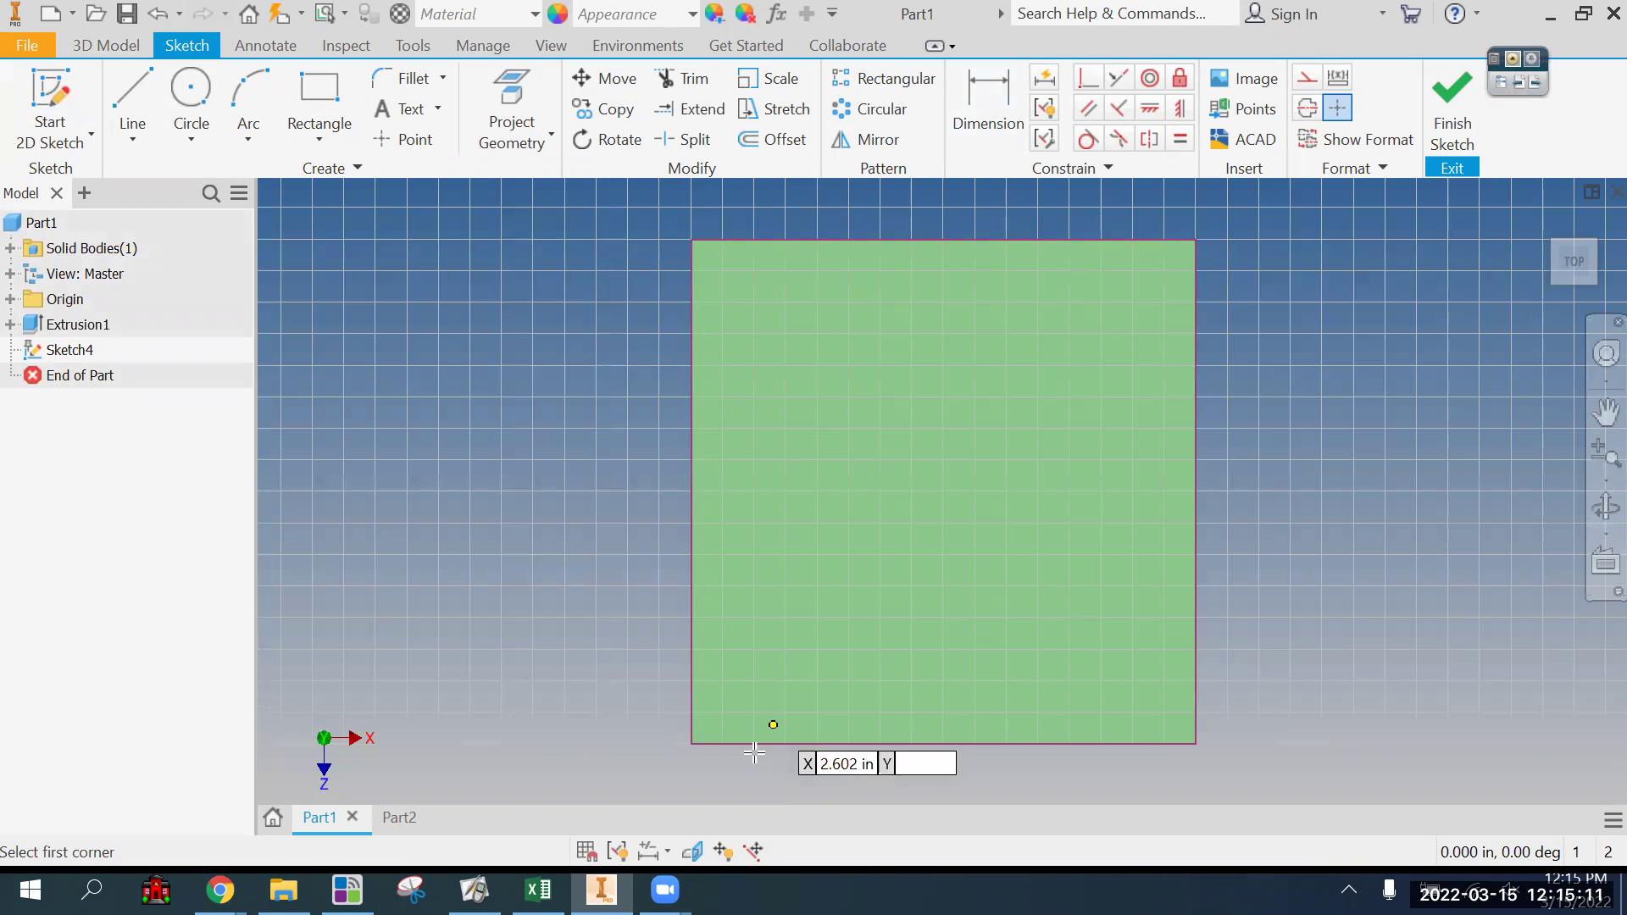
{"action": "left_click", "coordinate": [689, 743]}
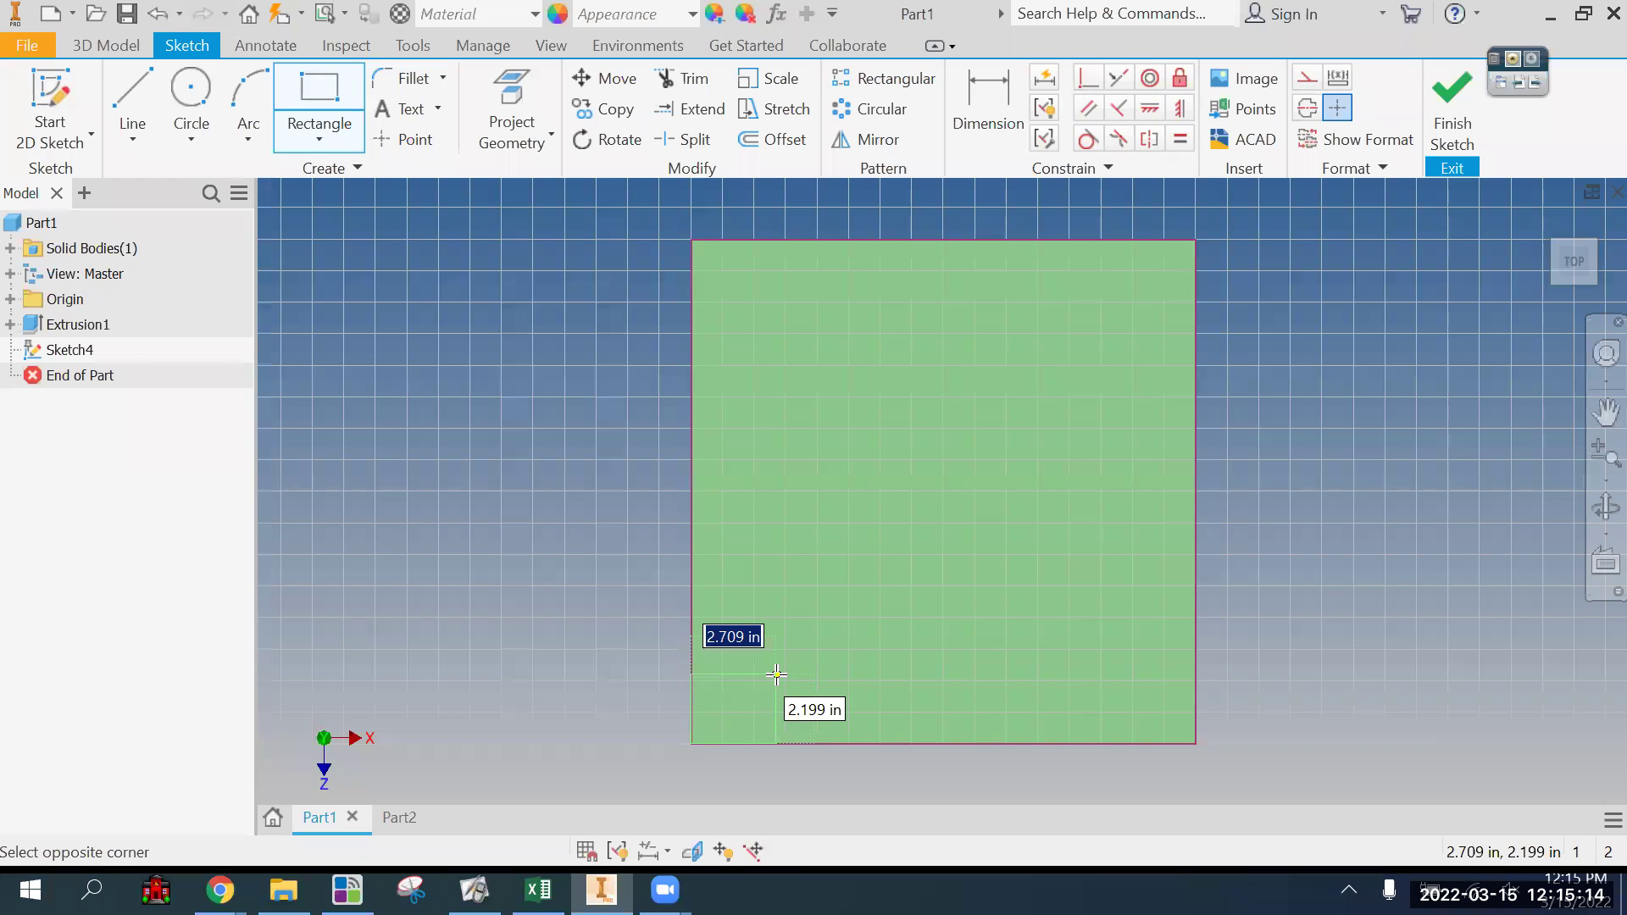
{"action": "type", "text": "2"}
{"action": "key", "text": "Tab"}
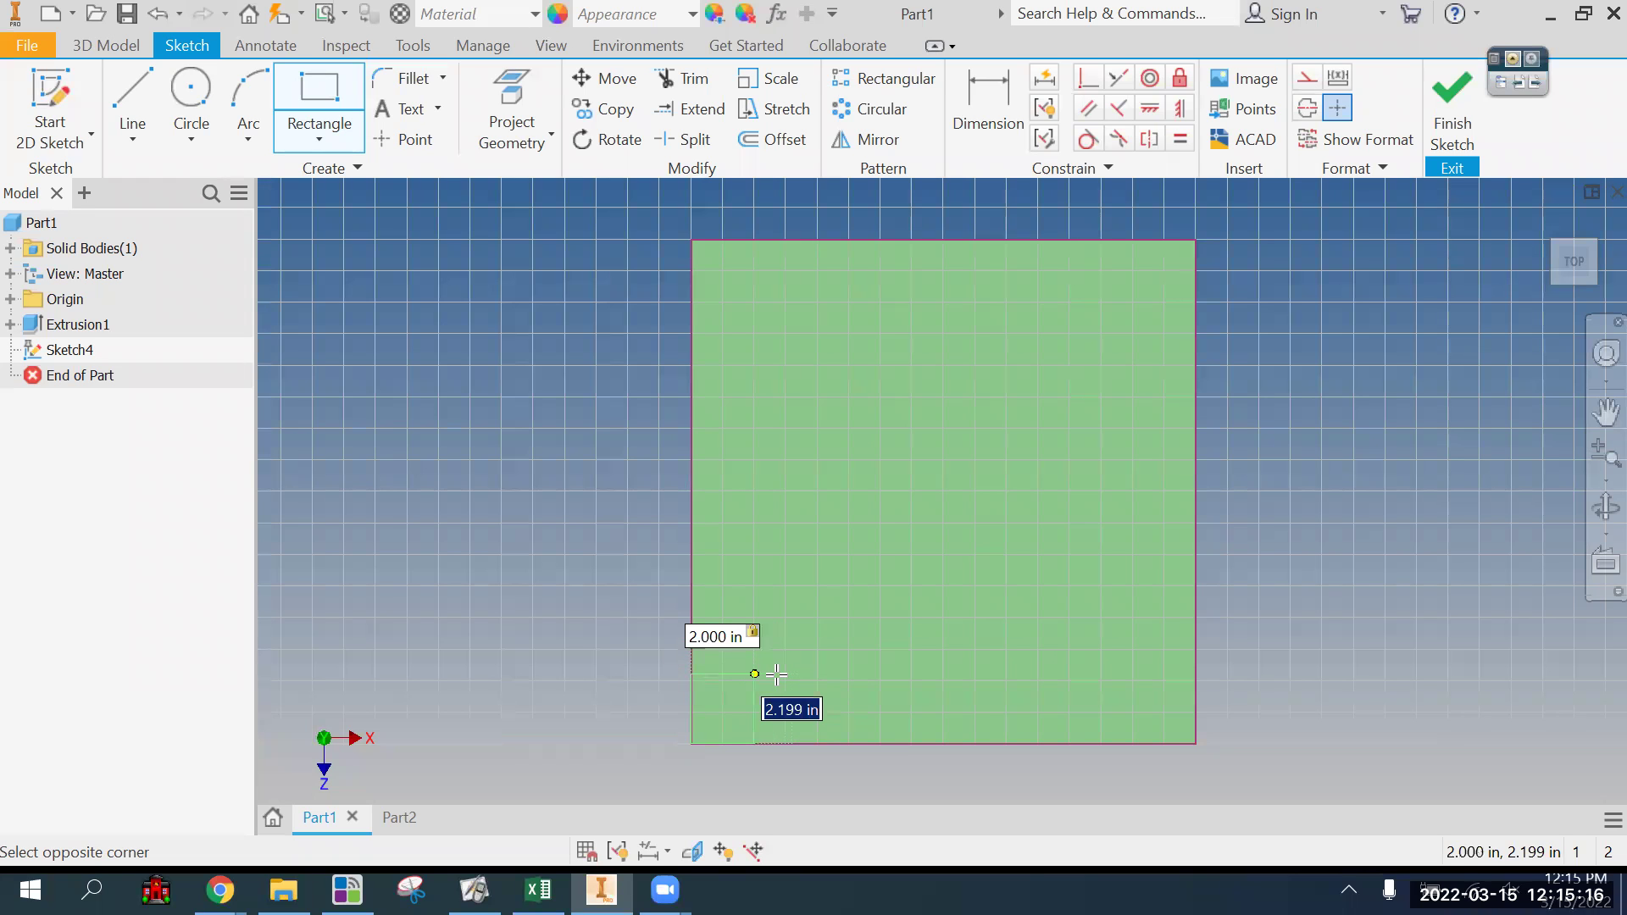
{"action": "type", "text": "2"}
{"action": "key", "text": "Return"}
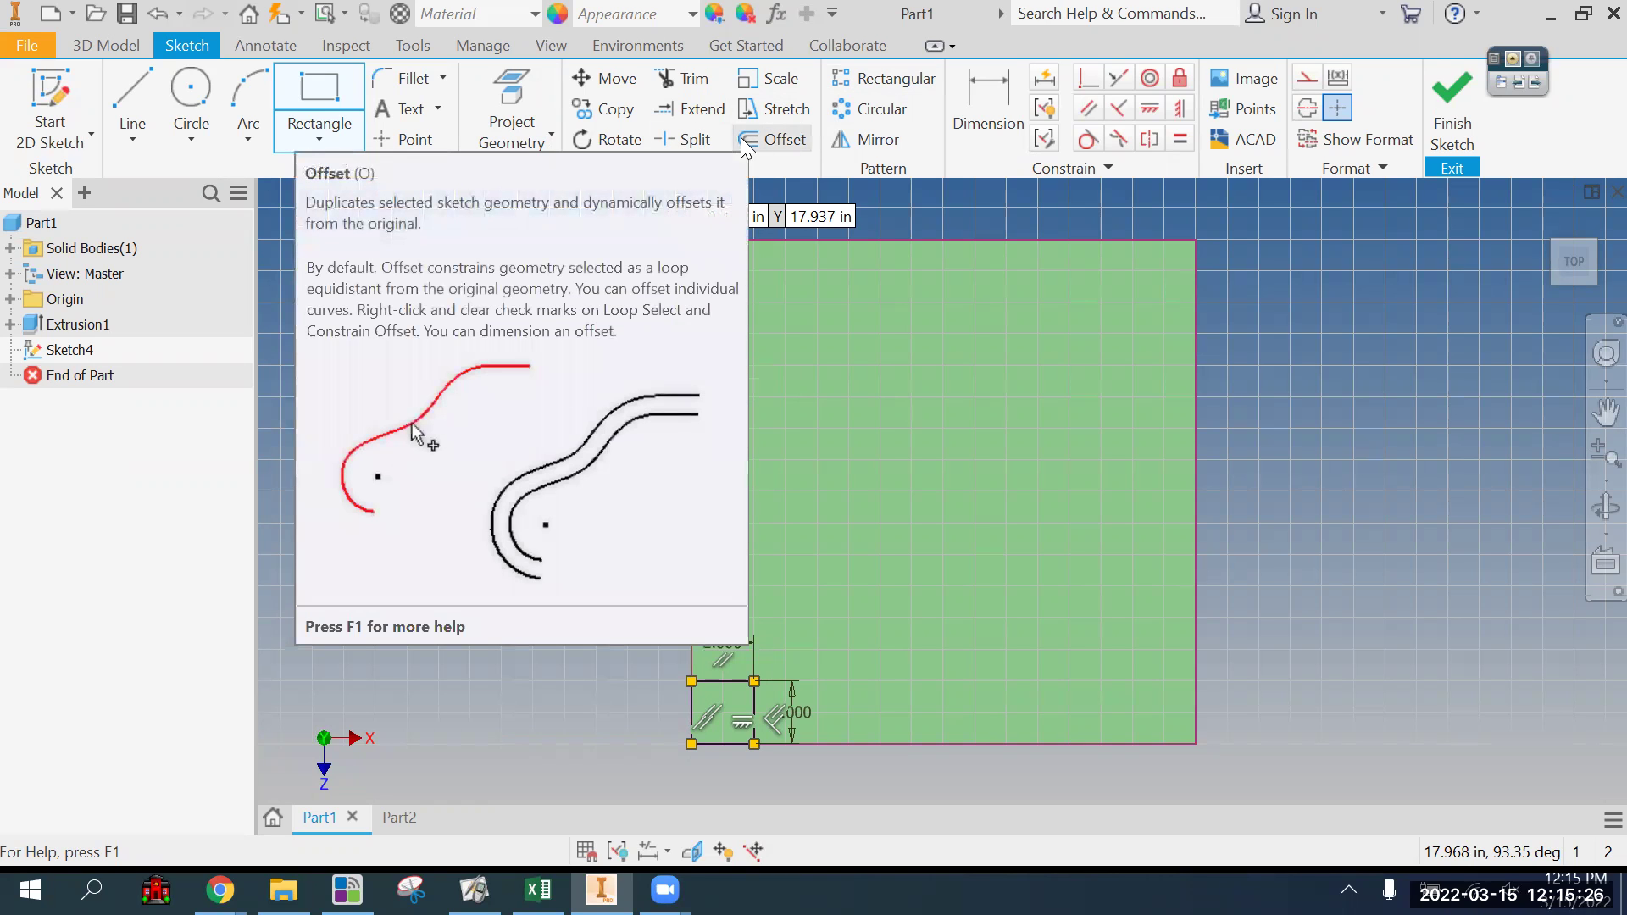
Step: Pattern the square's edges along the flipped left edge, 8 copies at 2 in
{"action": "left_click", "coordinate": [883, 78]}
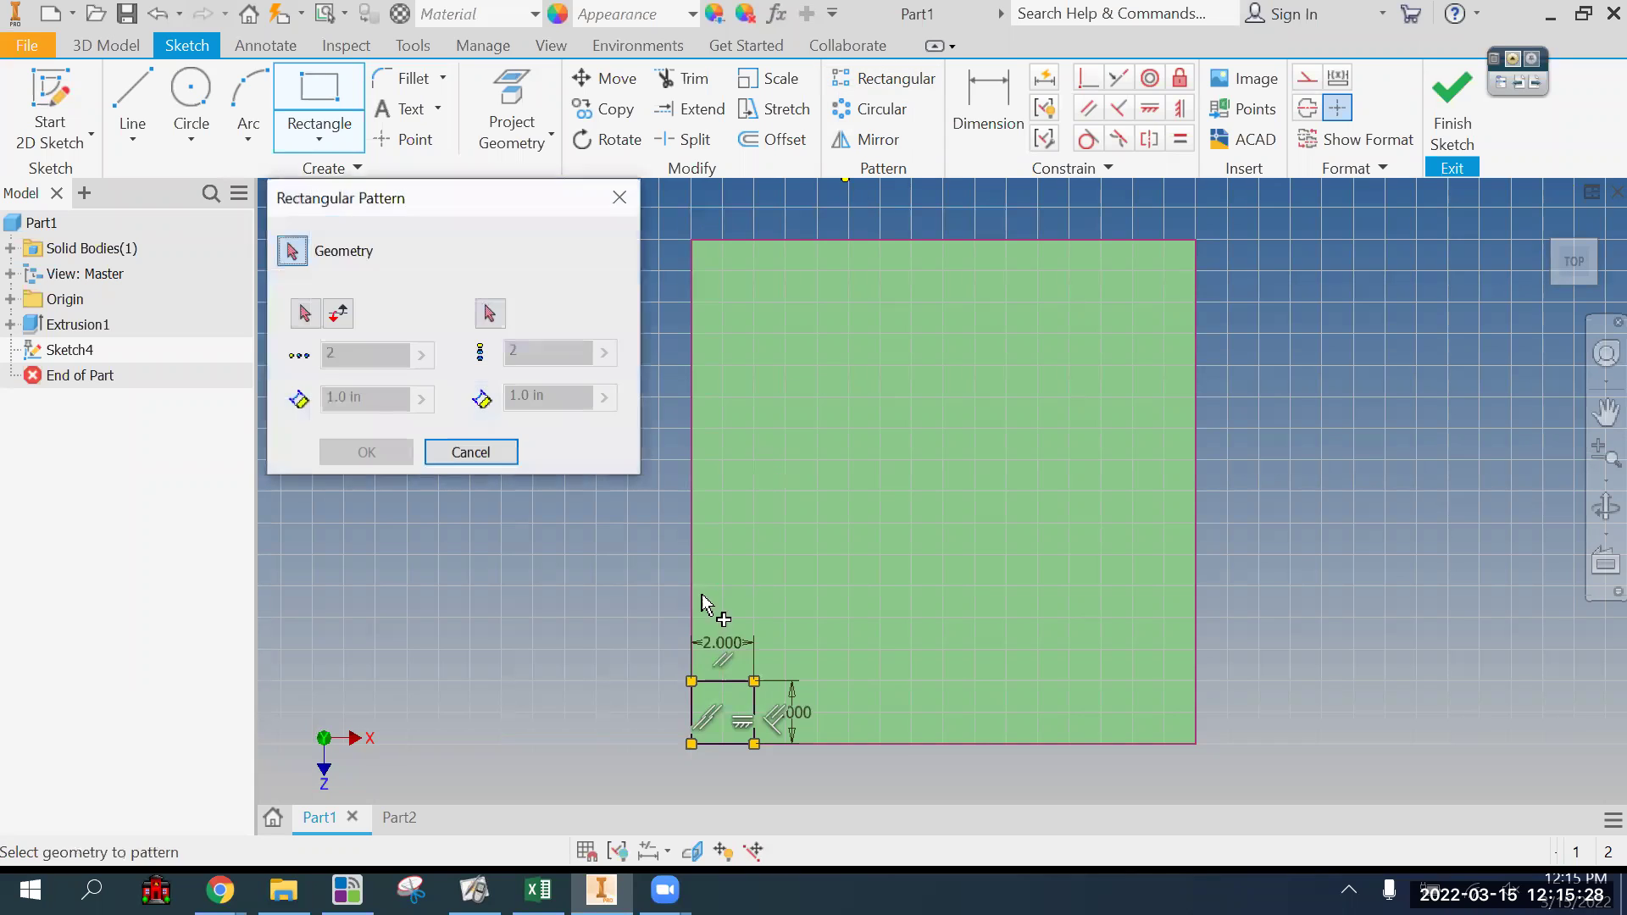
{"action": "scroll", "coordinate": [739, 746], "scroll_direction": "up", "scroll_amount": 3}
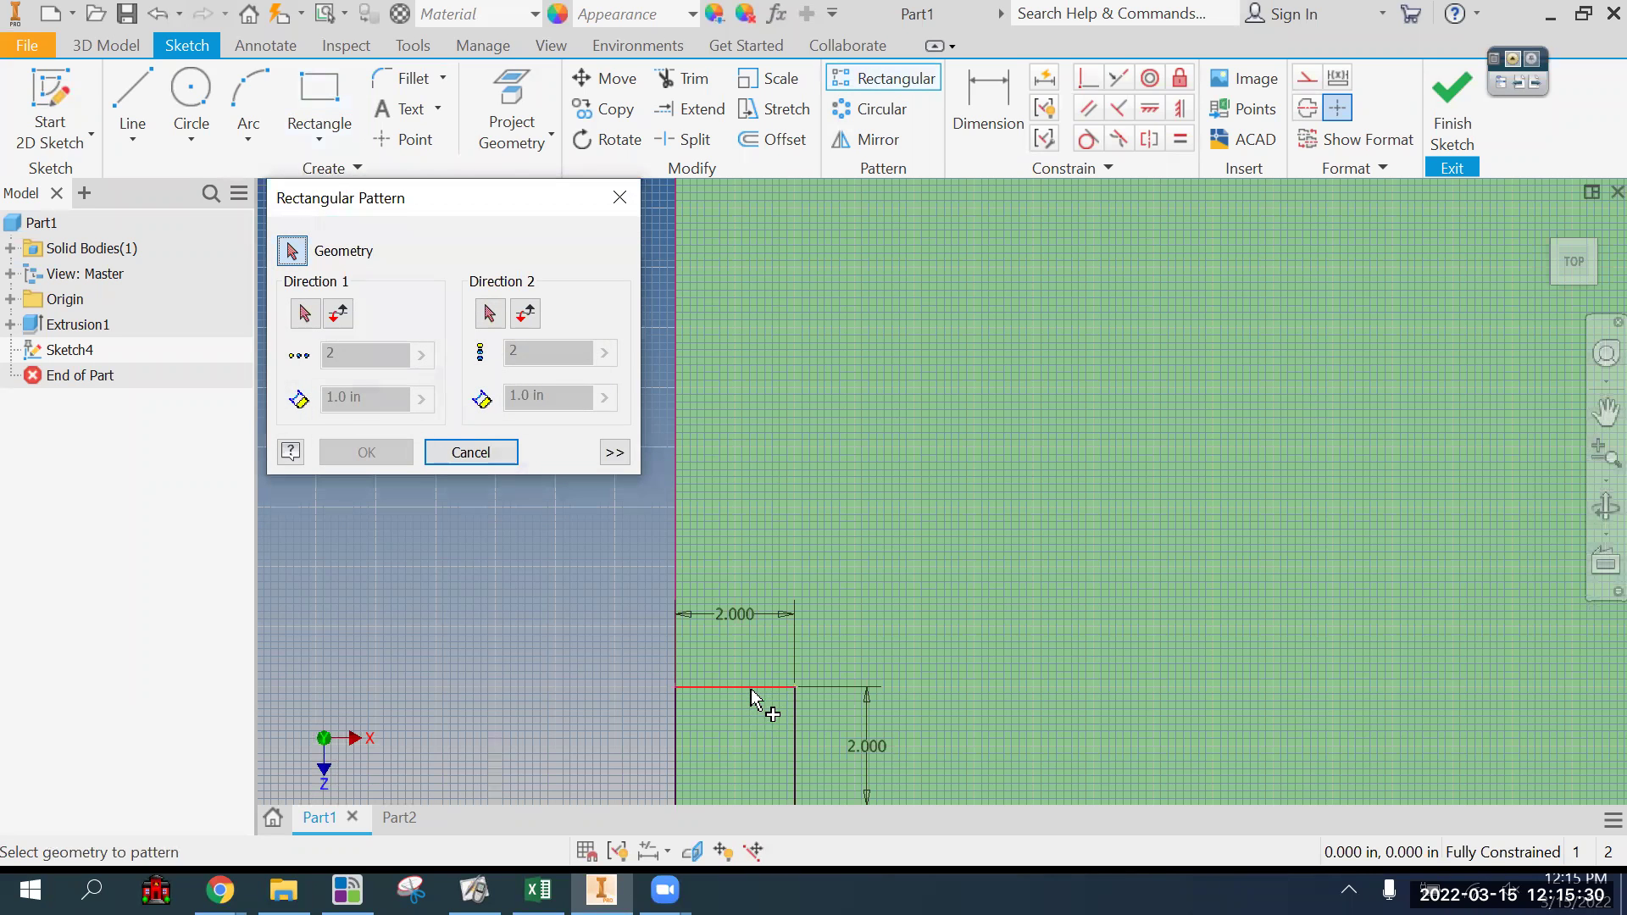
{"action": "left_click", "coordinate": [752, 689]}
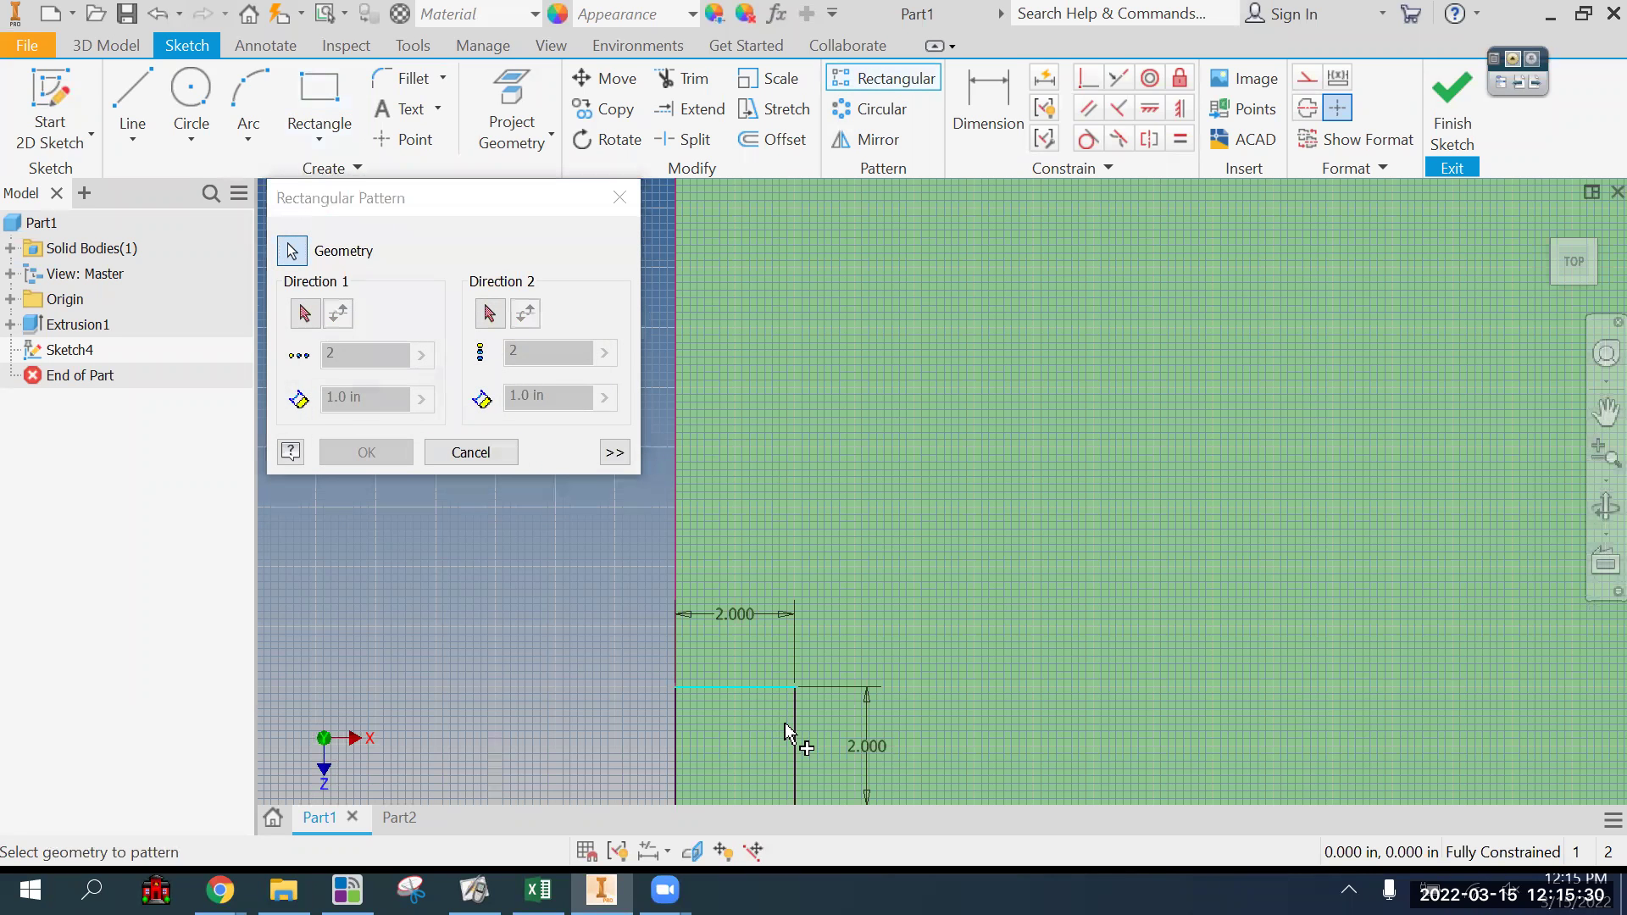
{"action": "scroll", "coordinate": [798, 685], "scroll_direction": "down", "scroll_amount": 2}
{"action": "left_click", "coordinate": [813, 685]}
{"action": "left_click", "coordinate": [846, 705]}
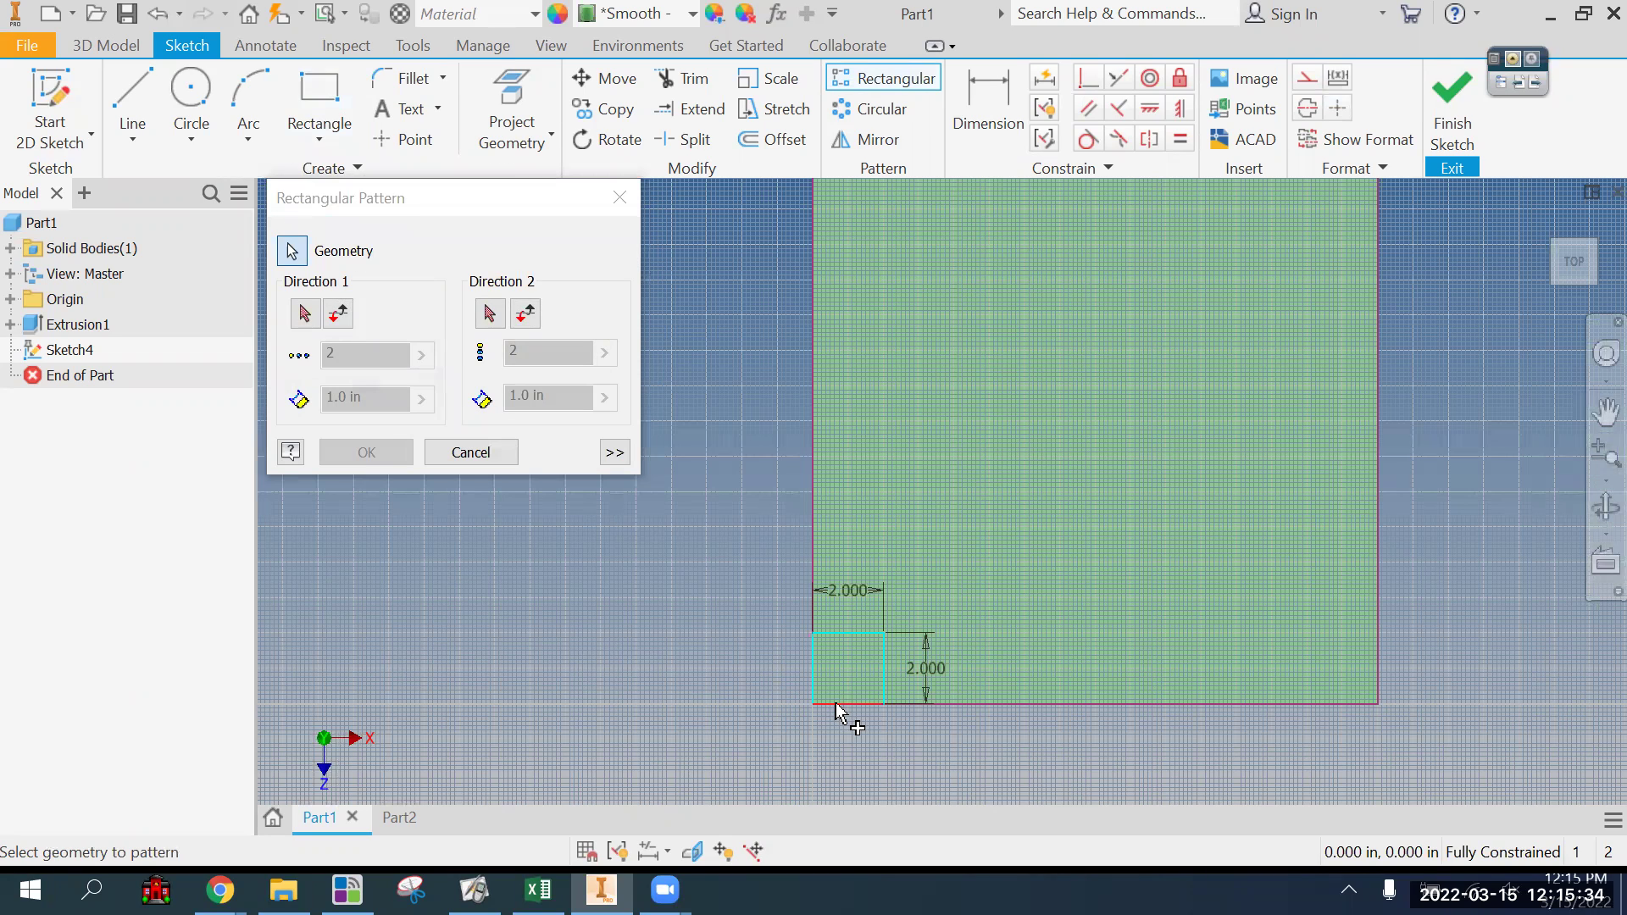
{"action": "left_click", "coordinate": [305, 314]}
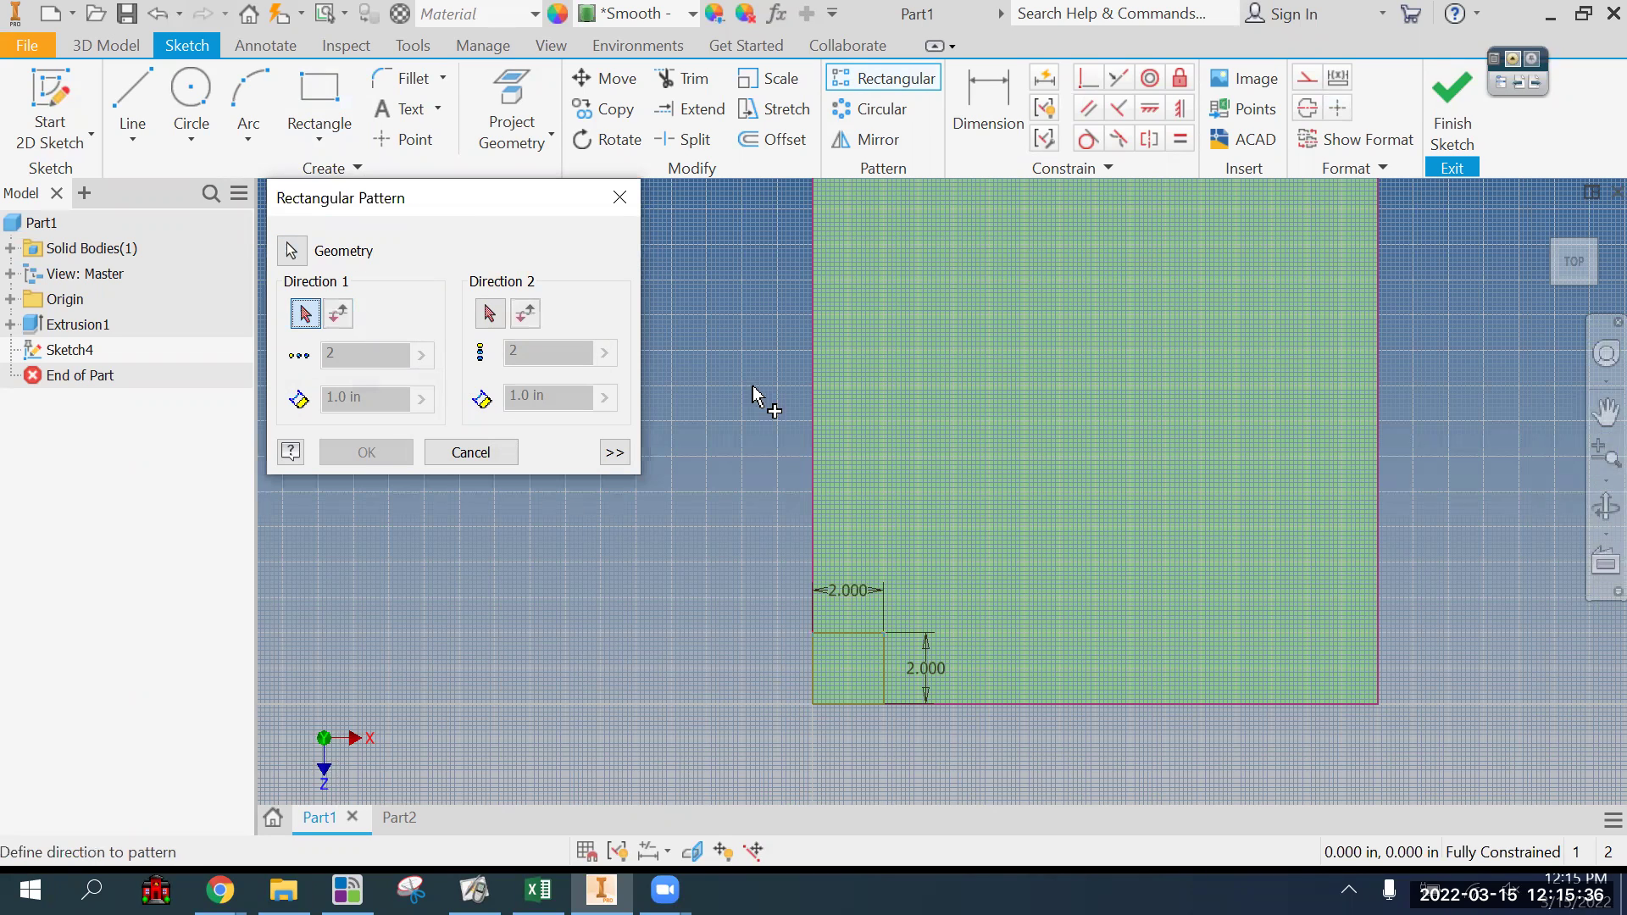
{"action": "left_click", "coordinate": [813, 441]}
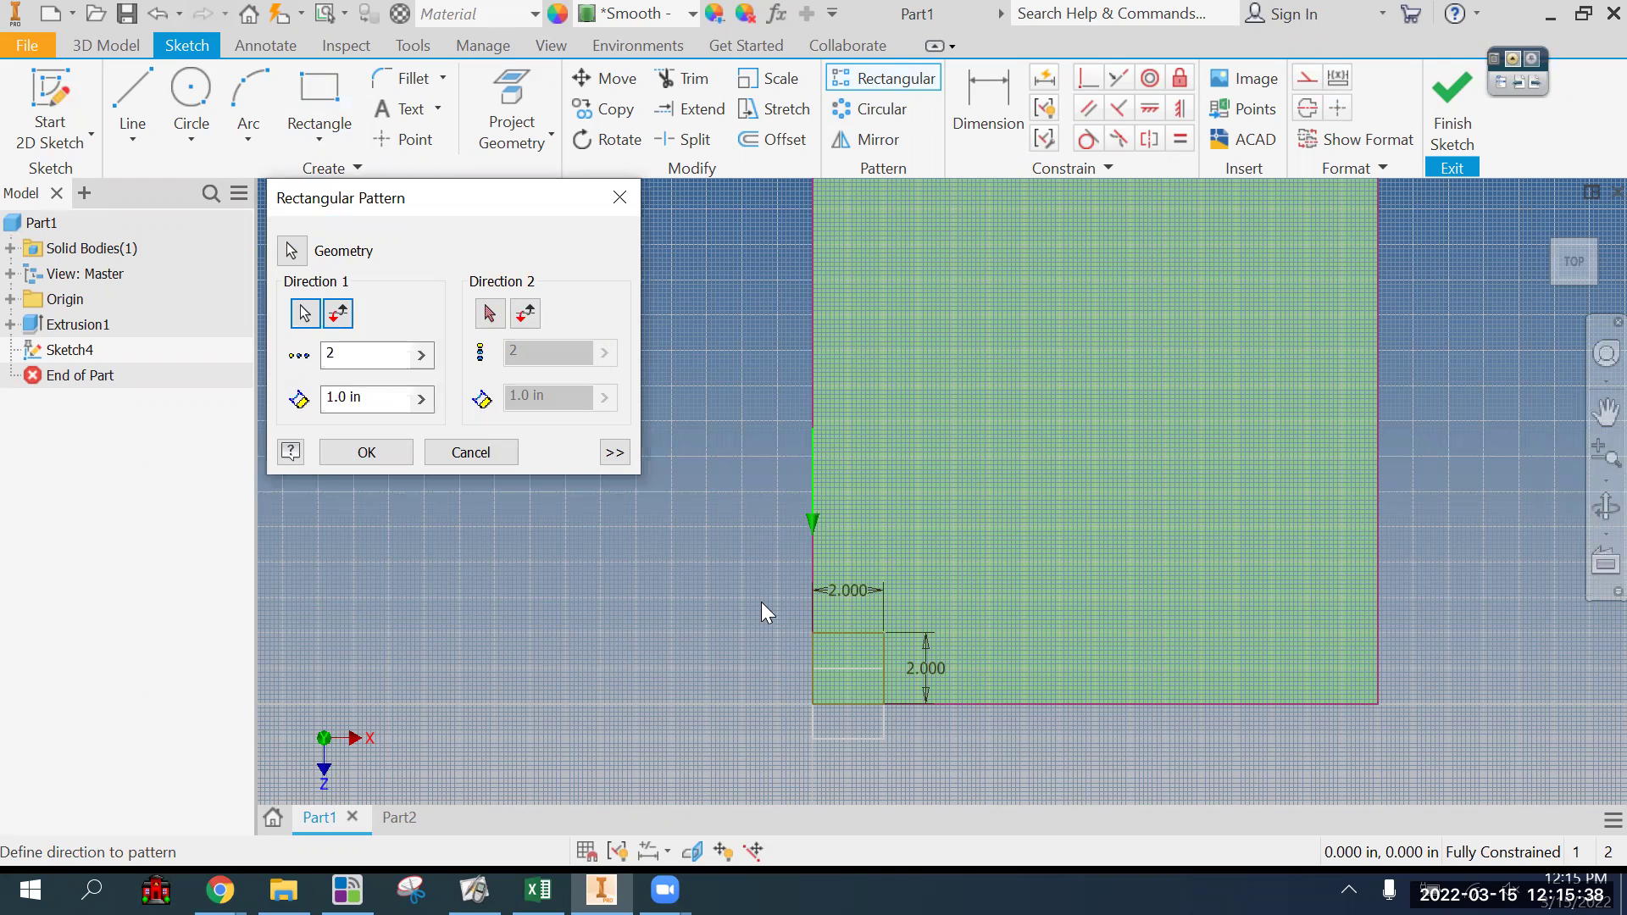
{"action": "left_click", "coordinate": [338, 314]}
{"action": "double_click", "coordinate": [348, 352]}
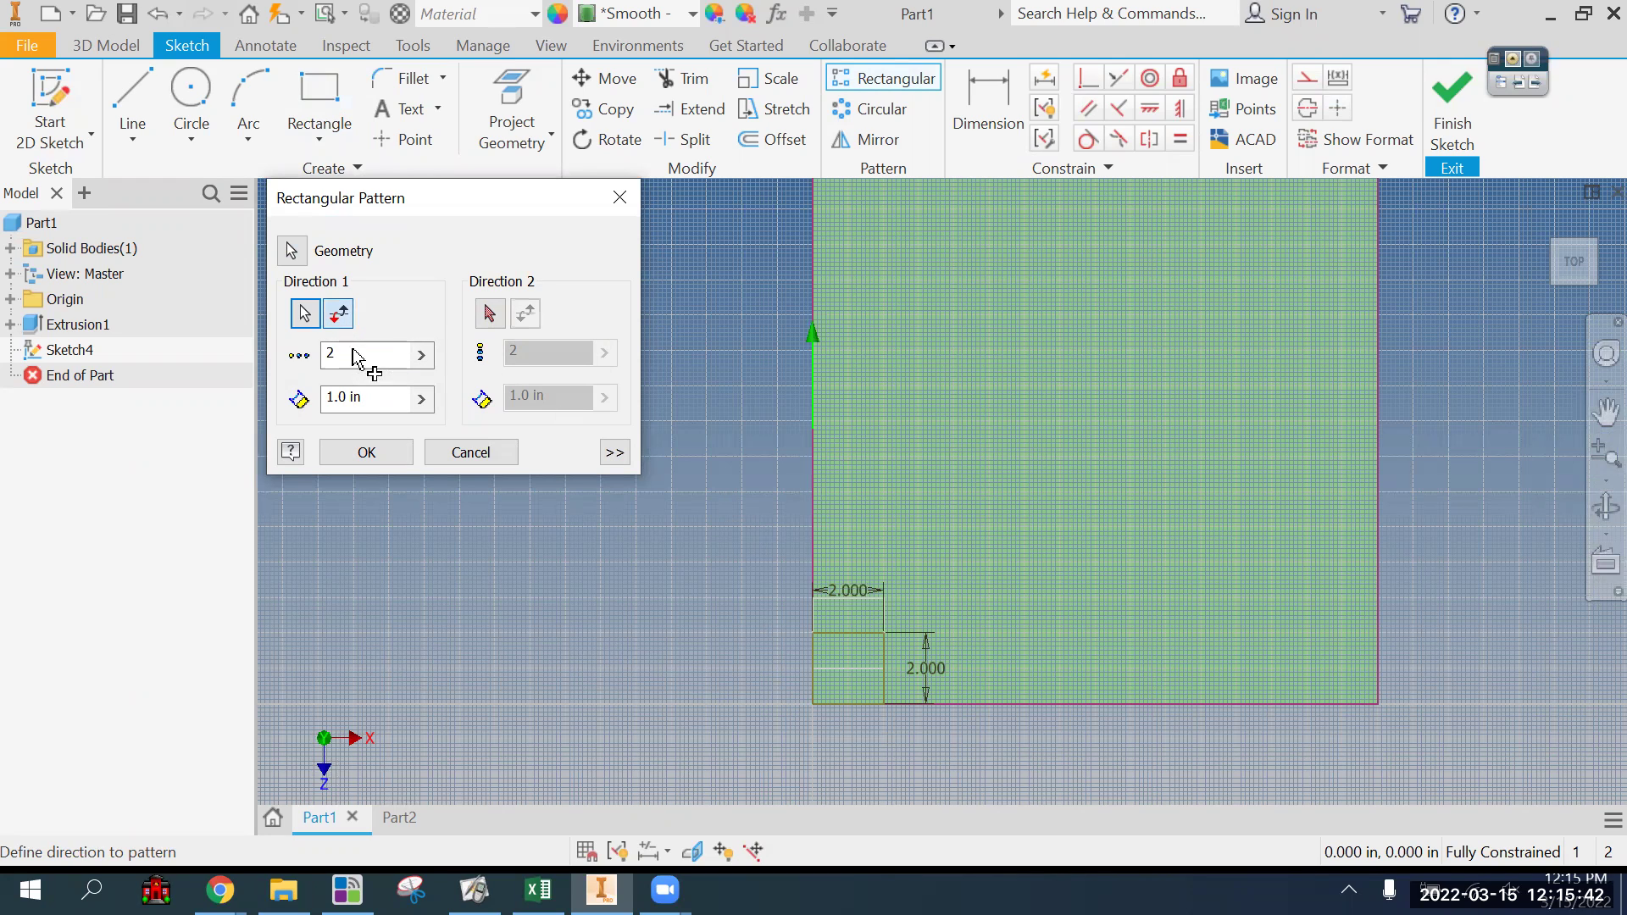
{"action": "type", "text": "8"}
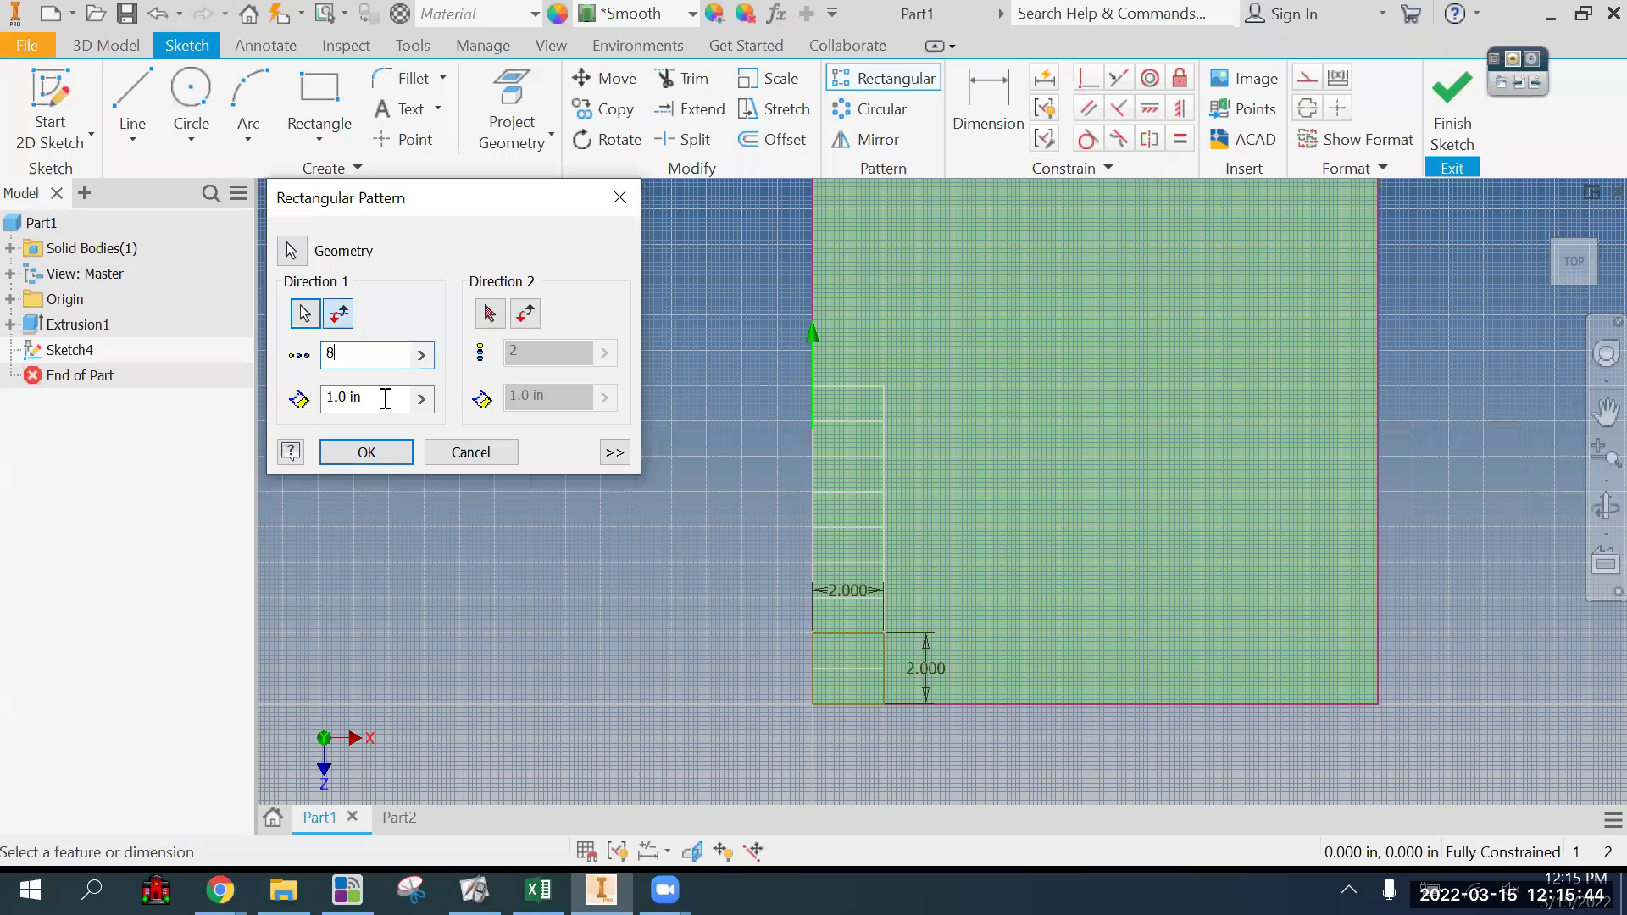
{"action": "key", "text": "Tab"}
{"action": "type", "text": "2"}
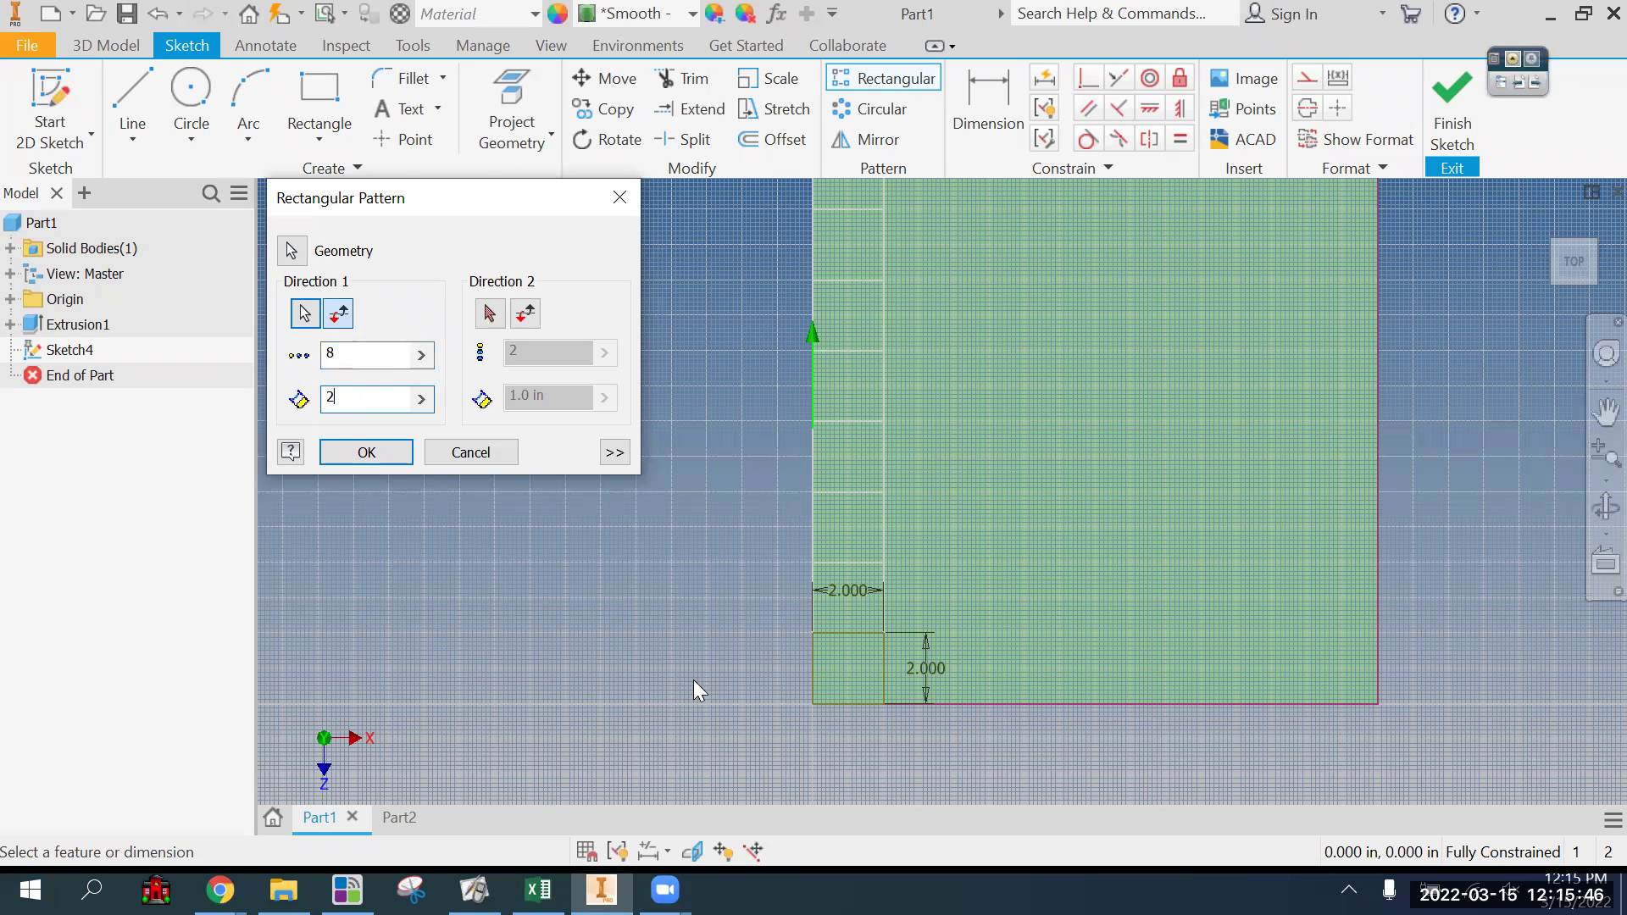
Step: Set Direction 2 along the bottom edge, 8 copies at 2 in, and apply the pattern
{"action": "scroll", "coordinate": [694, 682], "scroll_direction": "down", "scroll_amount": 3}
{"action": "left_click", "coordinate": [487, 316]}
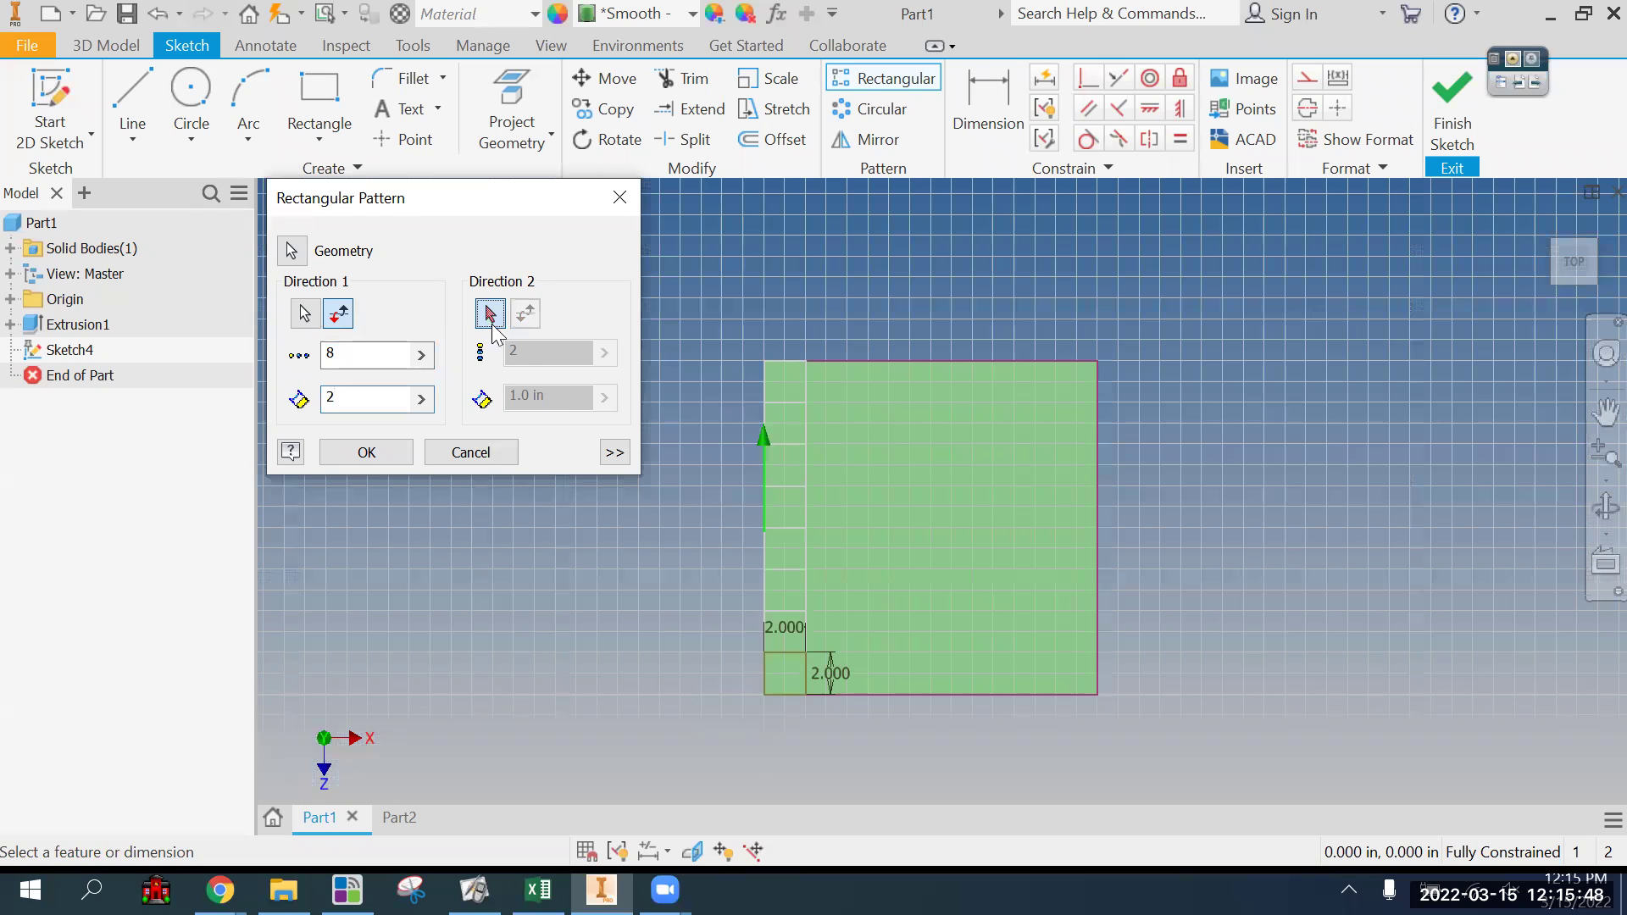
{"action": "left_click", "coordinate": [861, 696]}
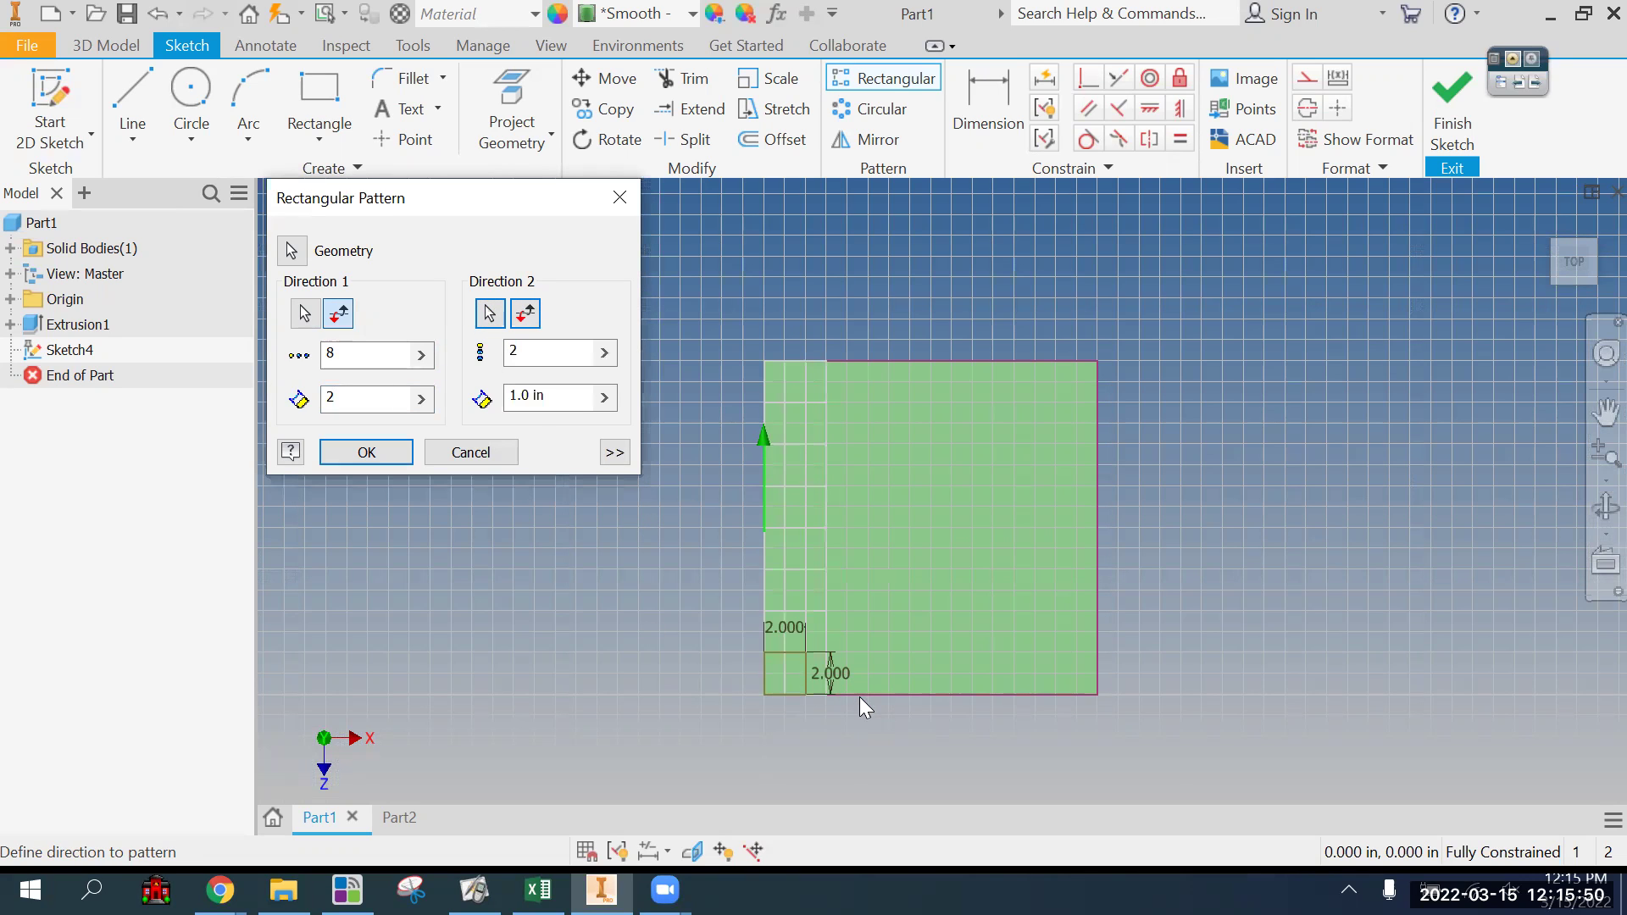
{"action": "key", "text": "Tab"}
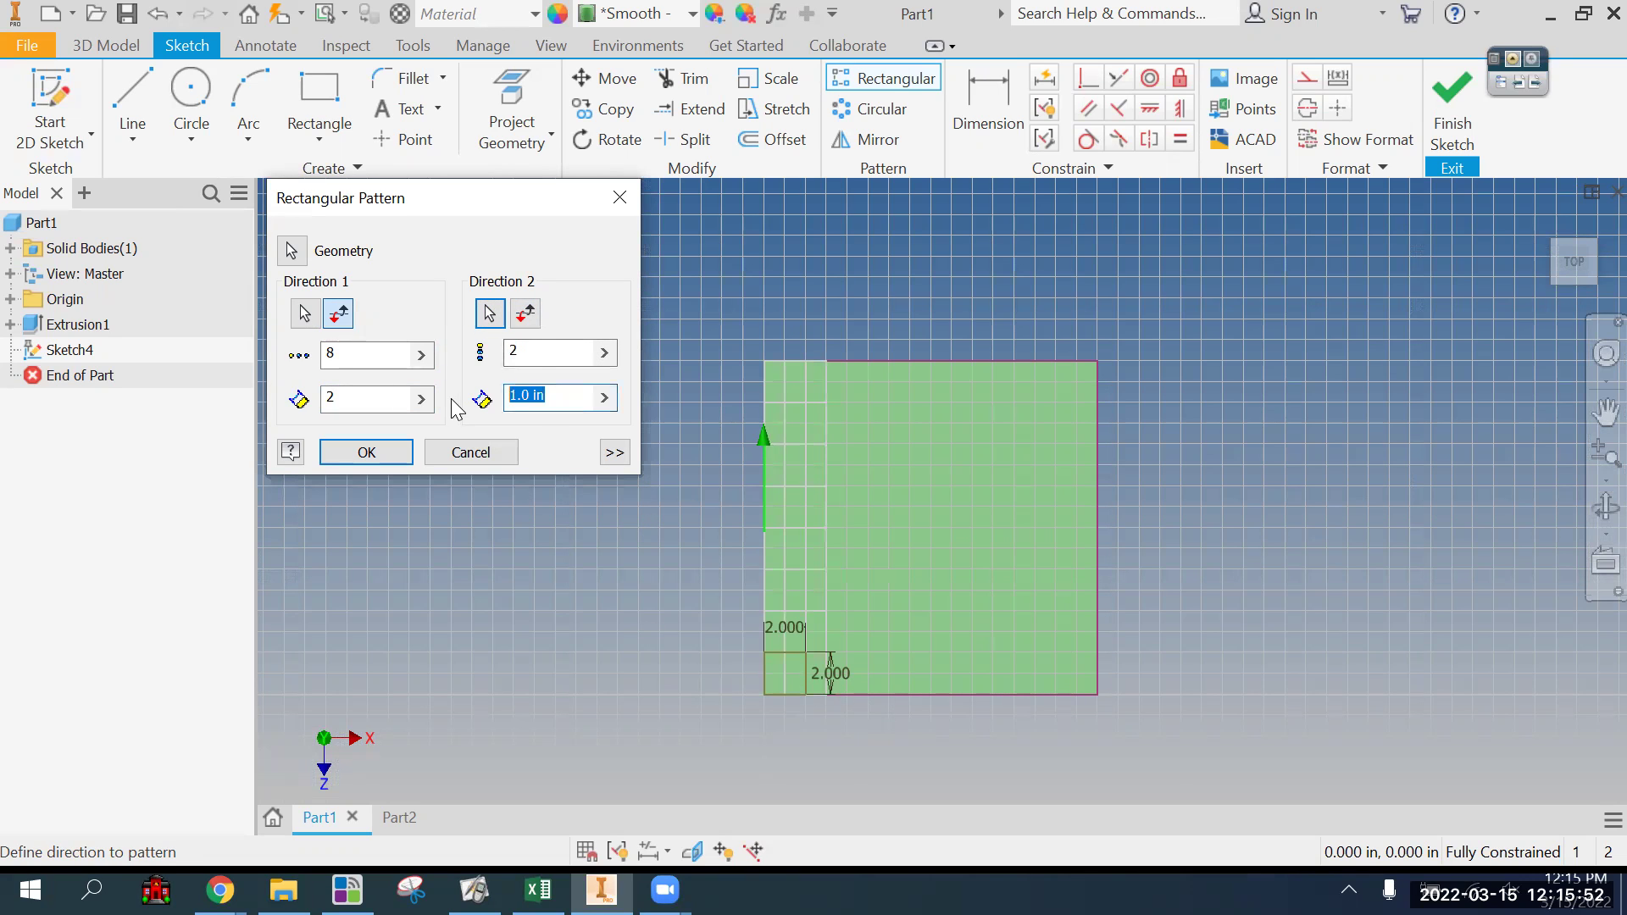
{"action": "type", "text": "2"}
{"action": "left_click", "coordinate": [570, 353]}
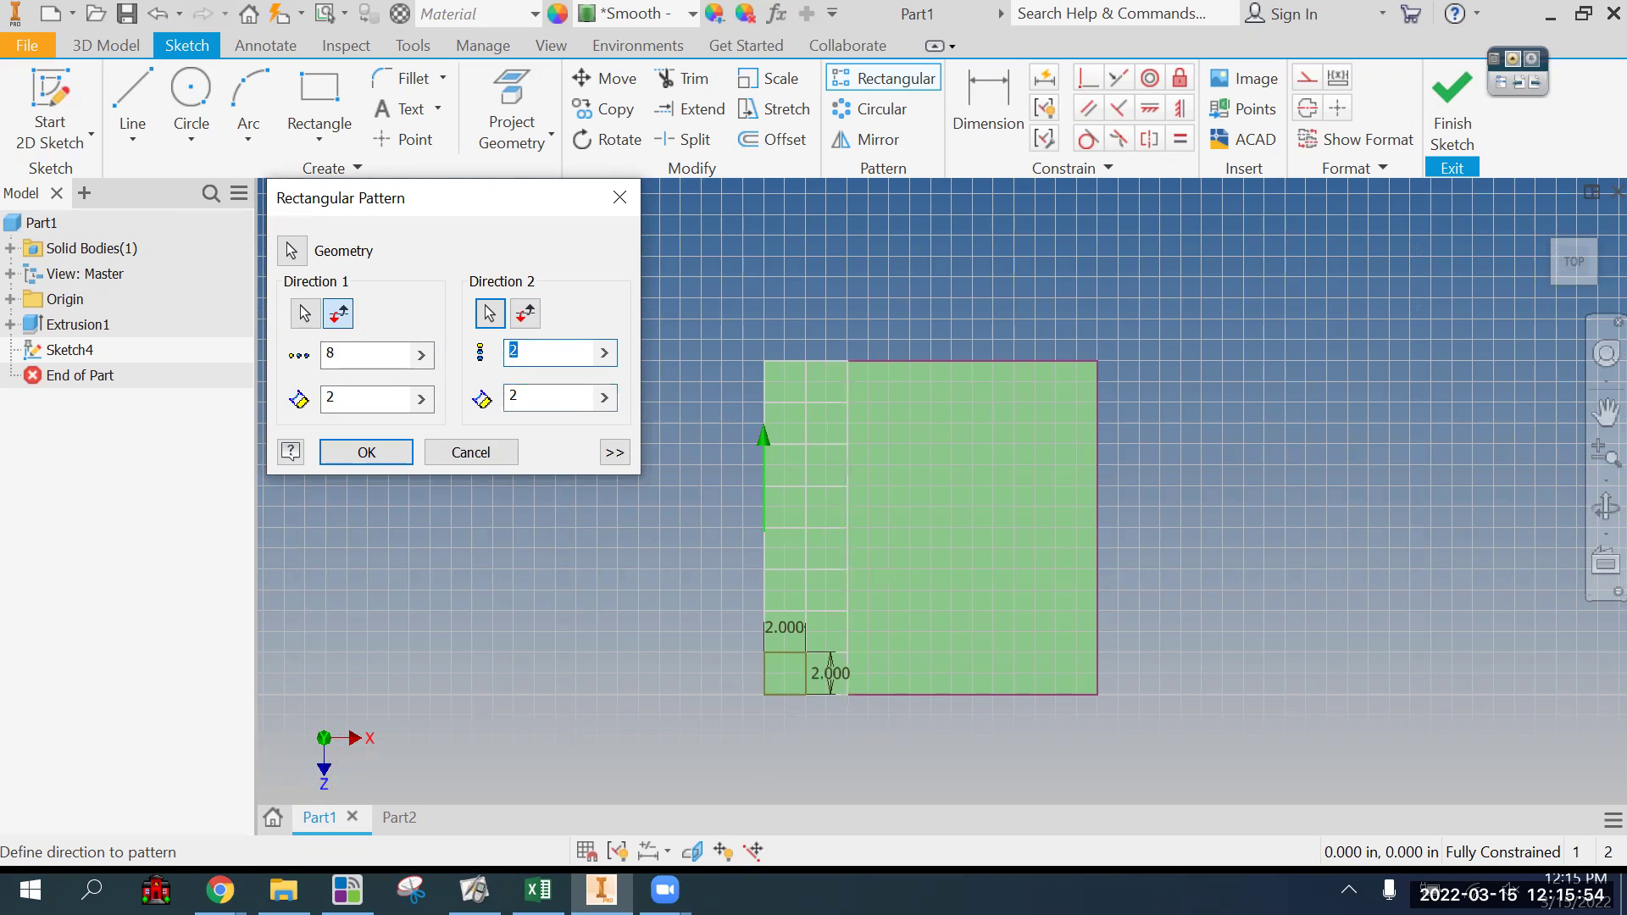
{"action": "type", "text": "8"}
{"action": "left_click", "coordinate": [366, 452]}
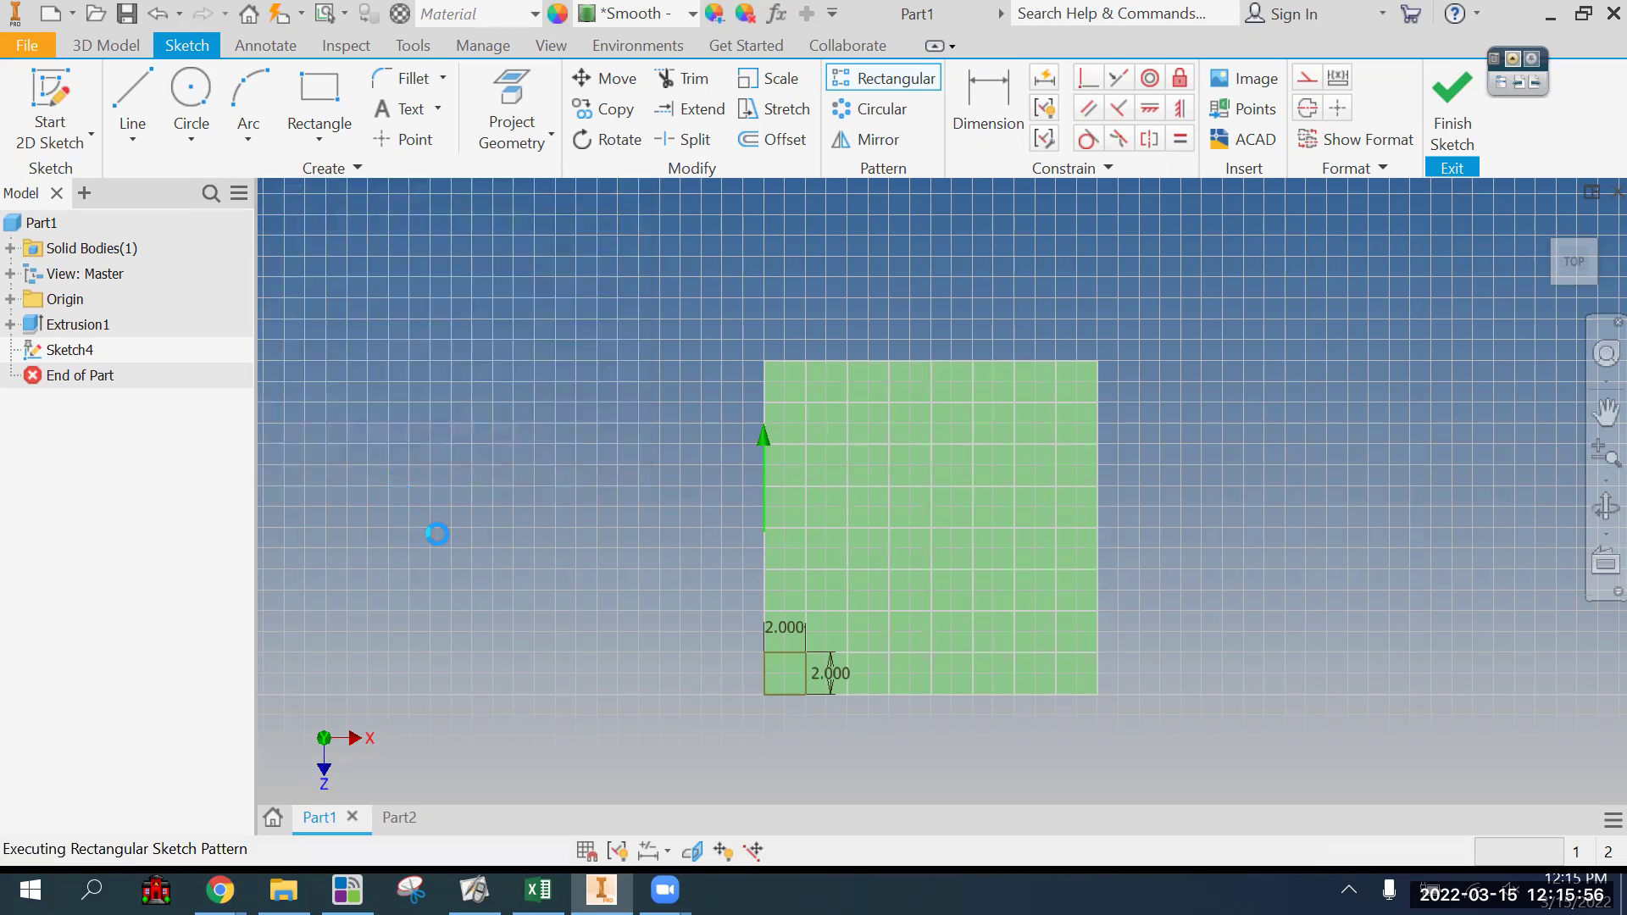
{"action": "middle_click_drag", "start_coordinate": [599, 556], "coordinate": [81, 102], "text": "shift"}
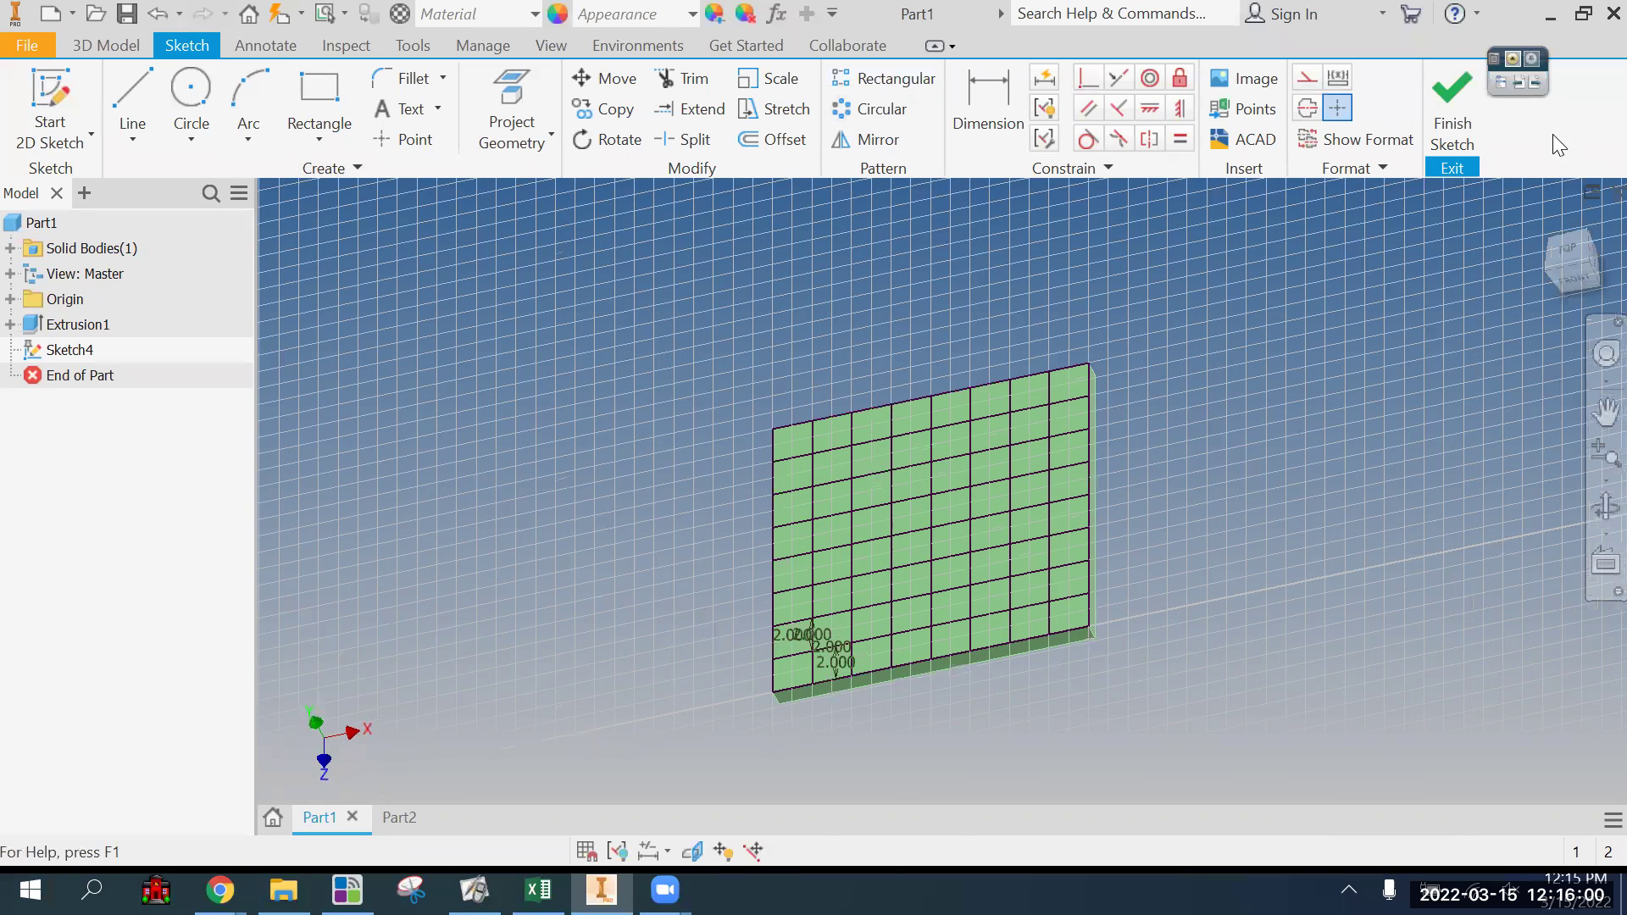
Step: Finish the sketch and start an extrude, picking alternating squares in the upper rows
{"action": "key", "text": "ctrl+Return"}
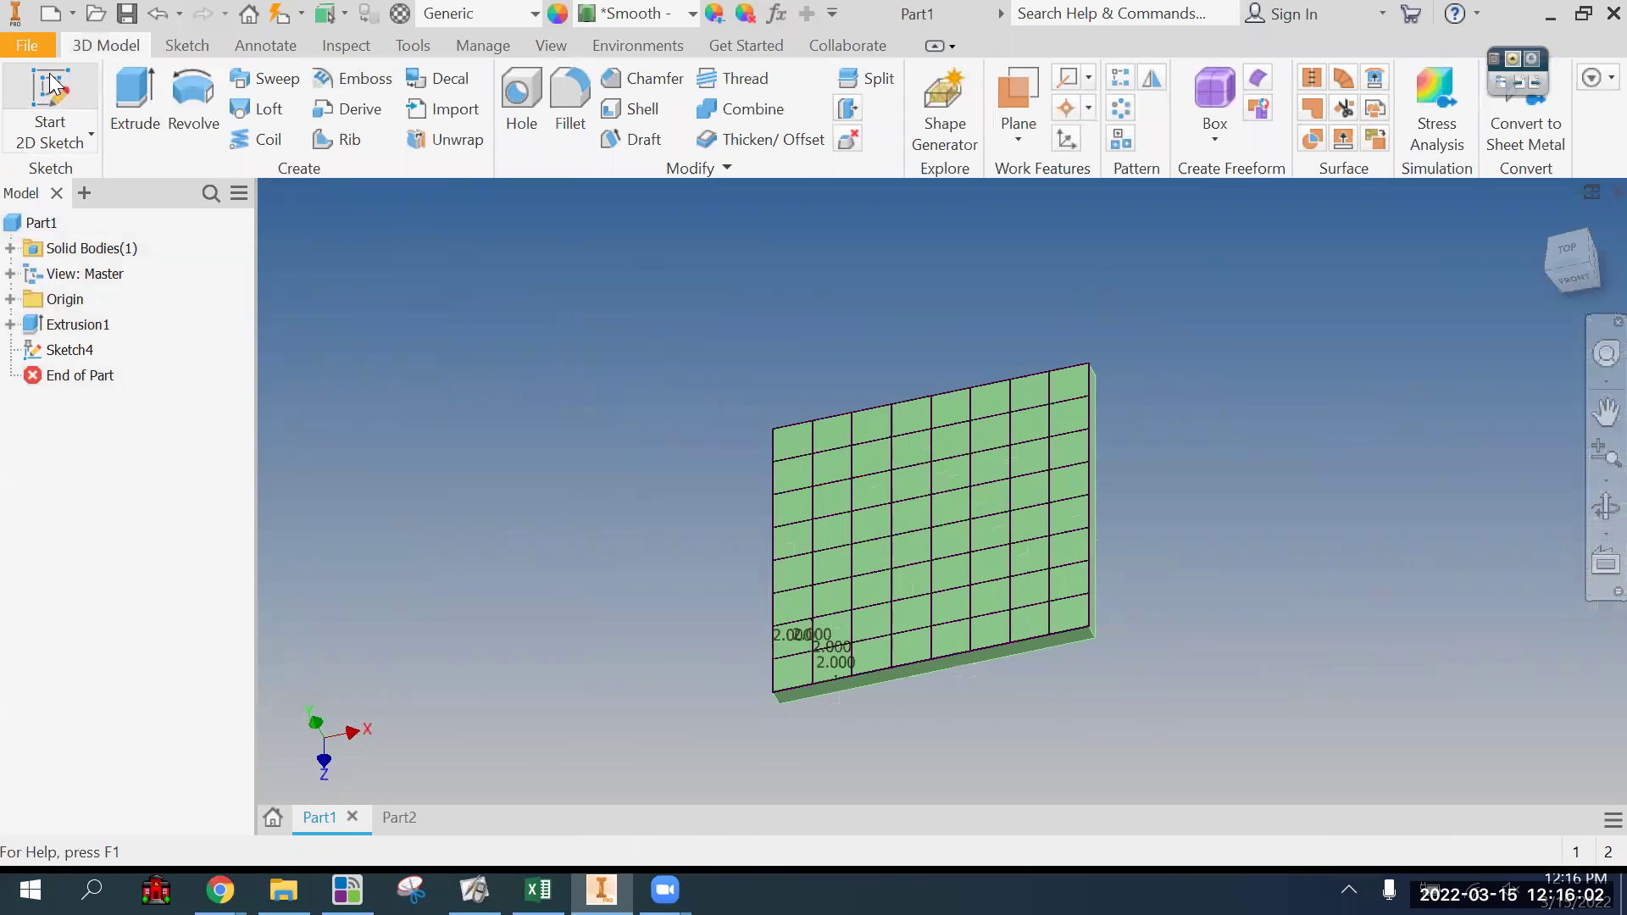
{"action": "left_click", "coordinate": [134, 100]}
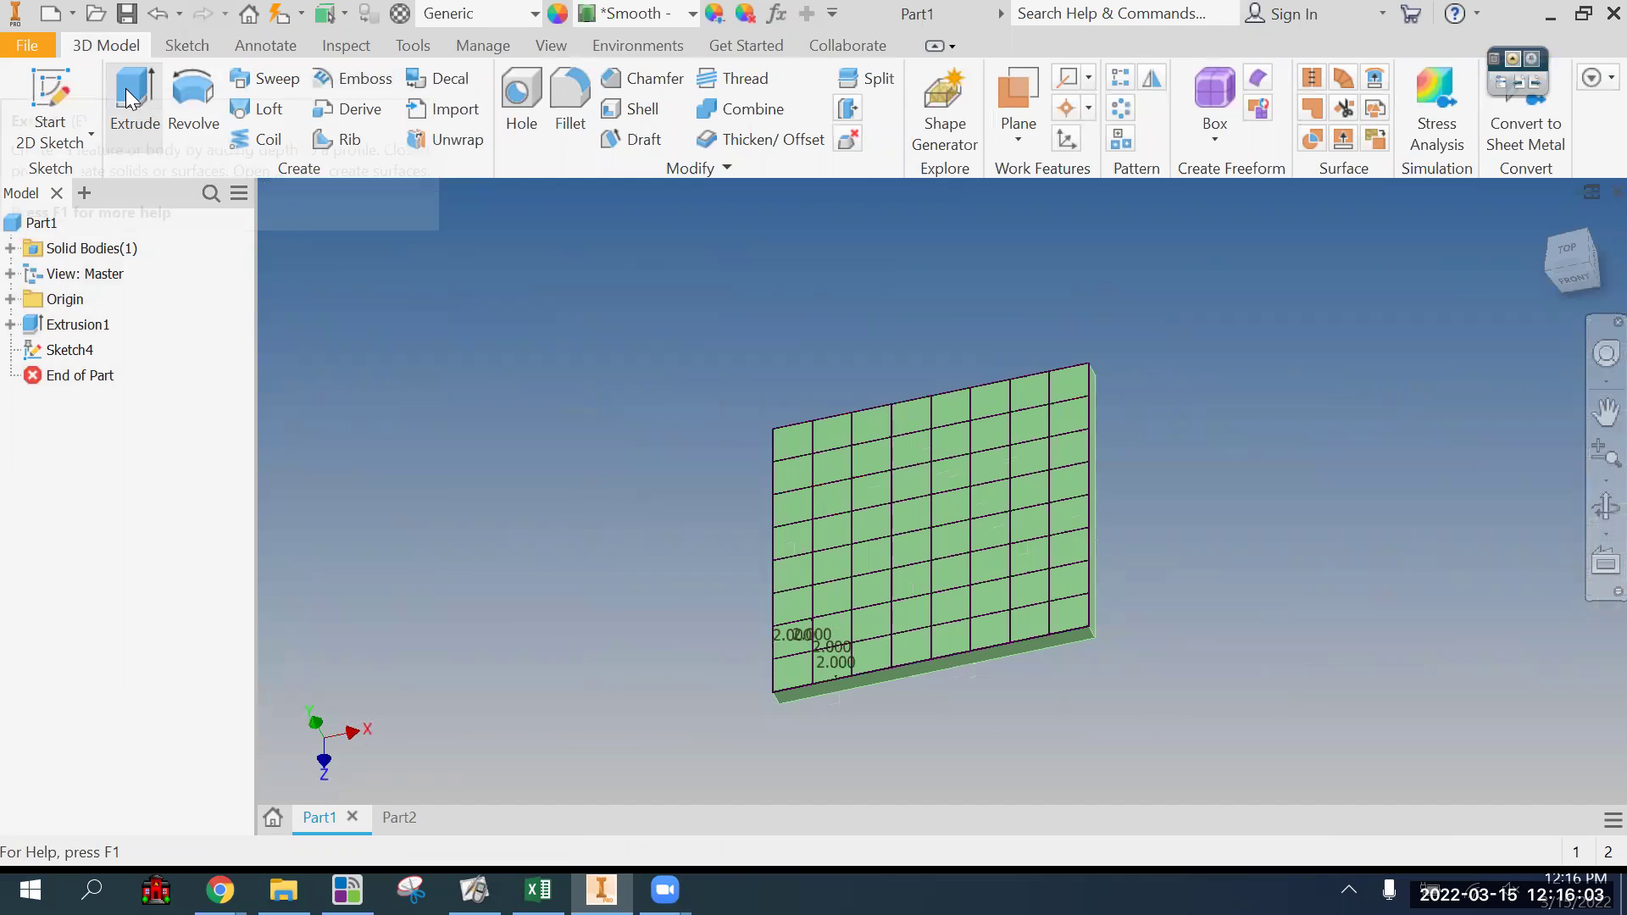
{"action": "left_click", "coordinate": [801, 449]}
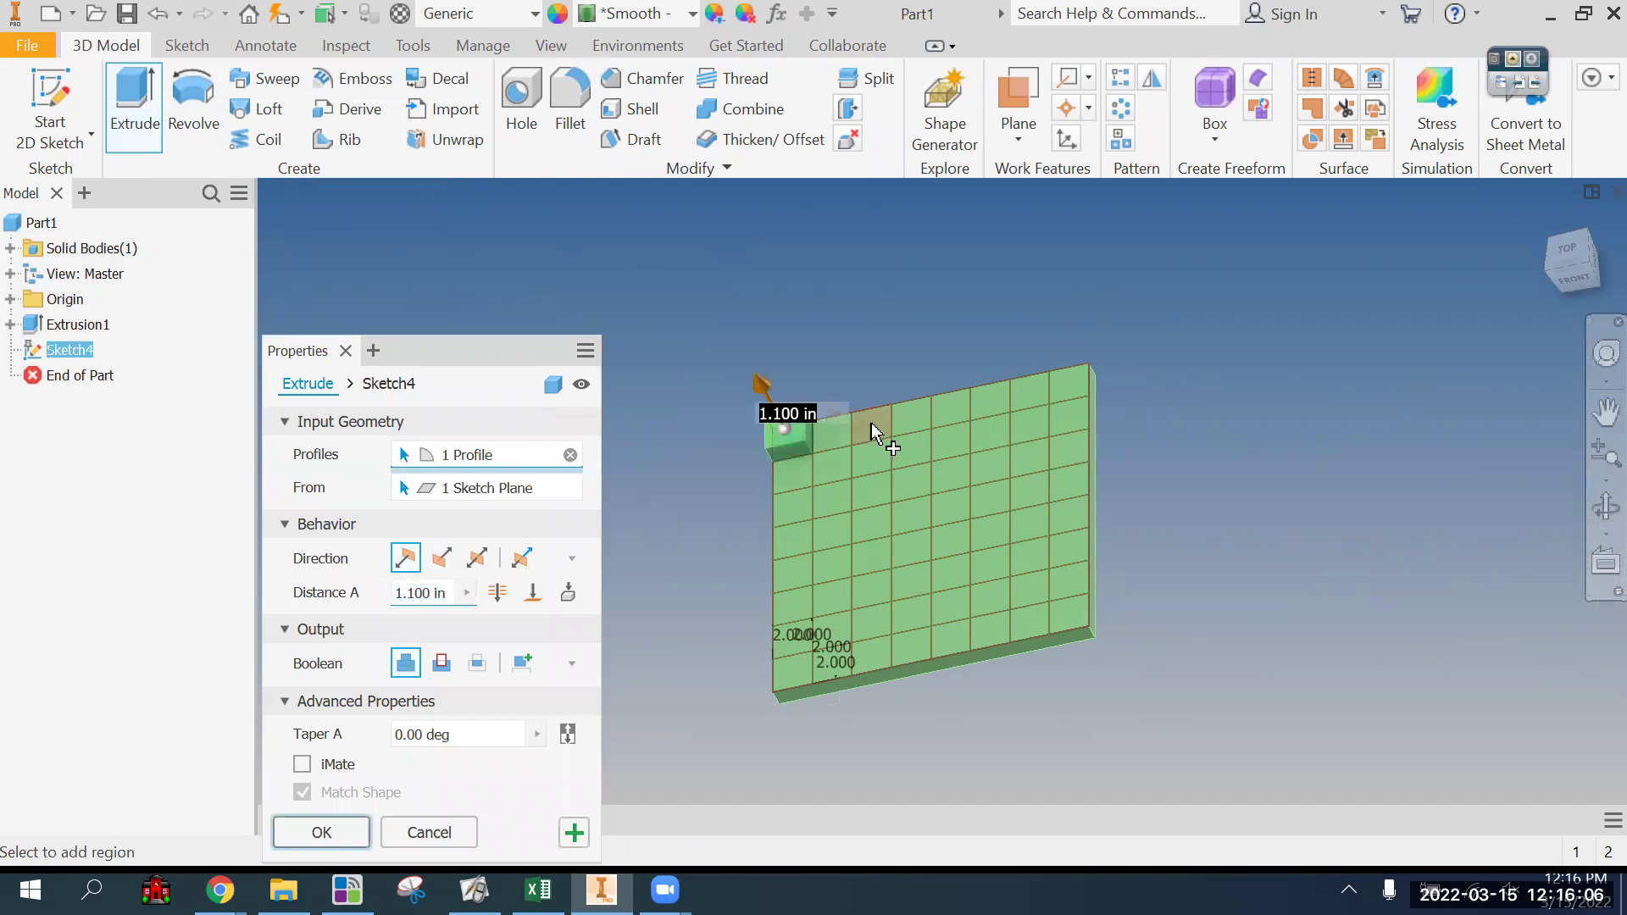
{"action": "left_click", "coordinate": [958, 406]}
{"action": "left_click", "coordinate": [1032, 390]}
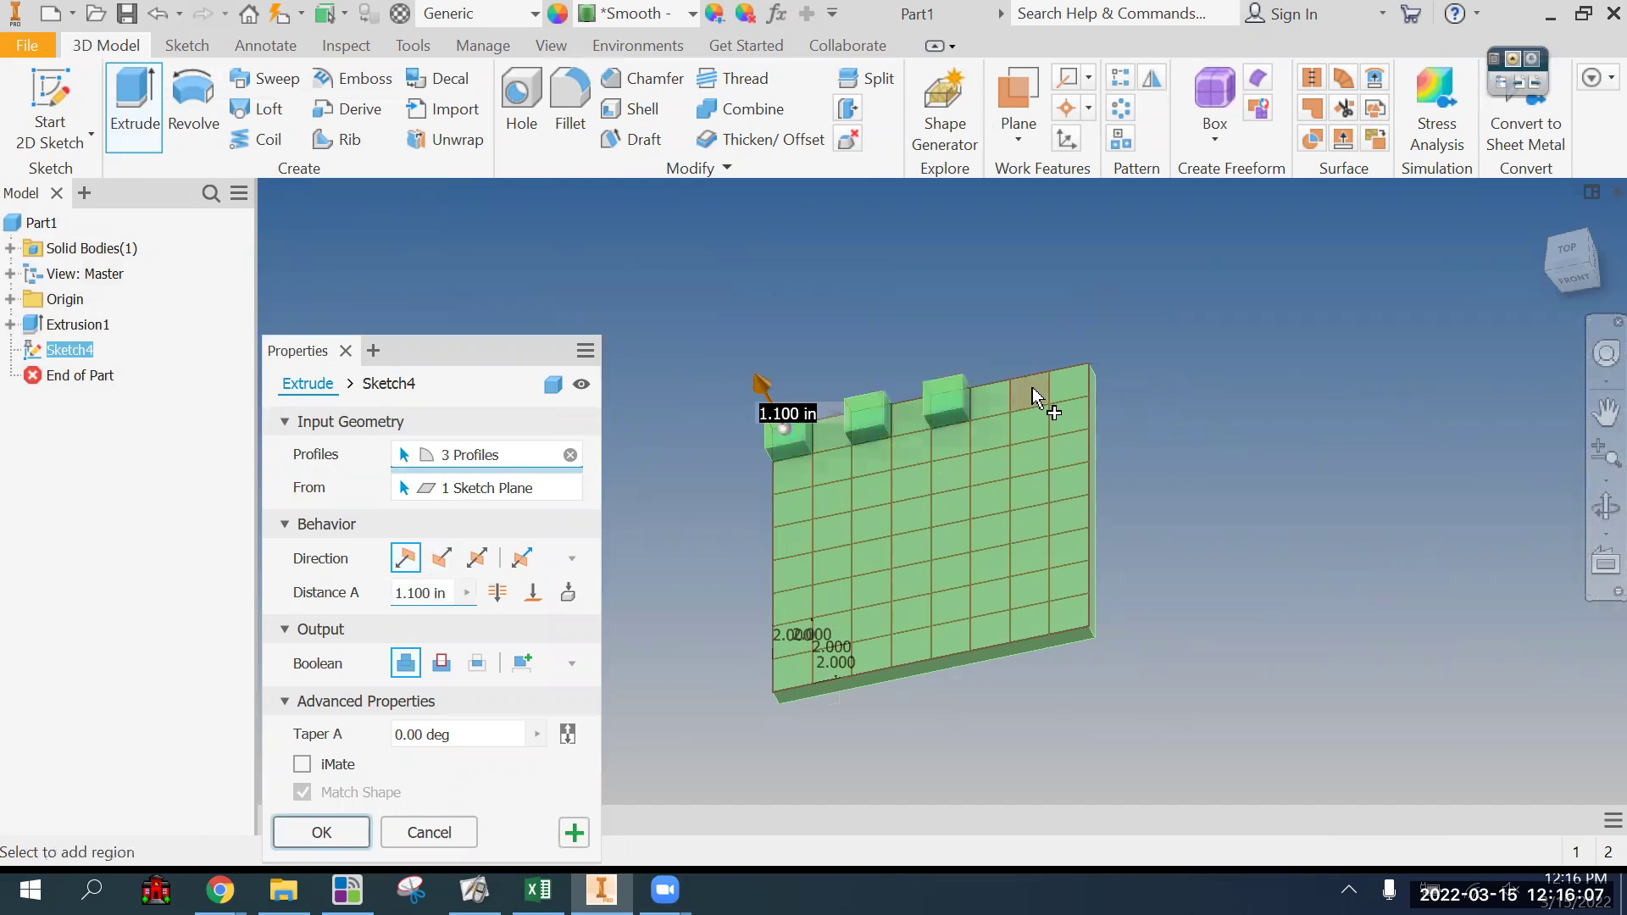
{"action": "left_click", "coordinate": [1060, 425]}
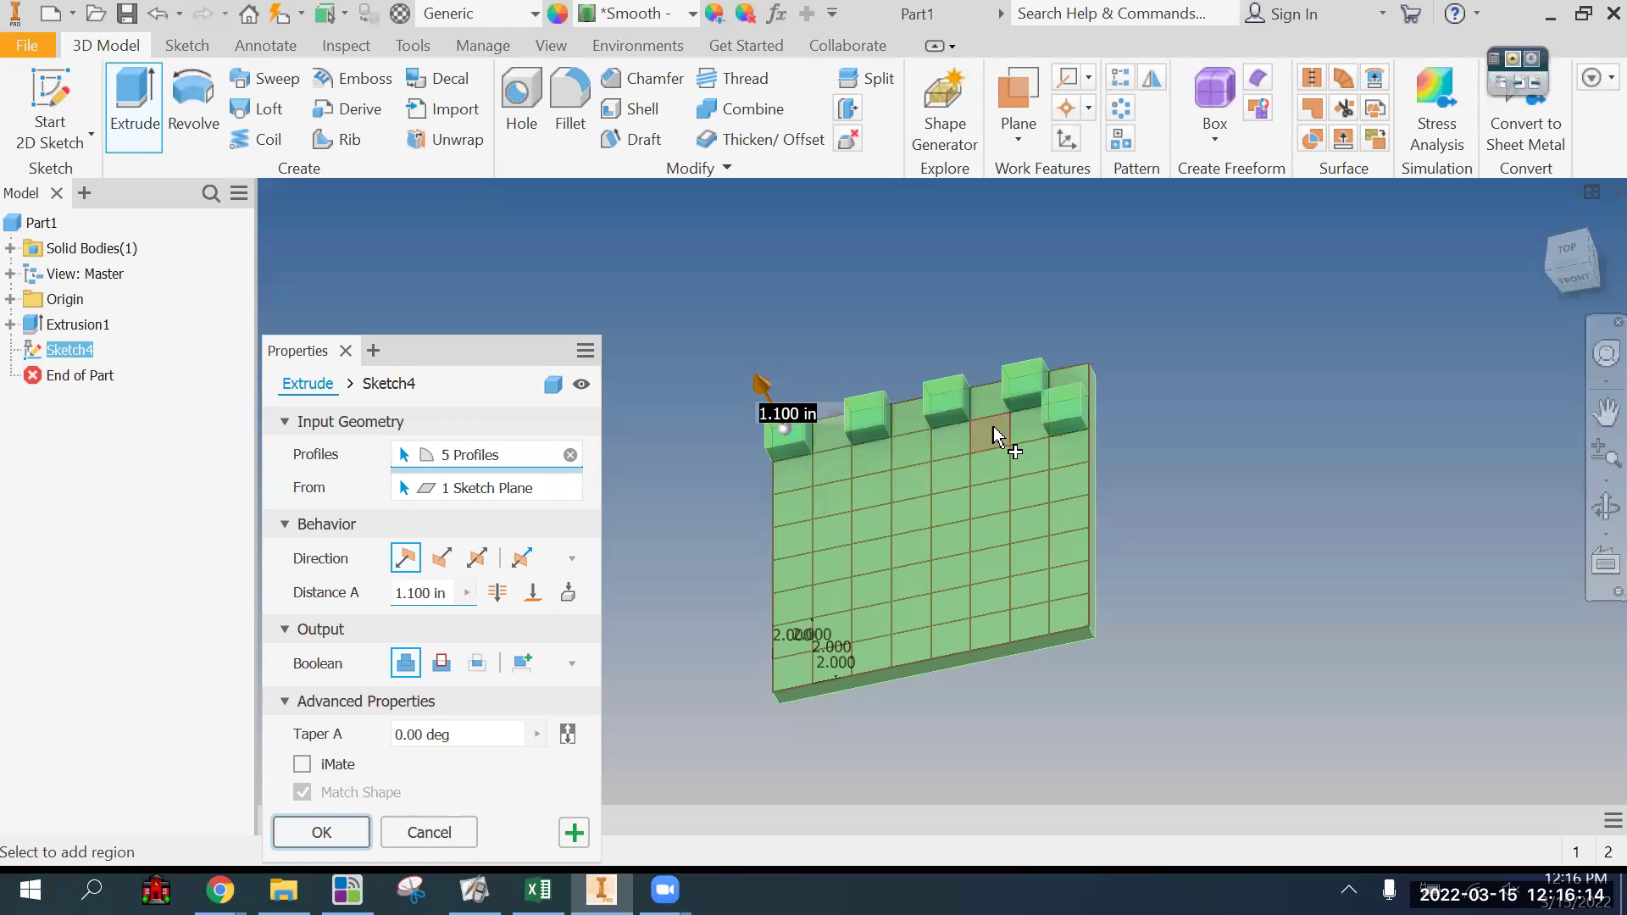
{"action": "left_click", "coordinate": [988, 434]}
{"action": "left_click", "coordinate": [912, 449]}
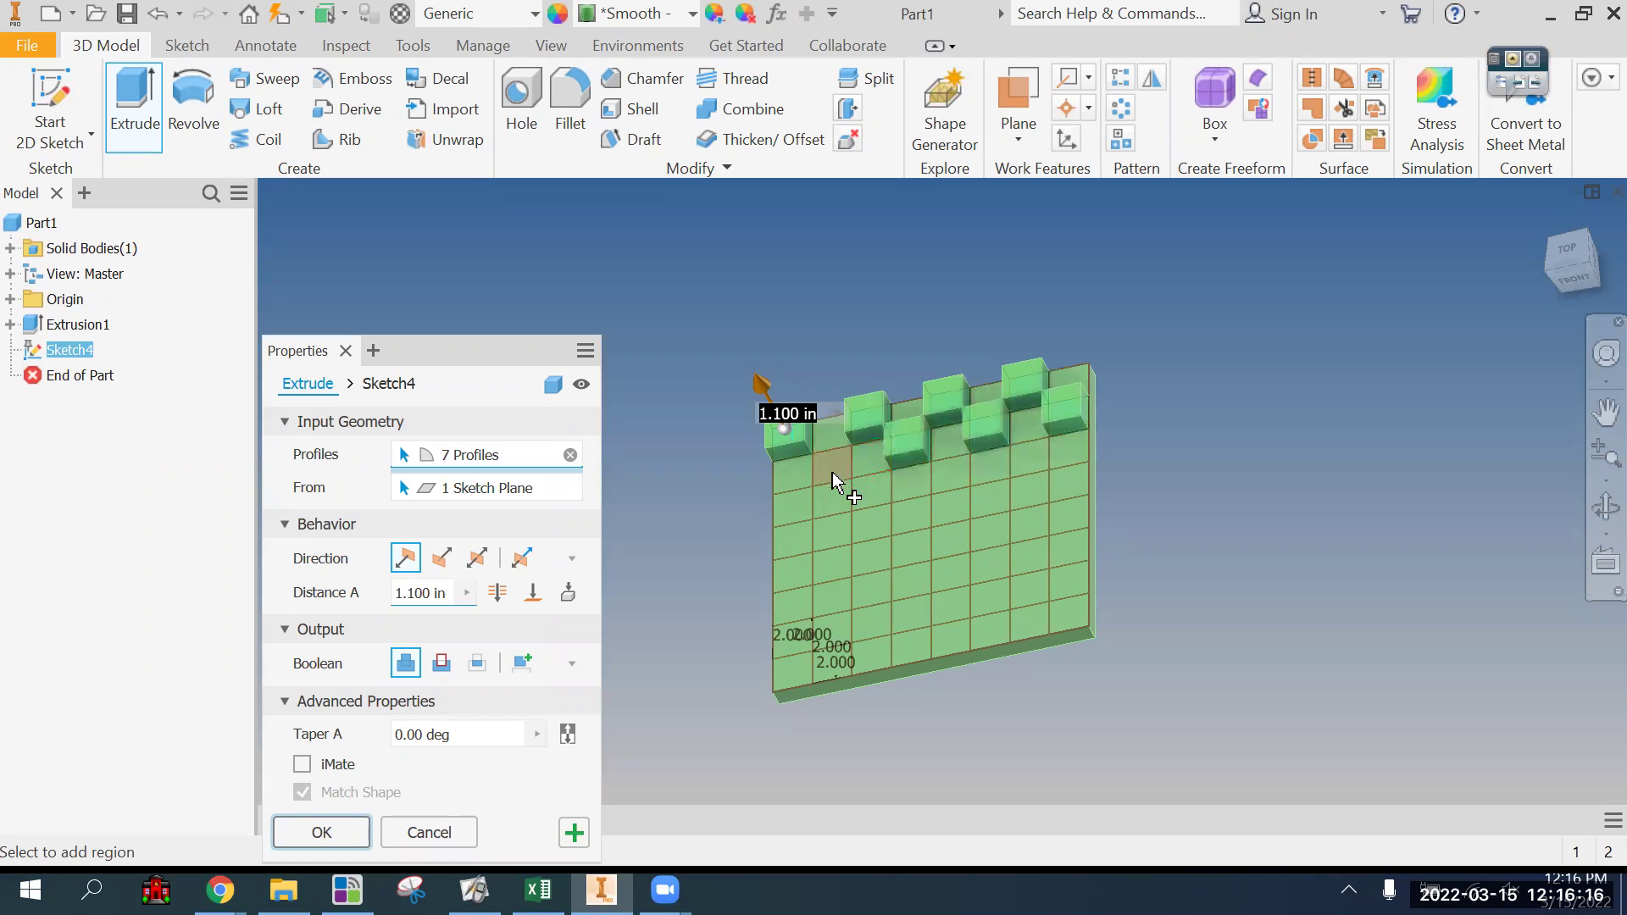
{"action": "left_click", "coordinate": [830, 464]}
{"action": "left_click", "coordinate": [868, 502]}
{"action": "left_click", "coordinate": [955, 489]}
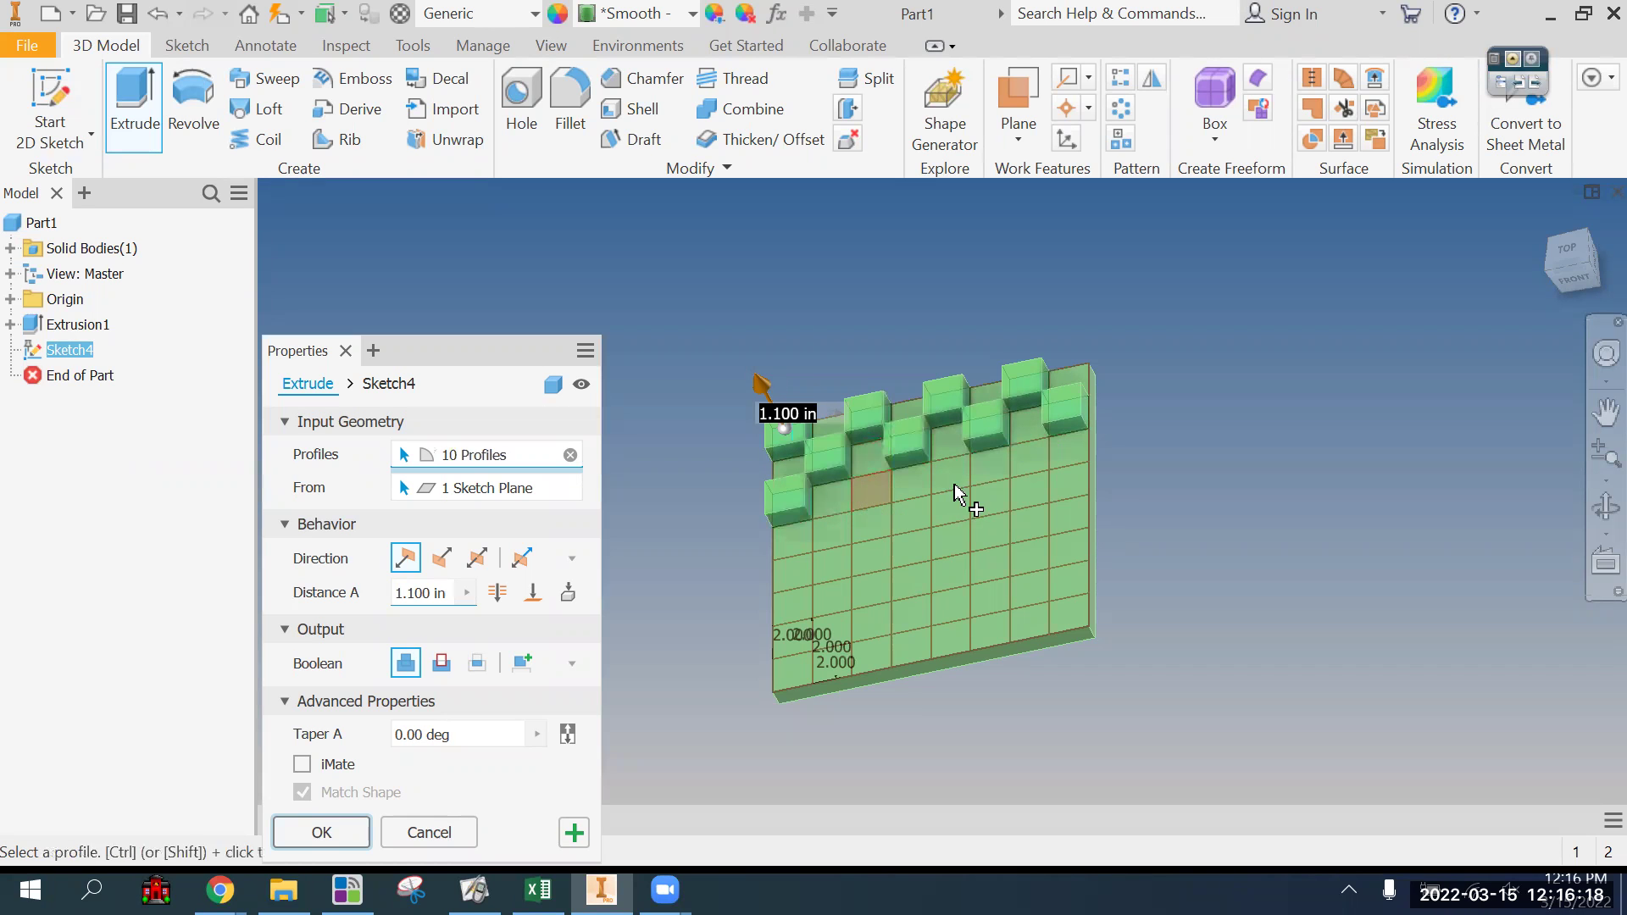
{"action": "left_click", "coordinate": [1061, 490]}
{"action": "left_click", "coordinate": [990, 496]}
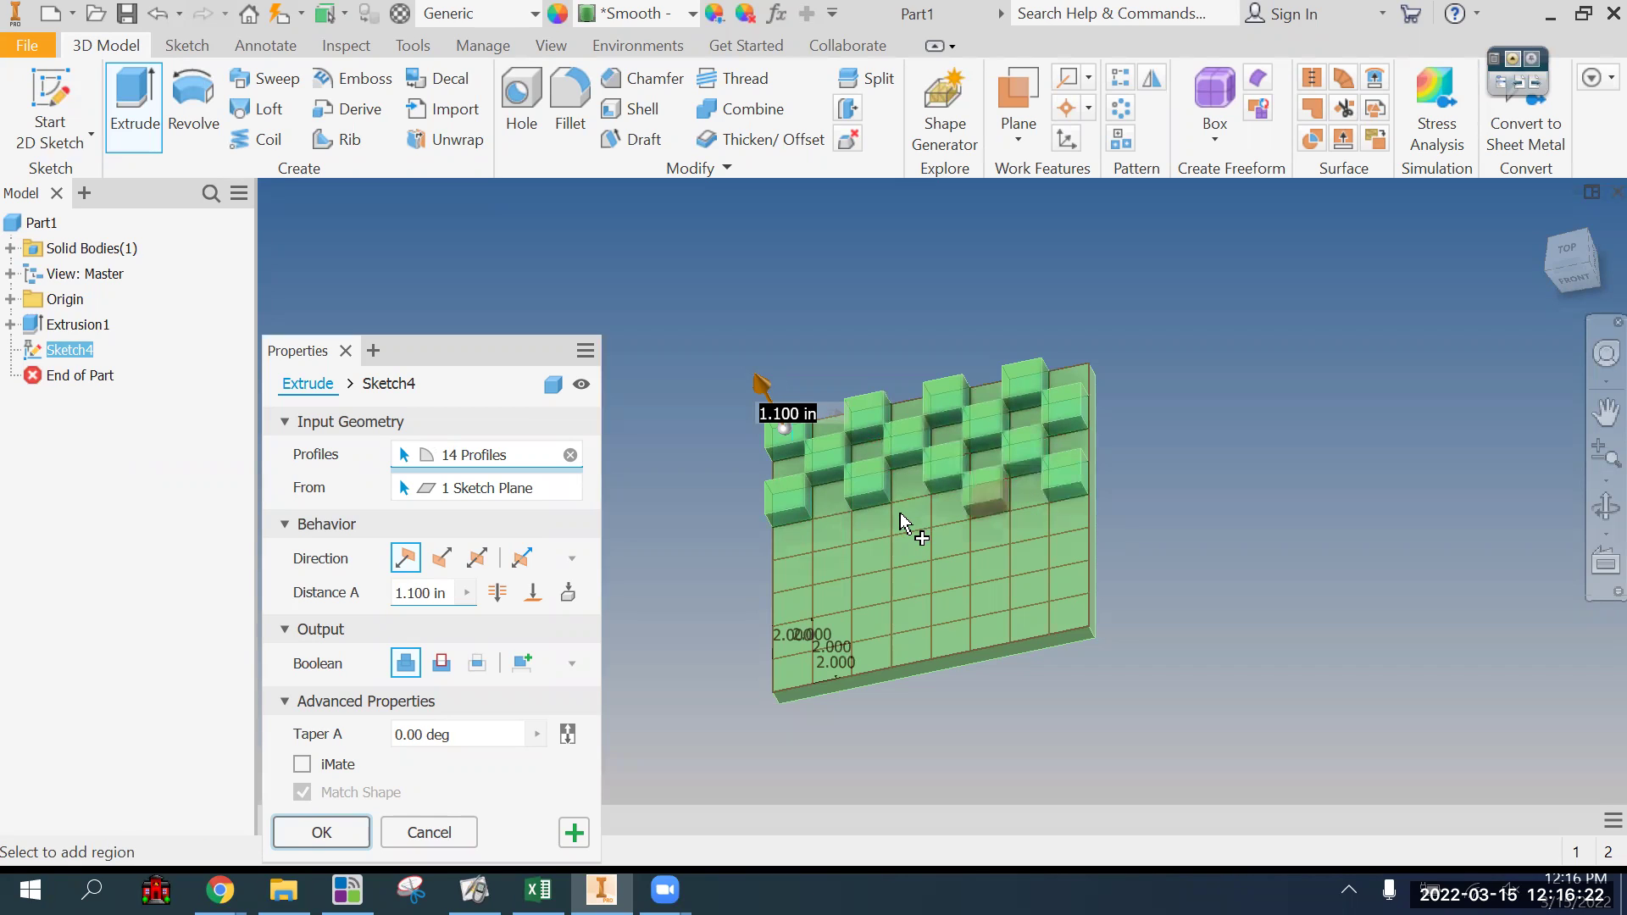
Step: Pick the remaining alternating squares, 32 in total, and extrude them 1.100 in
{"action": "left_click", "coordinate": [800, 582]}
{"action": "left_click", "coordinate": [877, 563]}
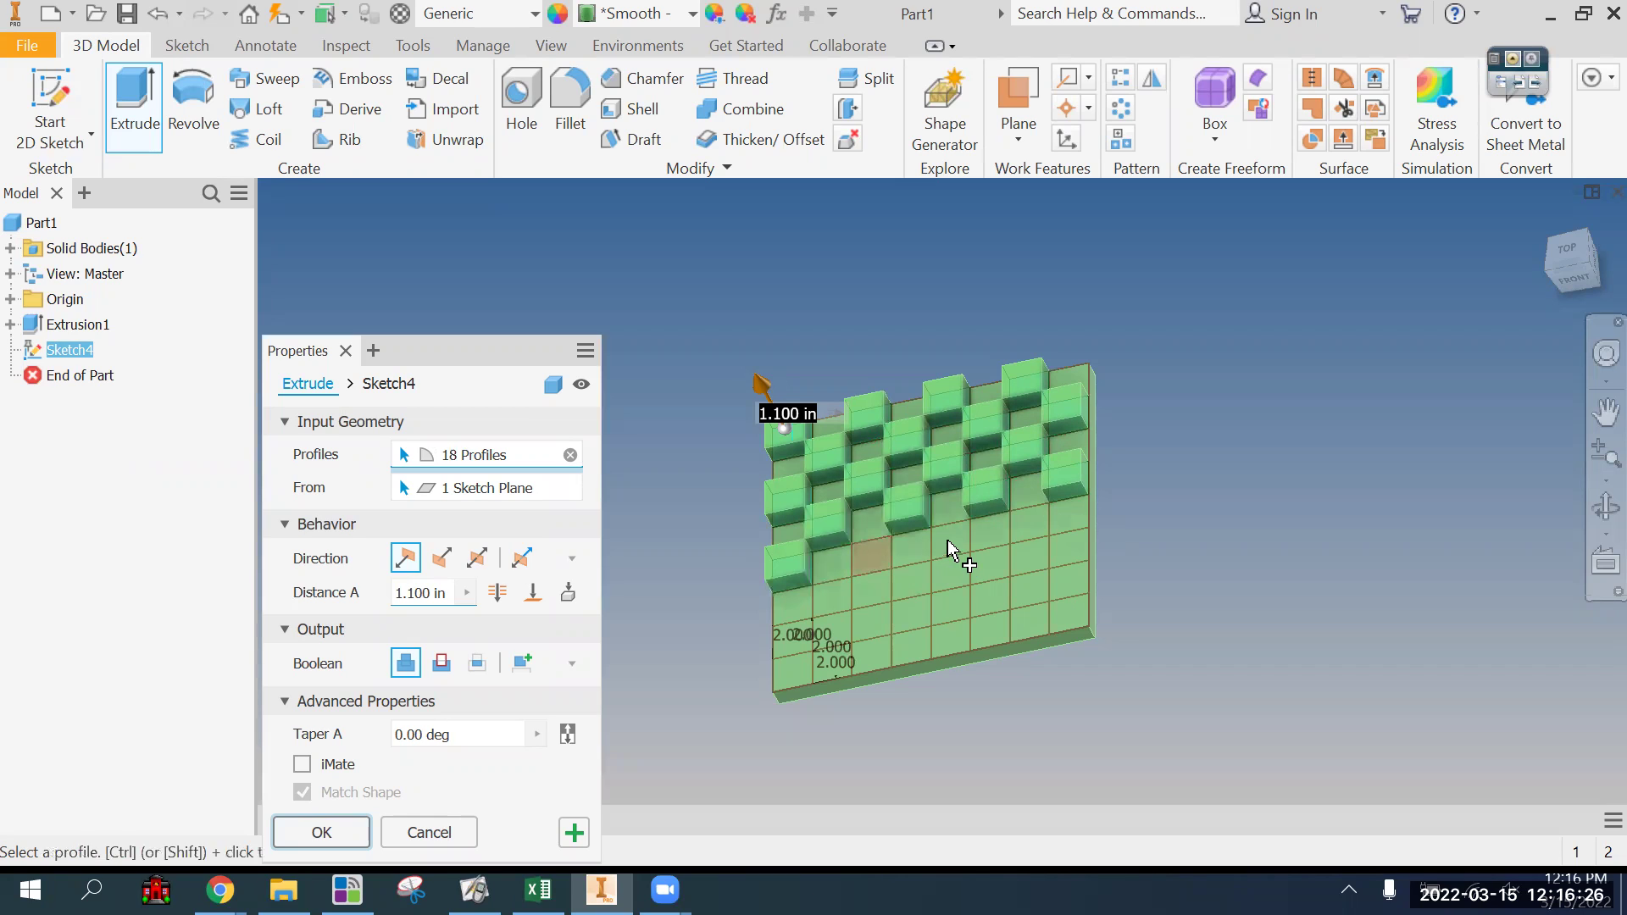
{"action": "left_click", "coordinate": [949, 549]}
{"action": "left_click", "coordinate": [1041, 534]}
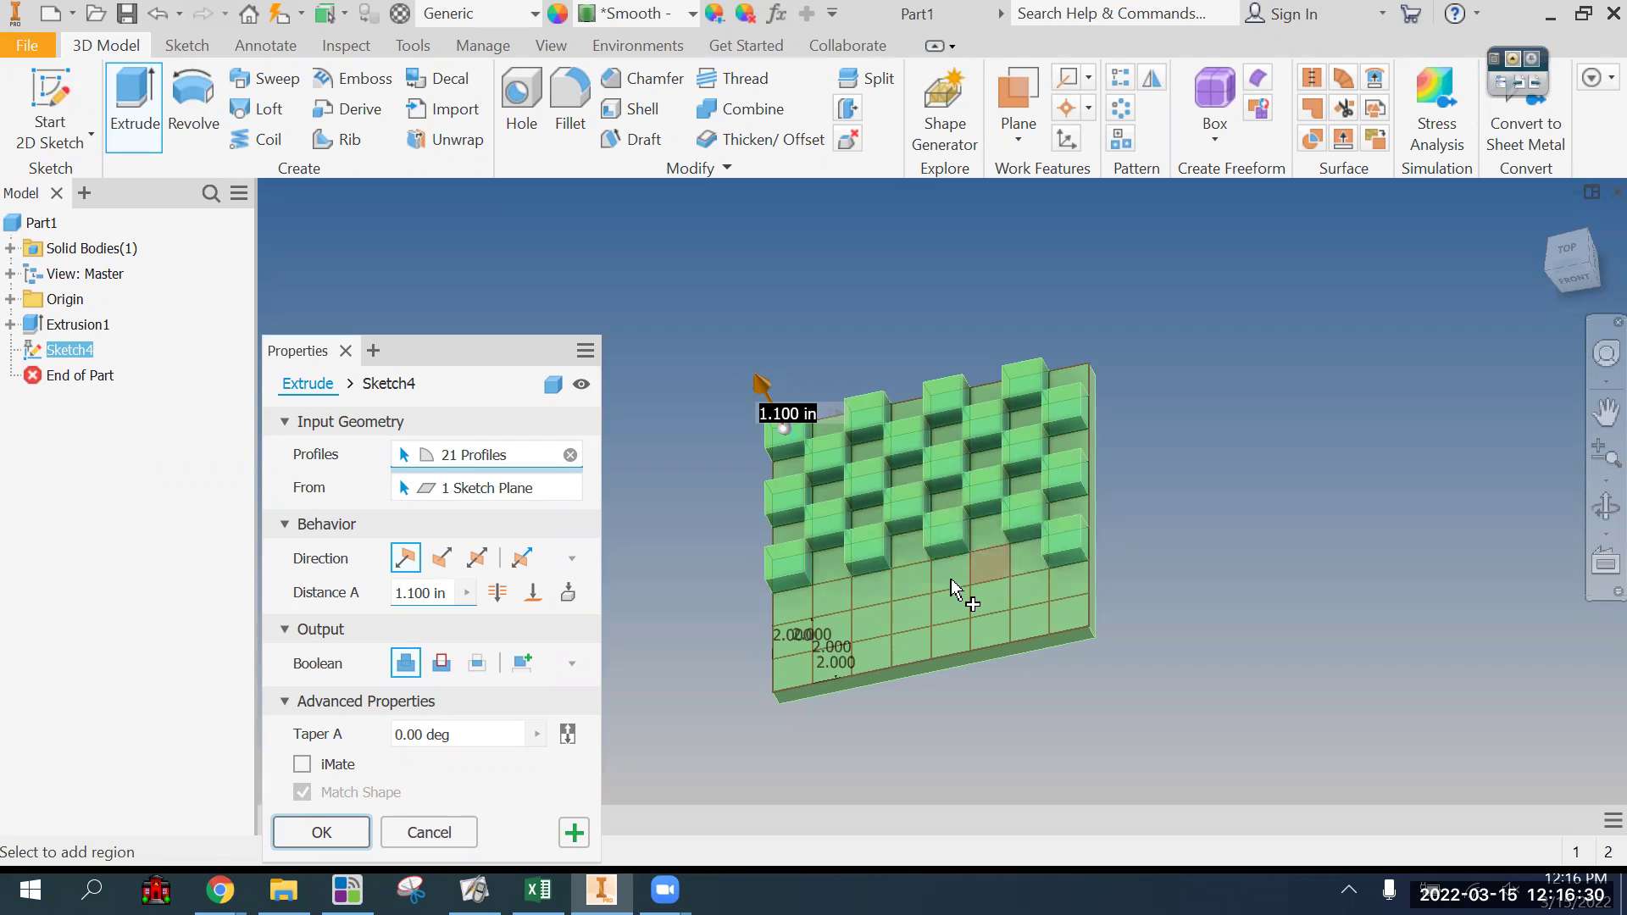
{"action": "left_click", "coordinate": [915, 594]}
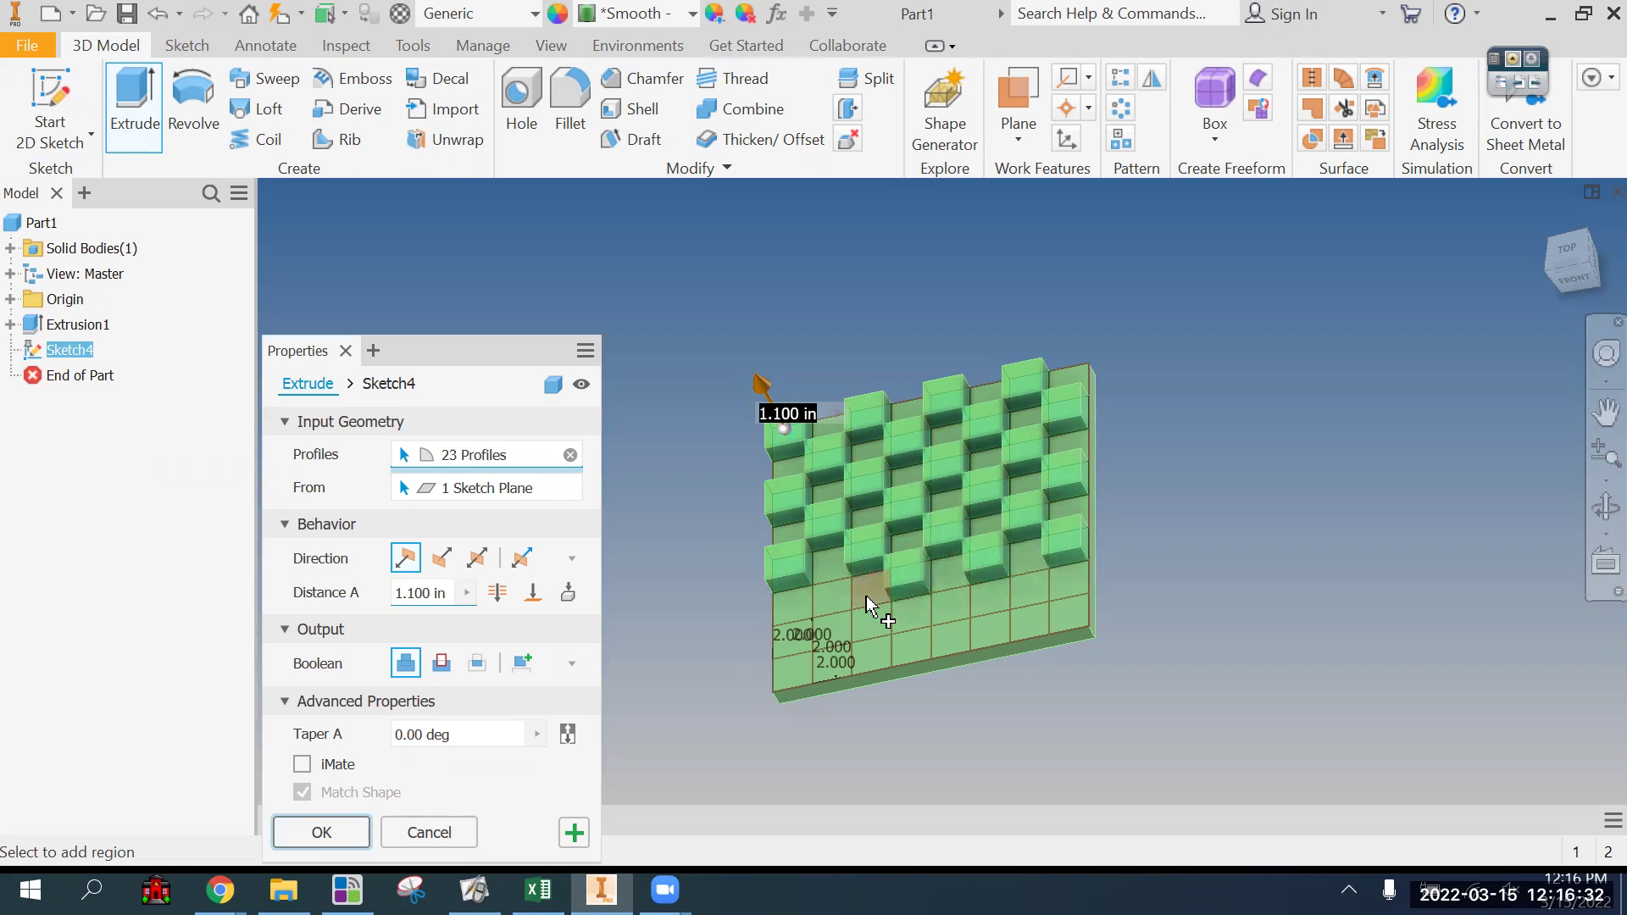
{"action": "scroll", "coordinate": [789, 648], "scroll_direction": "up", "scroll_amount": 2}
{"action": "left_click", "coordinate": [785, 644]}
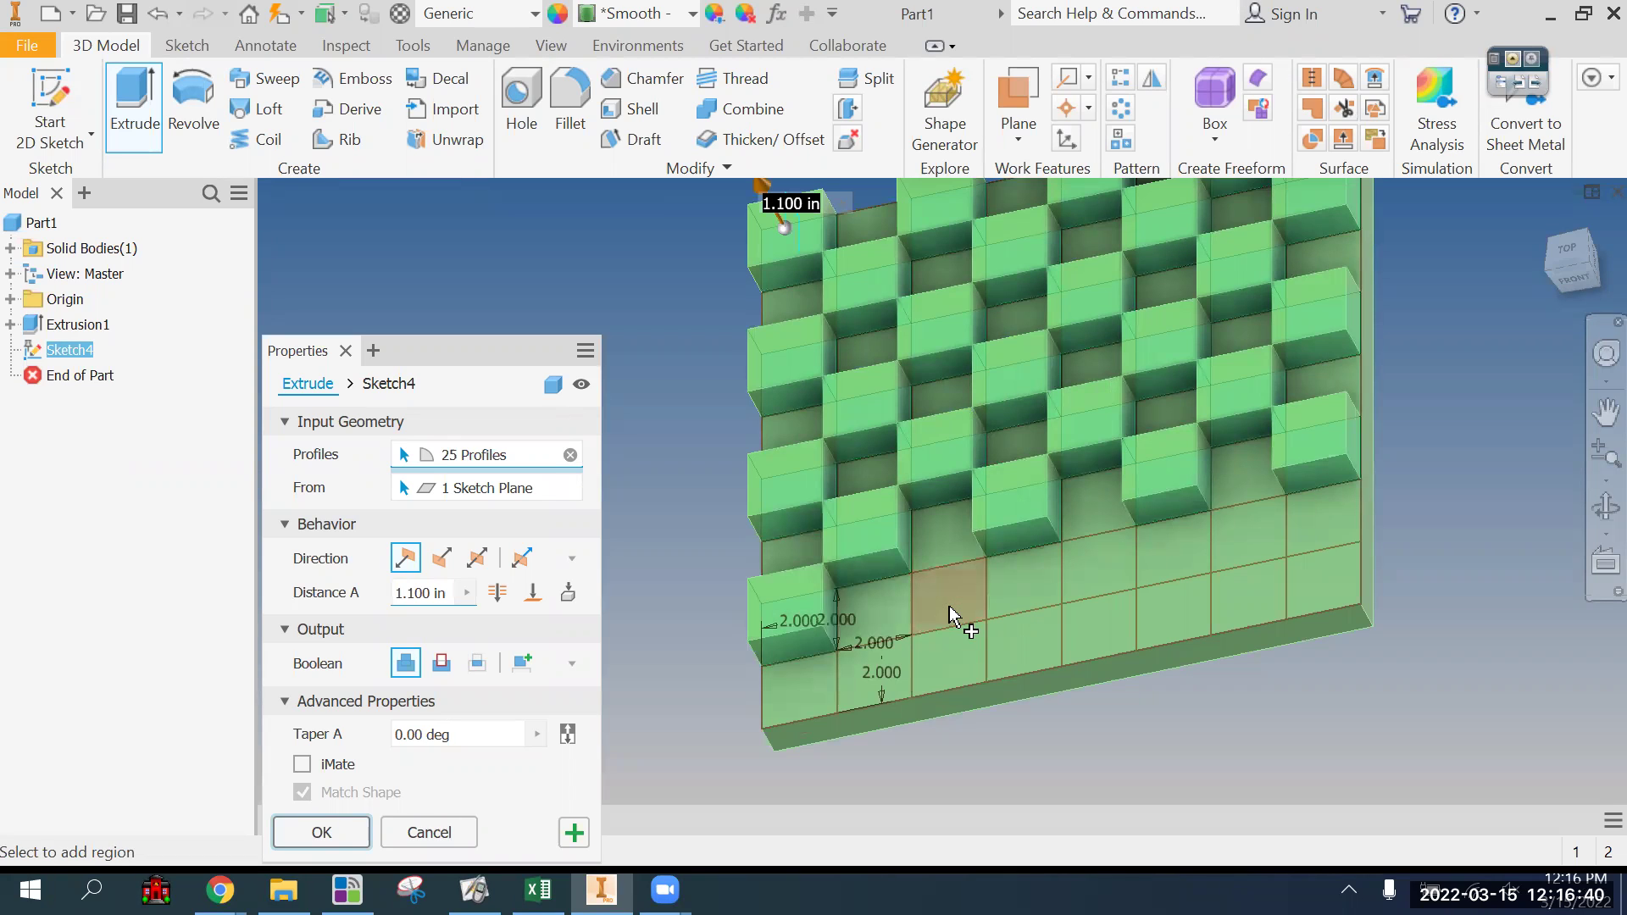
{"action": "left_click", "coordinate": [950, 617]}
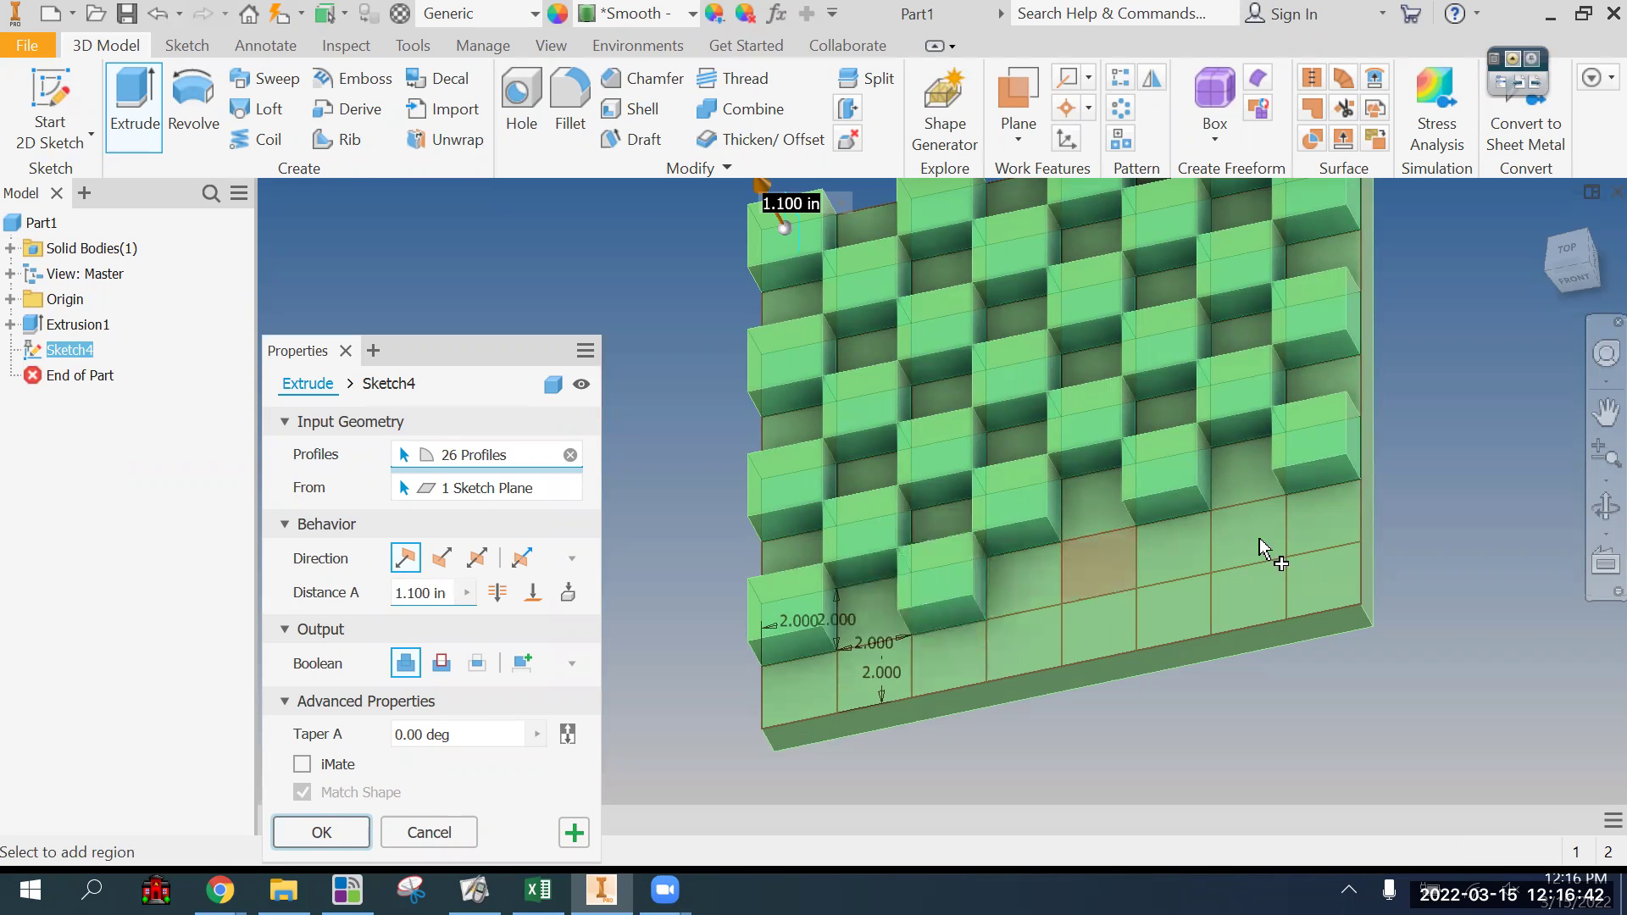
{"action": "left_click", "coordinate": [1259, 547]}
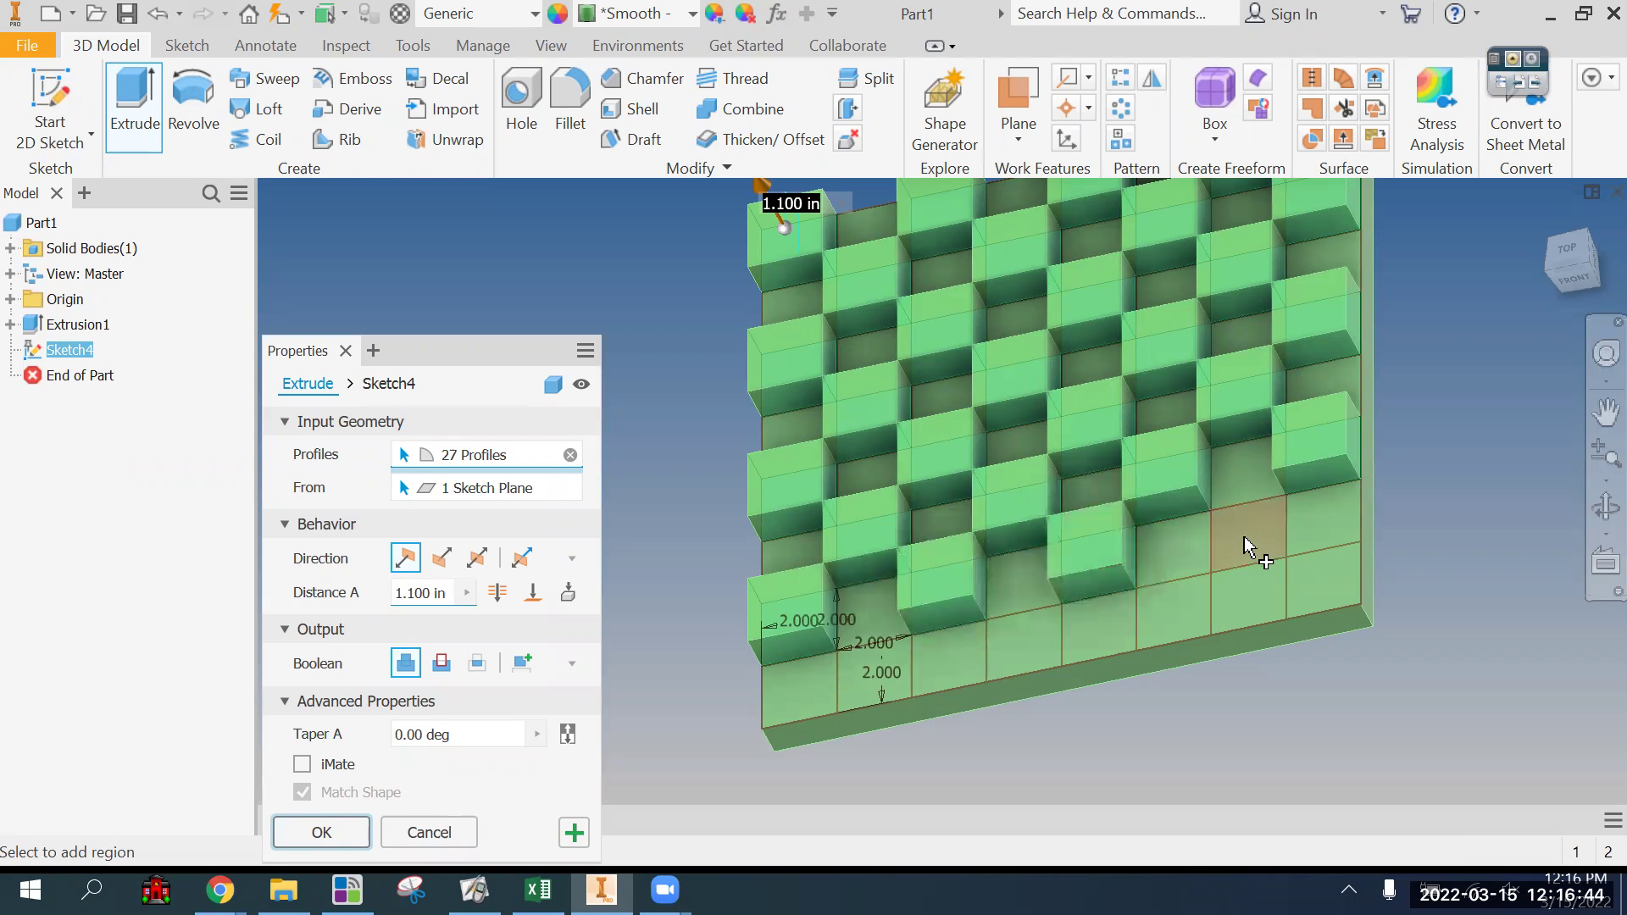
{"action": "left_click", "coordinate": [1312, 591]}
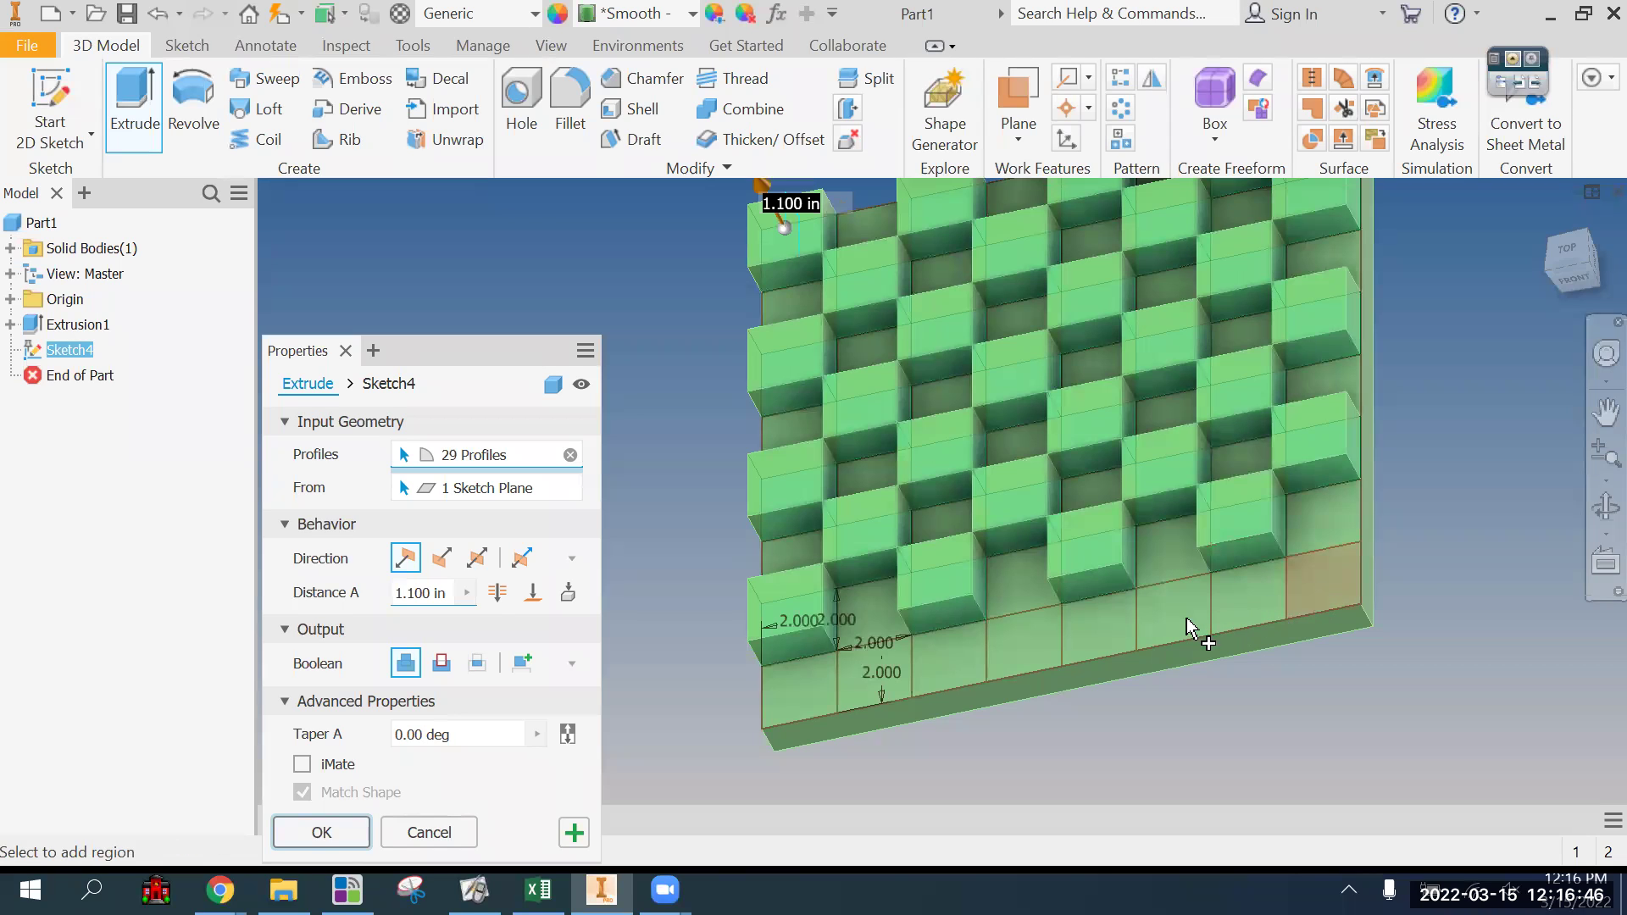
{"action": "left_click", "coordinate": [1144, 614]}
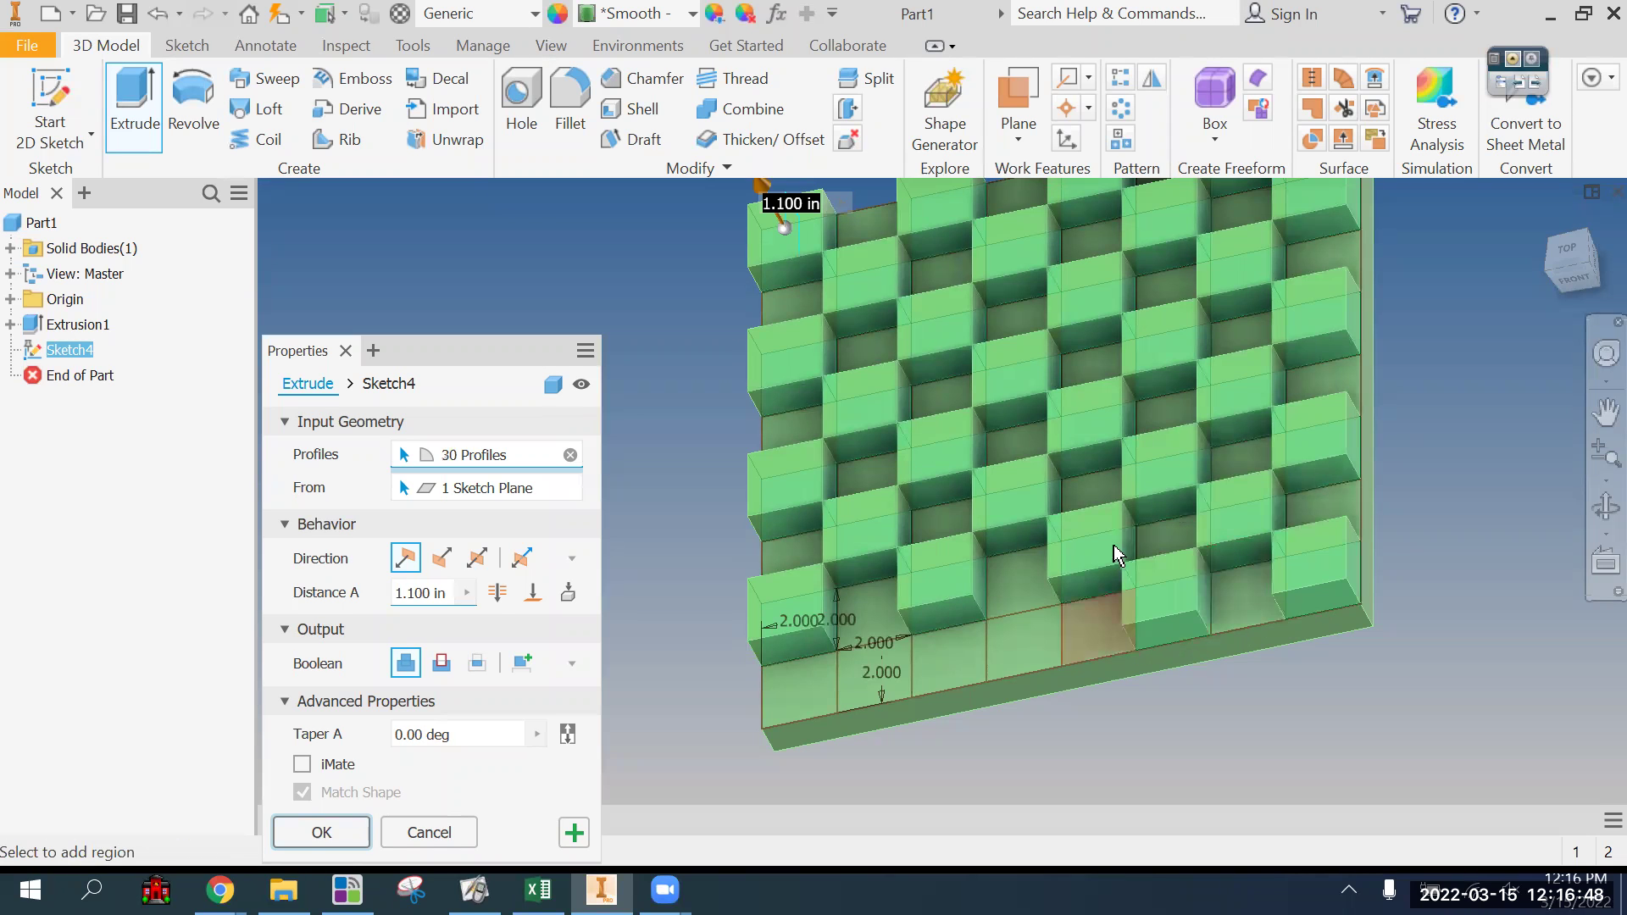
{"action": "left_click", "coordinate": [1017, 652]}
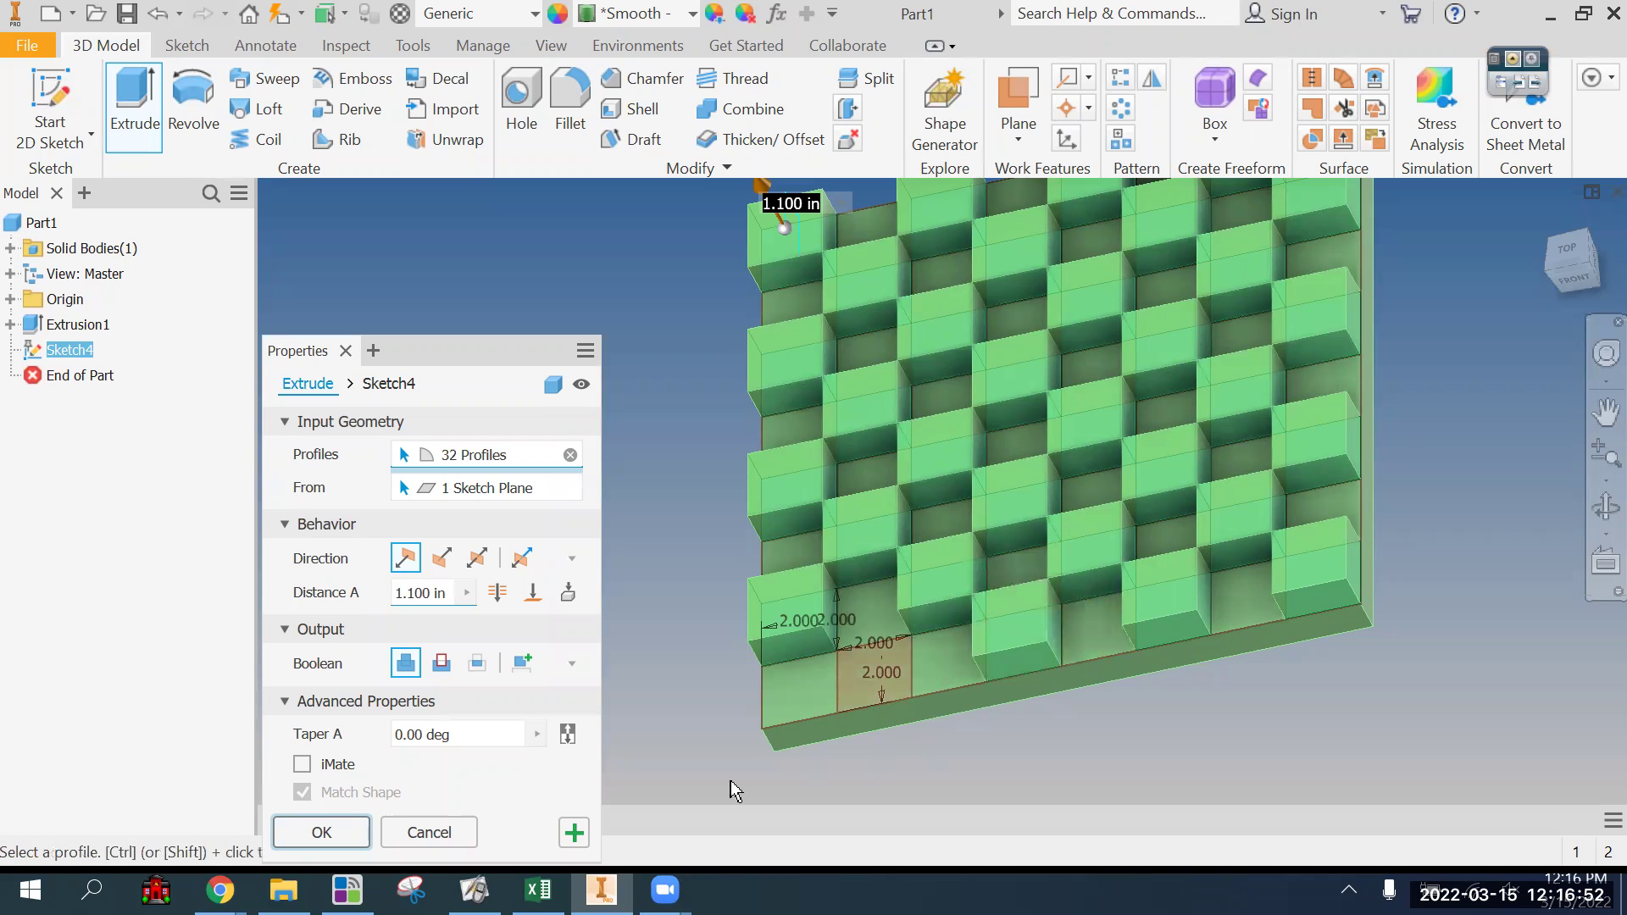
{"action": "left_click", "coordinate": [322, 832]}
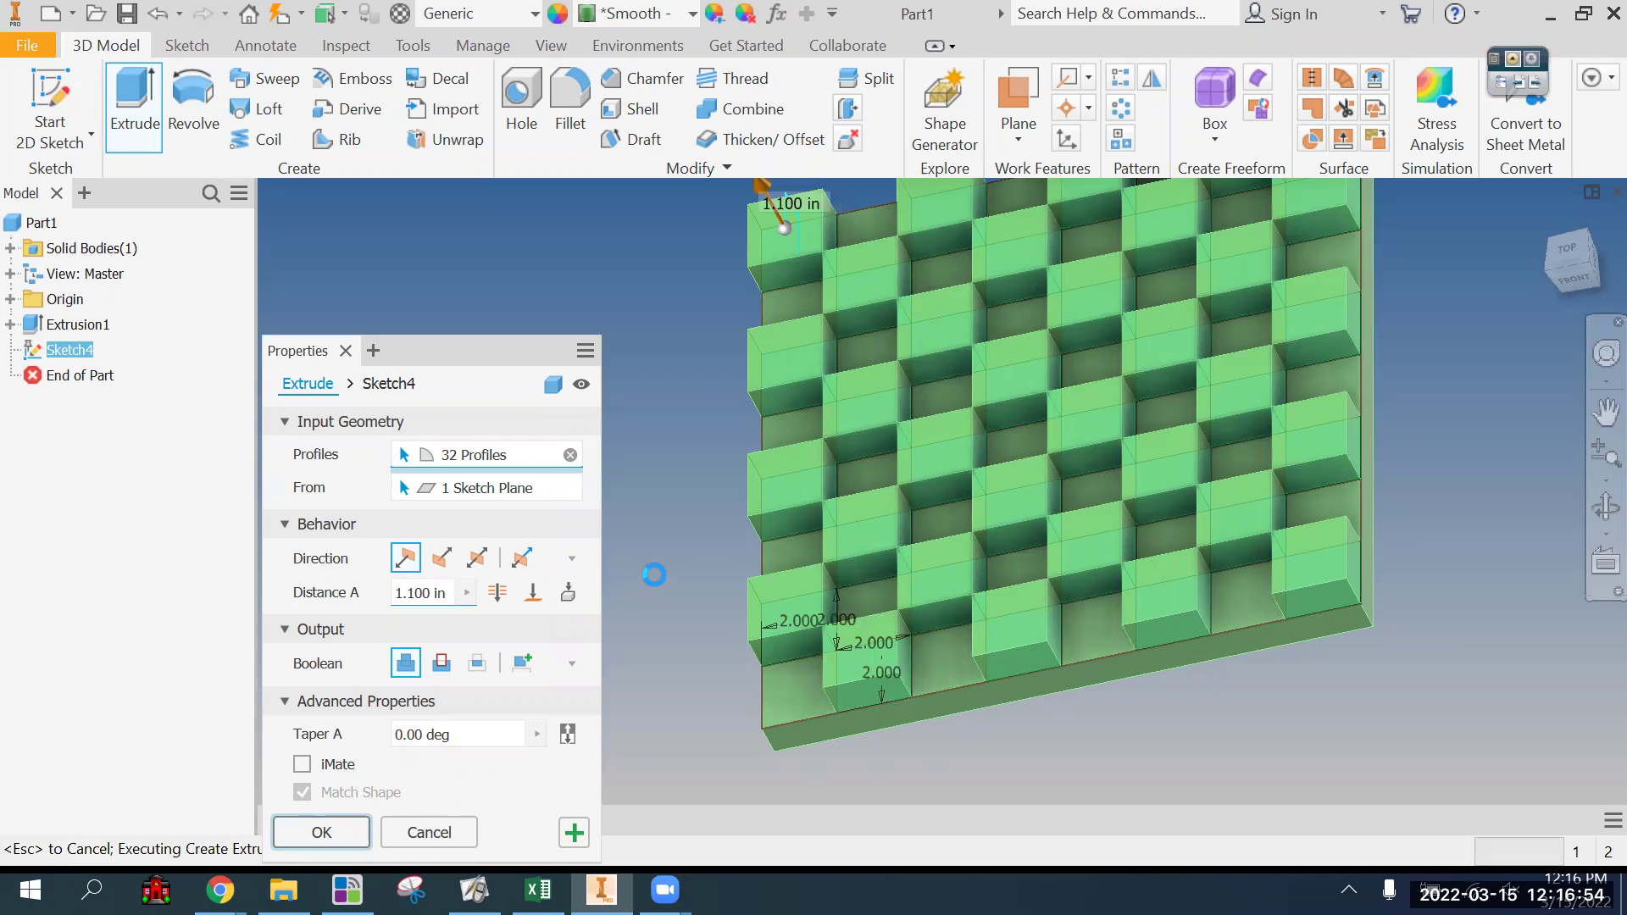
Step: Start a sketch on the plate's top face and insert the checkerboard image beside it
{"action": "scroll", "coordinate": [686, 566], "scroll_direction": "down", "scroll_amount": 3}
{"action": "middle_click_drag", "start_coordinate": [686, 577], "coordinate": [812, 512], "text": "shift"}
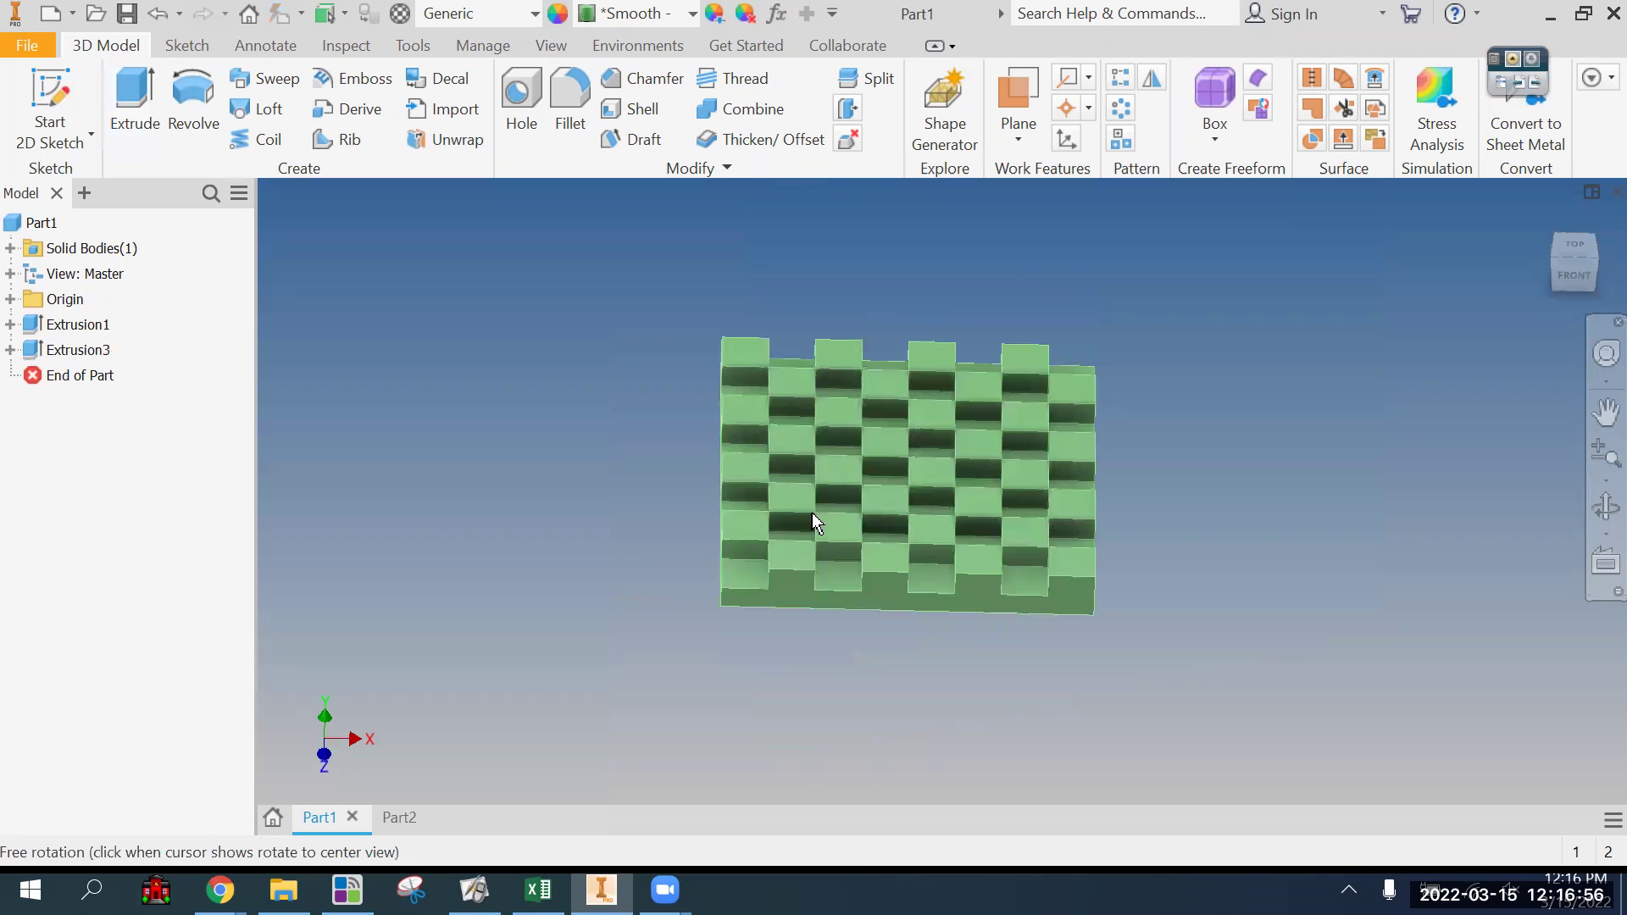
{"action": "middle_click_drag", "start_coordinate": [1100, 512], "coordinate": [1101, 496], "text": "shift"}
{"action": "left_click", "coordinate": [46, 106]}
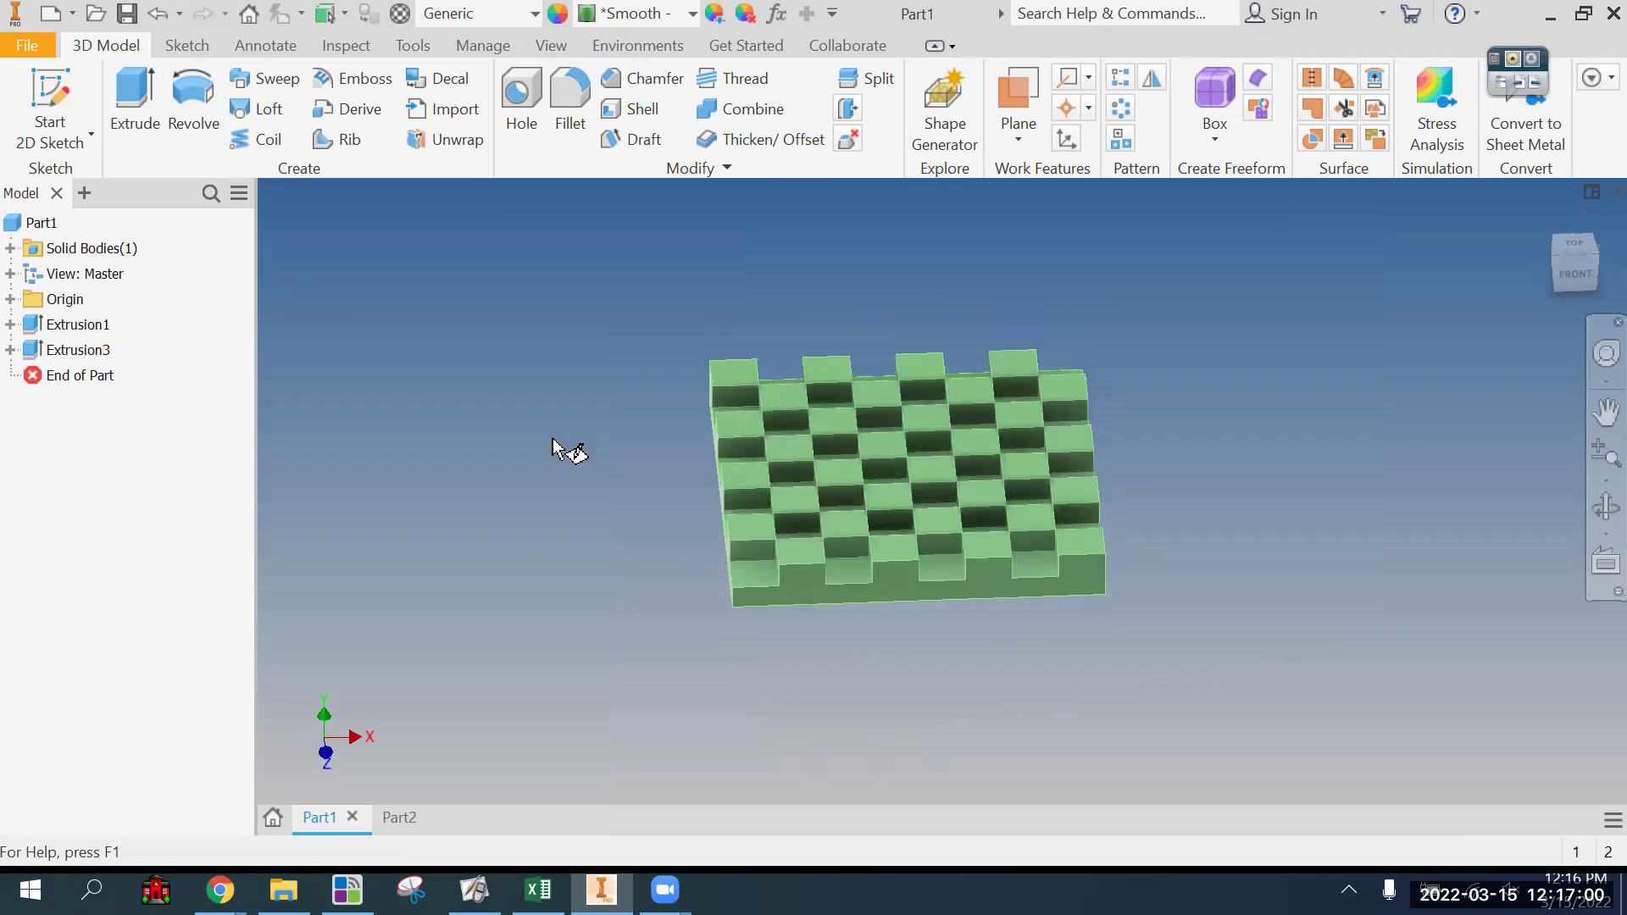
{"action": "left_click", "coordinate": [800, 556]}
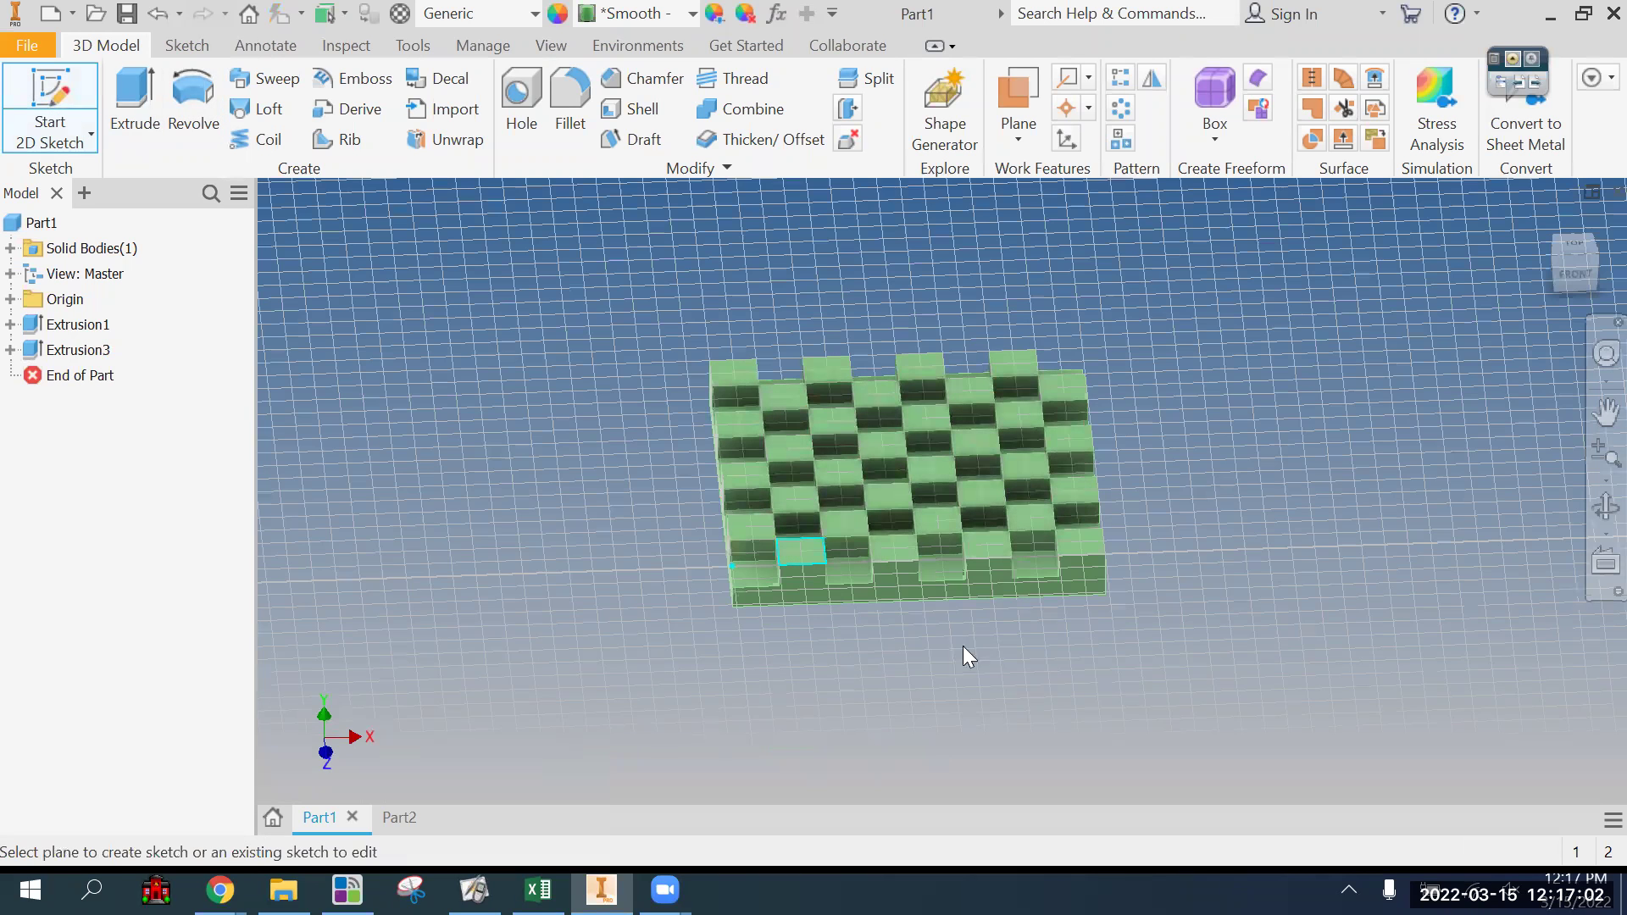
{"action": "scroll", "coordinate": [1005, 643], "scroll_direction": "down", "scroll_amount": 3}
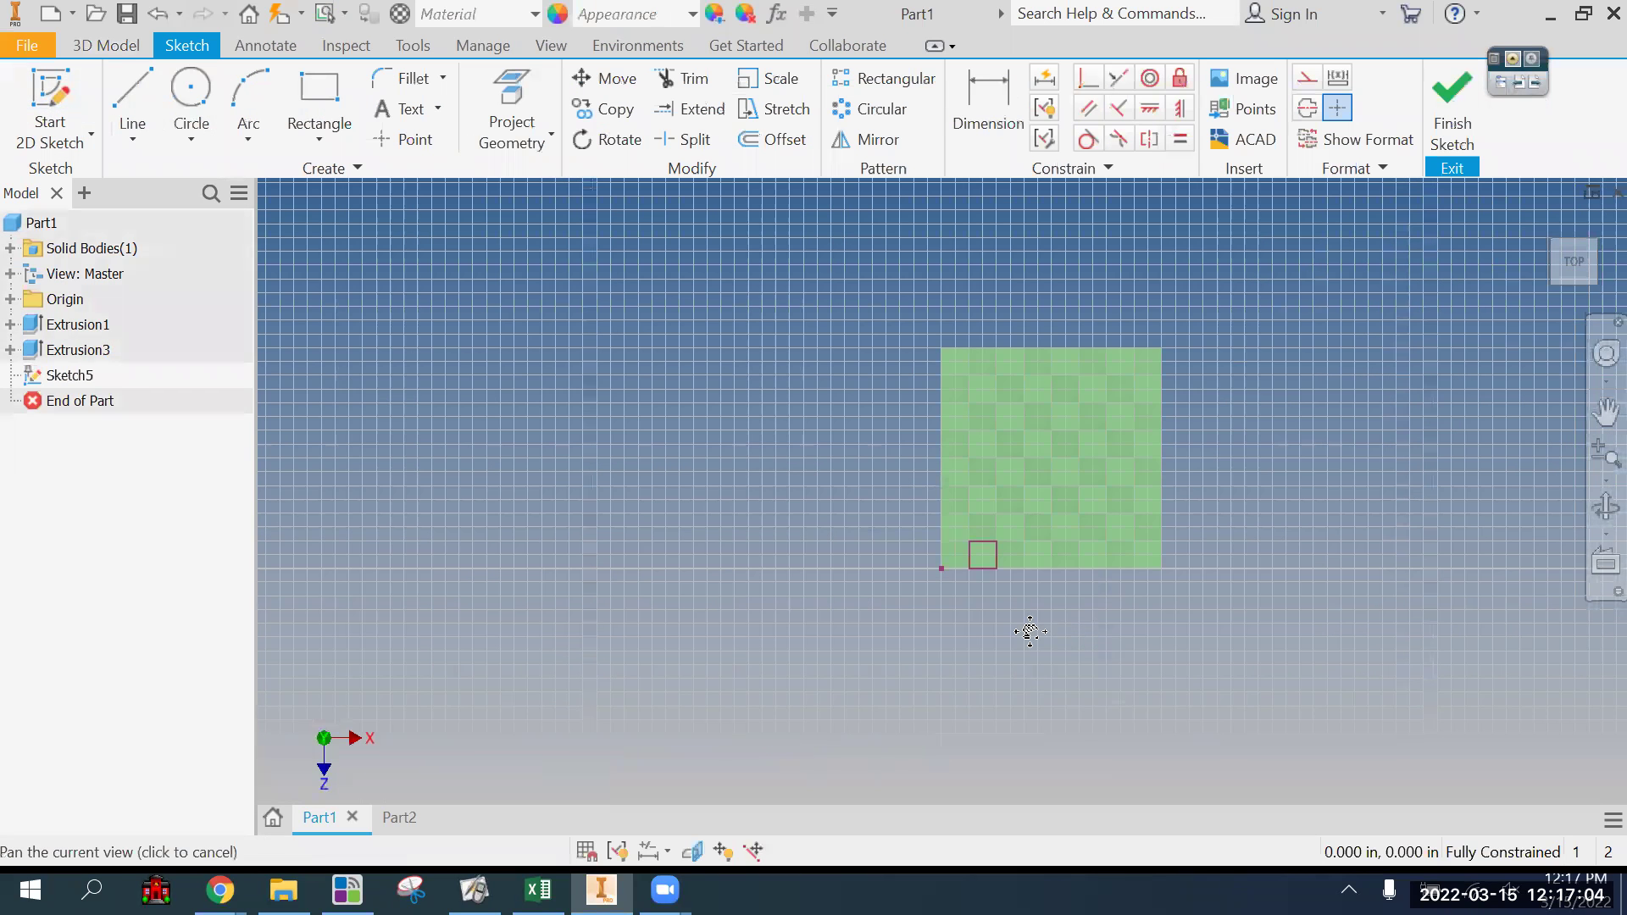
{"action": "middle_click_drag", "start_coordinate": [1024, 632], "coordinate": [966, 647]}
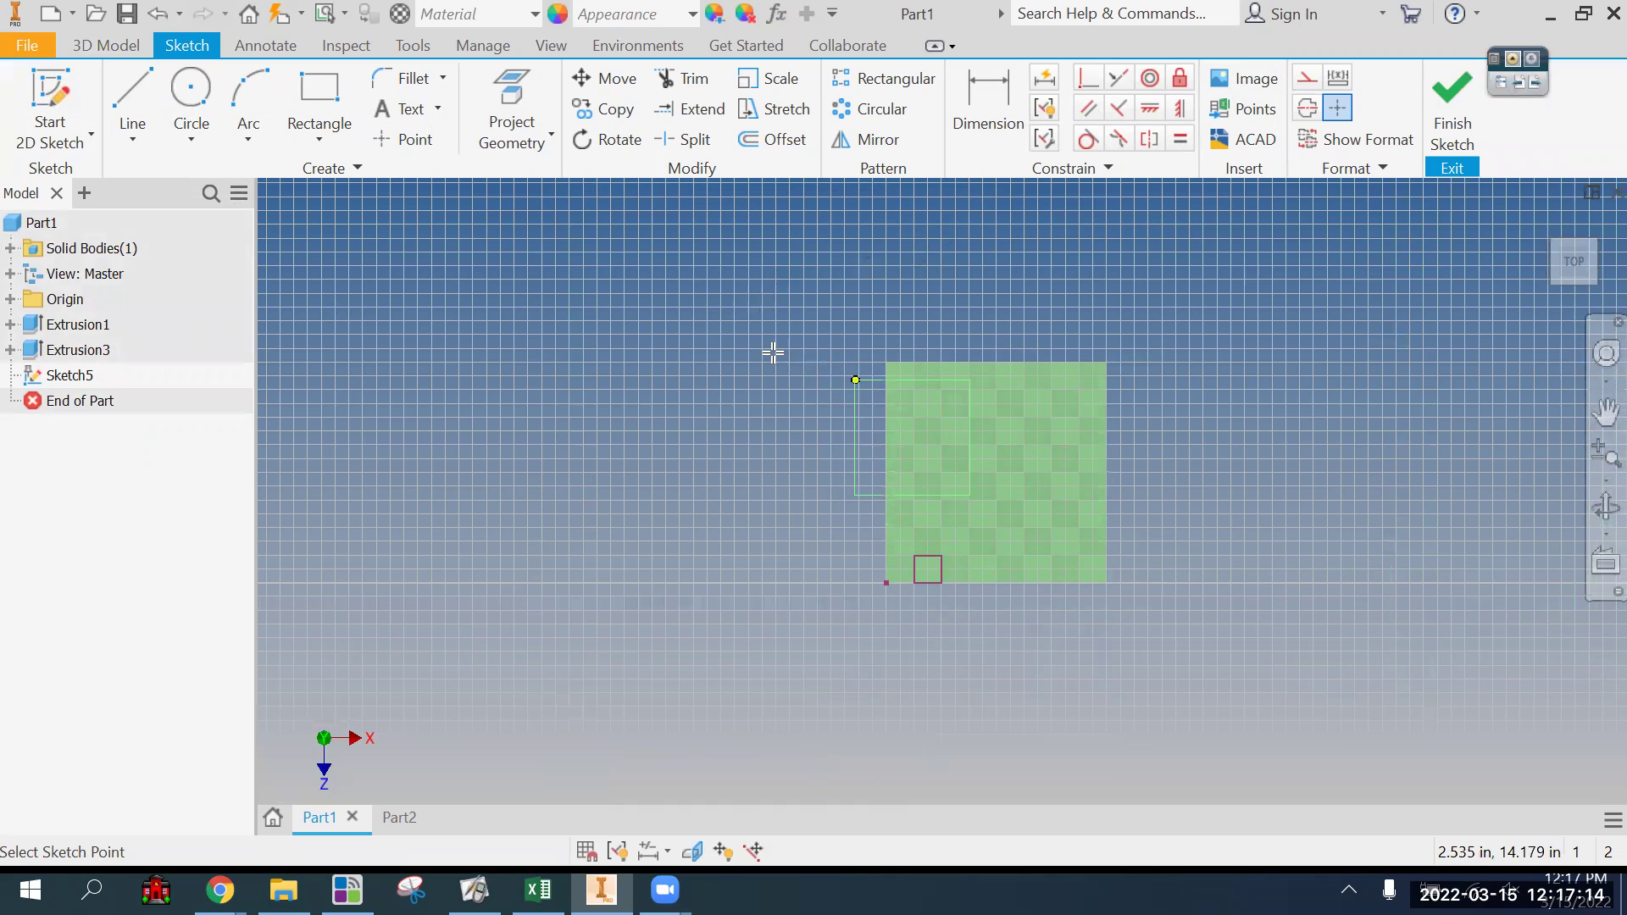
{"action": "left_click", "coordinate": [707, 338]}
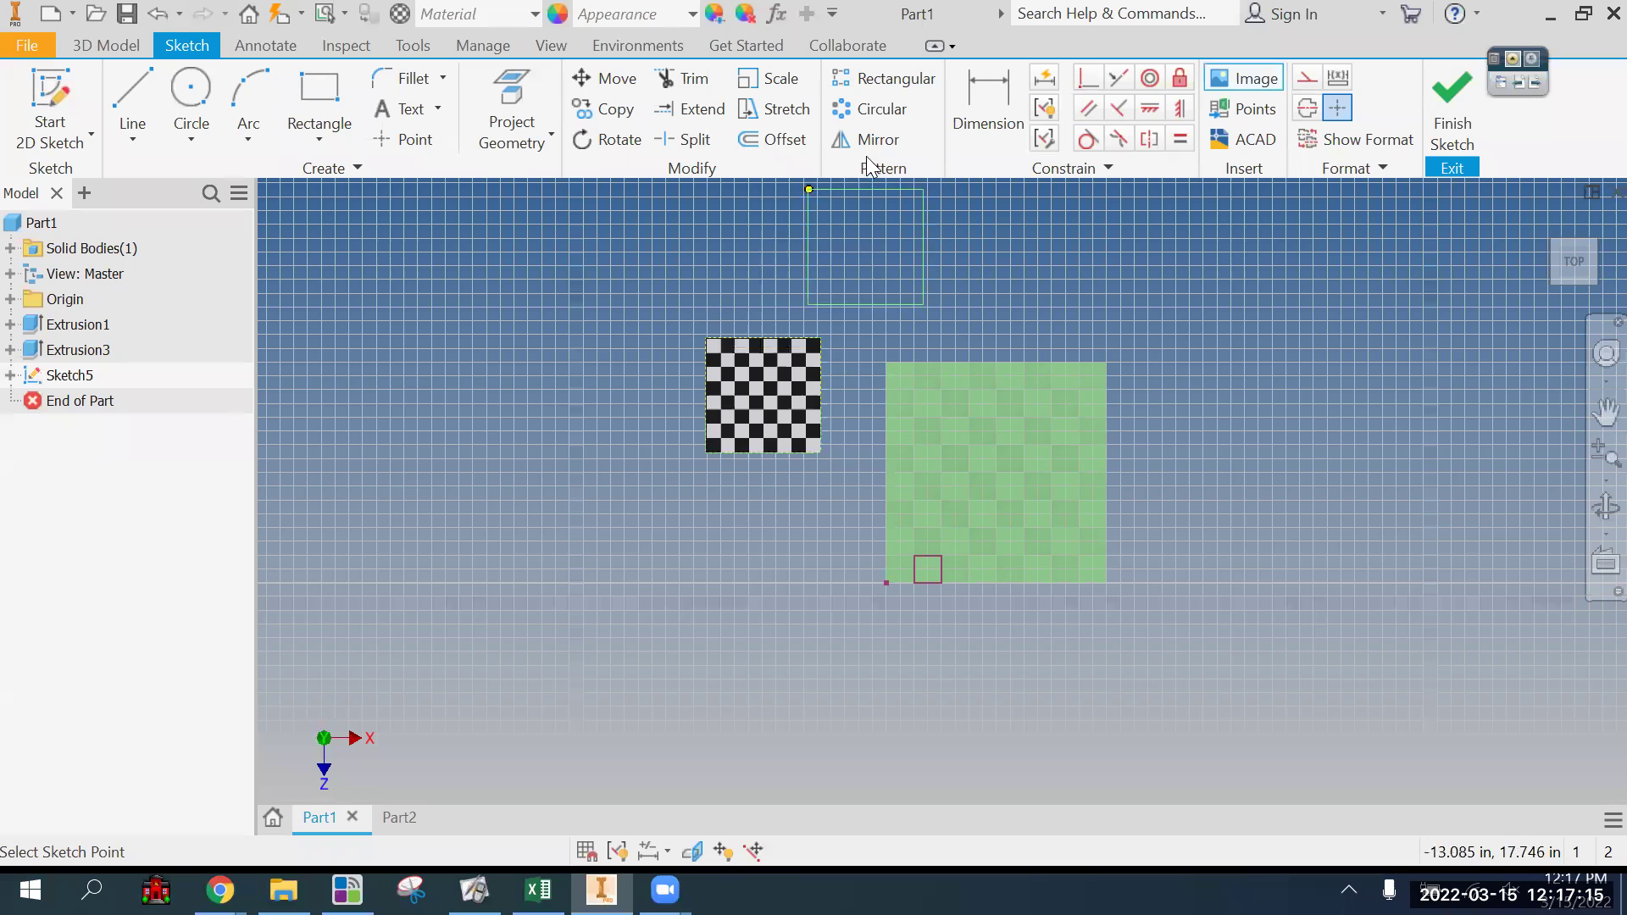
Step: Project the plate's lower-right, top-left and lower-left corners into the sketch
{"action": "left_click", "coordinate": [555, 129]}
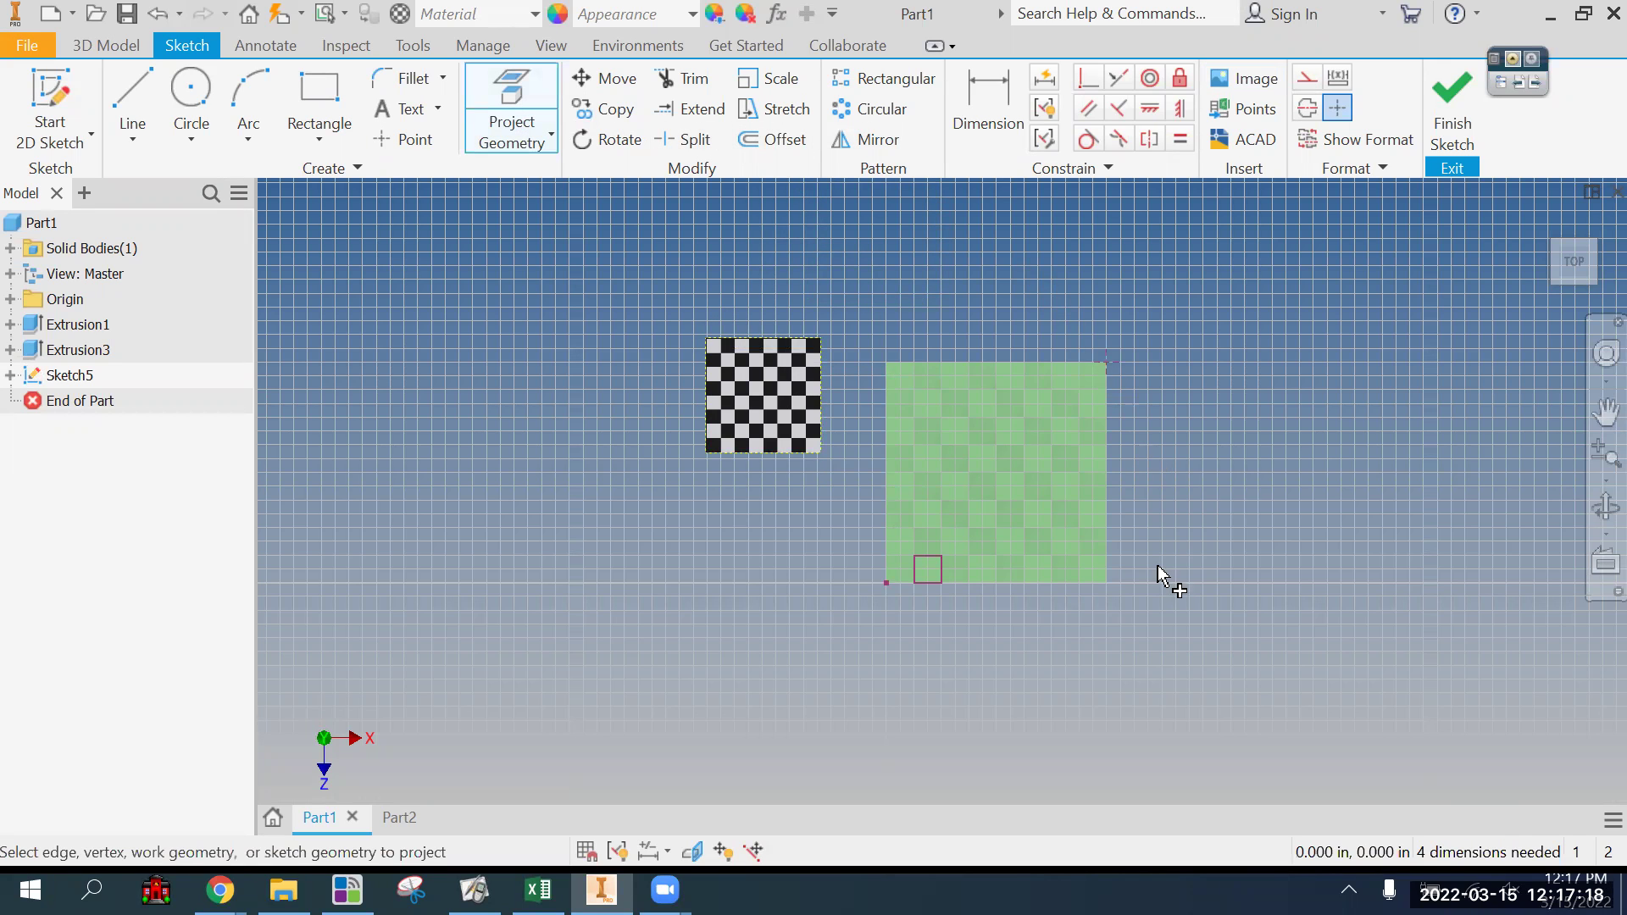
{"action": "left_click", "coordinate": [1106, 585]}
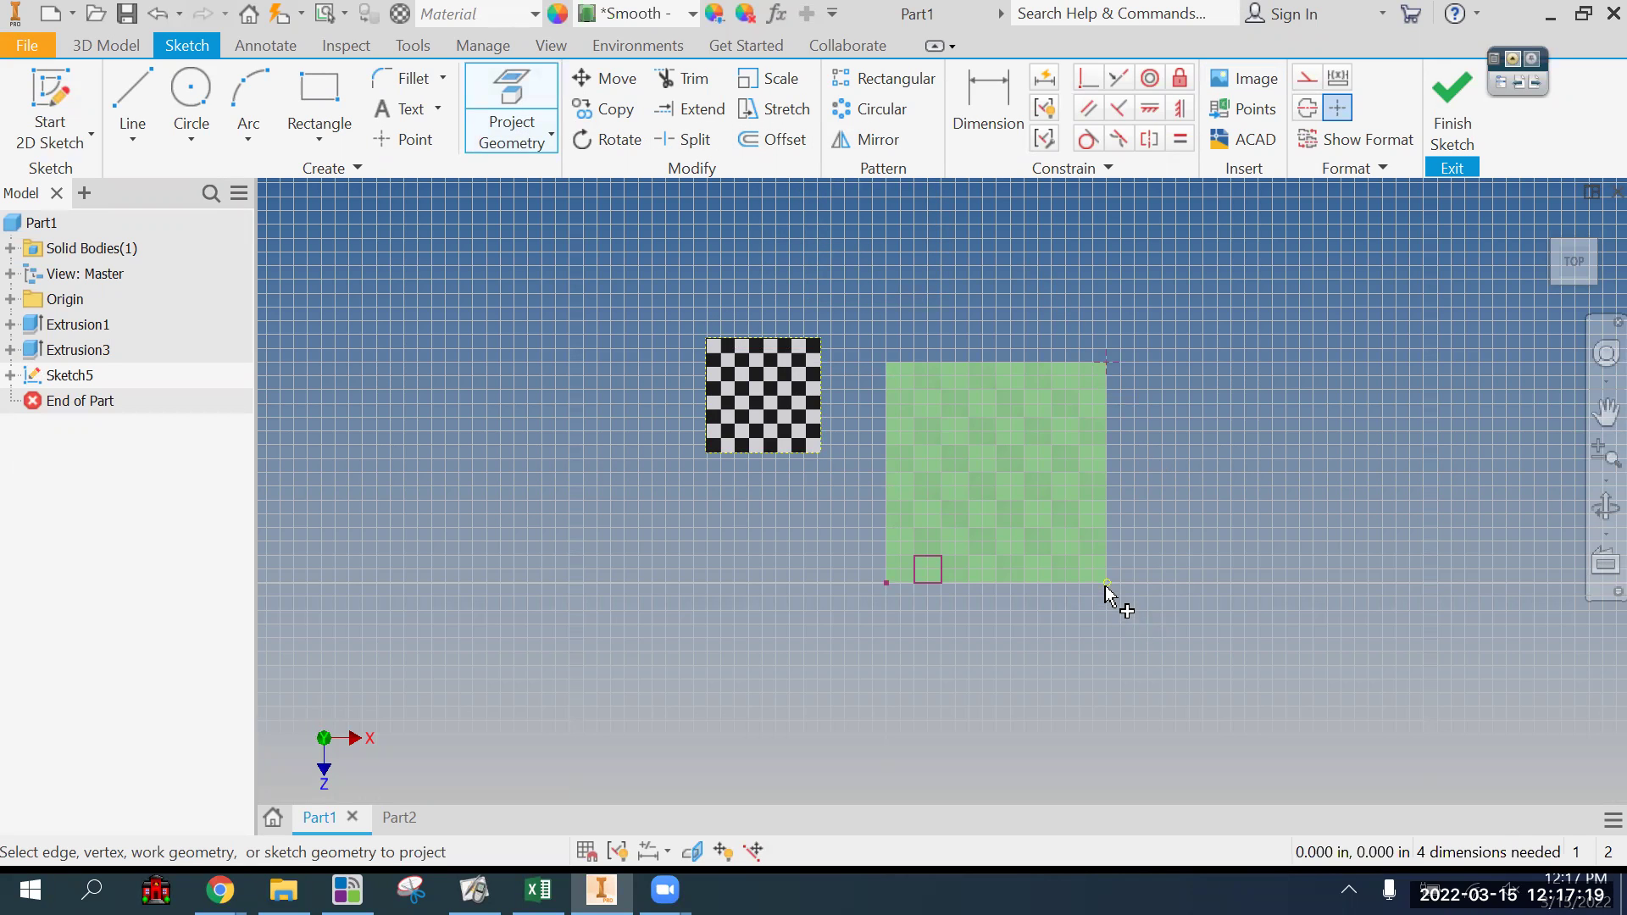
{"action": "left_click", "coordinate": [886, 363]}
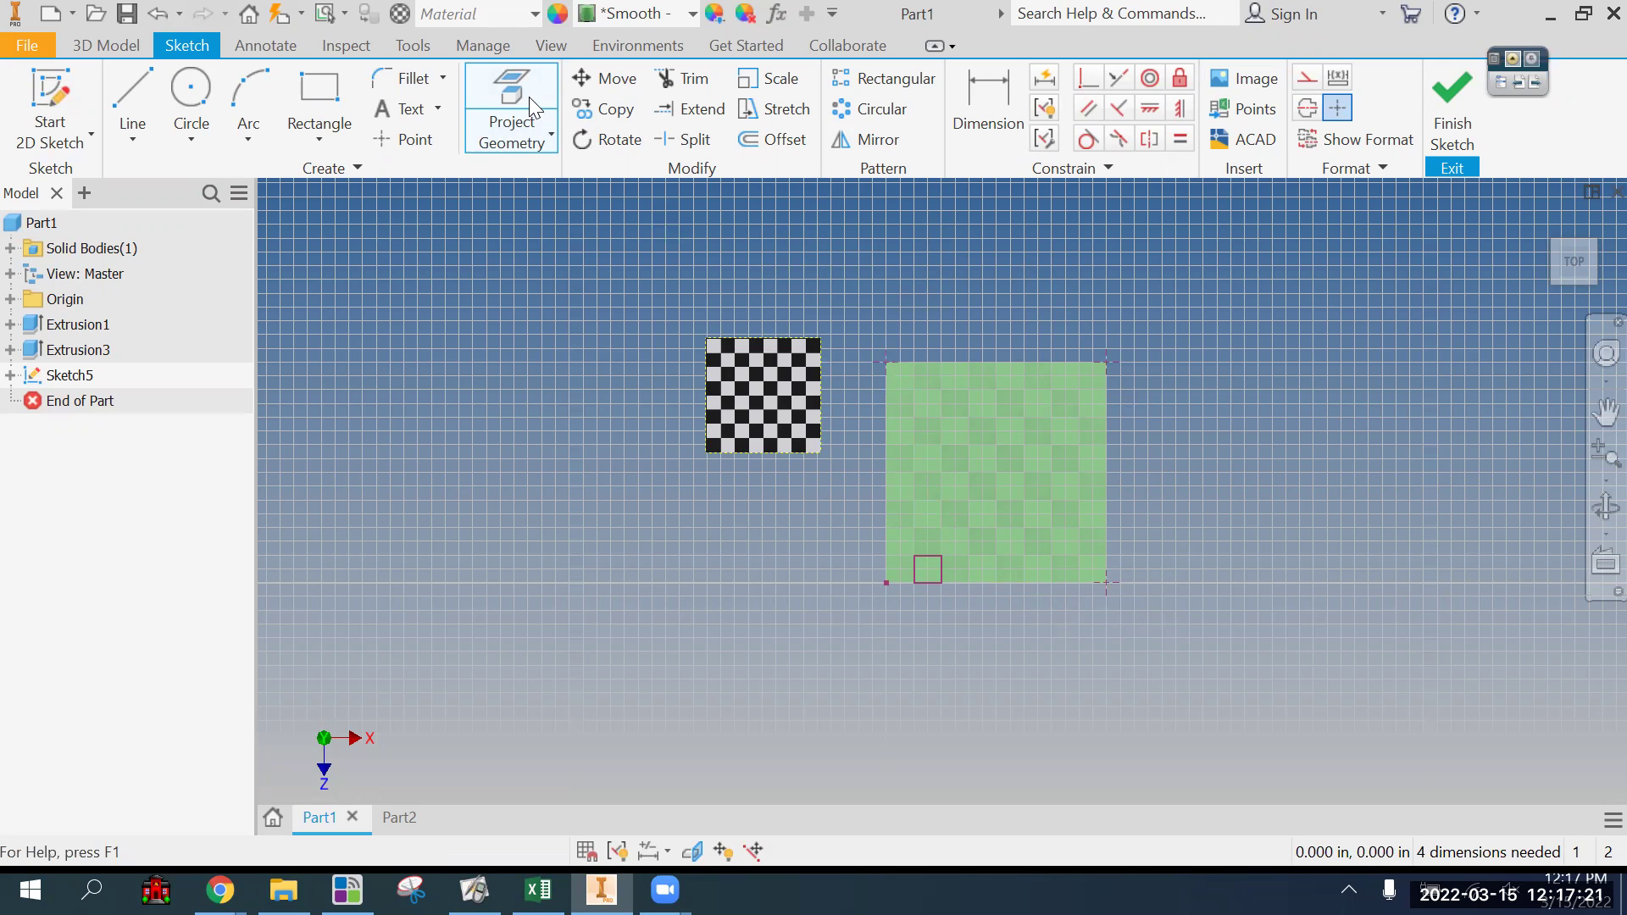
{"action": "left_click", "coordinate": [887, 584]}
{"action": "right_click", "coordinate": [684, 296]}
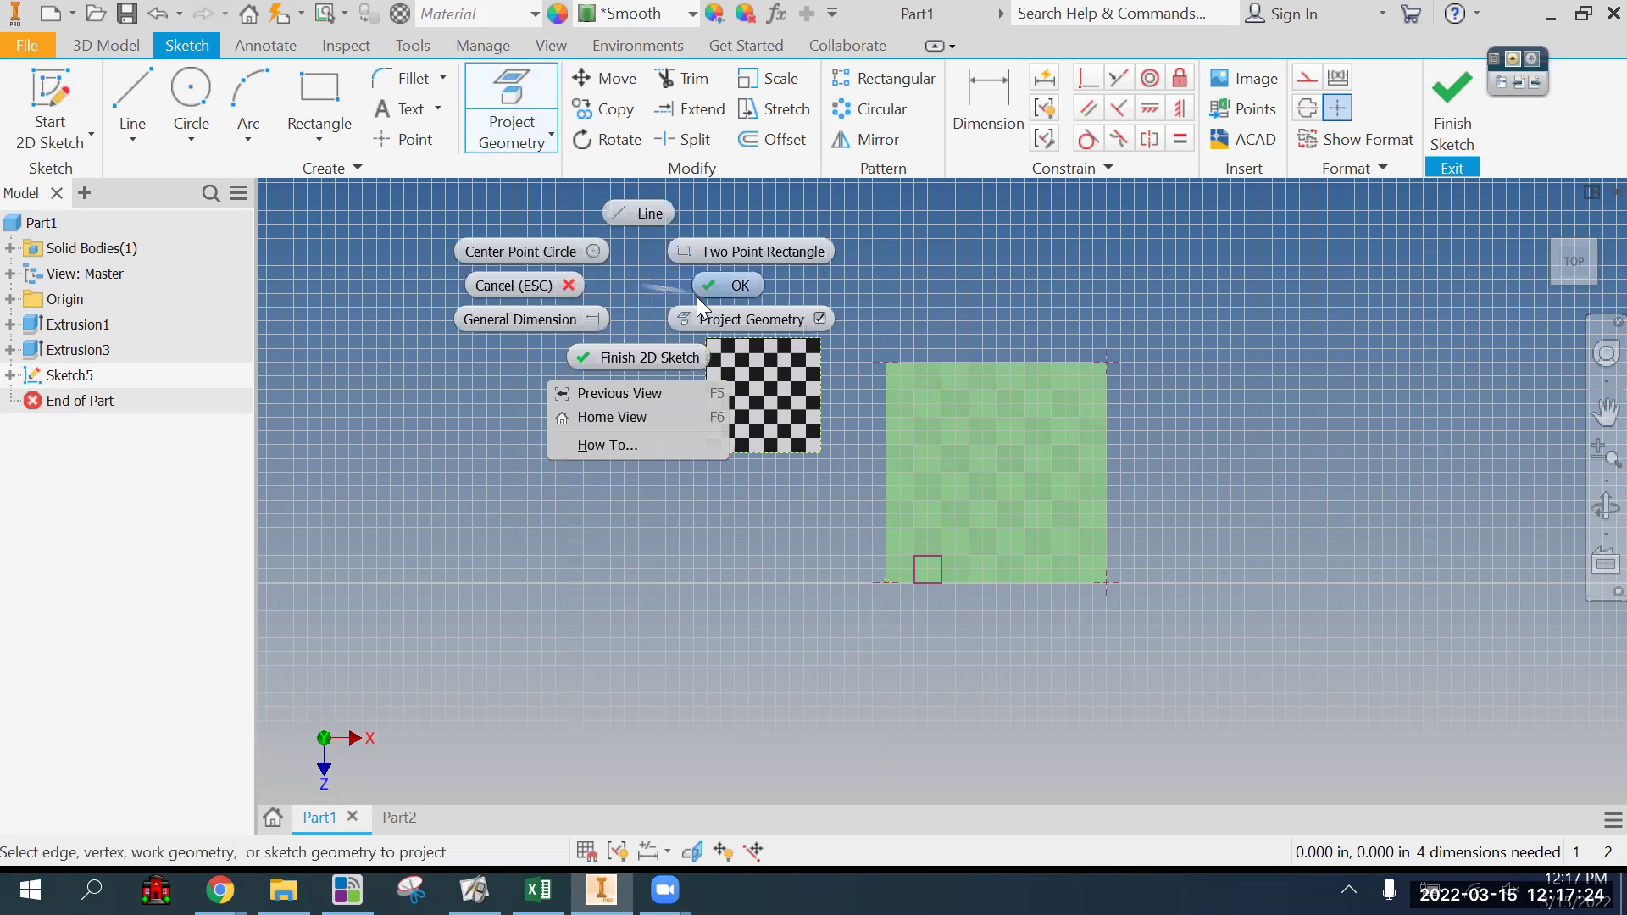
{"action": "left_click", "coordinate": [797, 283]}
Step: Drag the image's corners onto the projected plate corners and finish the sketch
{"action": "left_click_drag", "start_coordinate": [820, 339], "coordinate": [884, 373]}
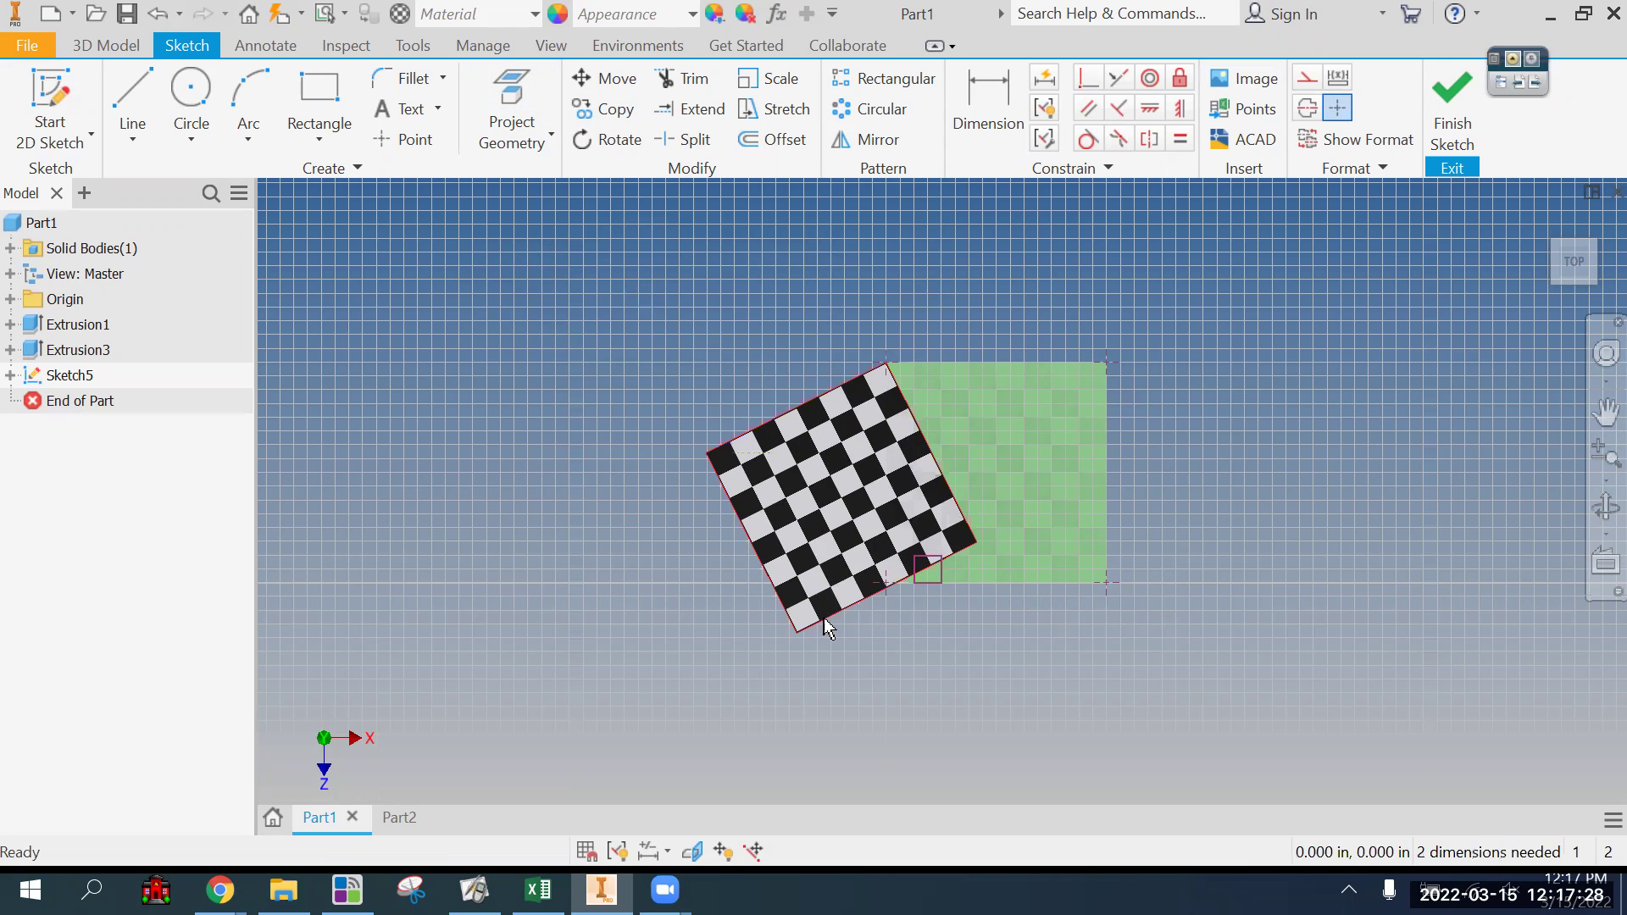
{"action": "left_click_drag", "start_coordinate": [797, 633], "coordinate": [1046, 602]}
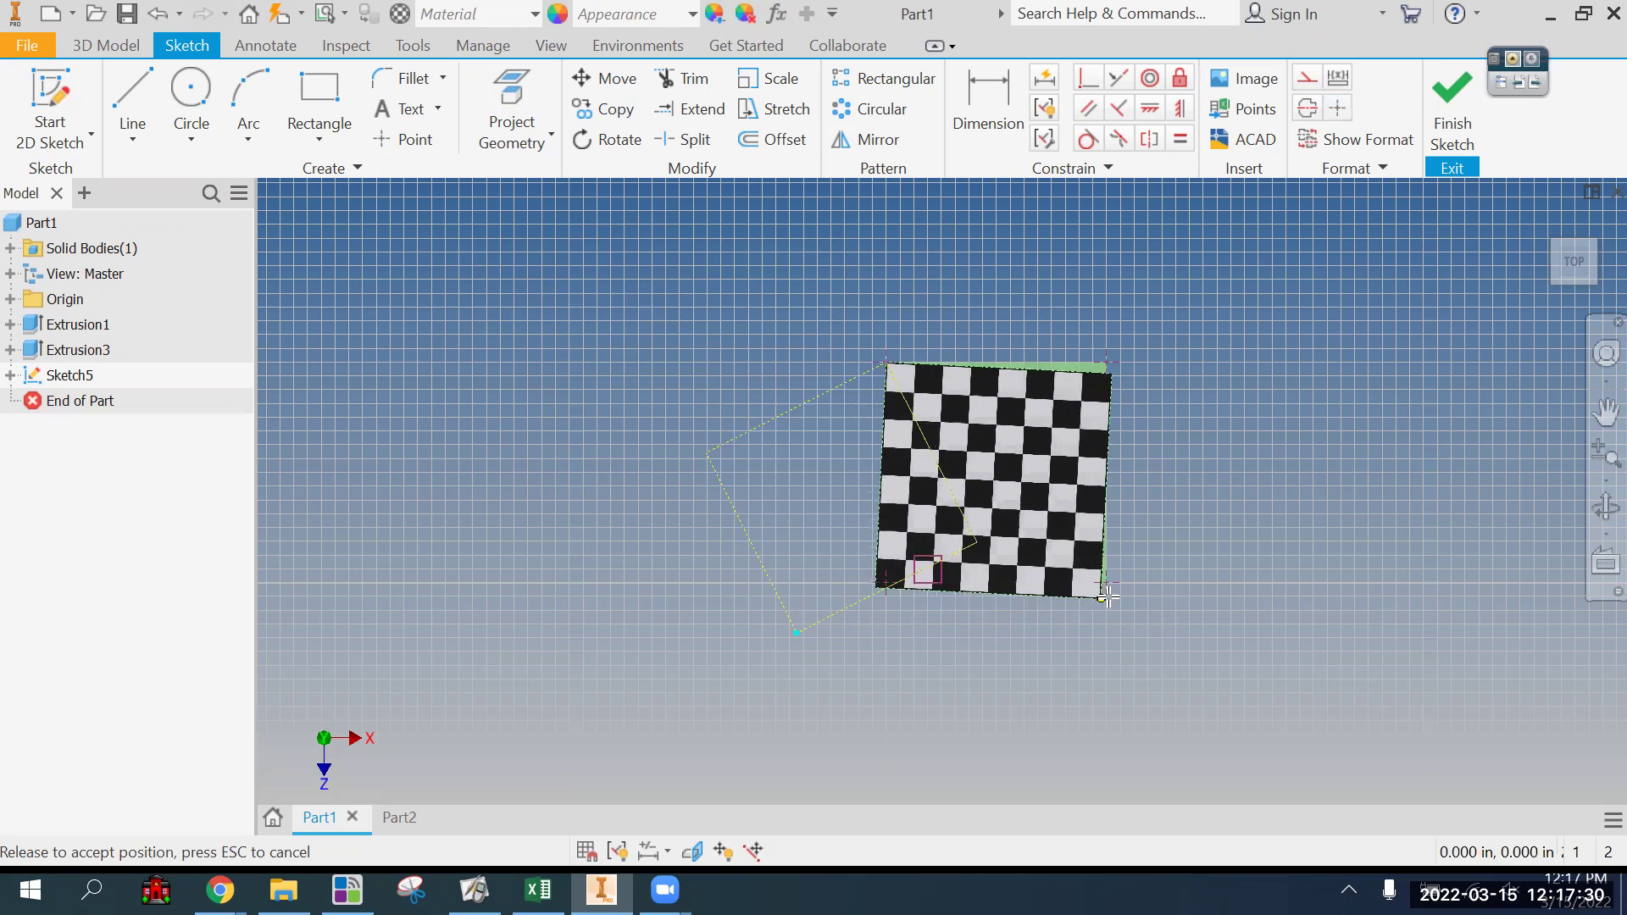
{"action": "left_click_drag", "start_coordinate": [1108, 597], "coordinate": [1107, 583]}
{"action": "left_click", "coordinate": [1453, 123]}
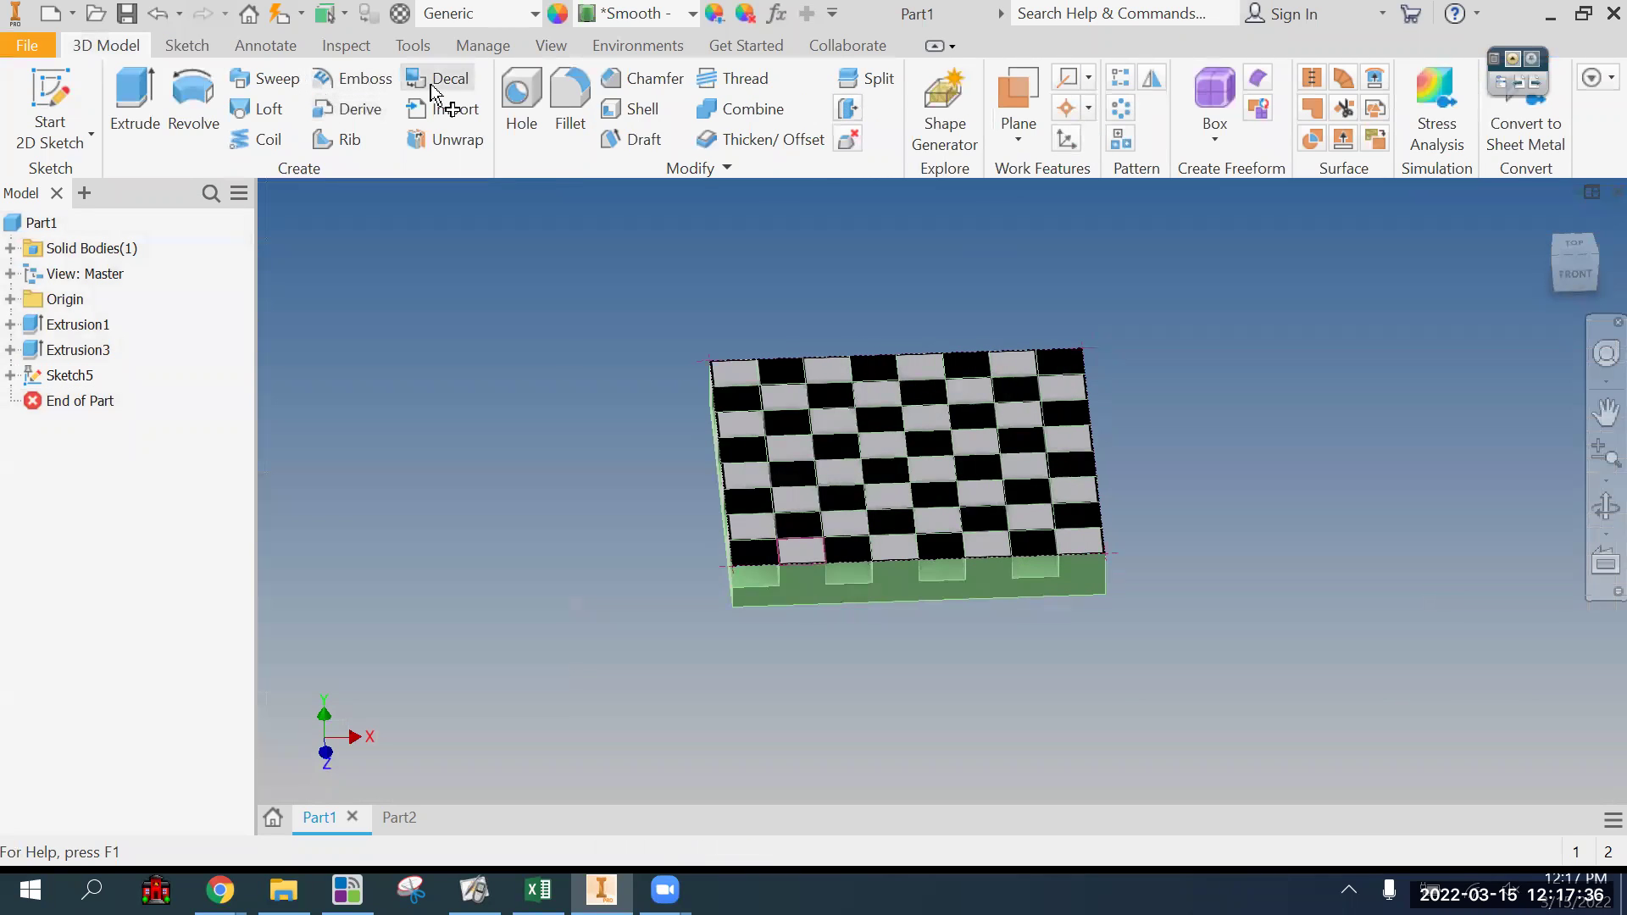
Step: Apply the checkerboard image as a decal on one front-row square face
{"action": "left_click", "coordinate": [433, 79]}
{"action": "left_click", "coordinate": [723, 381]}
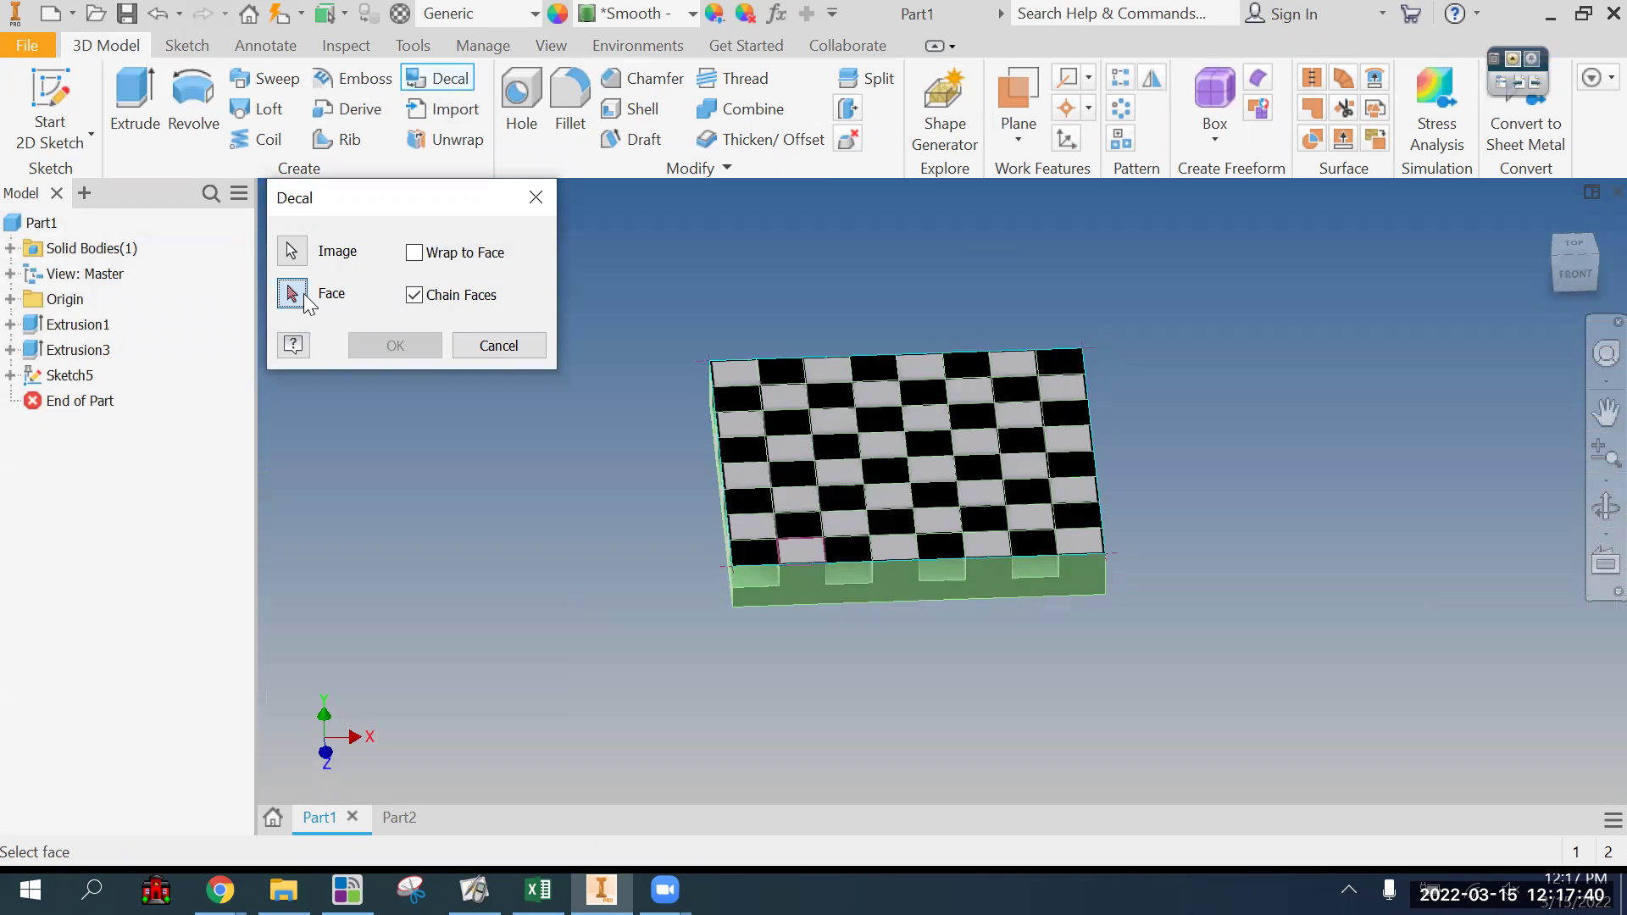
{"action": "left_click", "coordinate": [815, 555]}
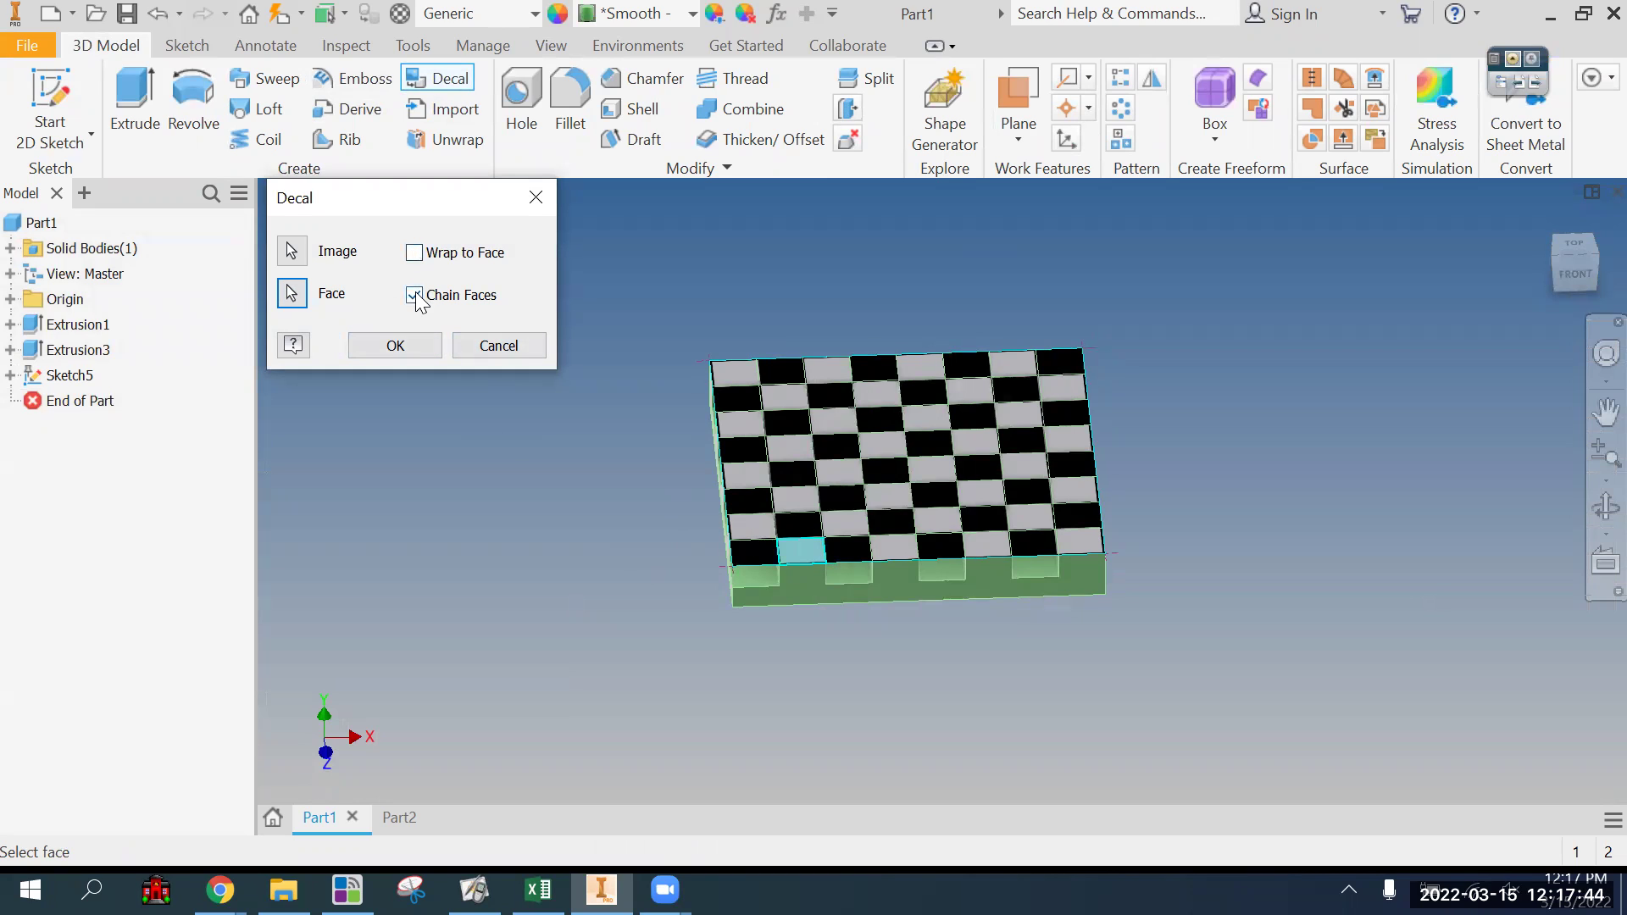
{"action": "left_click", "coordinate": [402, 351]}
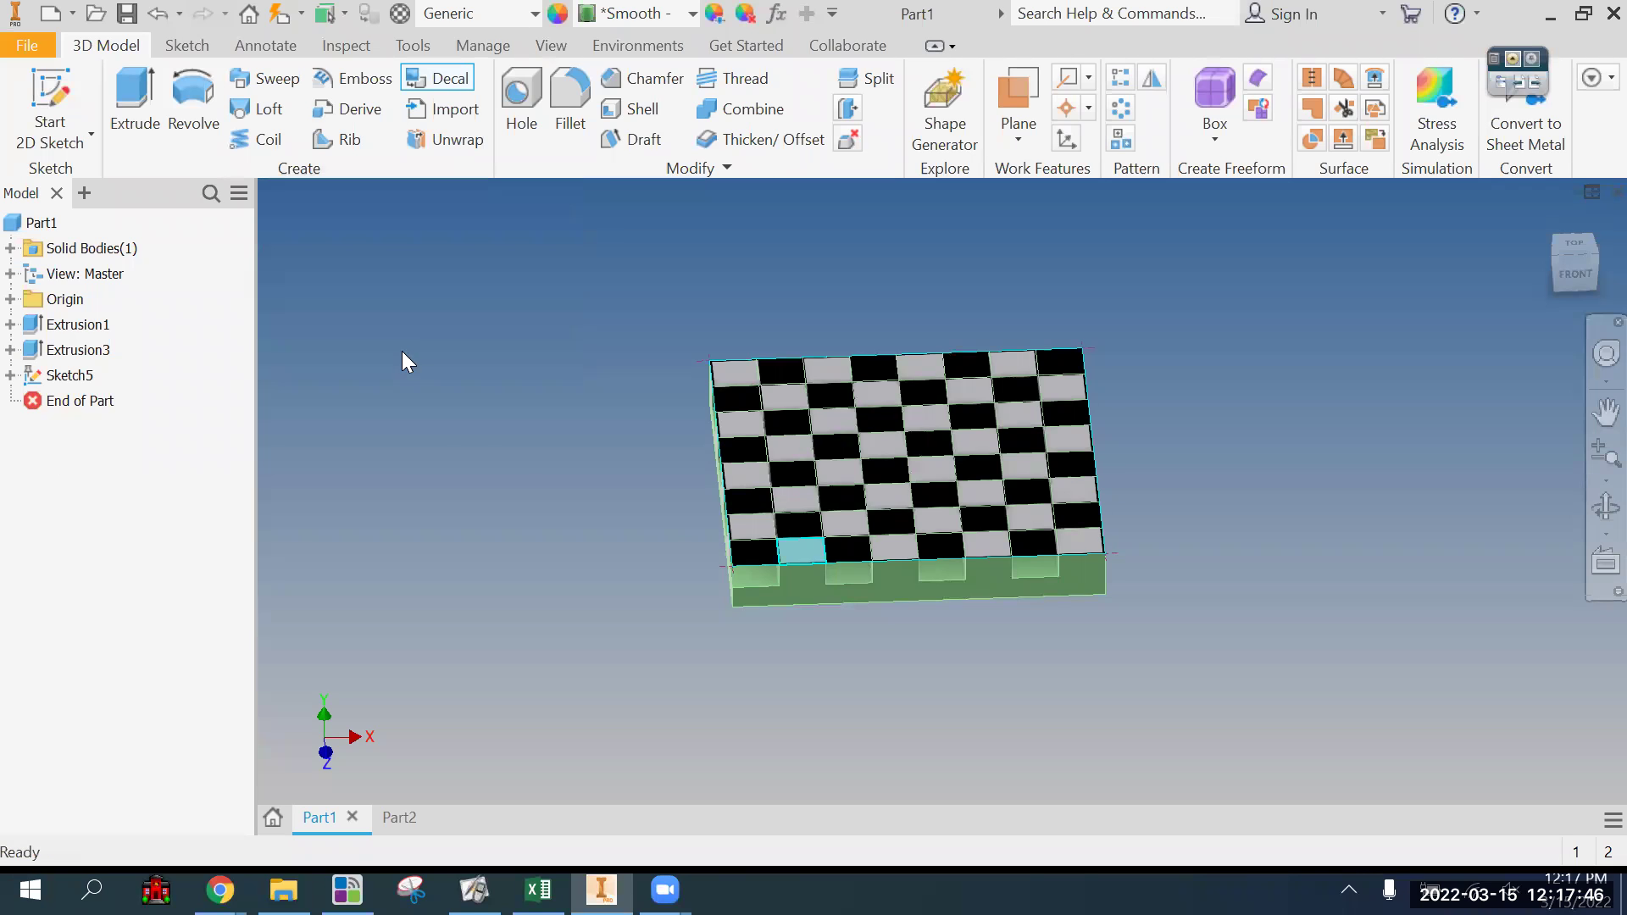
Step: Re-edit Decal2 twice and reapply it so only one square turns white
{"action": "right_click", "coordinate": [75, 376]}
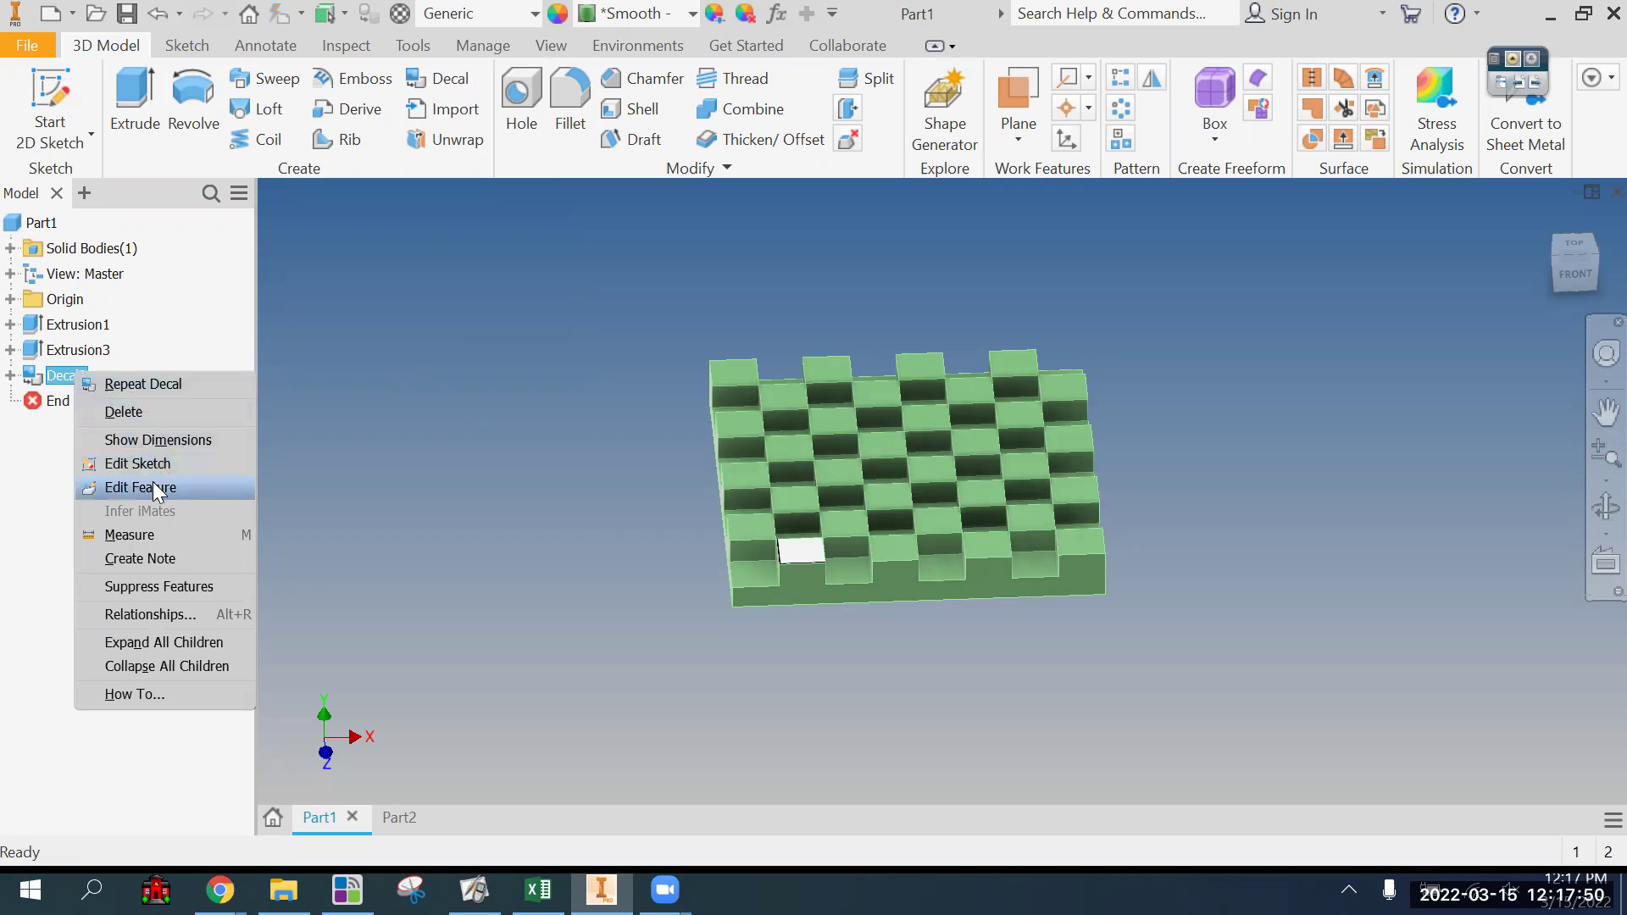
{"action": "left_click", "coordinate": [152, 484]}
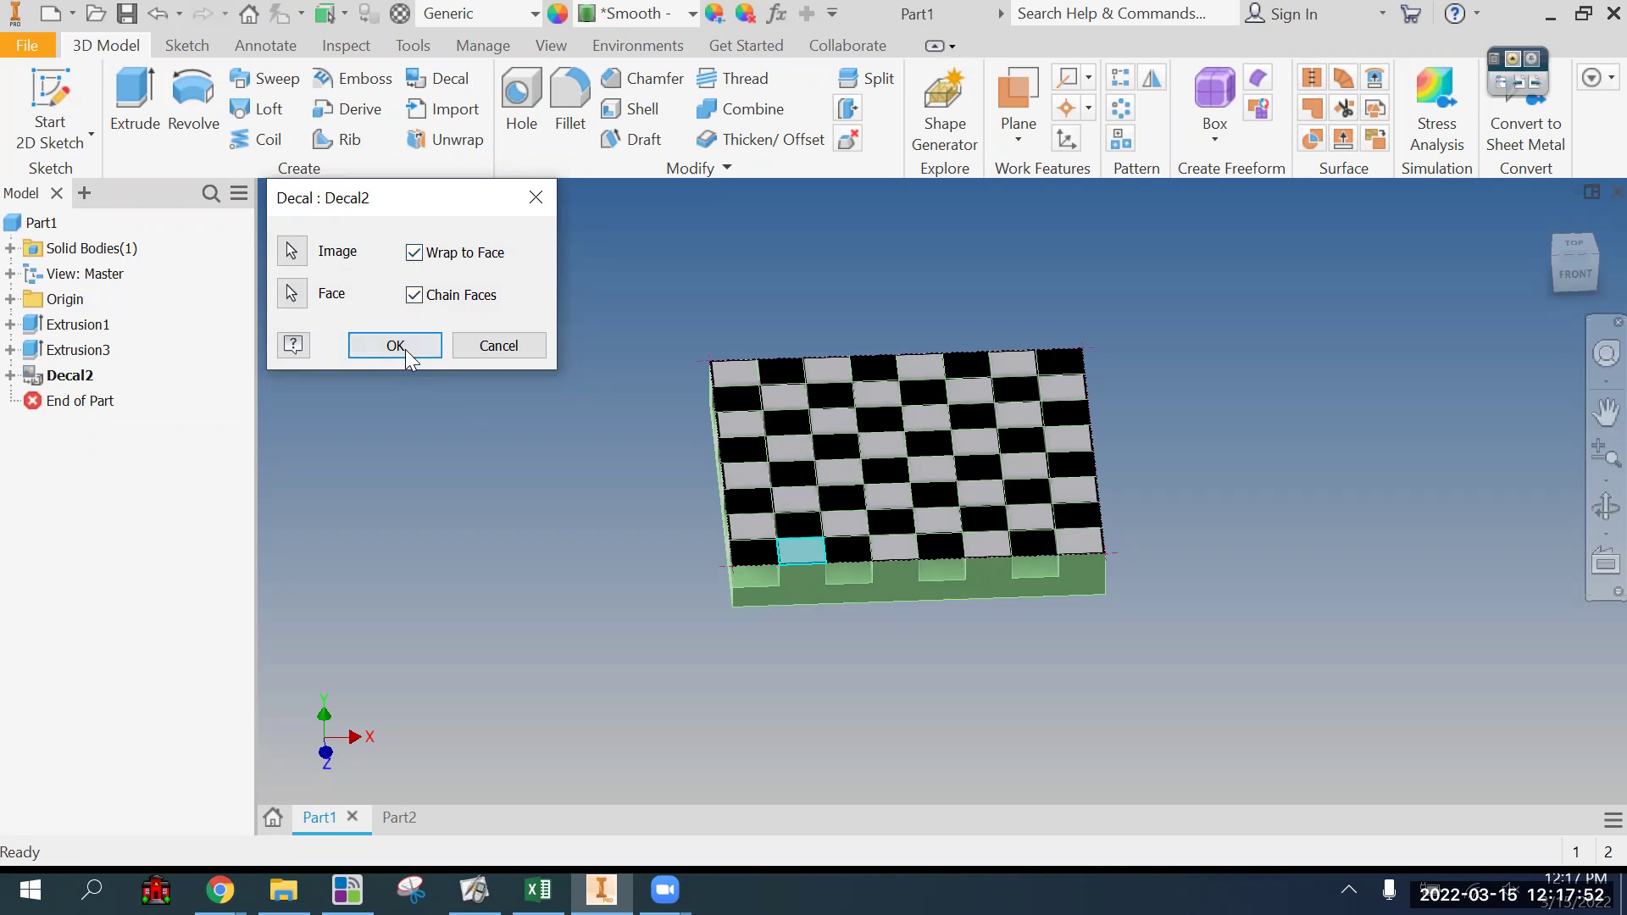
{"action": "left_click", "coordinate": [396, 346]}
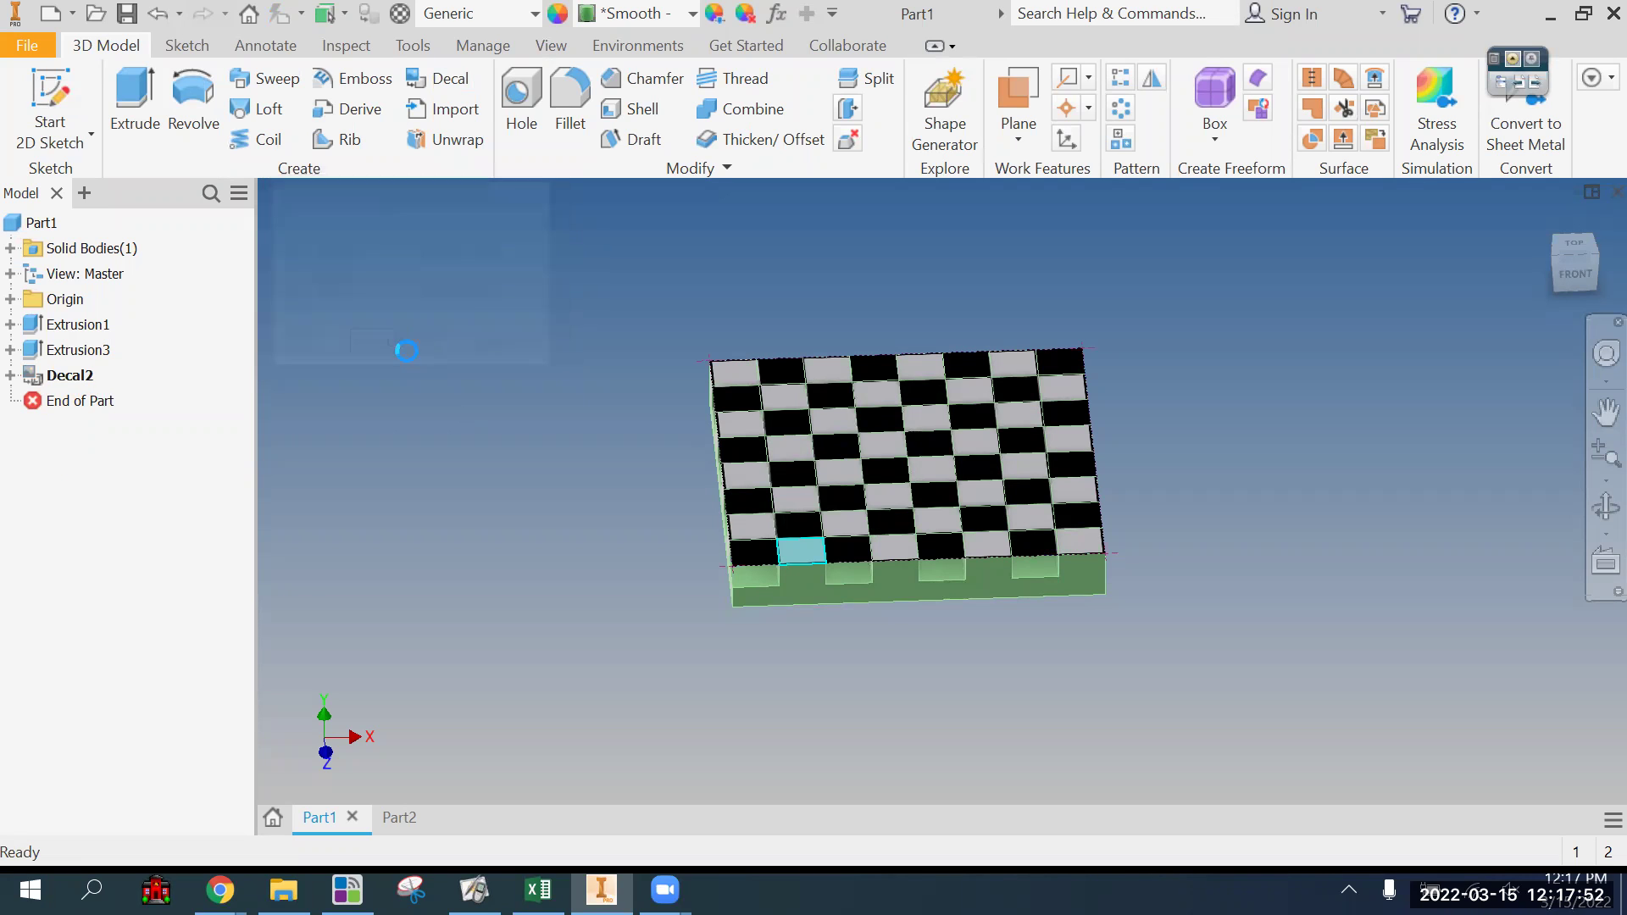
{"action": "right_click", "coordinate": [82, 373]}
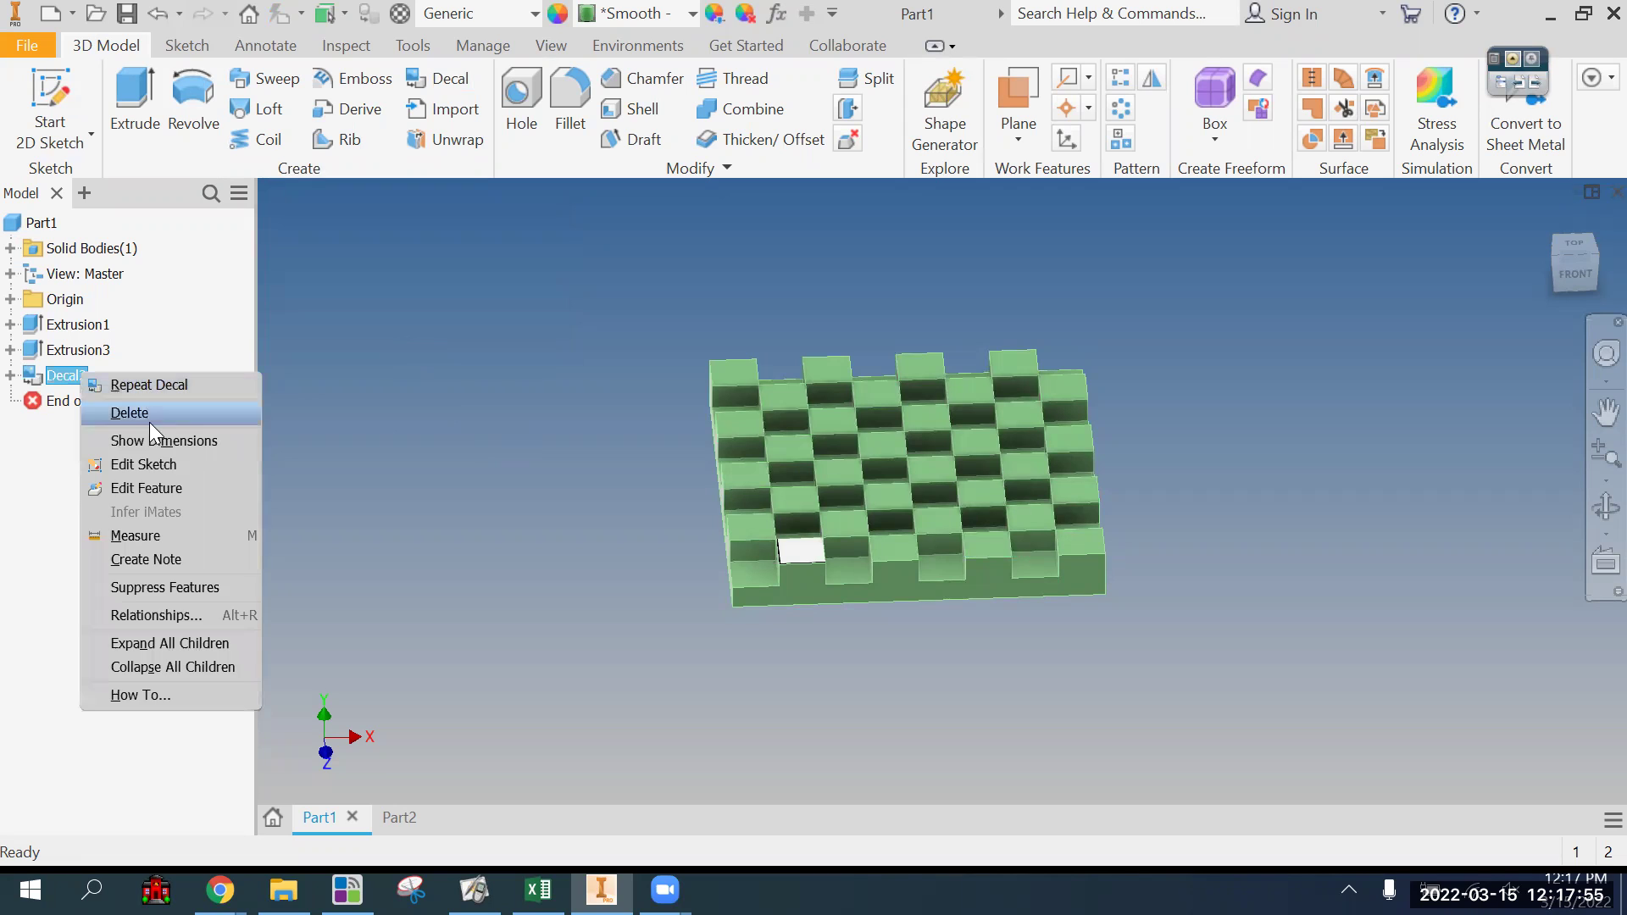
{"action": "left_click", "coordinate": [149, 488]}
{"action": "left_click", "coordinate": [412, 354]}
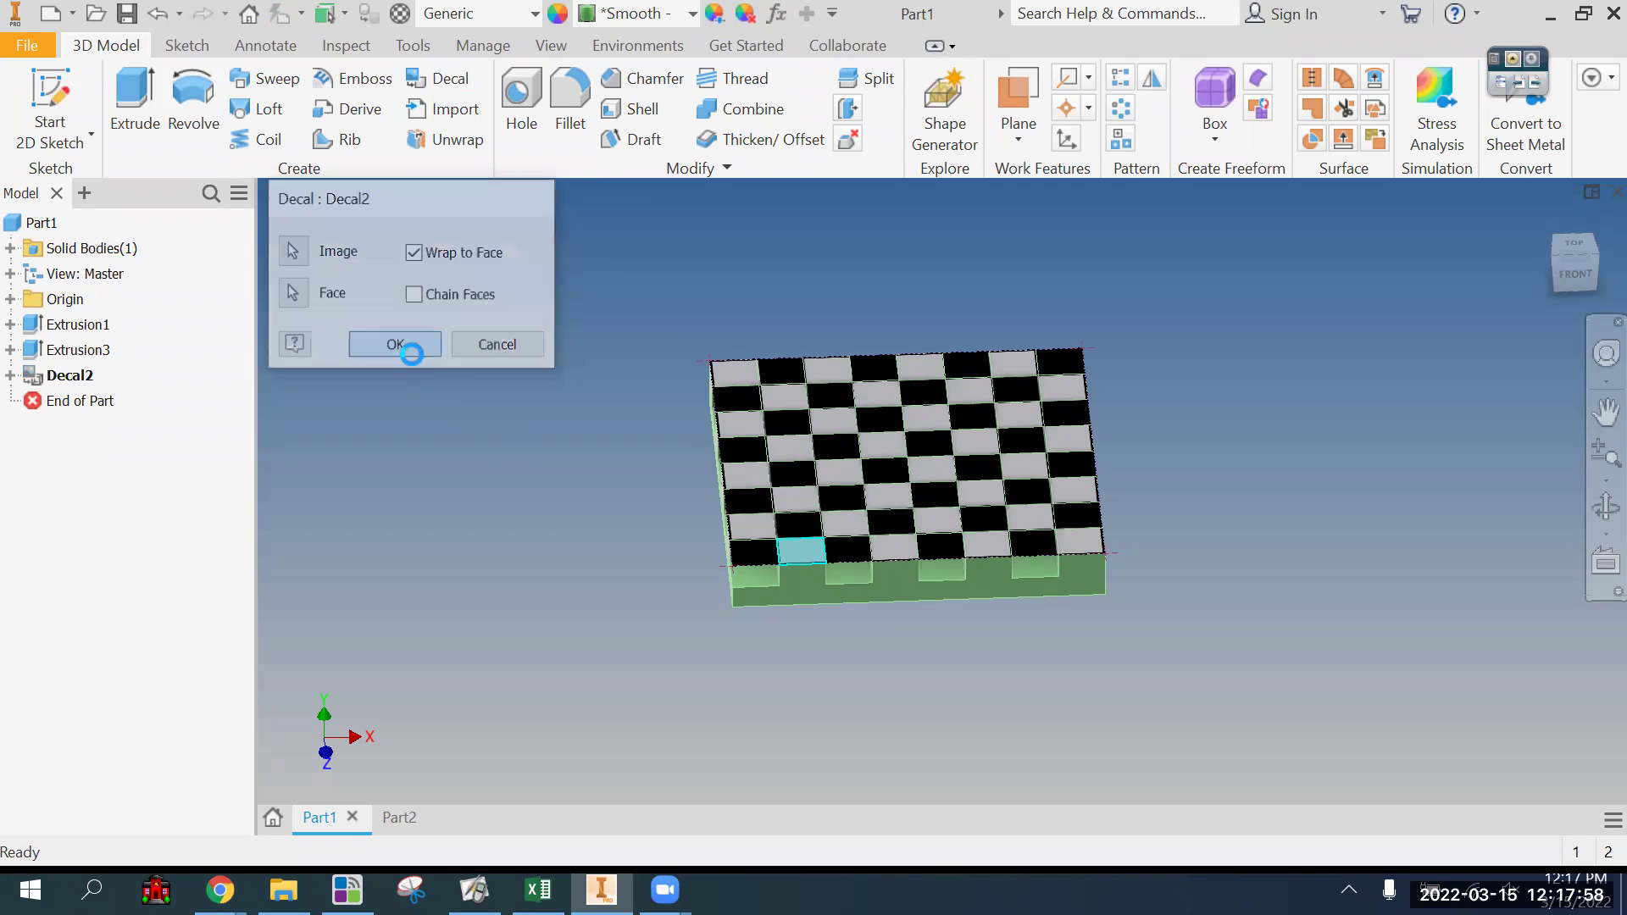
Step: In Top view, move Decal2 onto the square one row higher
{"action": "key", "text": "F5"}
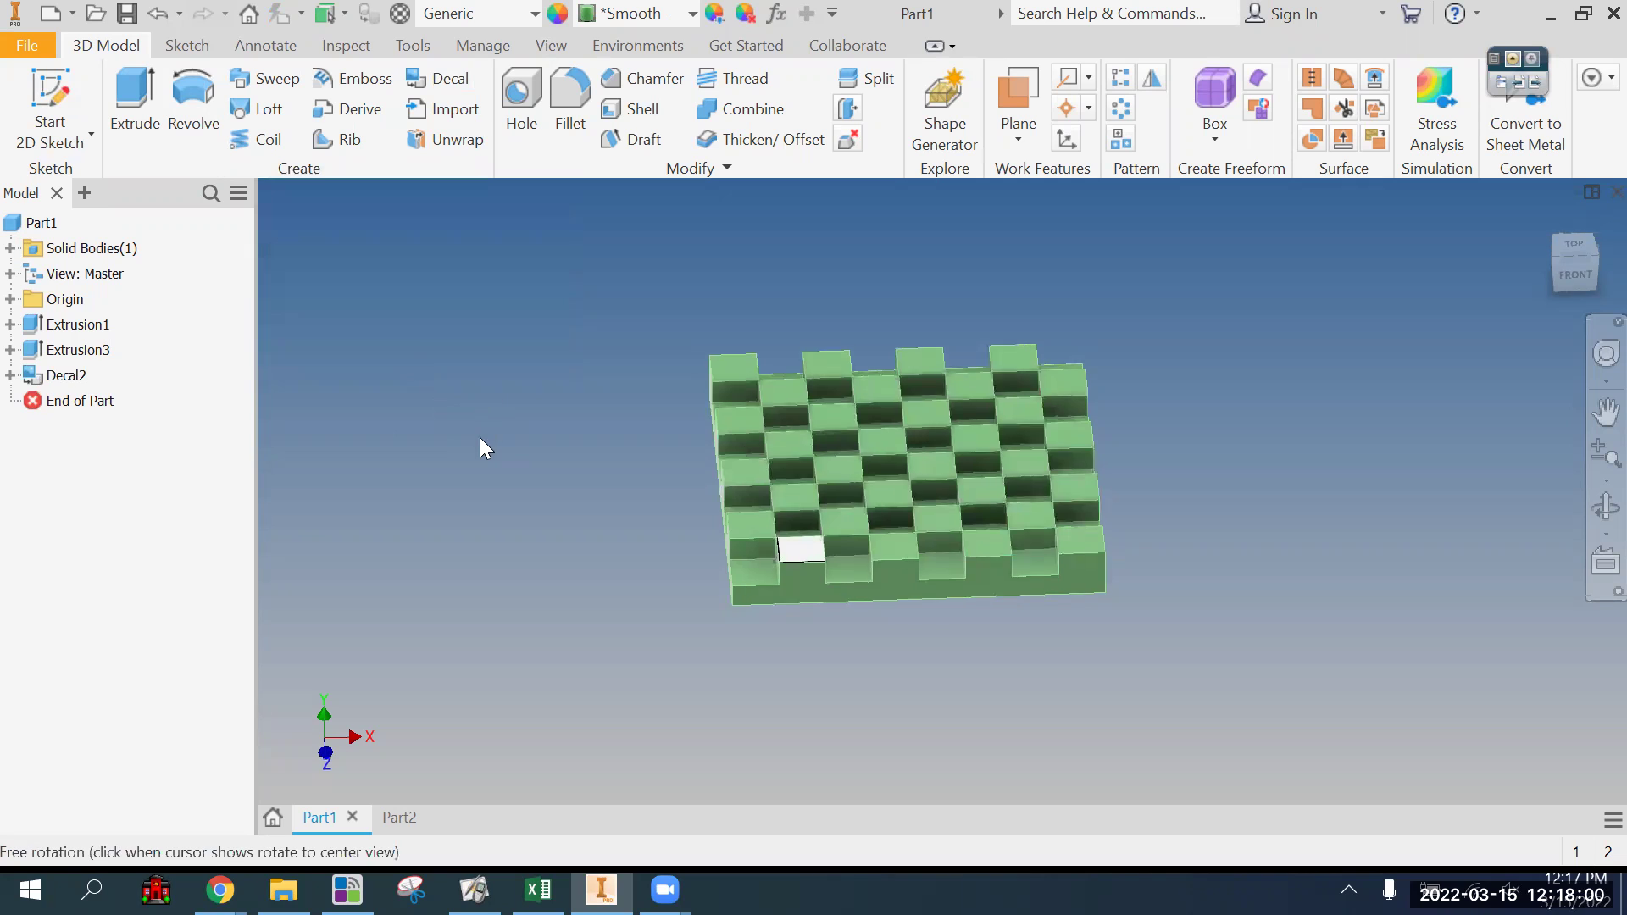
{"action": "middle_click_drag", "start_coordinate": [479, 437], "coordinate": [473, 517]}
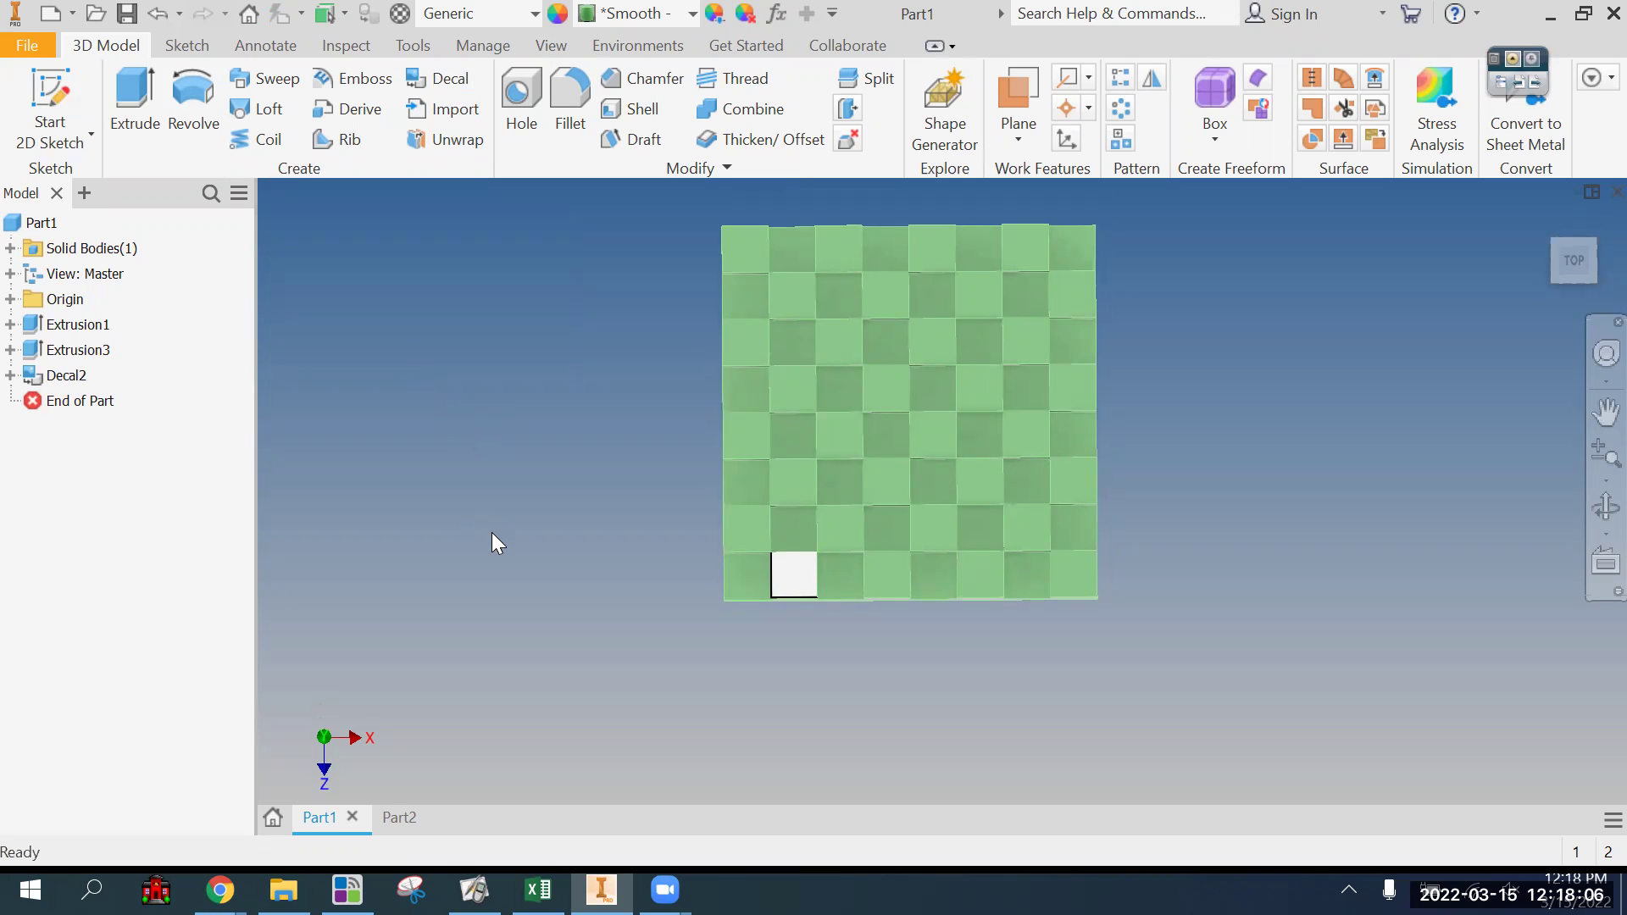
{"action": "right_click", "coordinate": [68, 375]}
{"action": "left_click", "coordinate": [193, 483]}
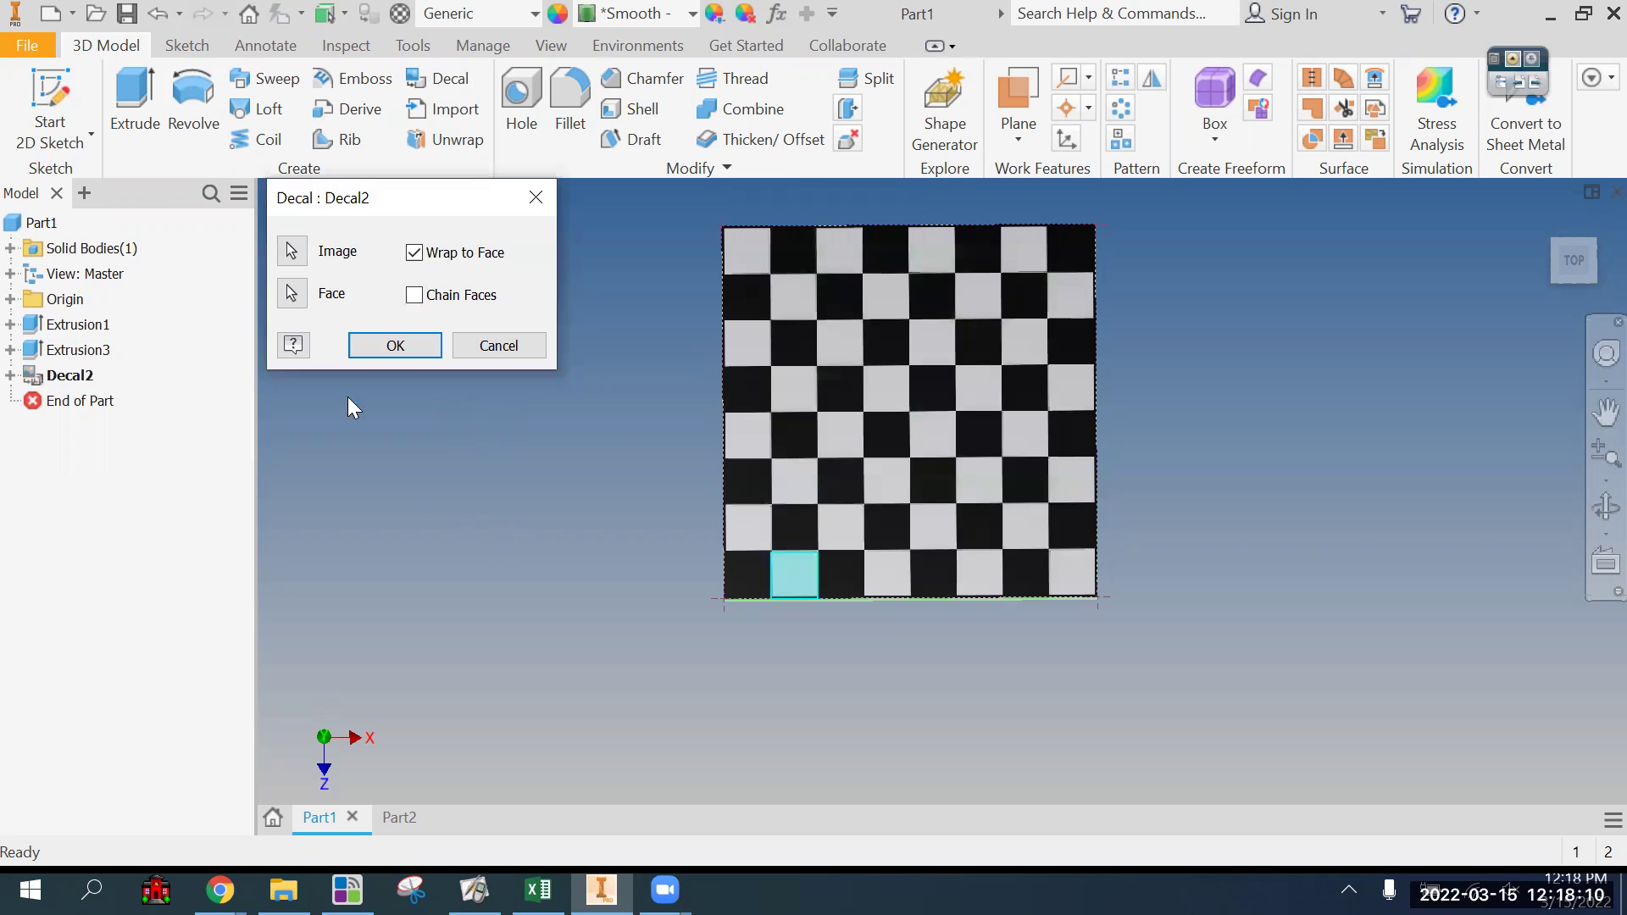
{"action": "left_click", "coordinate": [291, 294]}
{"action": "left_click", "coordinate": [793, 527]}
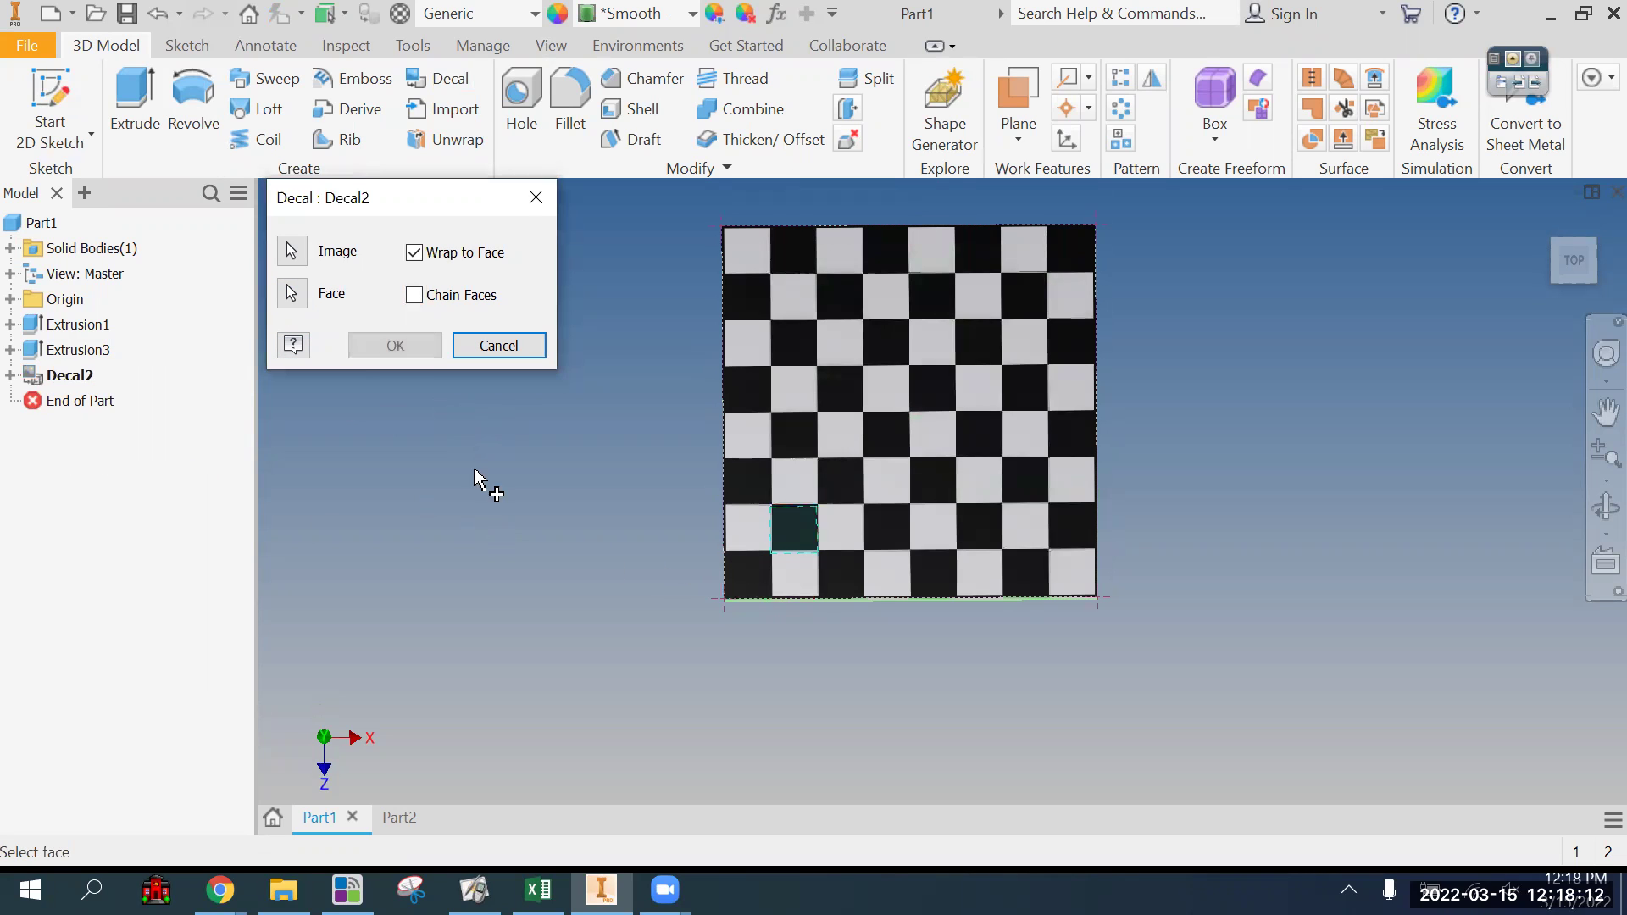
{"action": "left_click", "coordinate": [409, 345]}
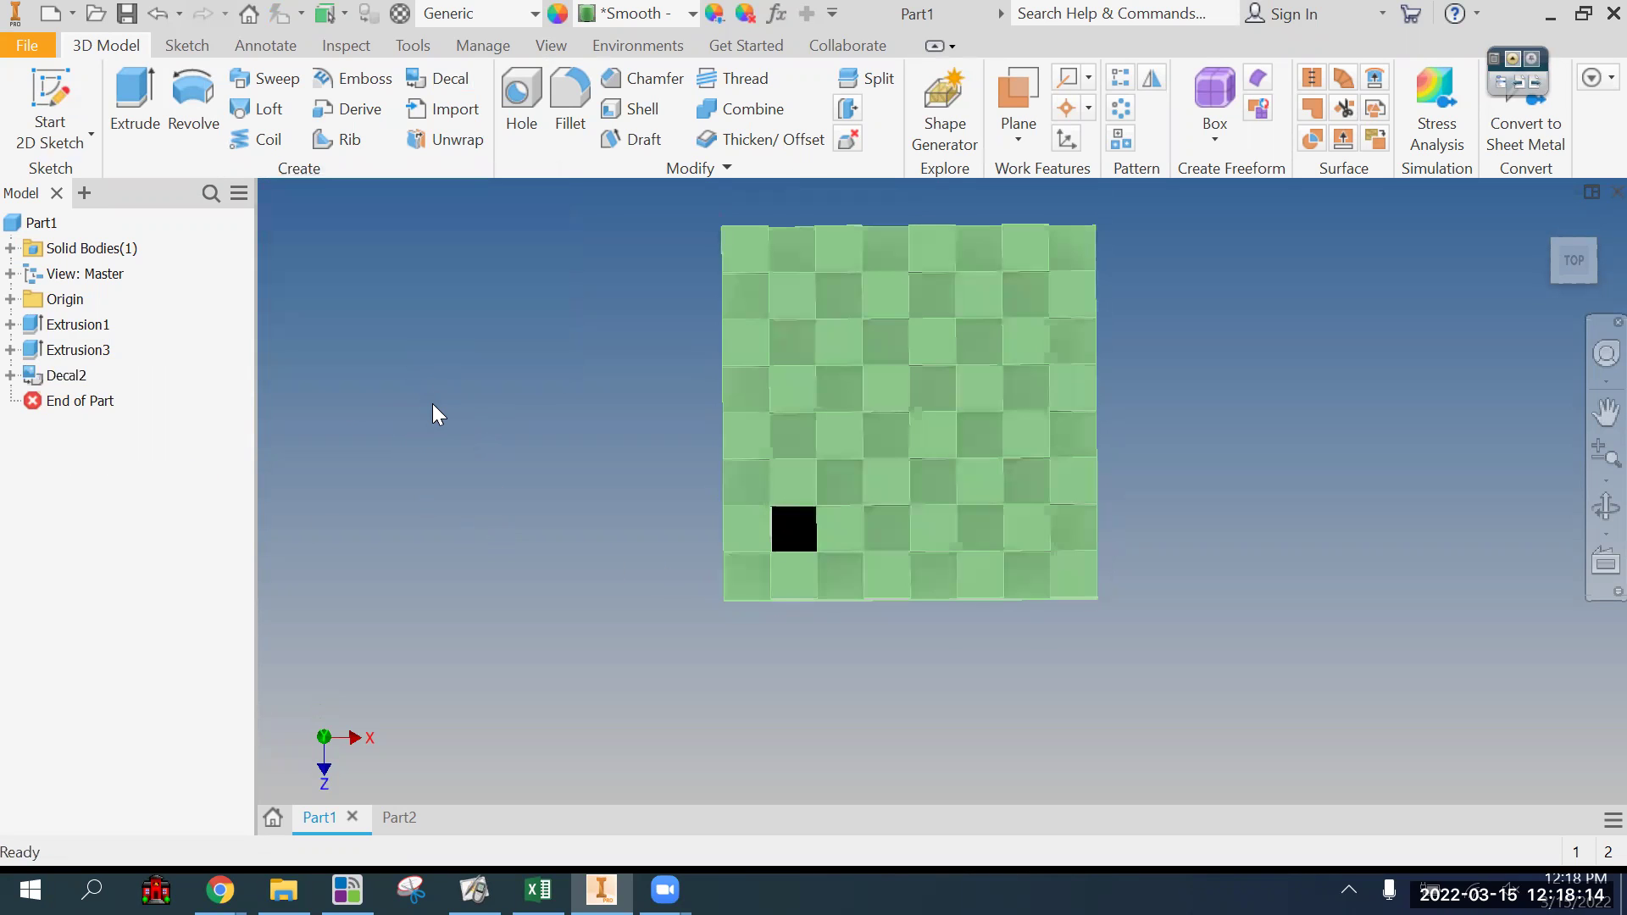
Step: Reapply Decal2 once more, then delete it from the board
{"action": "right_click", "coordinate": [67, 376]}
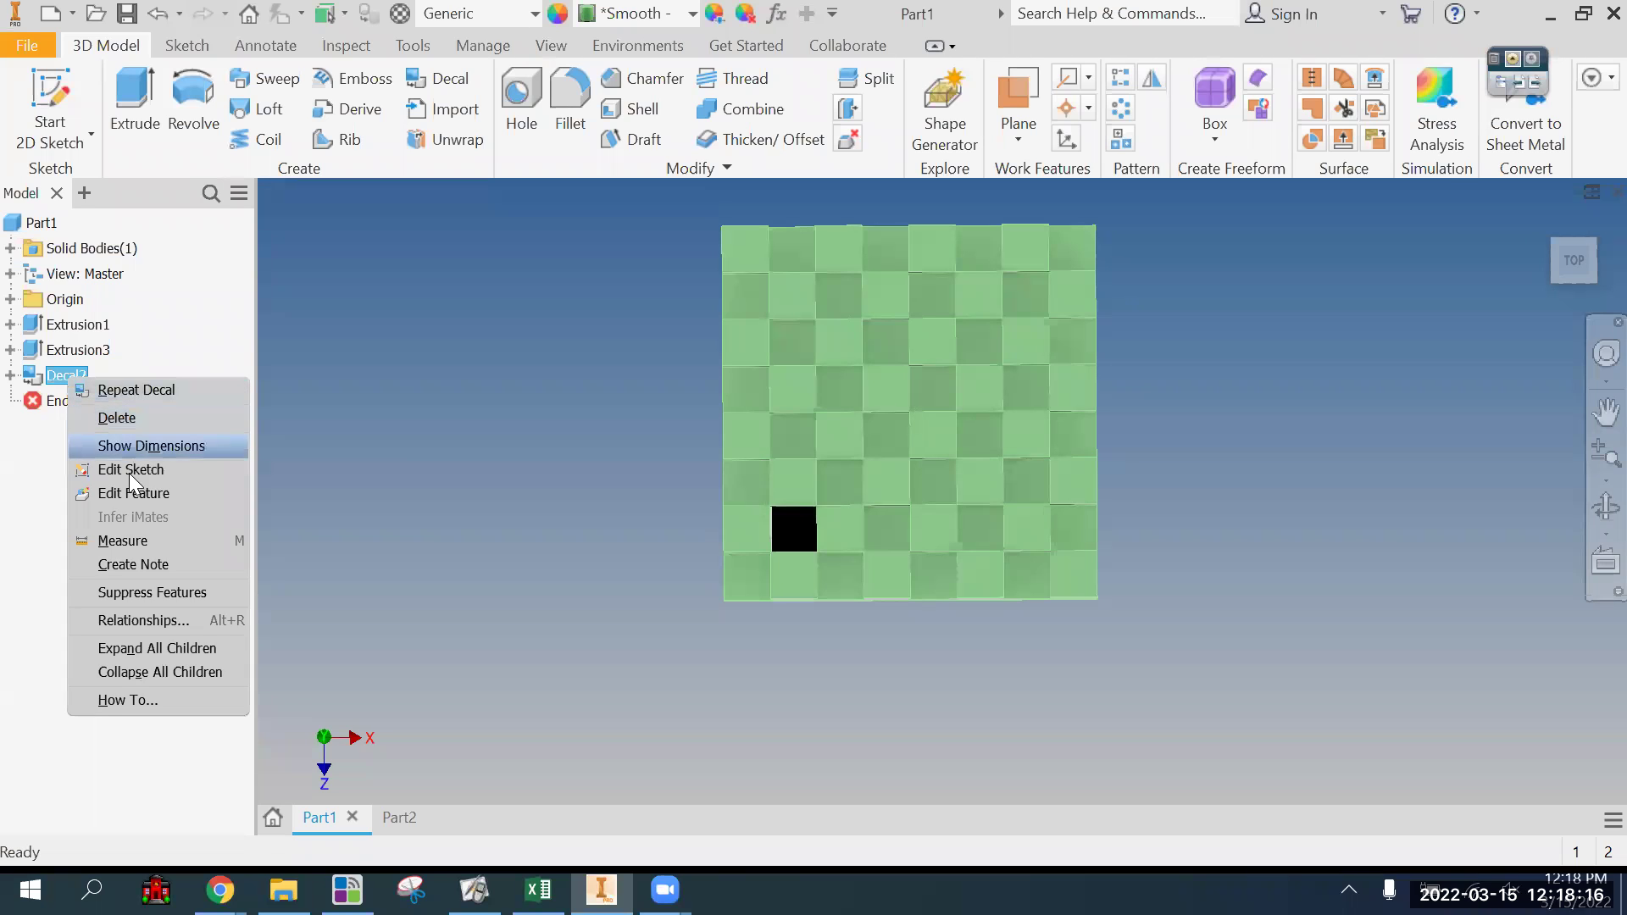
{"action": "left_click", "coordinate": [136, 493]}
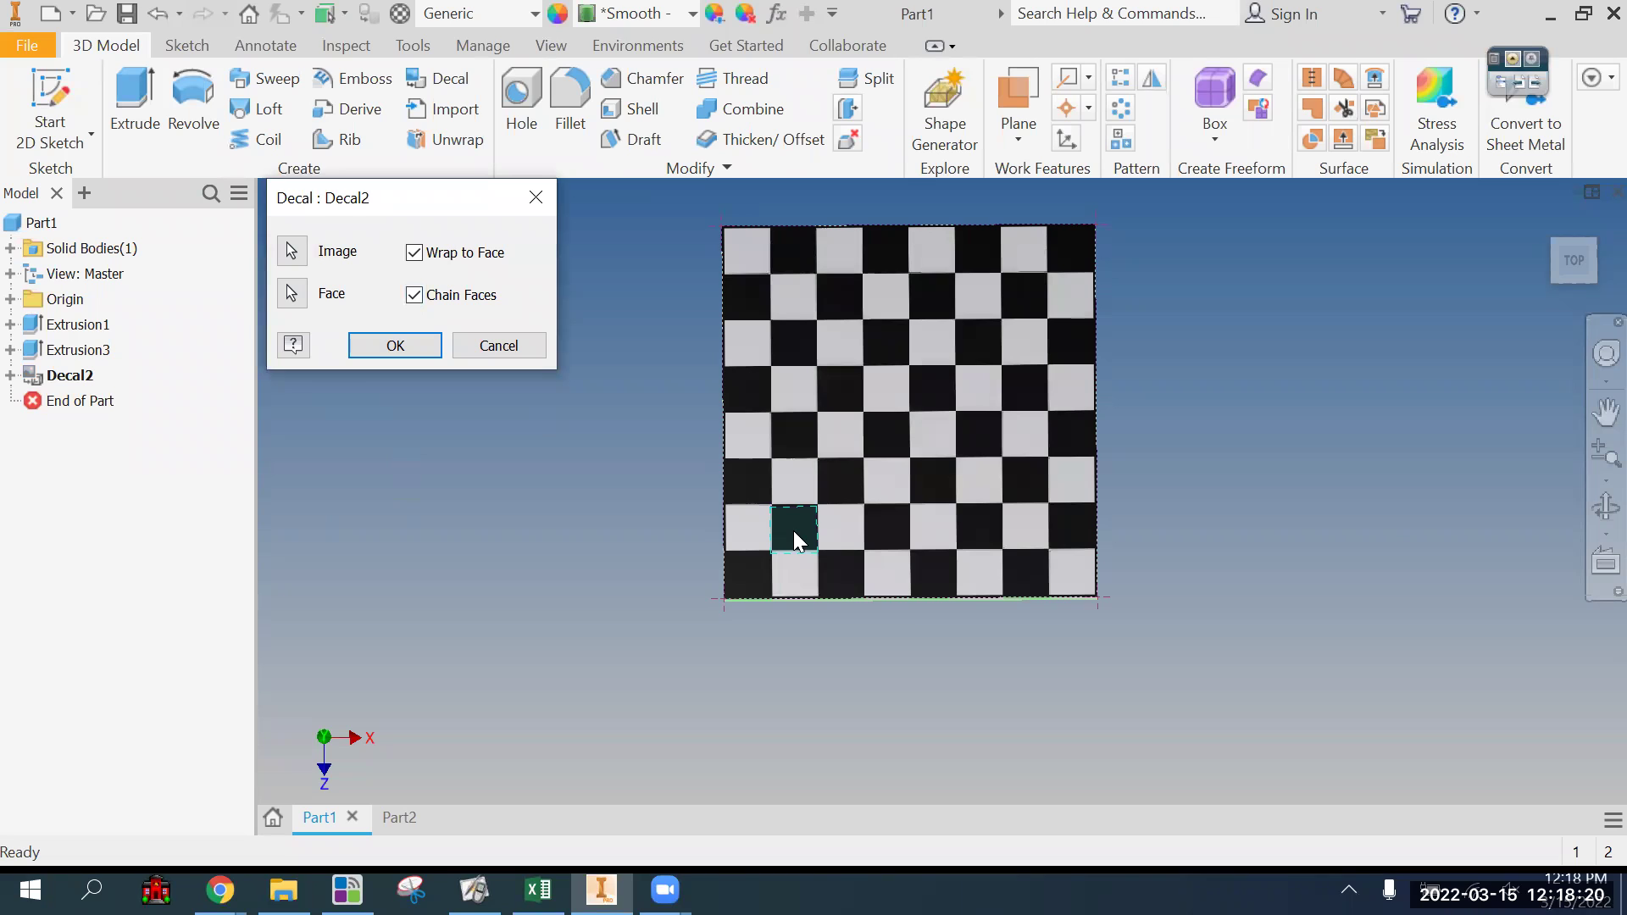
{"action": "left_click", "coordinate": [378, 348]}
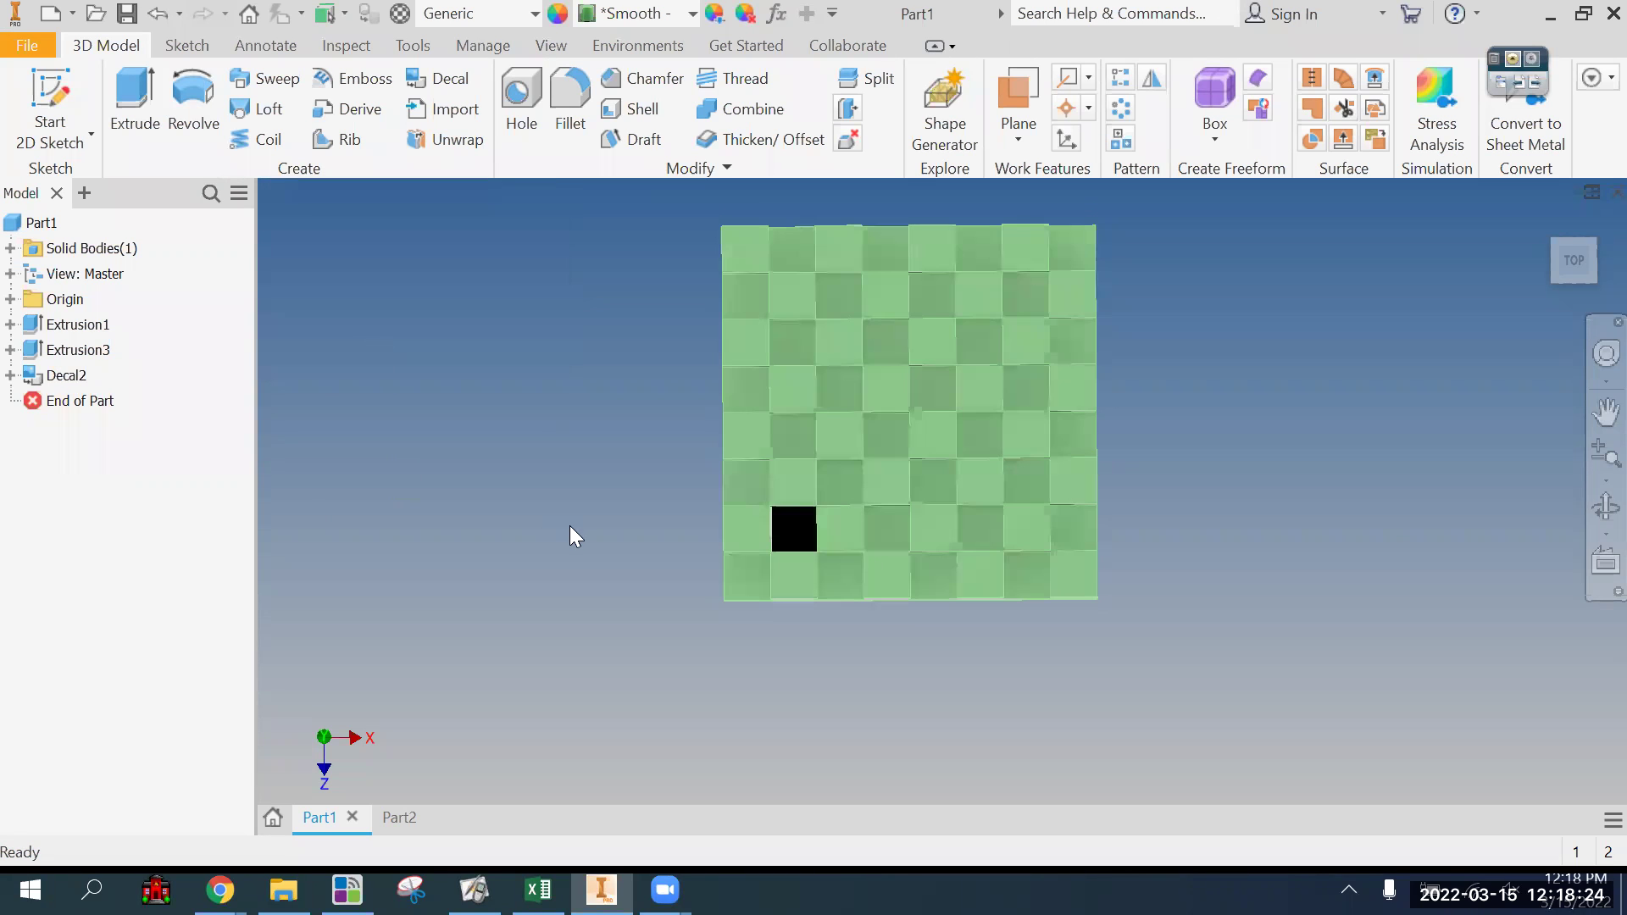
{"action": "middle_click_drag", "start_coordinate": [544, 553], "coordinate": [542, 492], "text": "shift"}
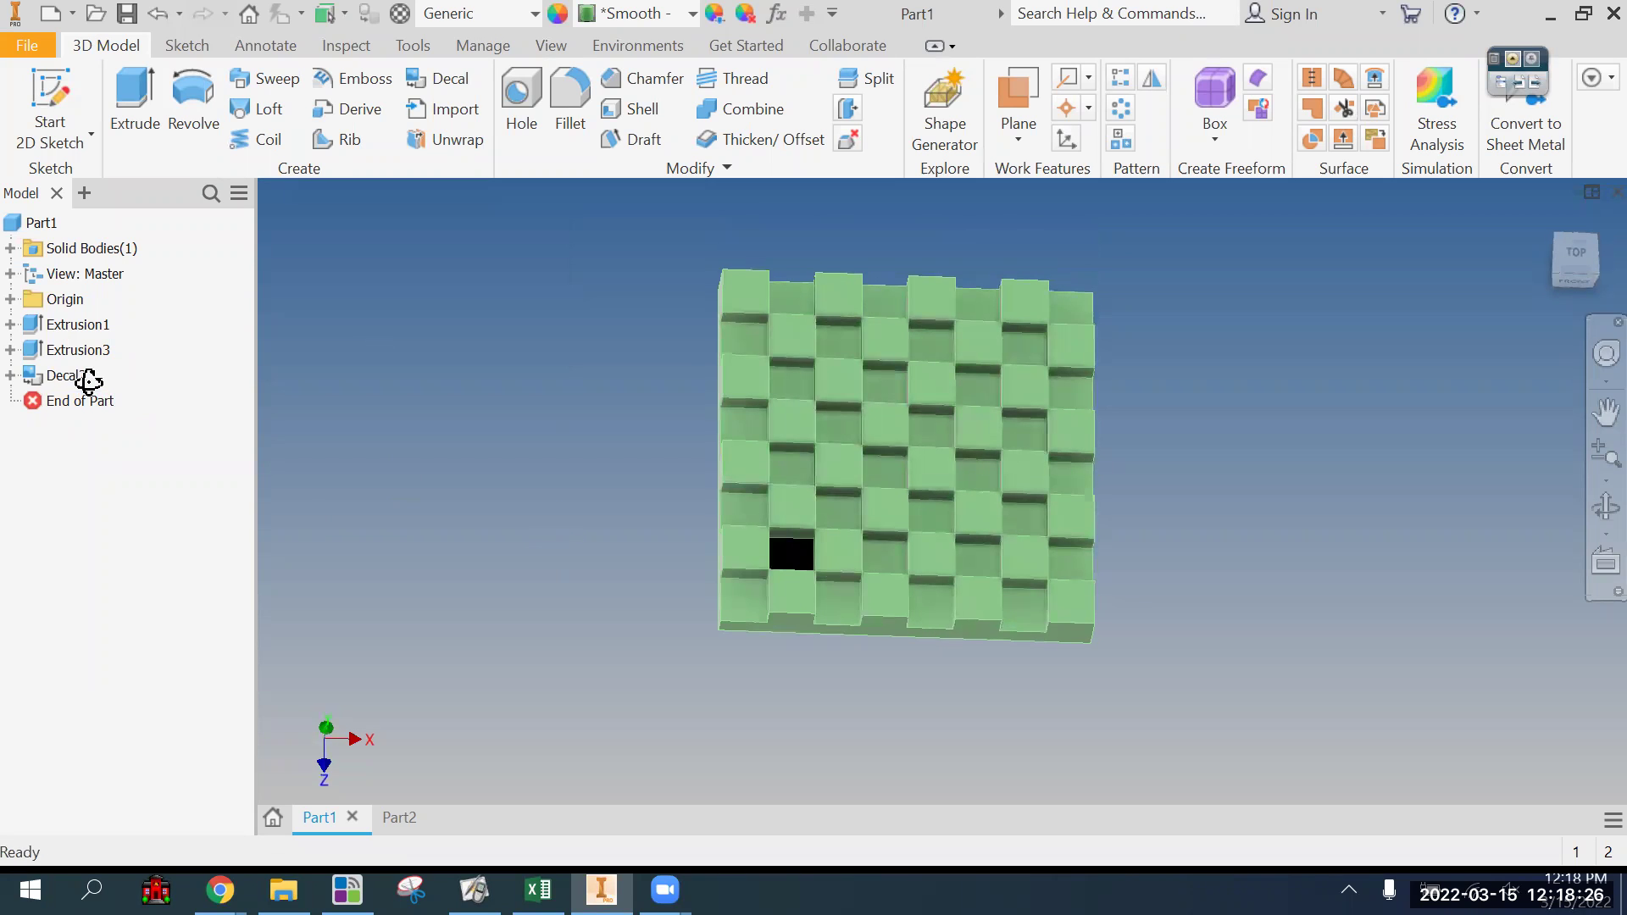
{"action": "right_click", "coordinate": [85, 379]}
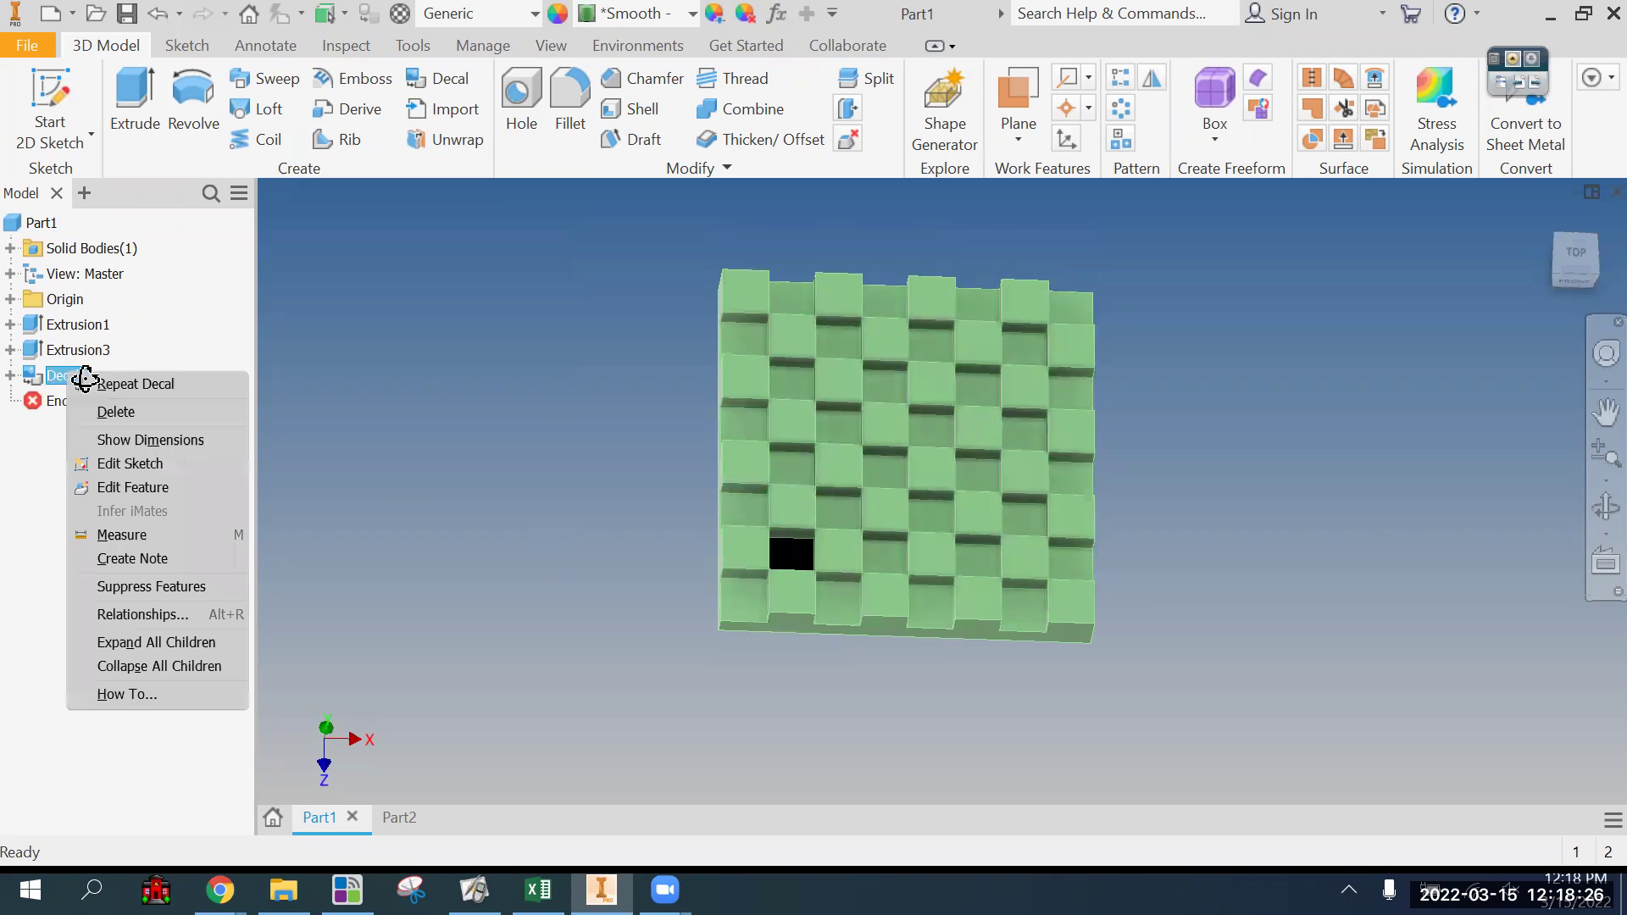
{"action": "left_click", "coordinate": [117, 412]}
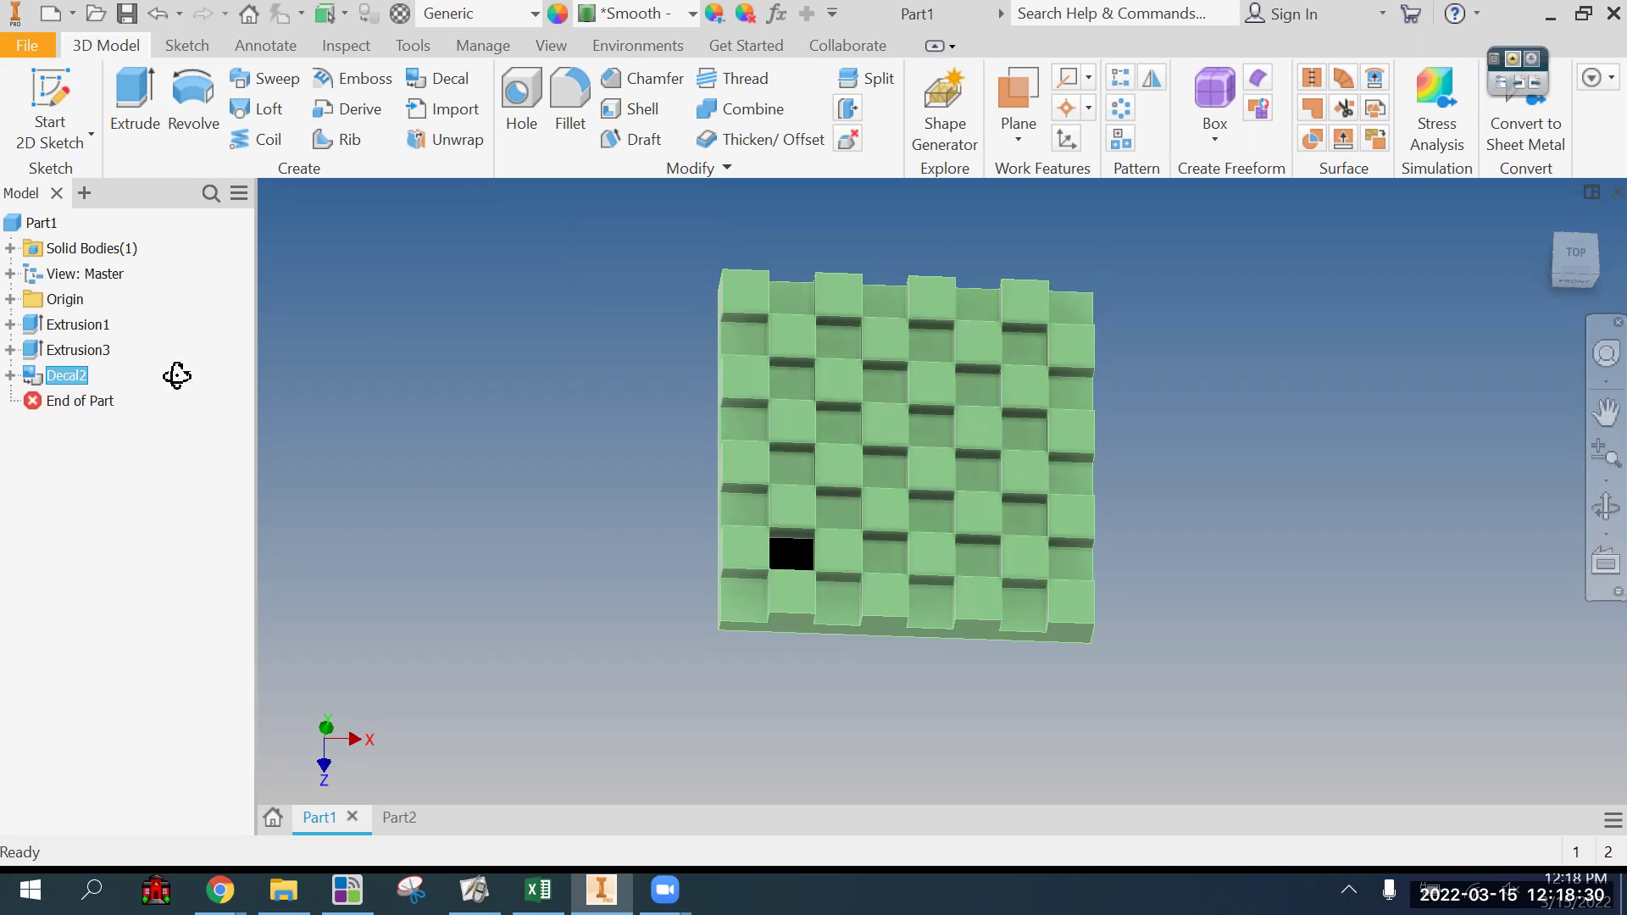
{"action": "left_click", "coordinate": [296, 304]}
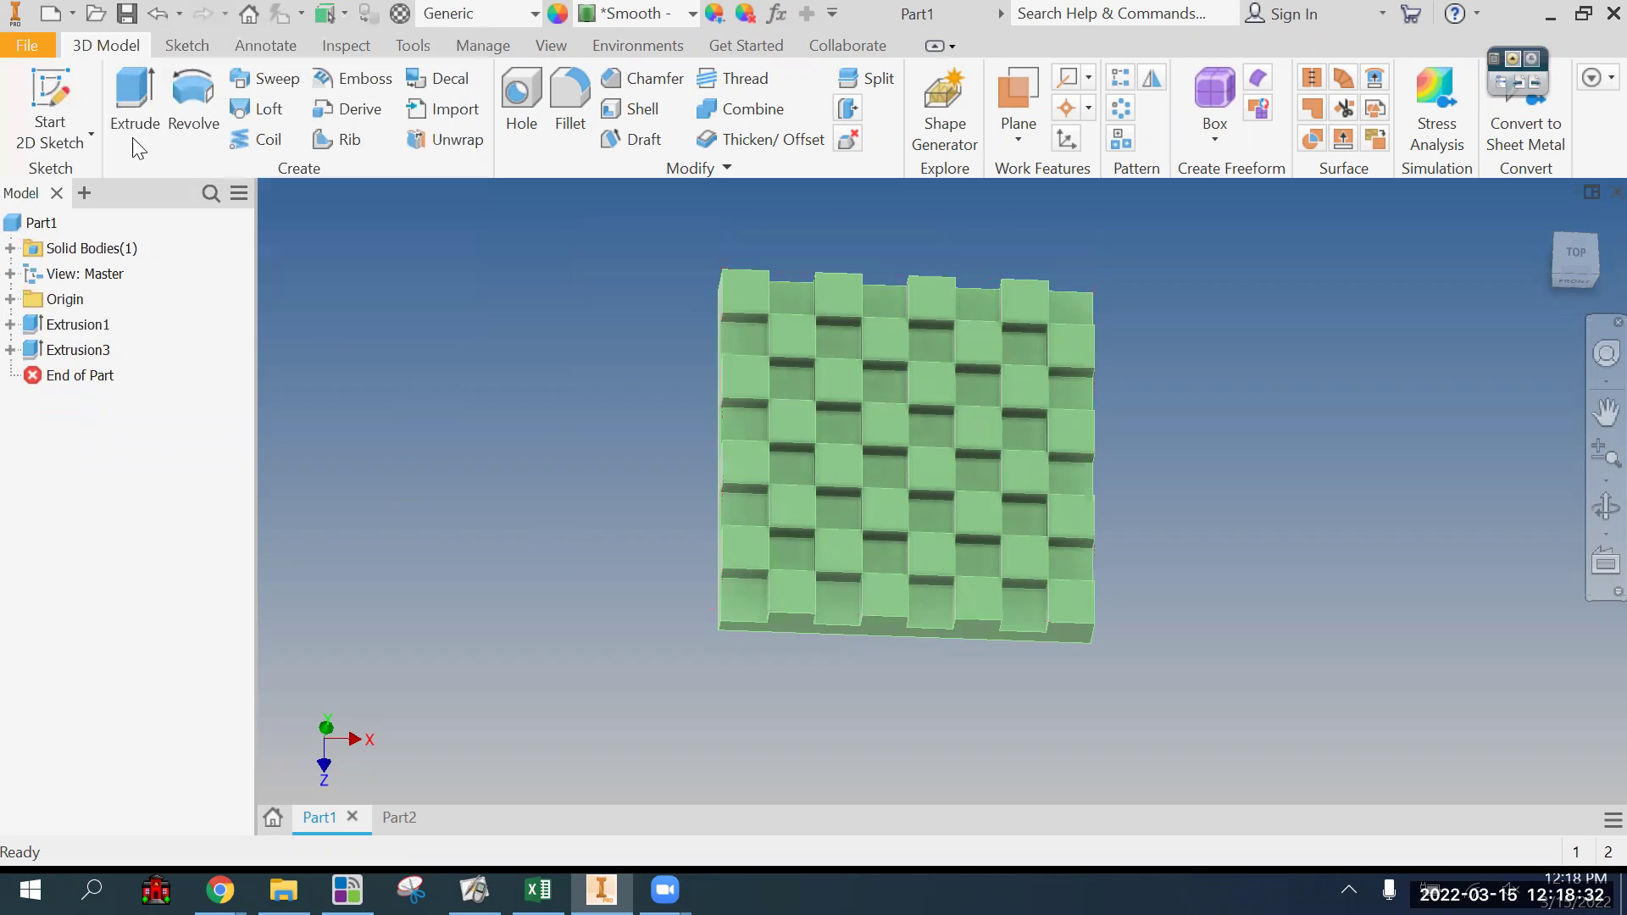
{"action": "left_click", "coordinate": [86, 93]}
Step: Start a sketch on a work plane offset above the board and project three board corners
{"action": "left_click", "coordinate": [794, 595]}
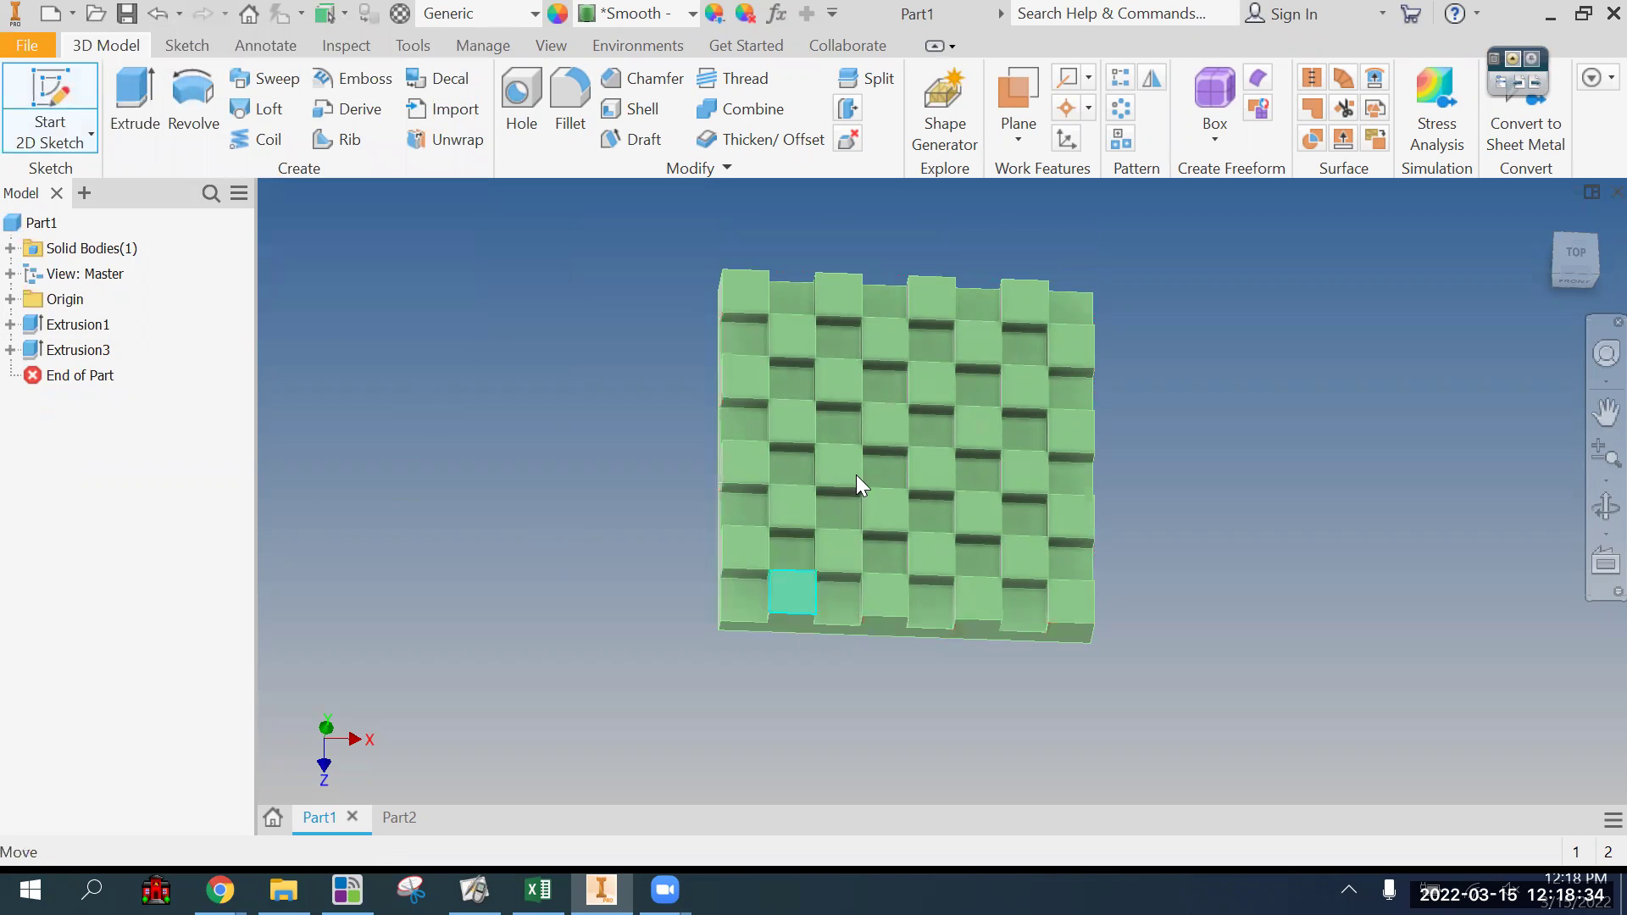
{"action": "left_click", "coordinate": [889, 337]}
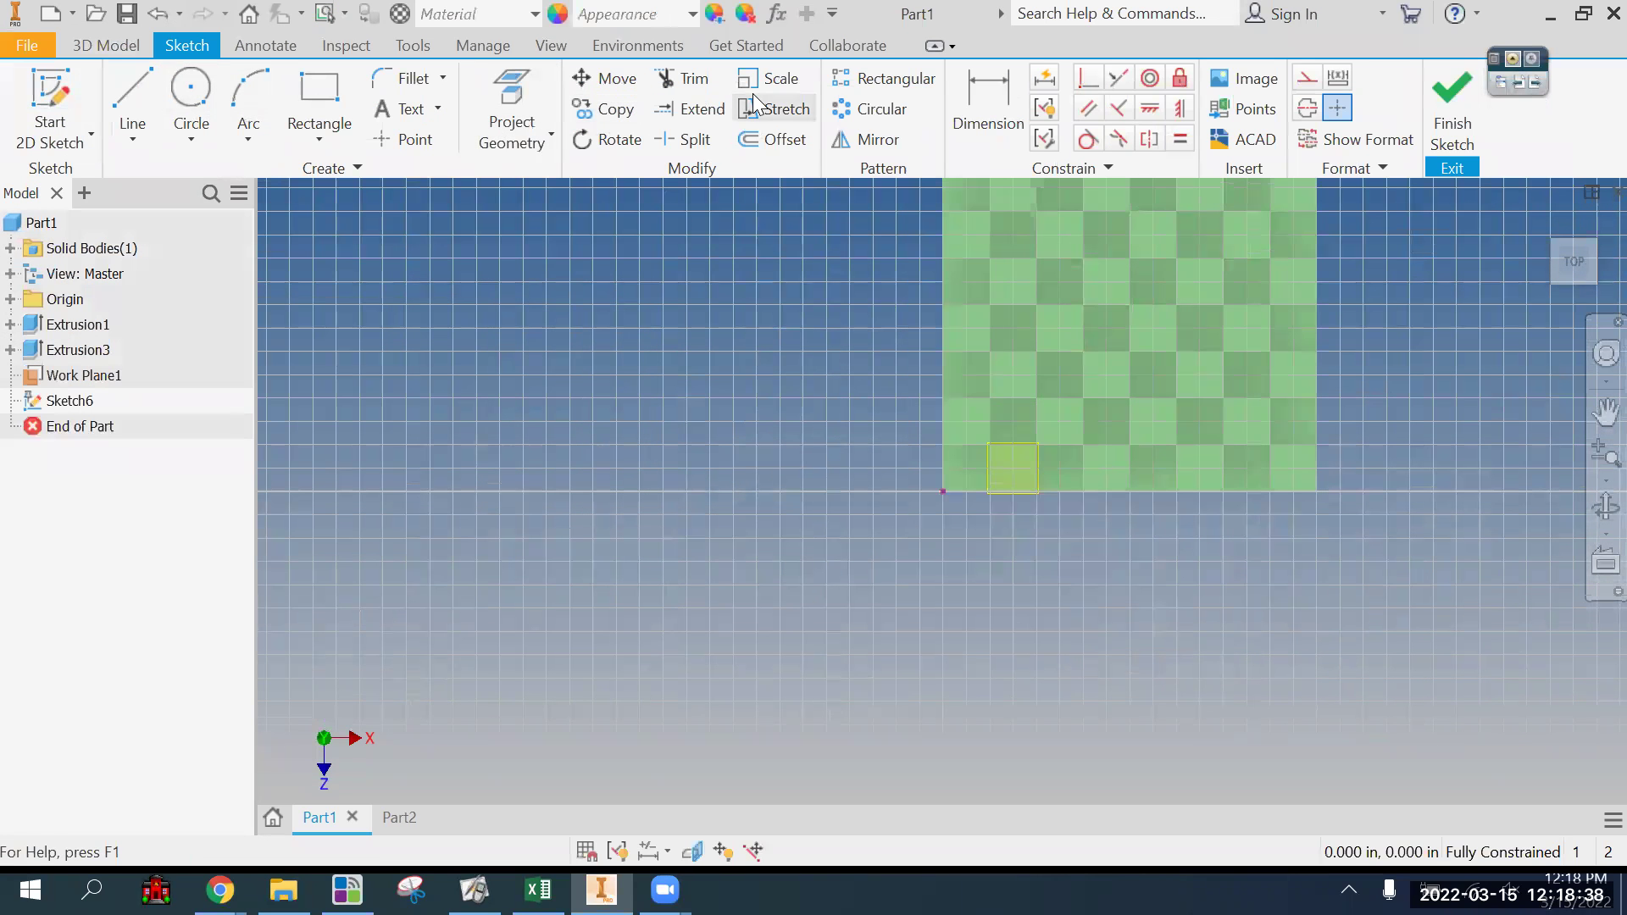
{"action": "left_click", "coordinate": [511, 102]}
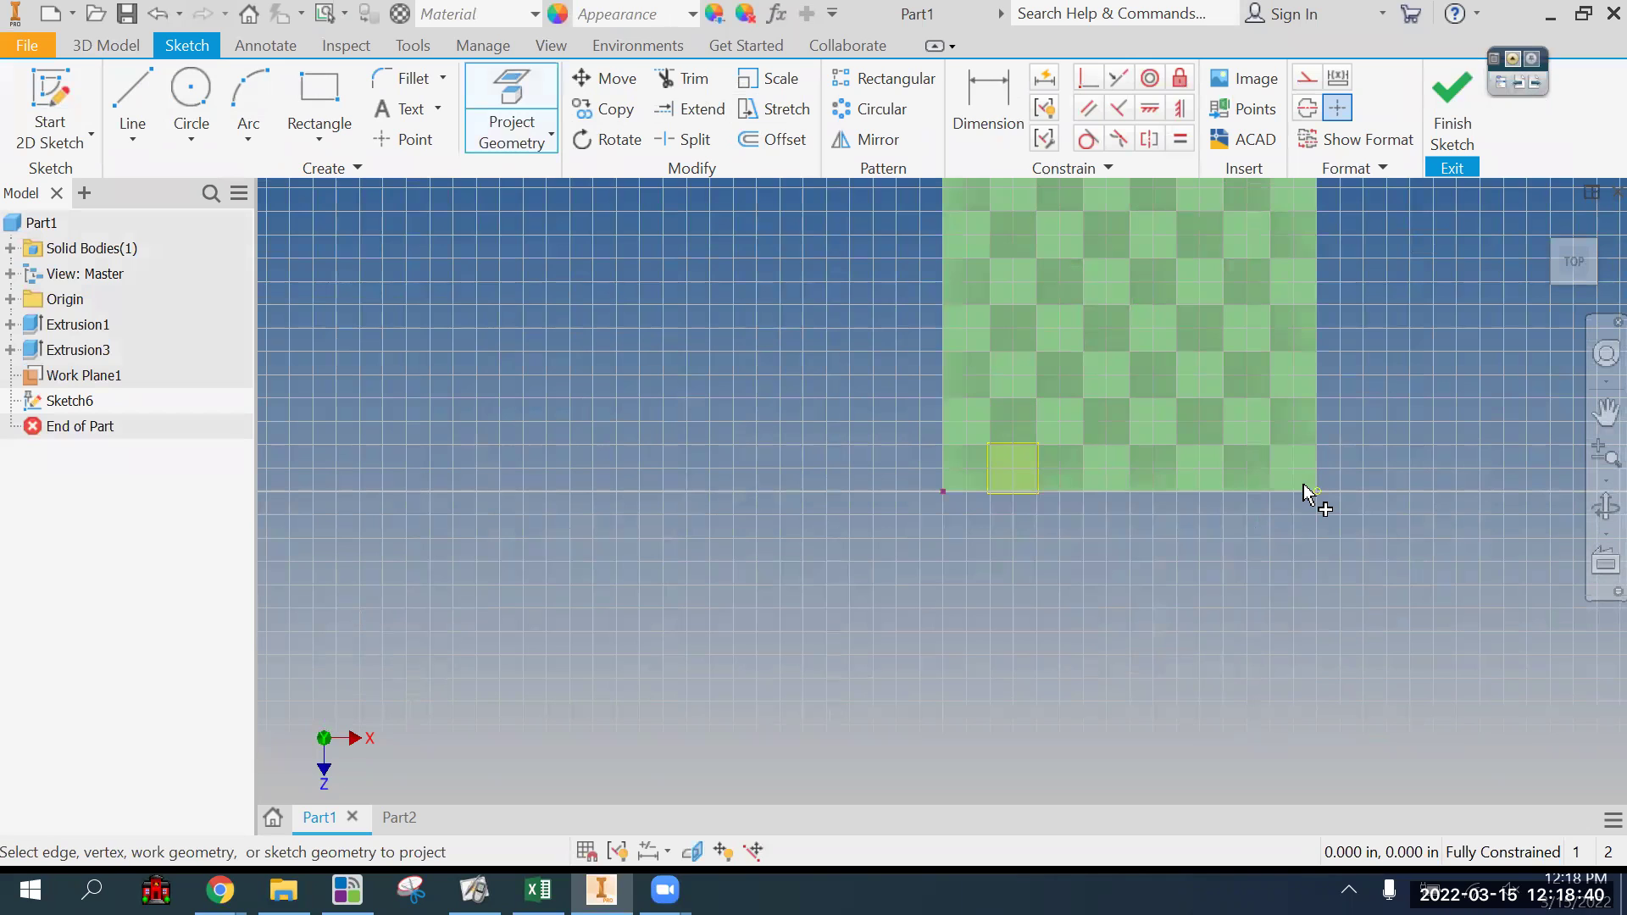
{"action": "scroll", "coordinate": [1195, 618], "scroll_direction": "down", "scroll_amount": 2}
{"action": "left_click", "coordinate": [1267, 328]}
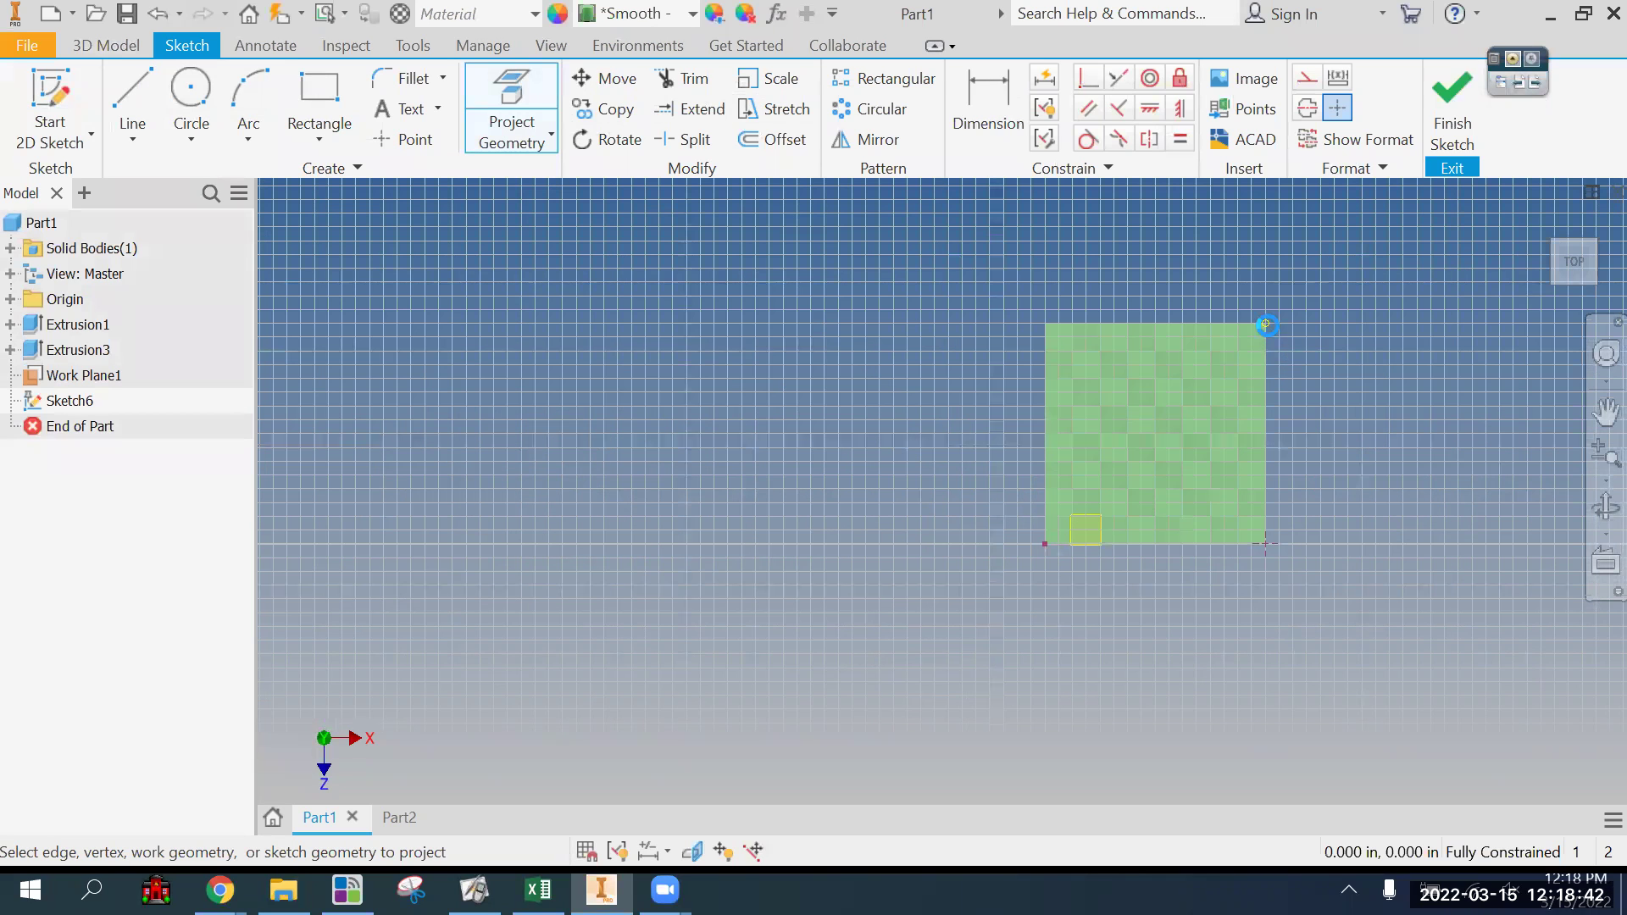
{"action": "left_click", "coordinate": [1047, 325]}
{"action": "left_click", "coordinate": [1045, 544]}
{"action": "right_click", "coordinate": [1077, 237]}
{"action": "left_click", "coordinate": [1165, 225]}
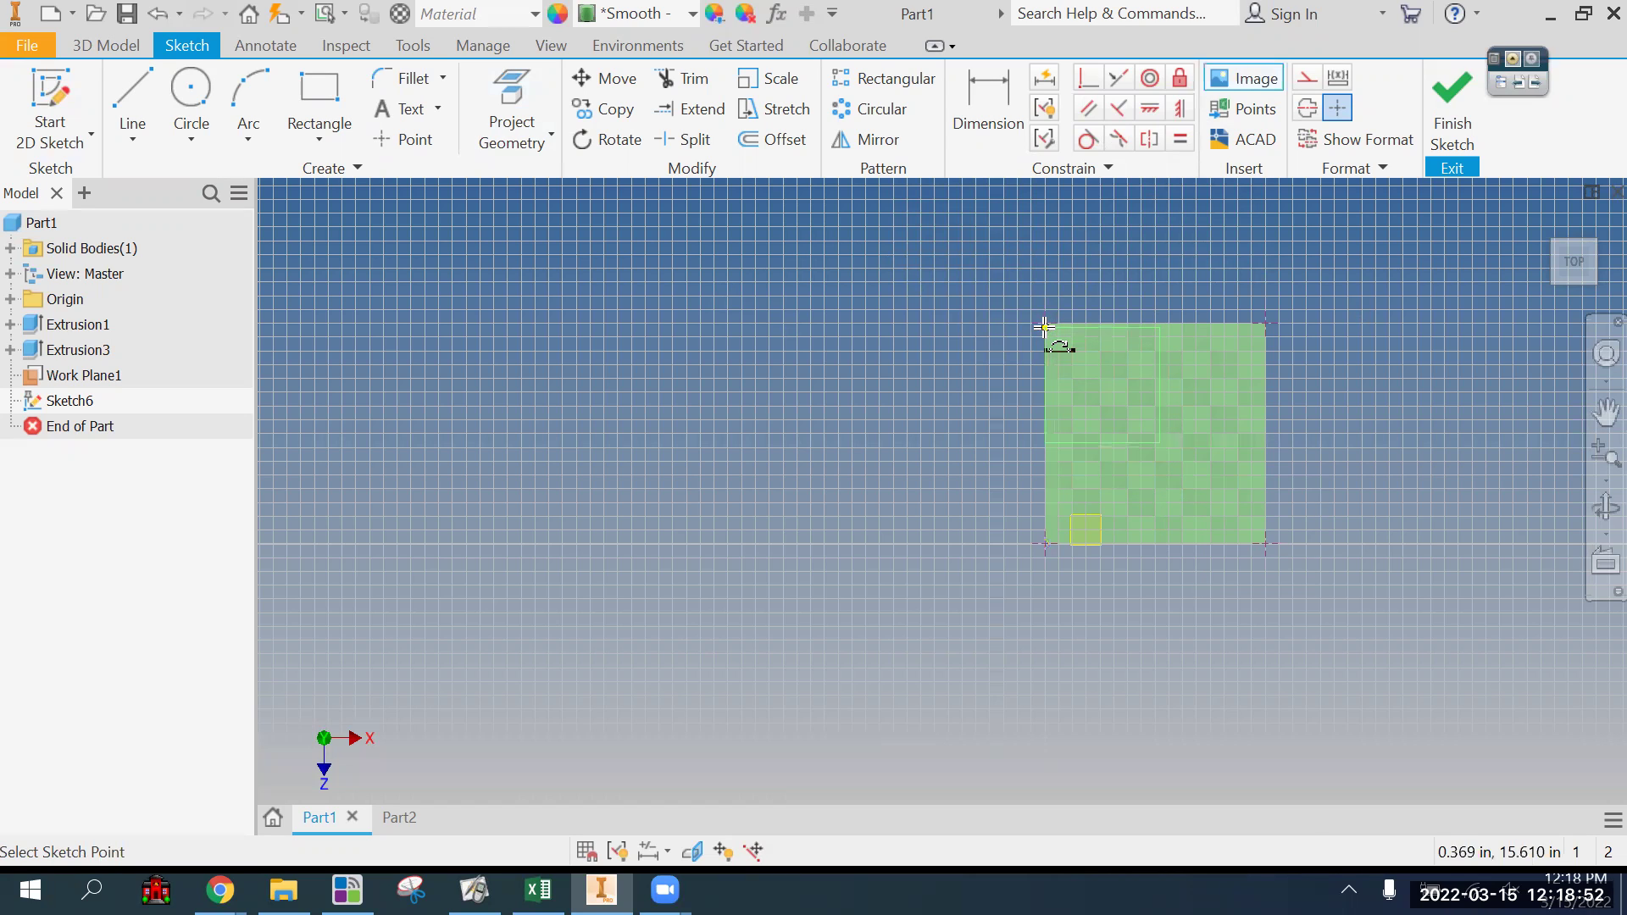
Step: Insert the checkerboard image at the top-left corner, stretch it to the bottom-right corner, and finish the sketch
{"action": "left_click", "coordinate": [1059, 418]}
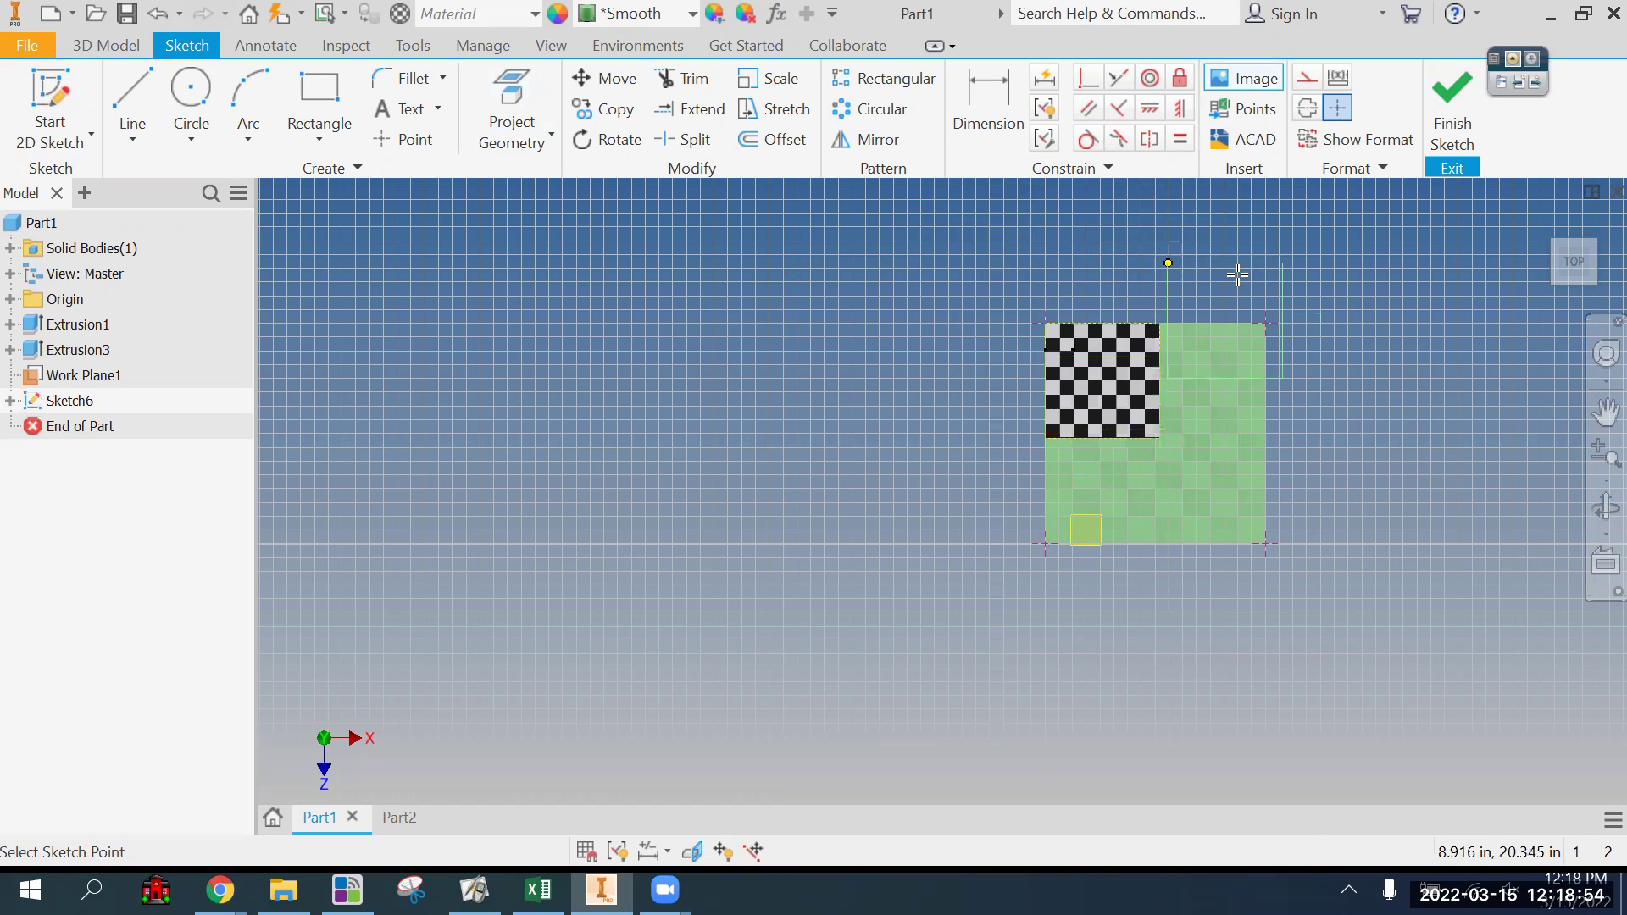
{"action": "right_click", "coordinate": [1186, 263]}
{"action": "key", "text": "Escape"}
{"action": "left_click_drag", "start_coordinate": [1166, 440], "coordinate": [1268, 543]}
{"action": "left_click", "coordinate": [1450, 127]}
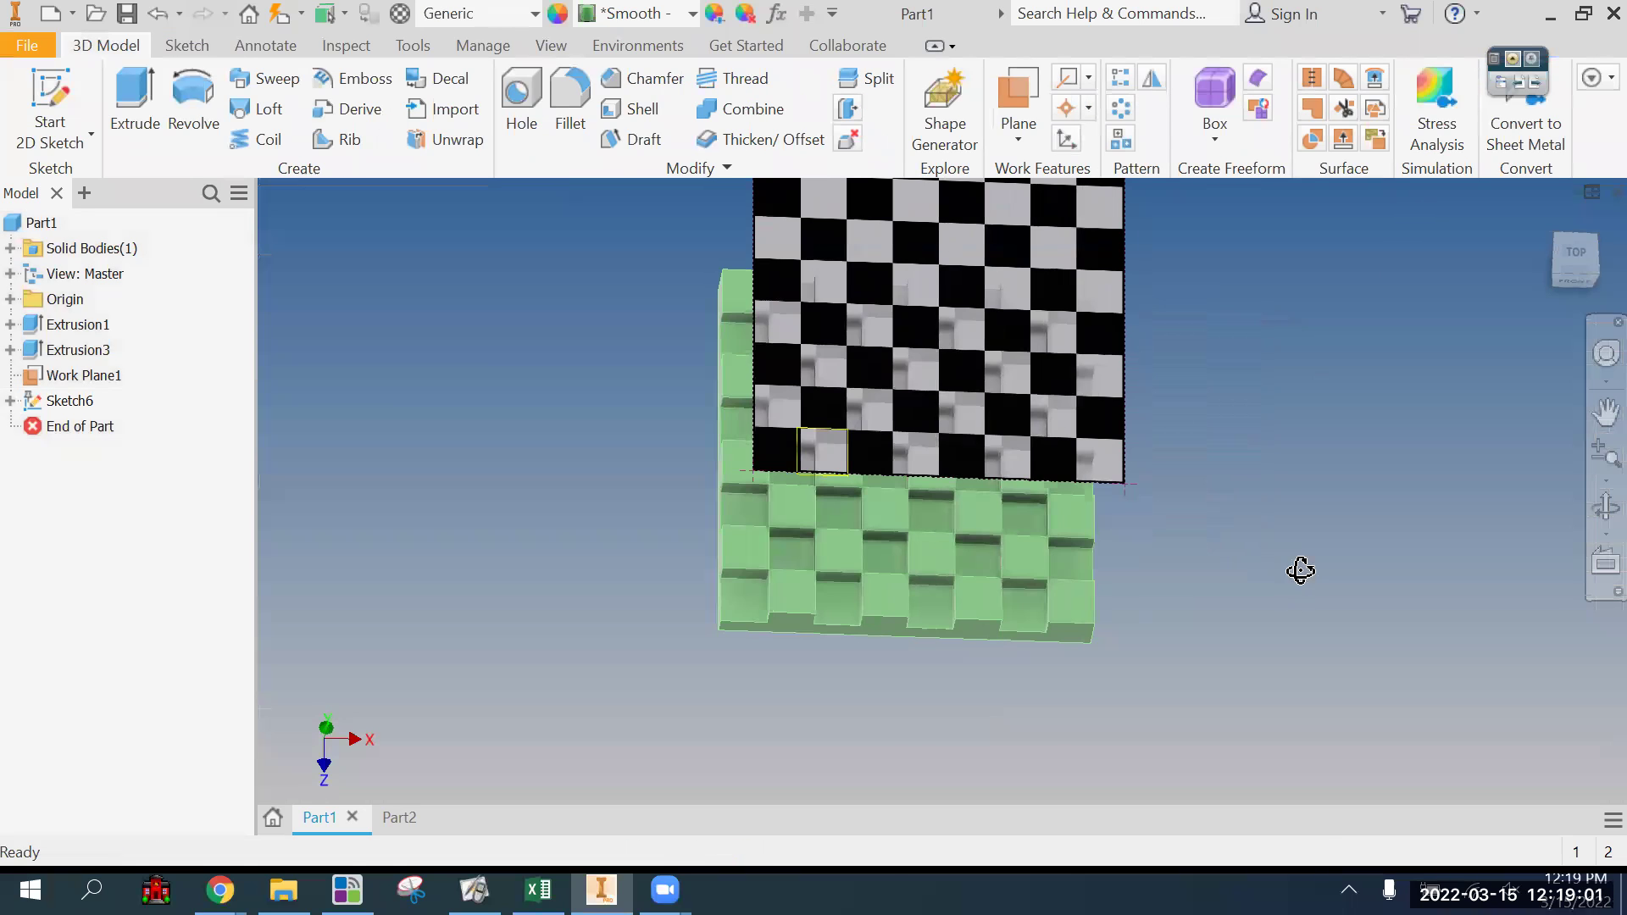
Step: Apply the checkerboard image as a decal onto one square face of the board
{"action": "mouse_move", "coordinate": [1301, 571]}
{"action": "middle_mouse_down", "text": "shift"}
{"action": "mouse_move", "coordinate": [1300, 552]}
{"action": "mouse_move", "coordinate": [1125, 546]}
{"action": "middle_mouse_up", "text": "shift"}
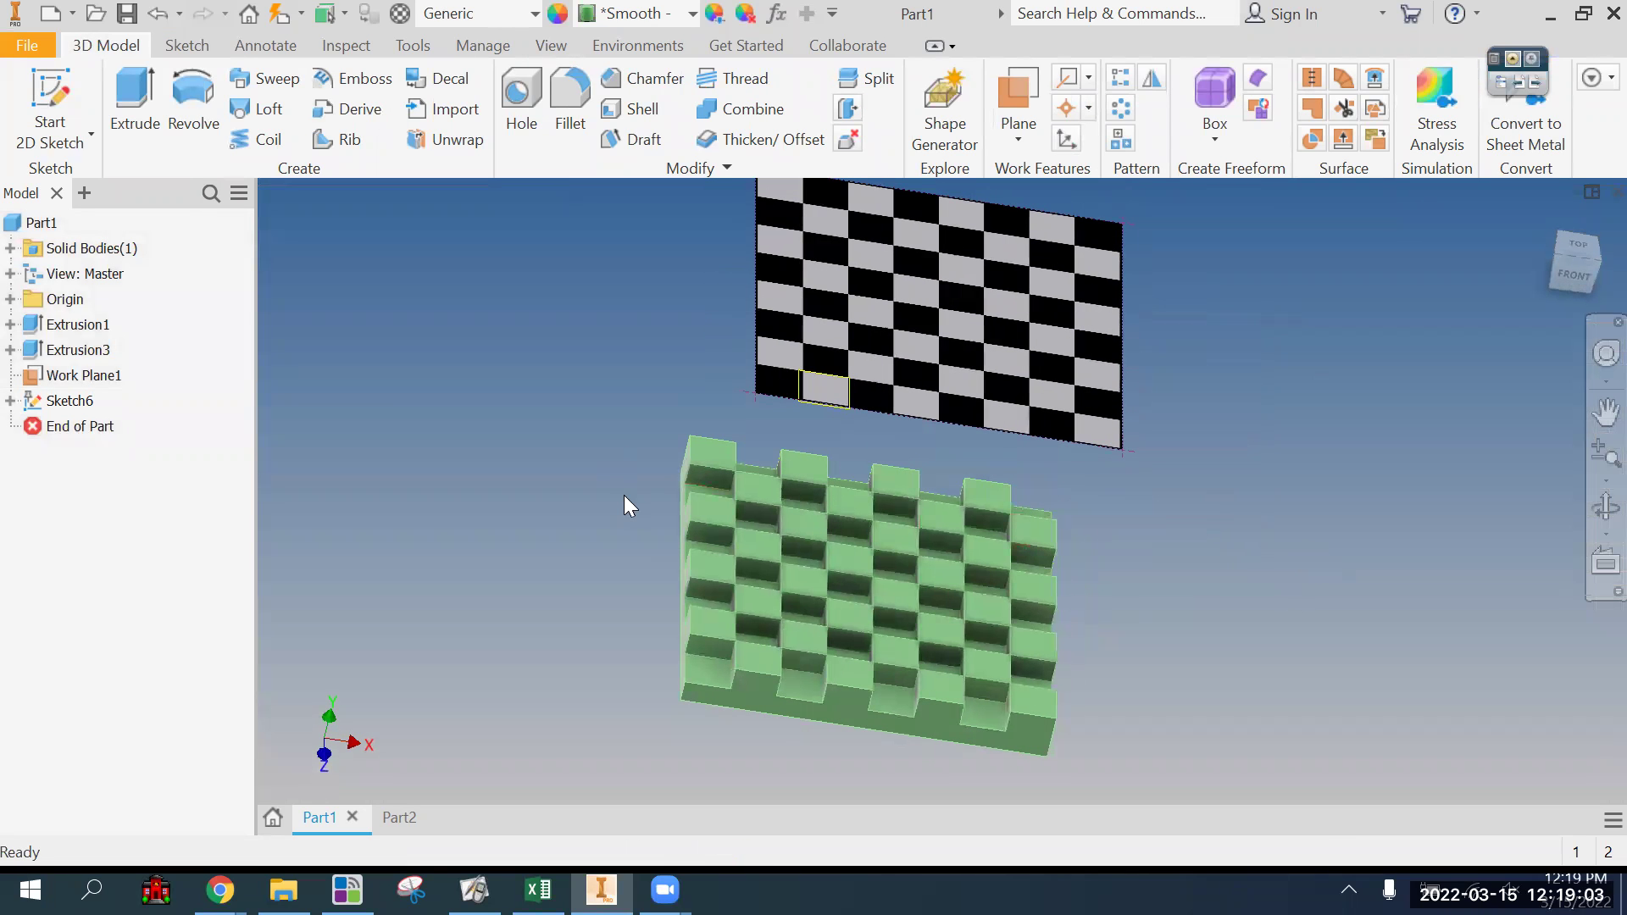
{"action": "left_click", "coordinate": [437, 78]}
{"action": "left_click", "coordinate": [889, 246]}
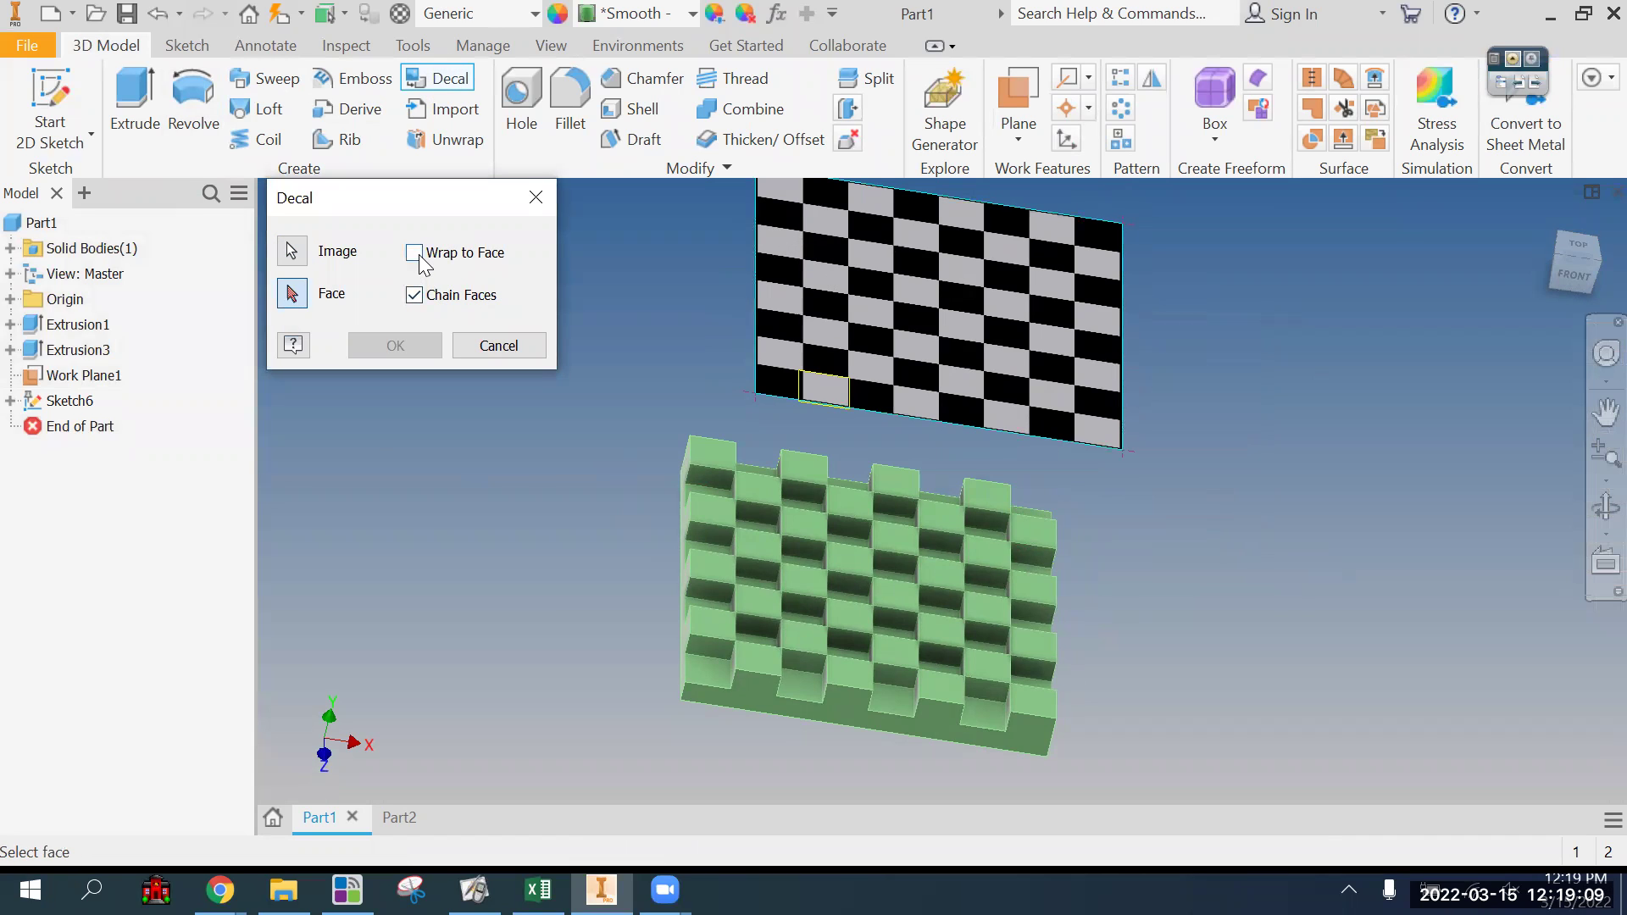
{"action": "left_click", "coordinate": [800, 581]}
{"action": "left_click", "coordinate": [395, 346]}
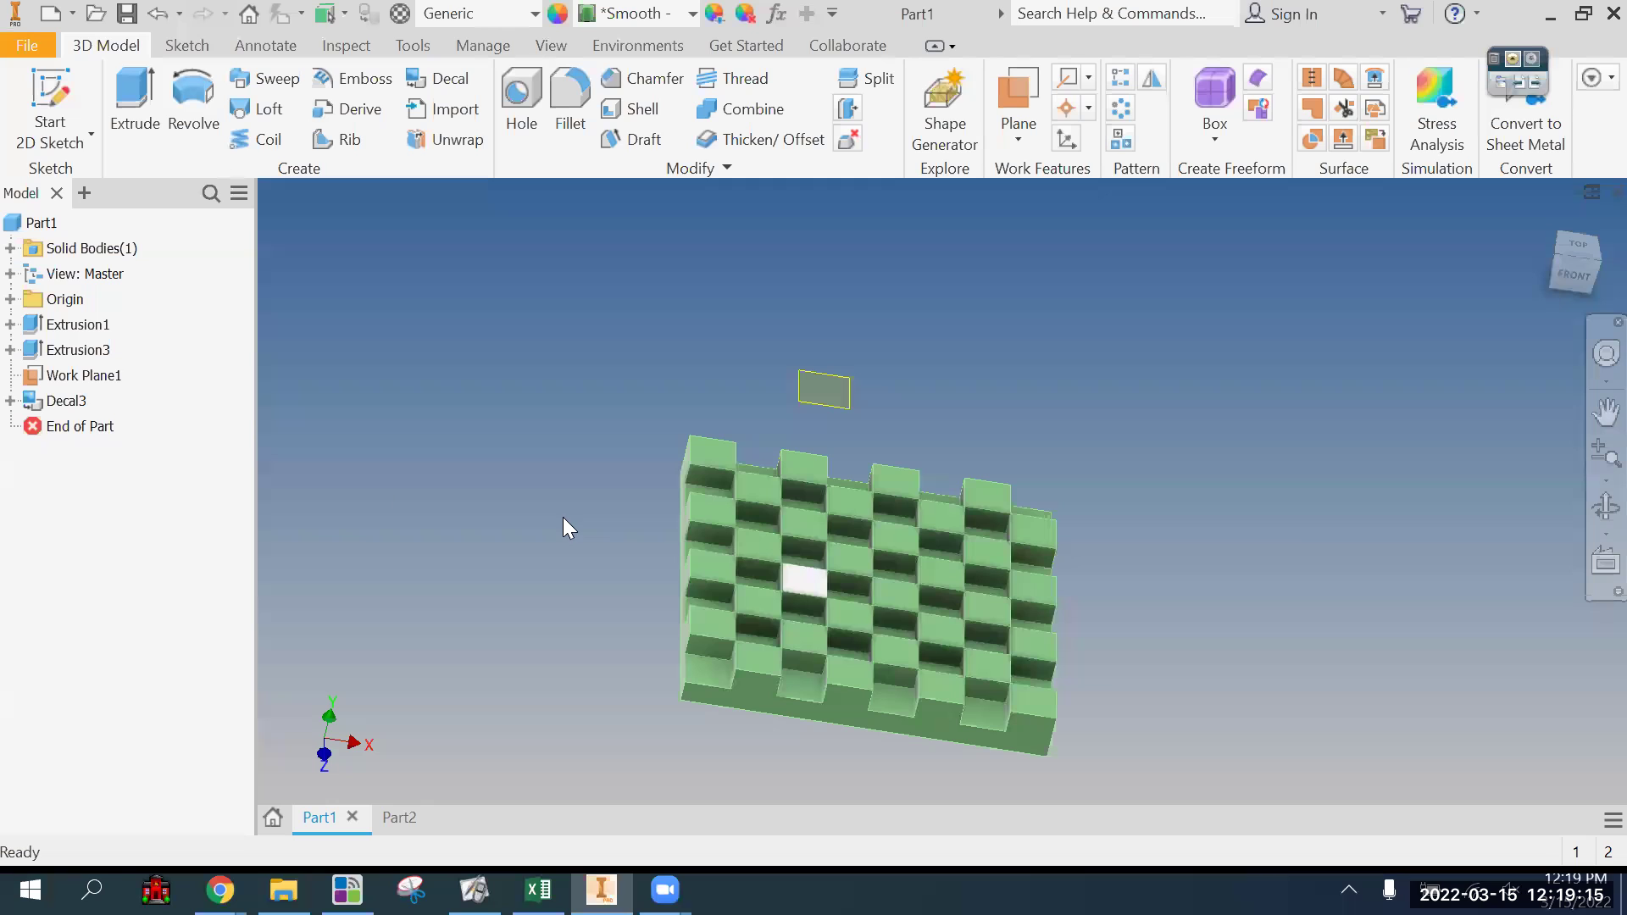
Step: Reopen Decal3 for editing, orbit around the plate, and cancel without changes
{"action": "right_click", "coordinate": [68, 401]}
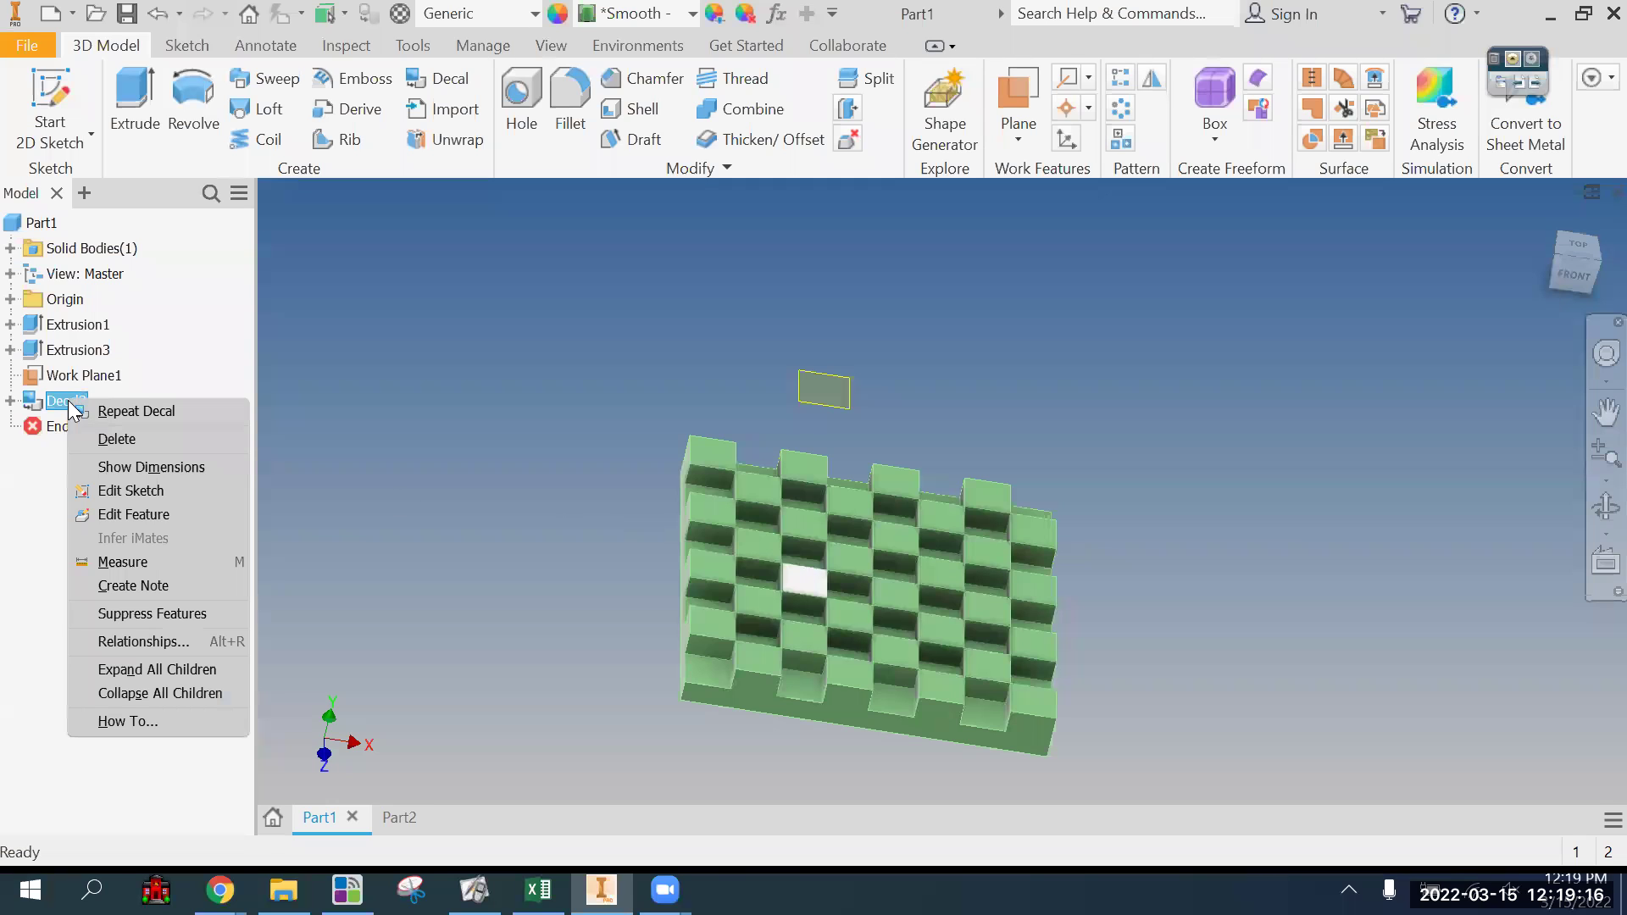
{"action": "left_click", "coordinate": [165, 514]}
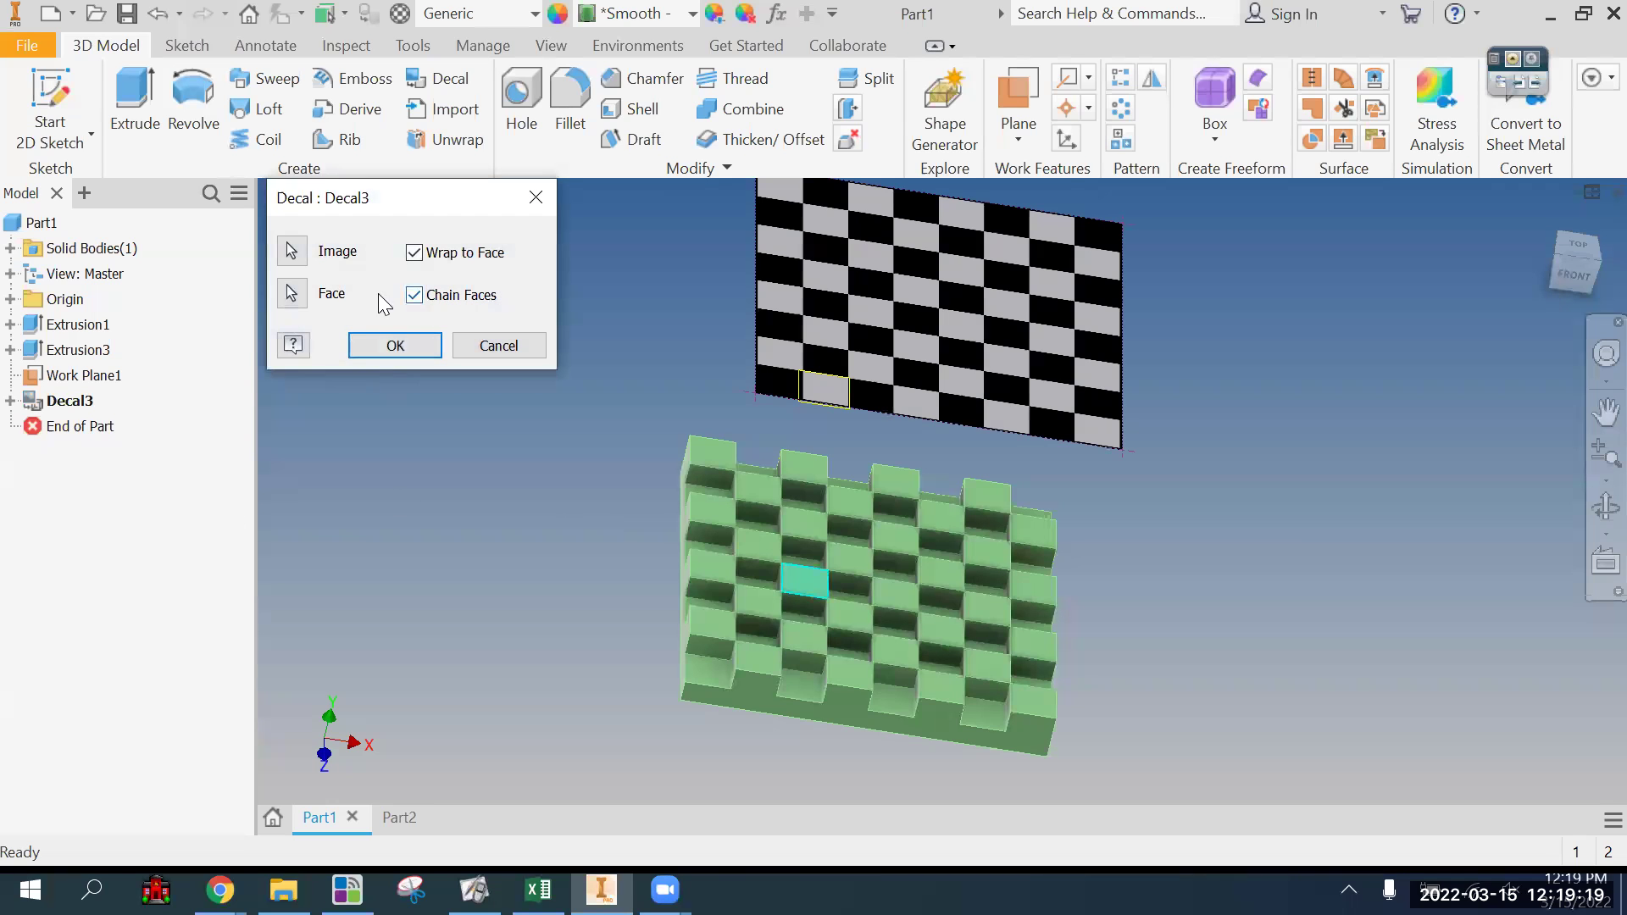
{"action": "left_click", "coordinate": [306, 303]}
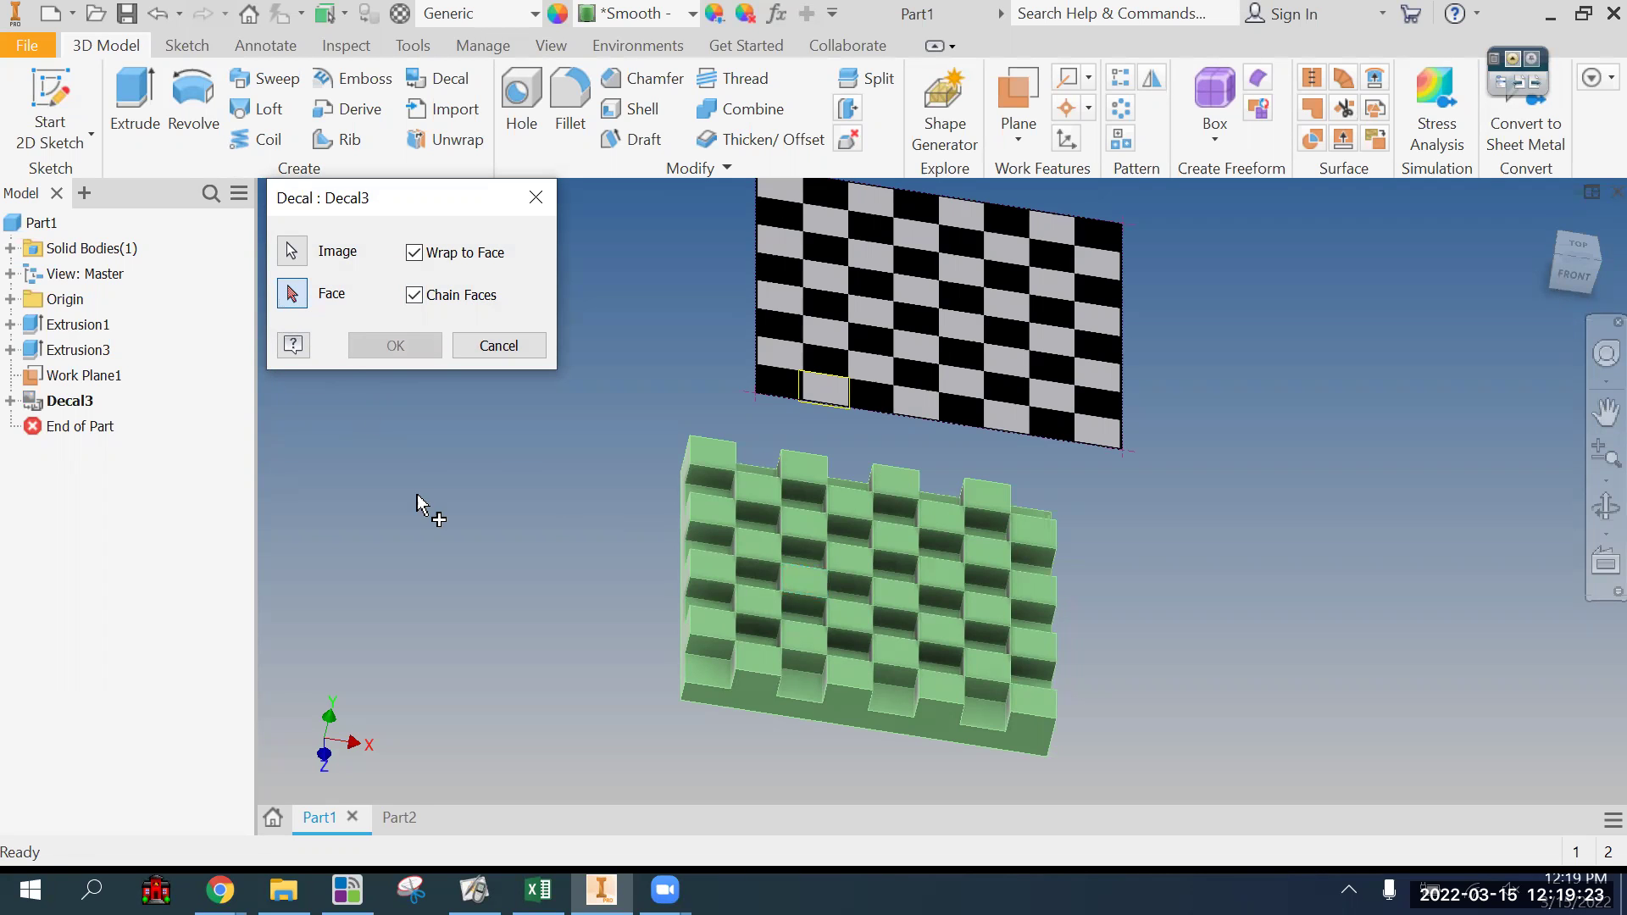
{"action": "middle_click_drag", "start_coordinate": [512, 574], "coordinate": [814, 582], "text": "shift"}
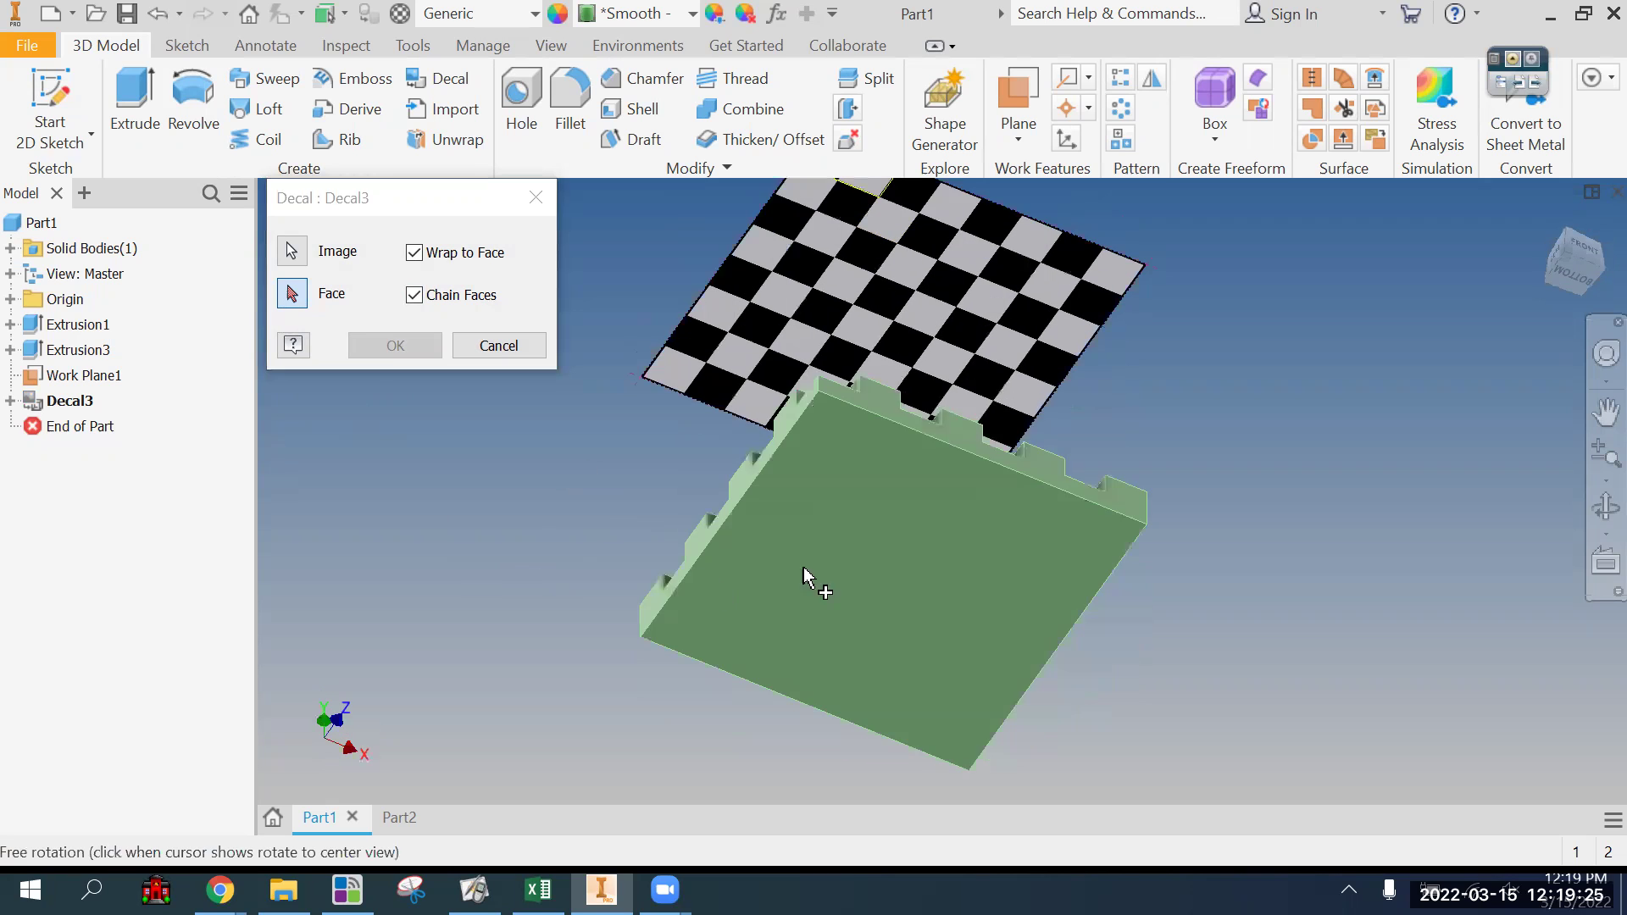
{"action": "left_click", "coordinate": [885, 555]}
{"action": "middle_click_drag", "start_coordinate": [1277, 553], "coordinate": [1246, 577], "text": "shift"}
{"action": "left_click", "coordinate": [506, 343]}
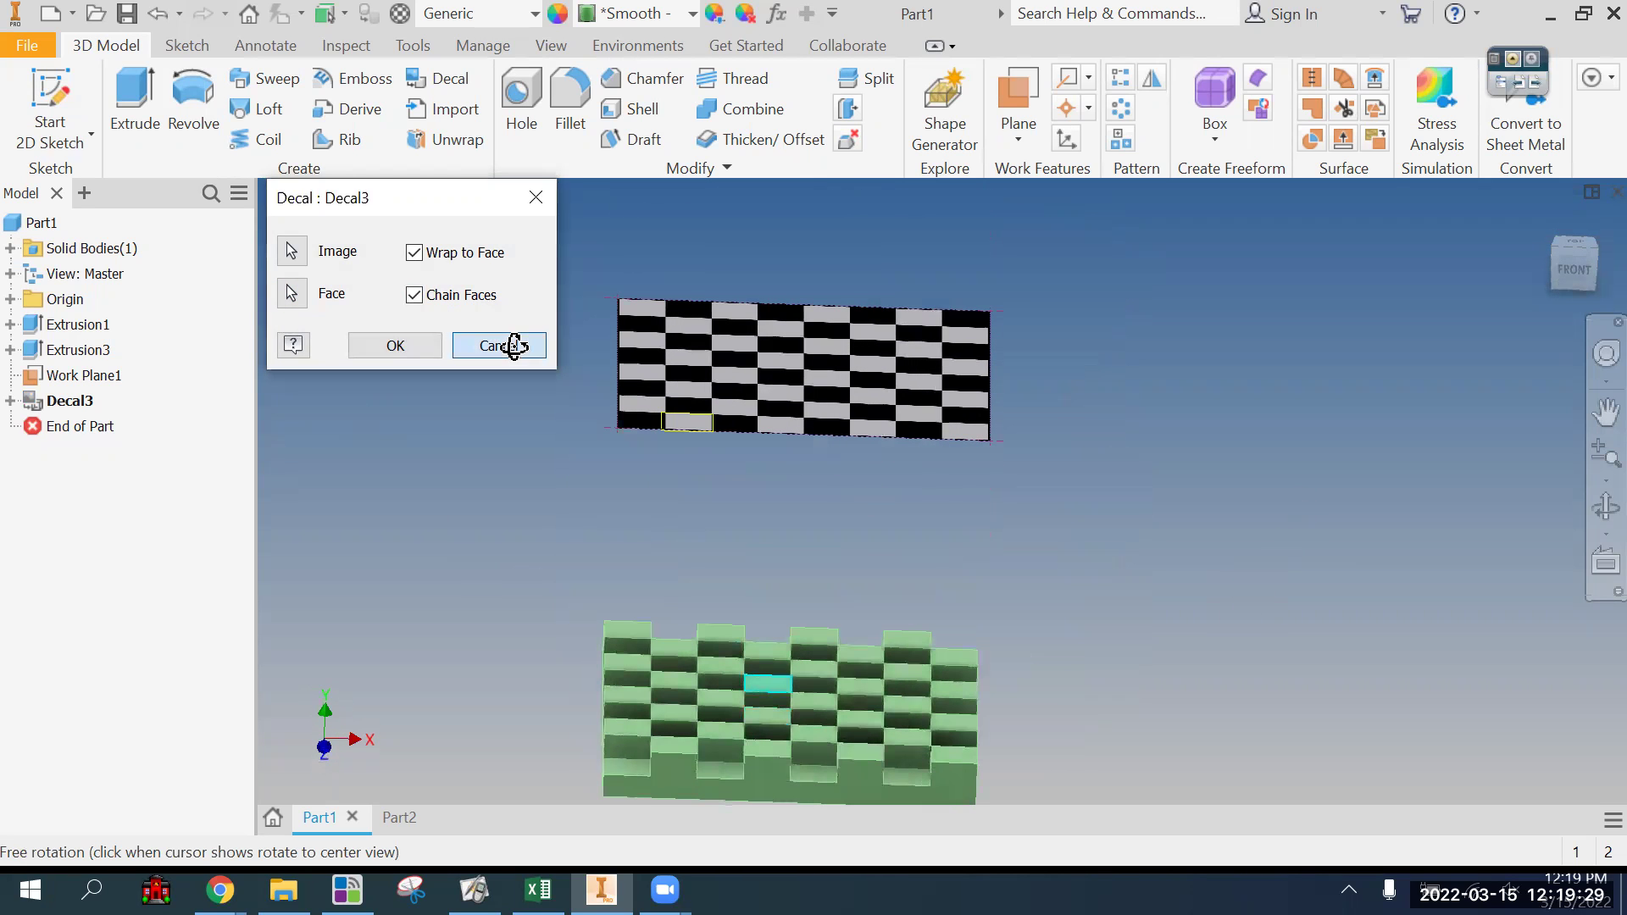
Step: Delete the Decal3 feature while keeping its checkerboard sketch
{"action": "right_click", "coordinate": [96, 403]}
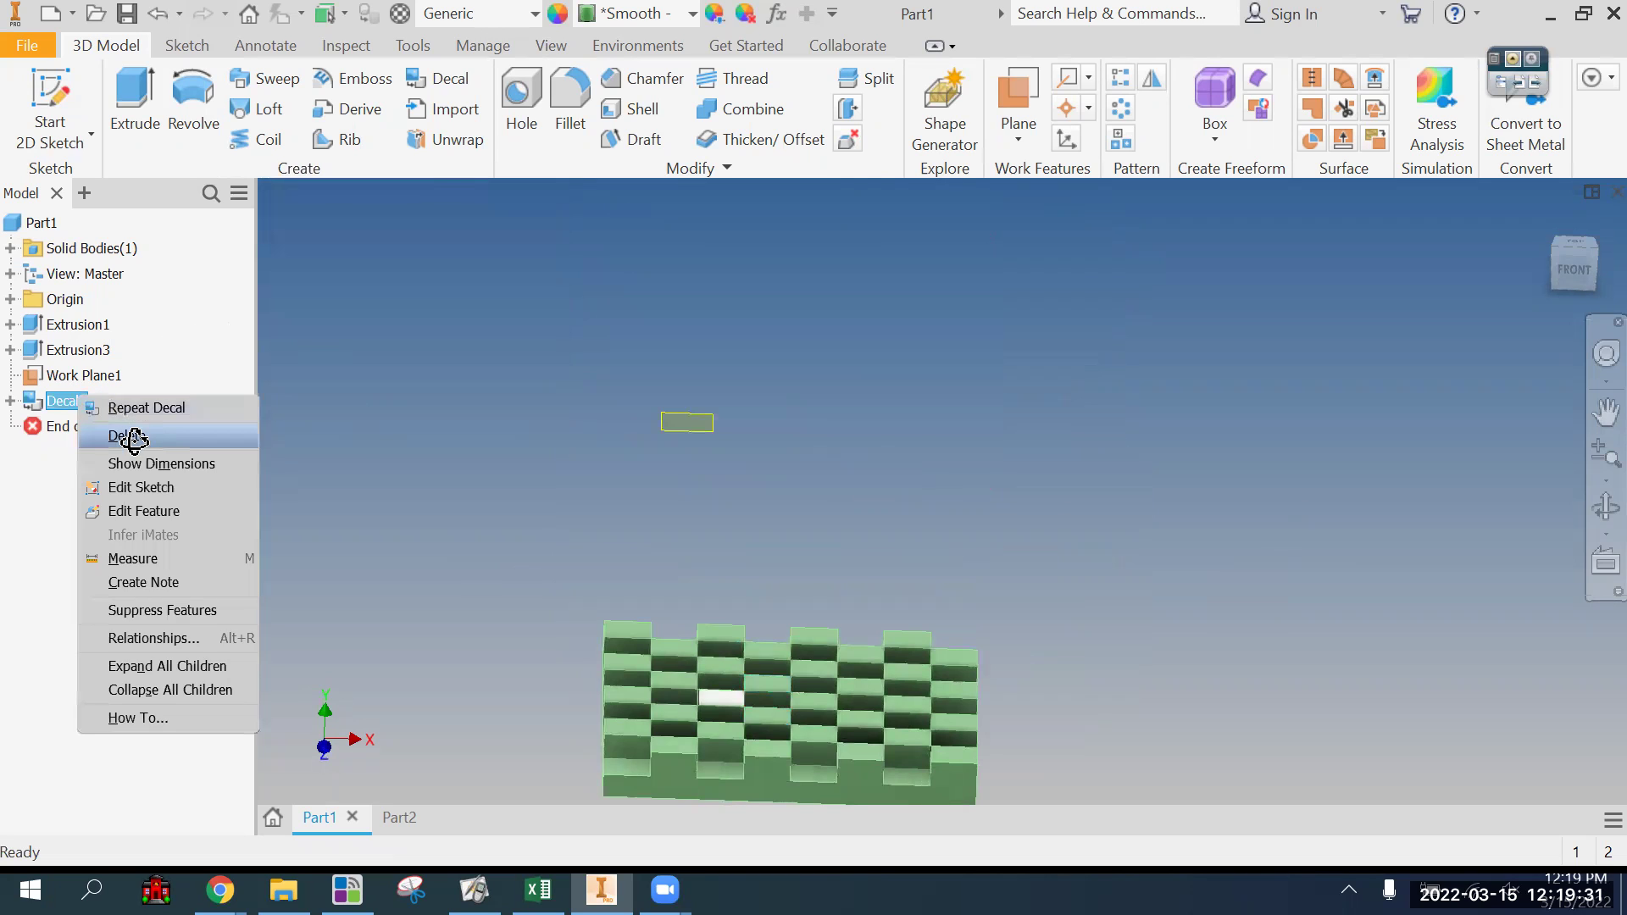
{"action": "left_click", "coordinate": [129, 434]}
{"action": "left_click", "coordinate": [197, 137]}
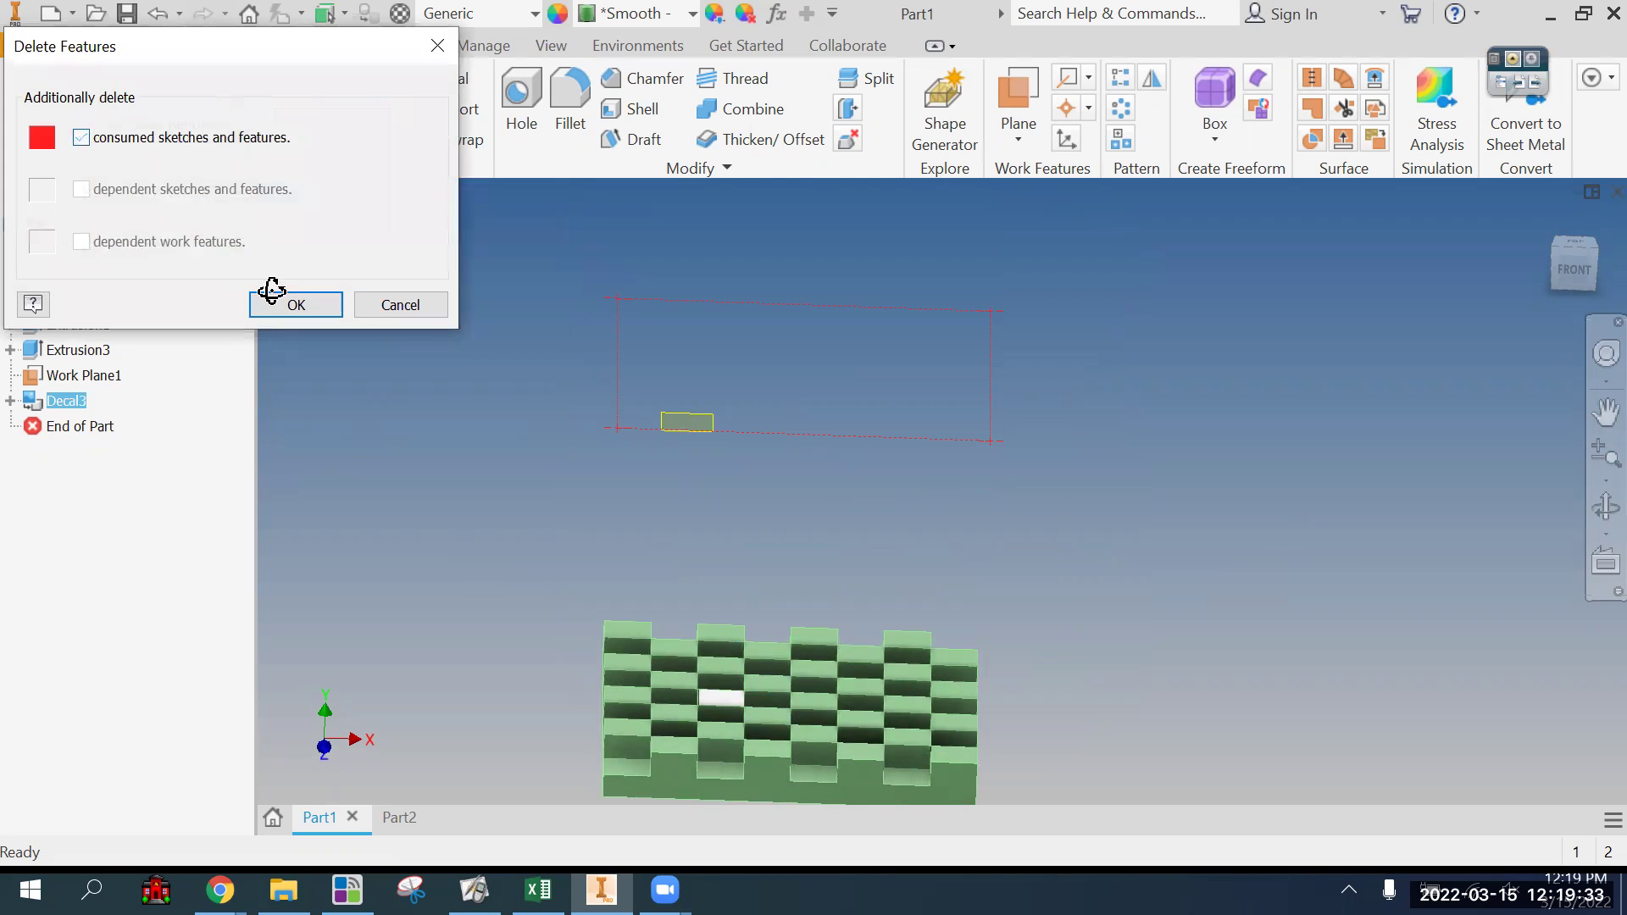
{"action": "left_click", "coordinate": [291, 303]}
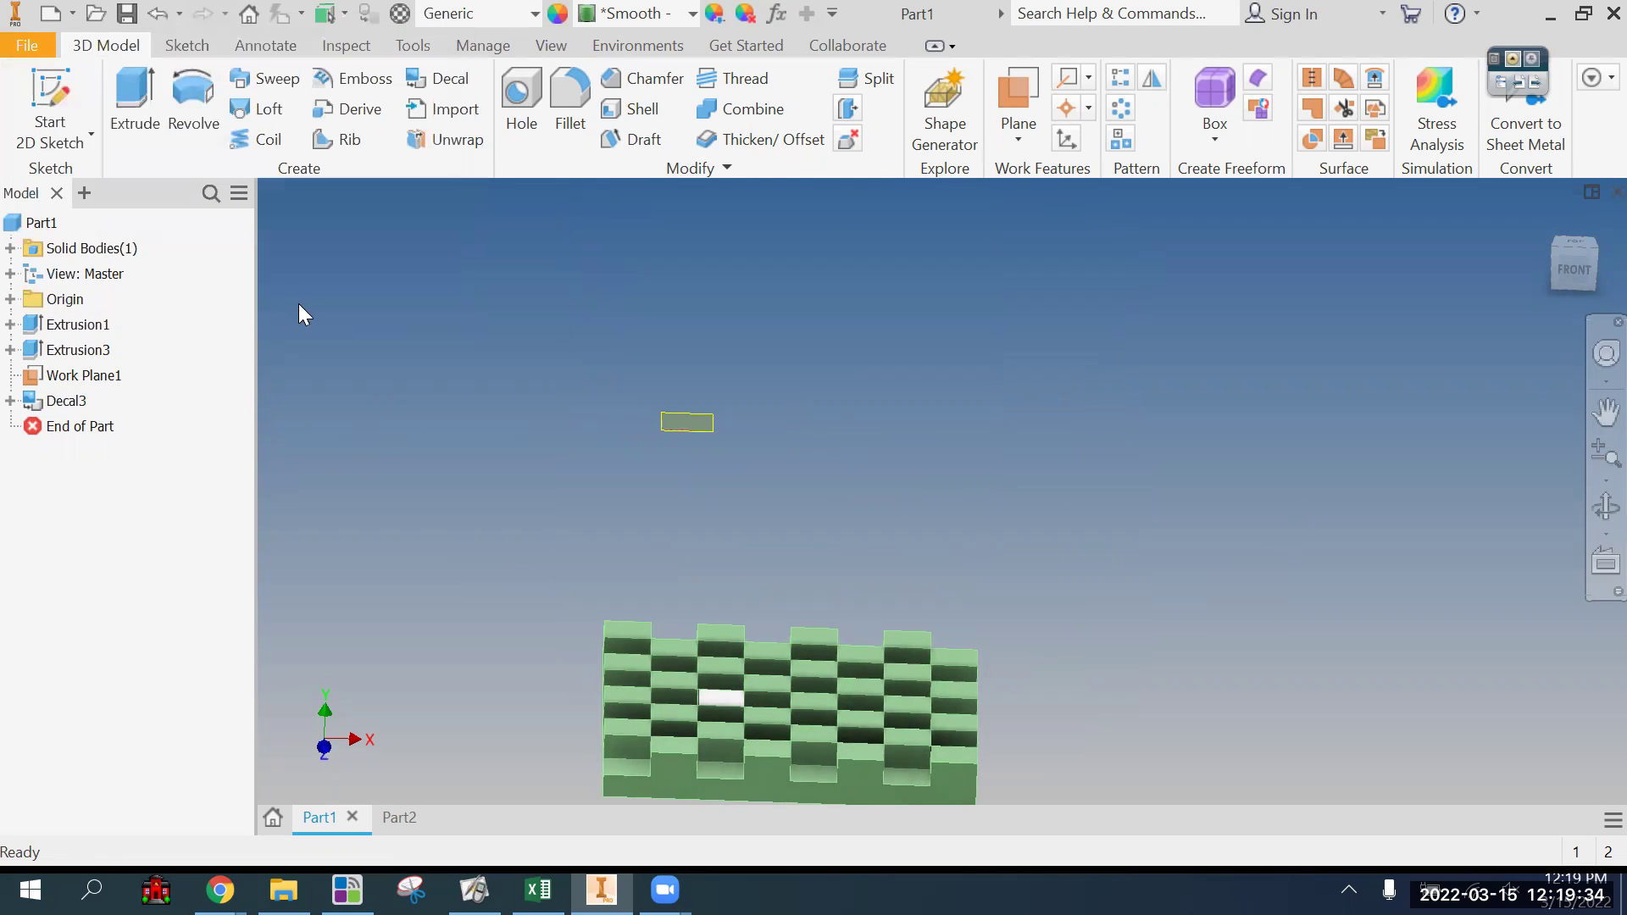
Step: Start a new decal, orbit to view the plate from below, then cancel it
{"action": "left_click", "coordinate": [440, 78]}
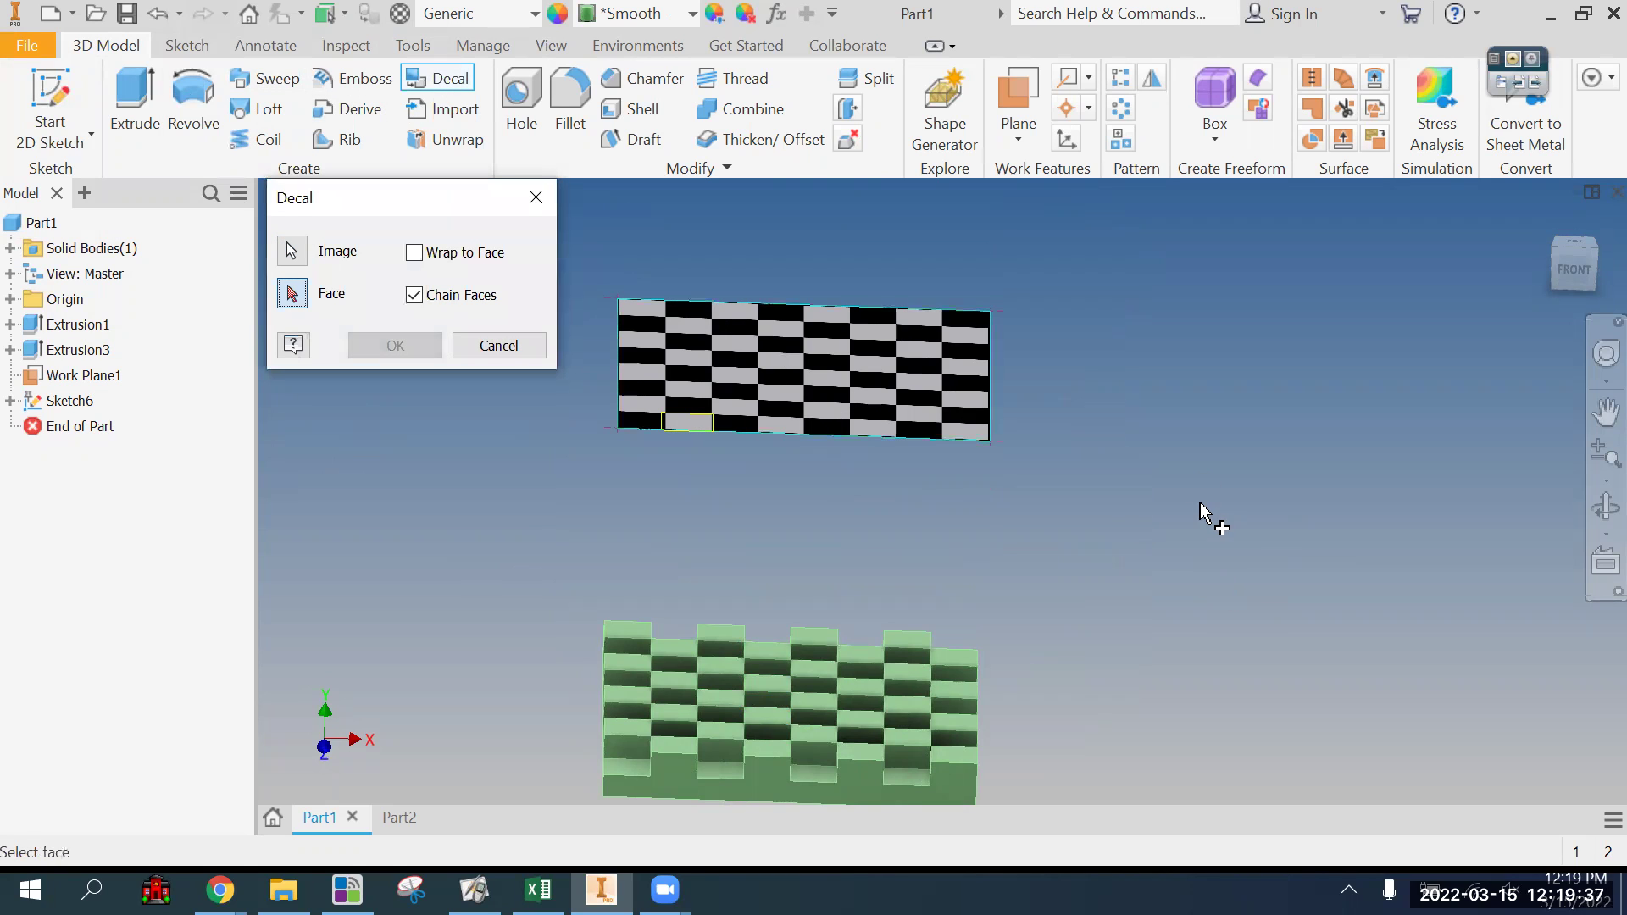
{"action": "middle_click_drag", "start_coordinate": [1210, 407], "coordinate": [1187, 492], "text": "shift"}
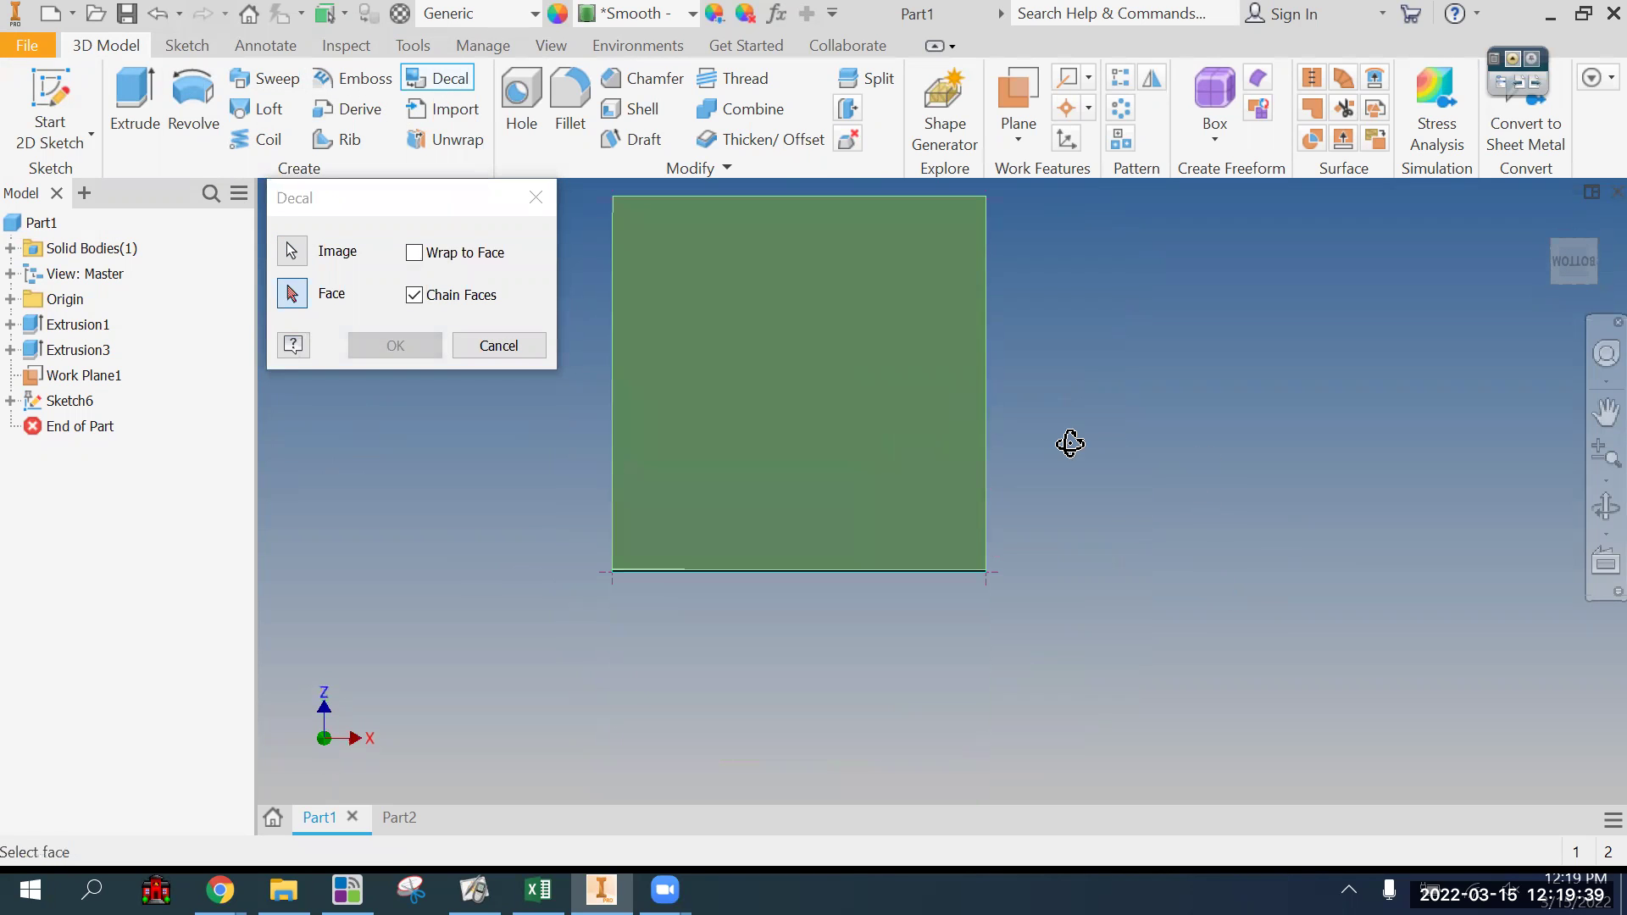
{"action": "middle_click_drag", "start_coordinate": [1068, 443], "coordinate": [846, 466], "text": "shift"}
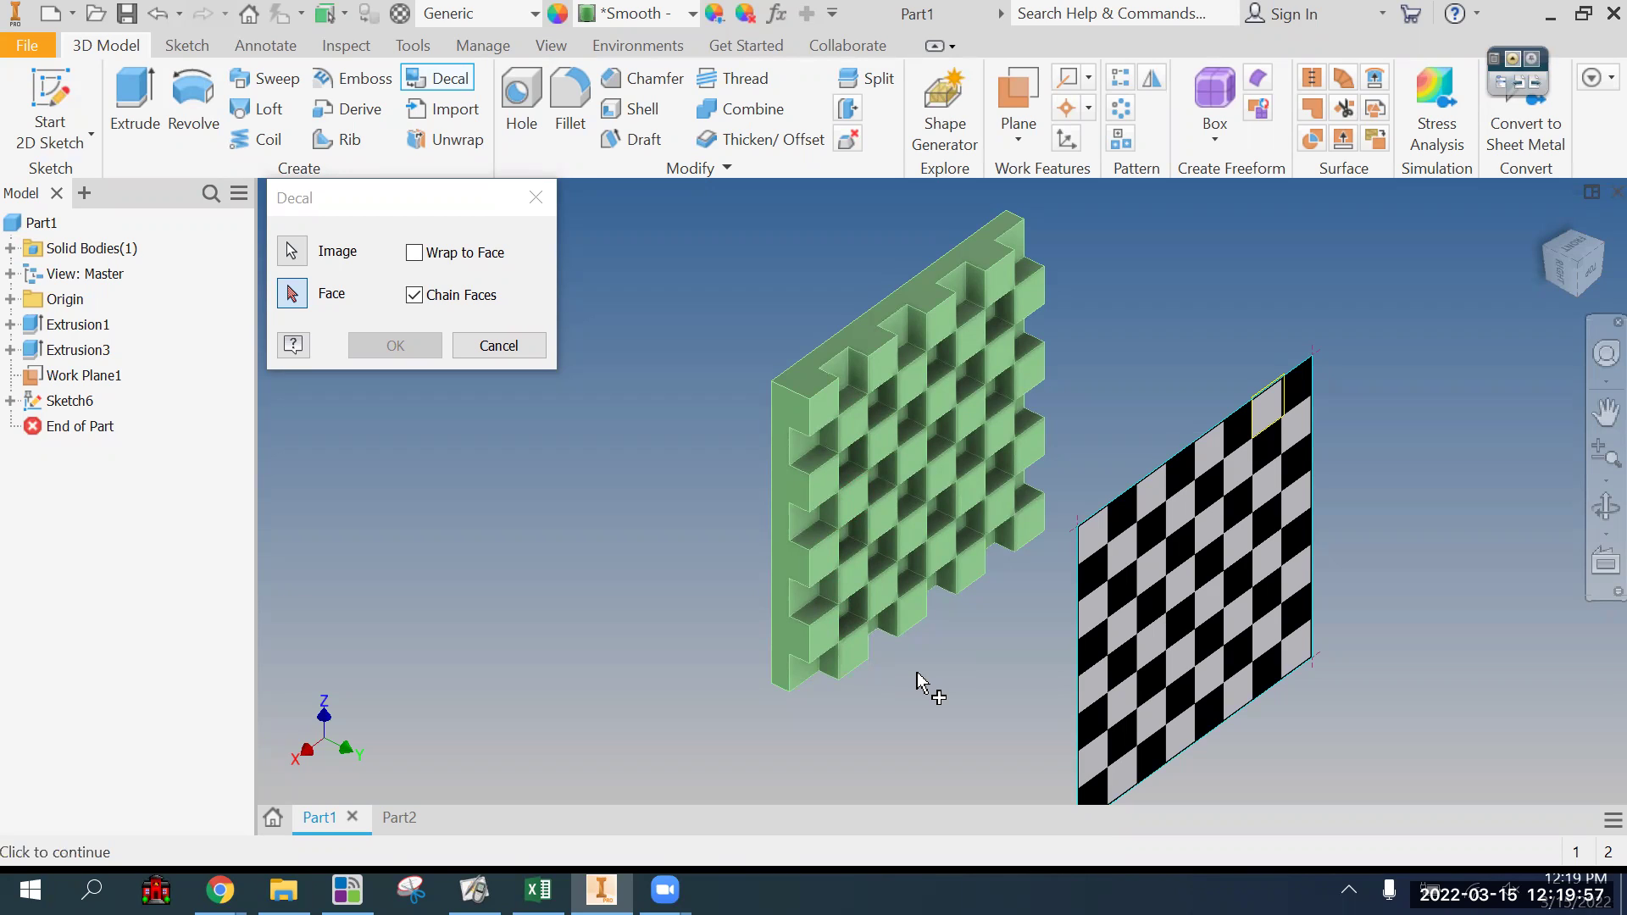
{"action": "left_click", "coordinate": [513, 344]}
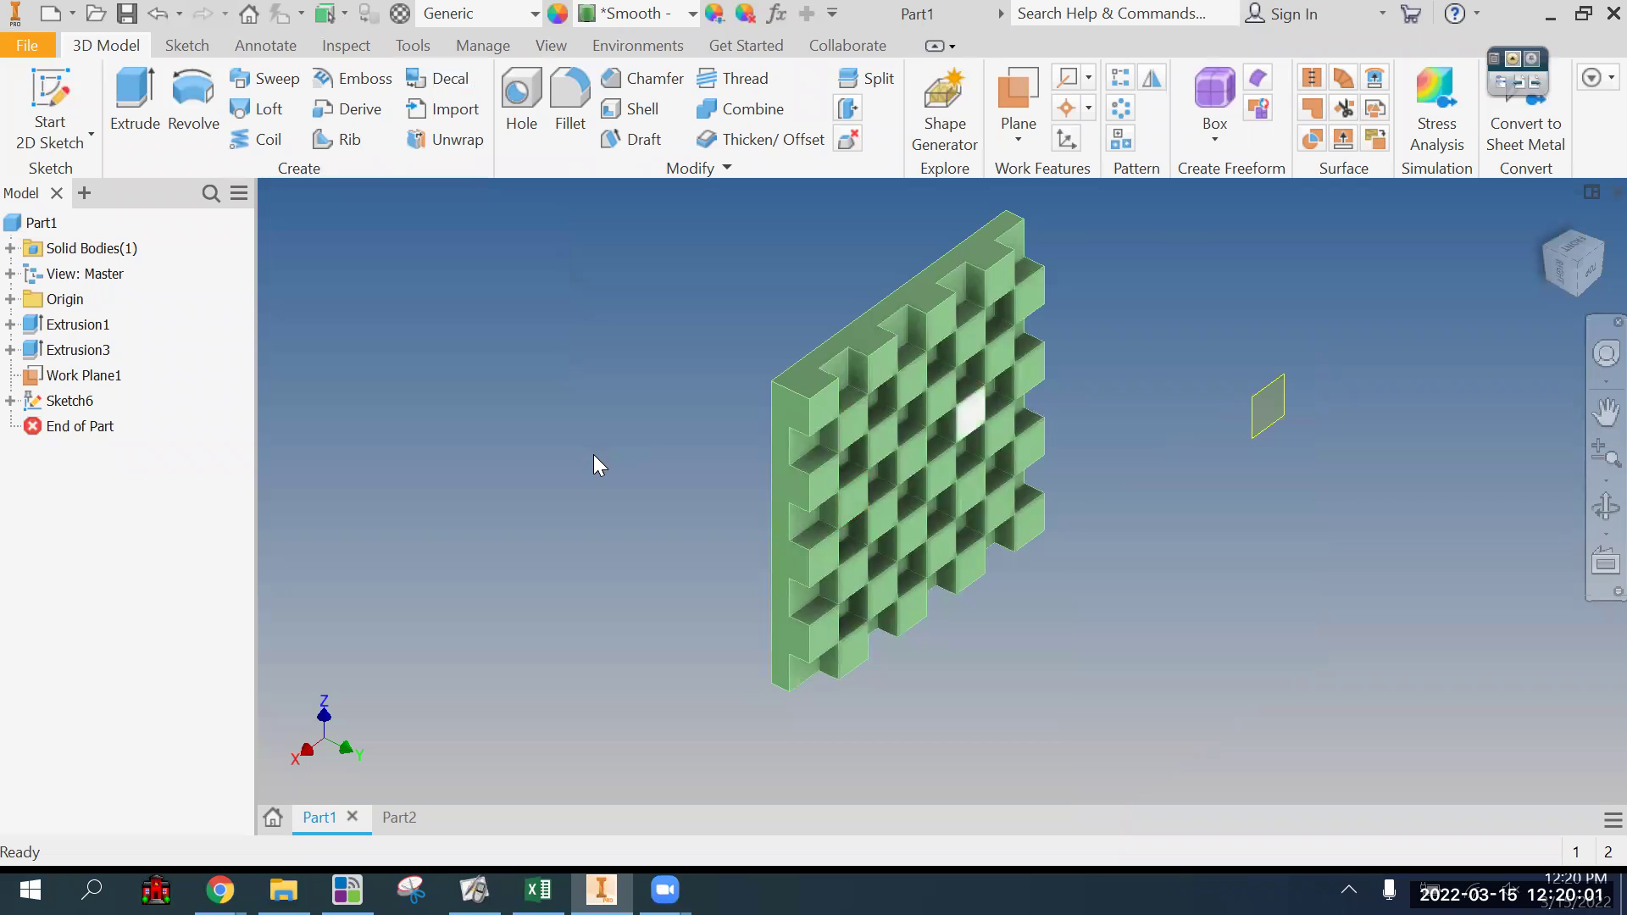
Step: Delete the decal feature together with its consumed checkerboard sketch
{"action": "right_click", "coordinate": [60, 411]}
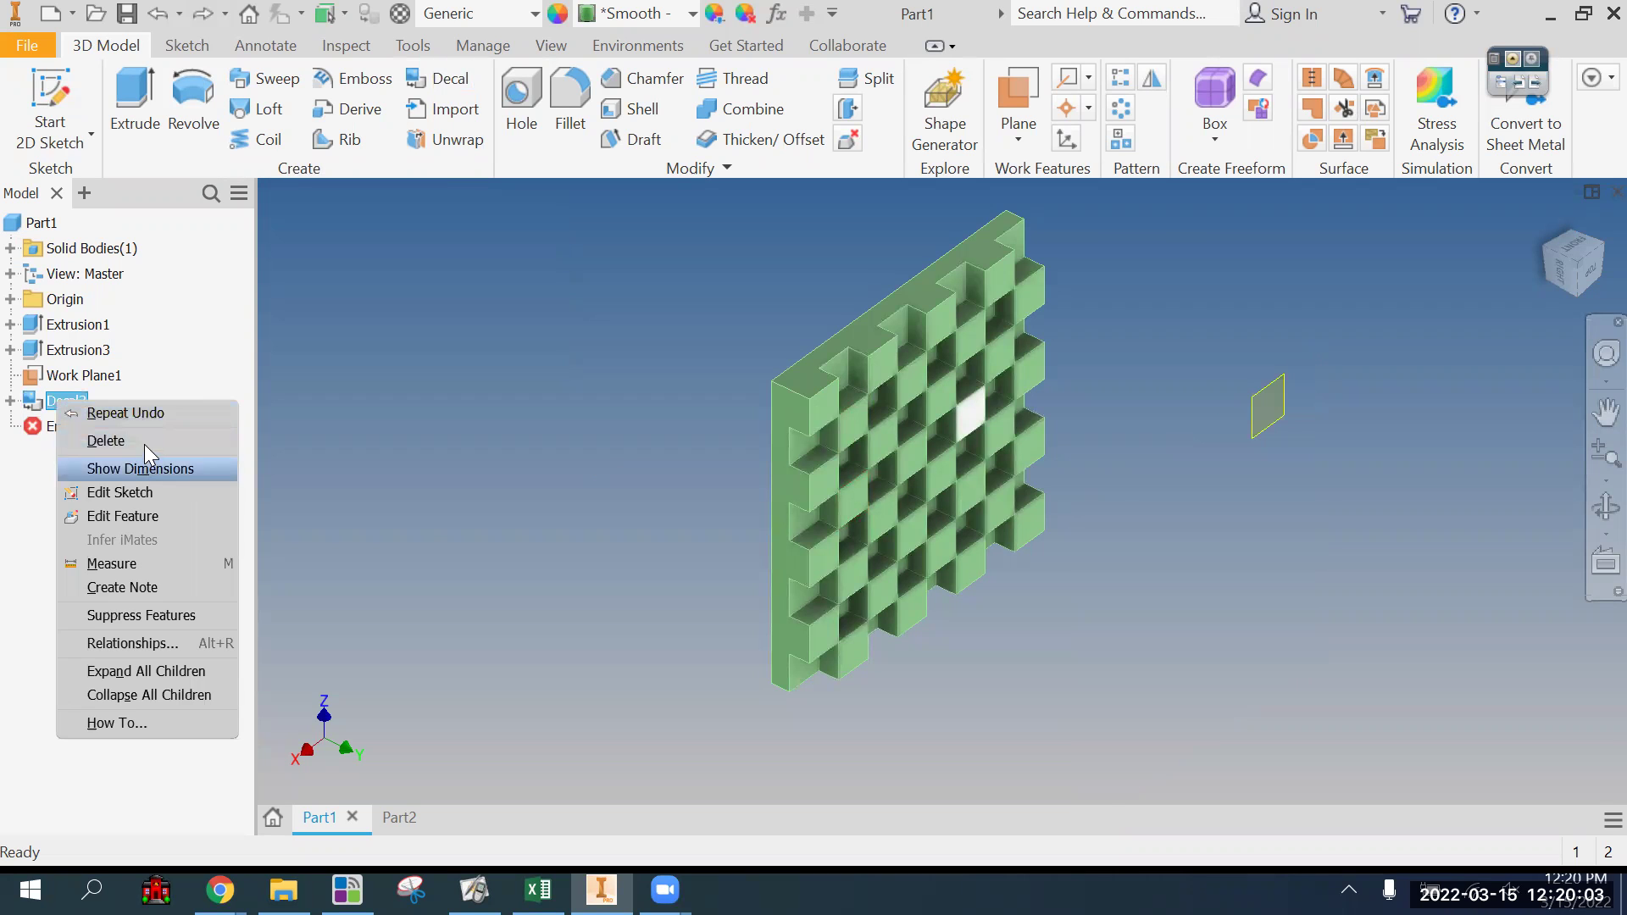
{"action": "left_click", "coordinate": [144, 441]}
{"action": "left_click", "coordinate": [295, 305]}
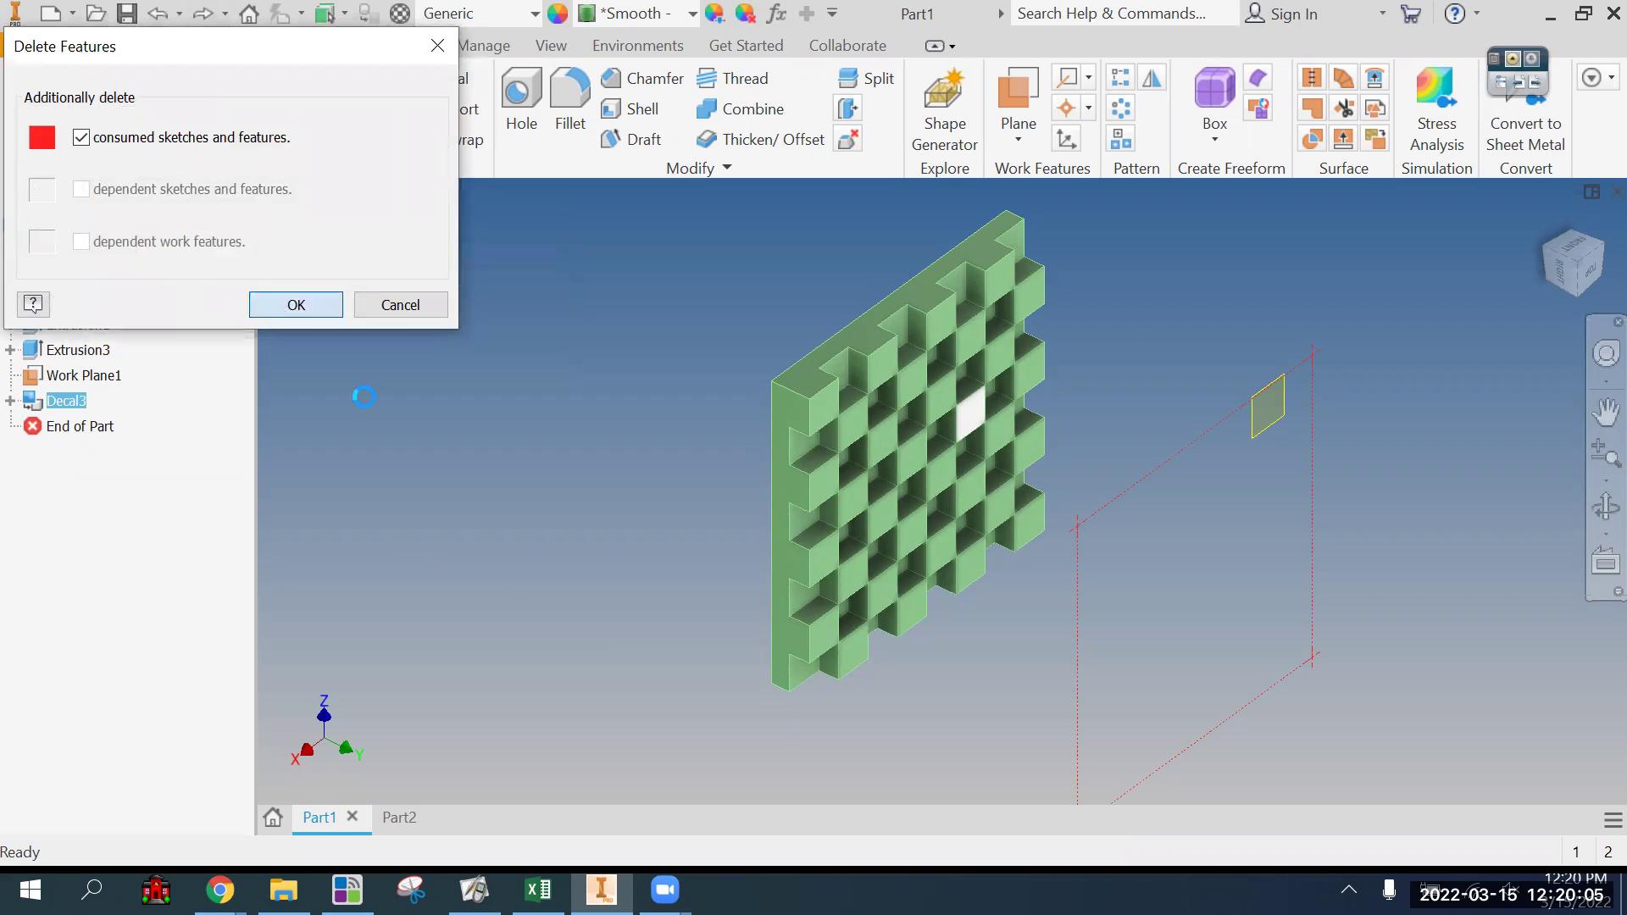
{"action": "middle_click_drag", "start_coordinate": [730, 607], "coordinate": [814, 555], "text": "shift"}
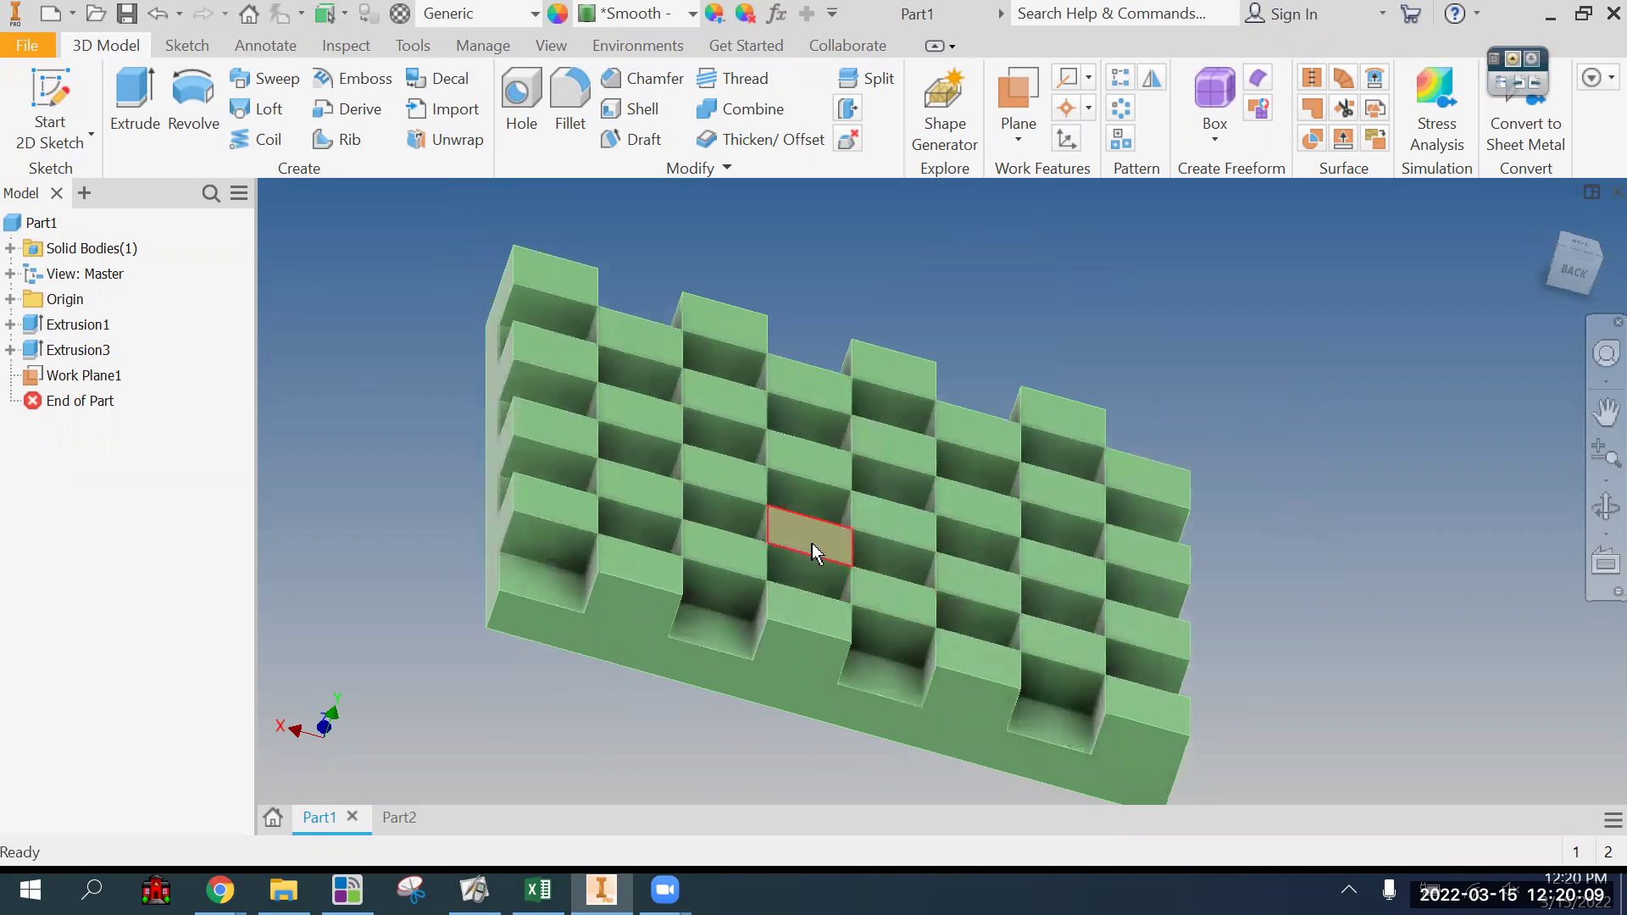
Step: Give one top square face an Aluminum - Flat appearance via face properties
{"action": "right_click", "coordinate": [813, 555]}
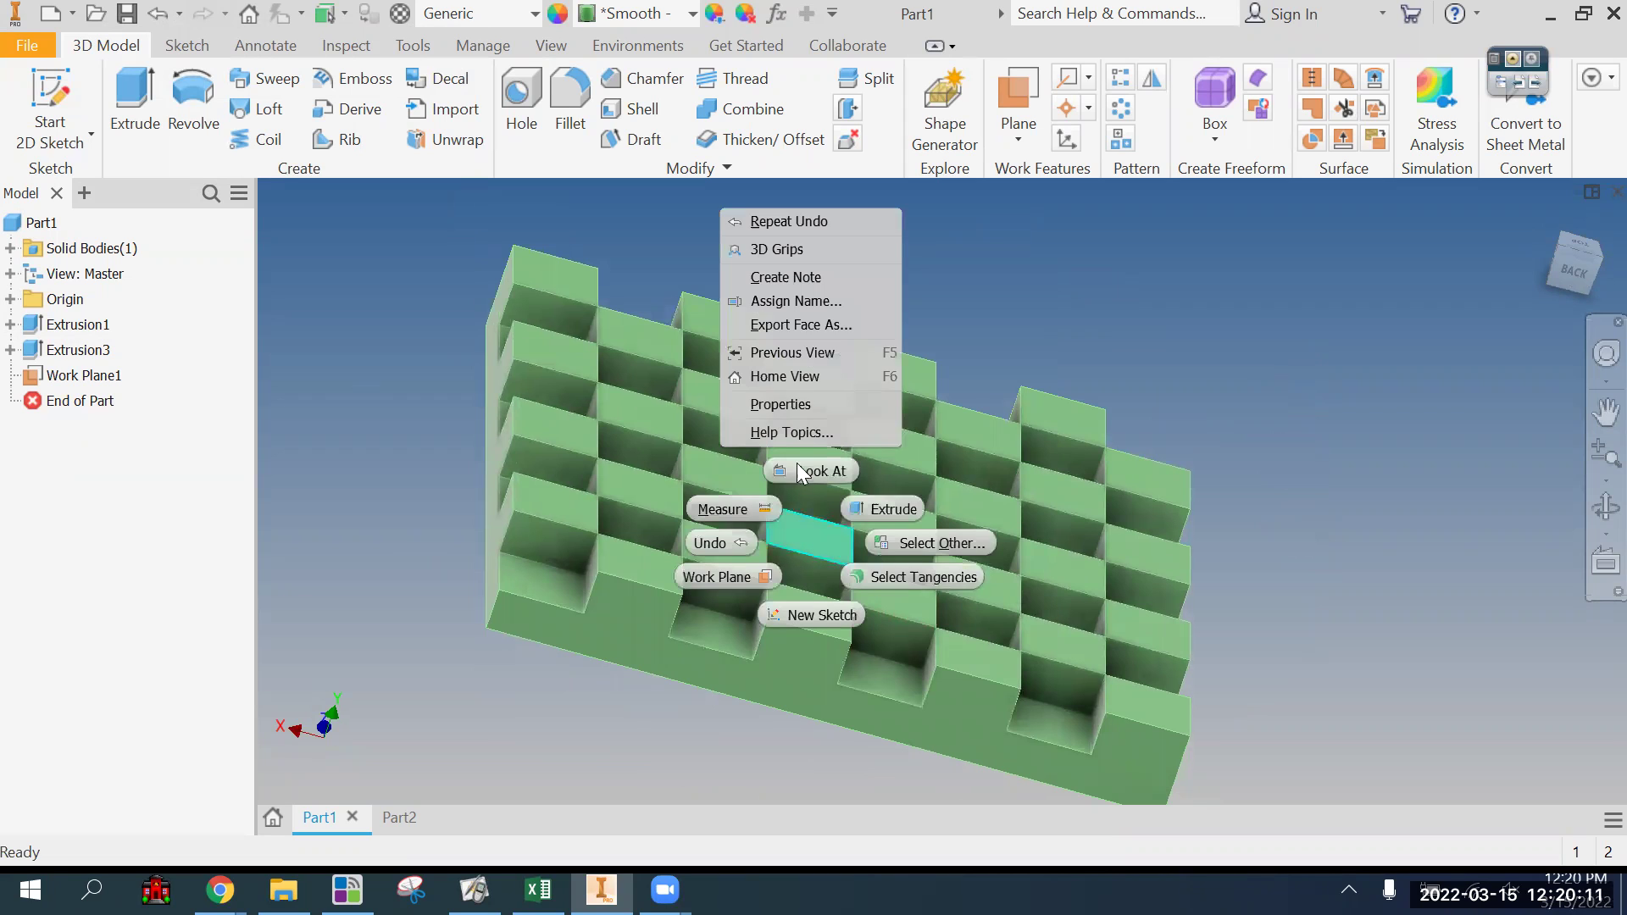
{"action": "left_click", "coordinate": [789, 404]}
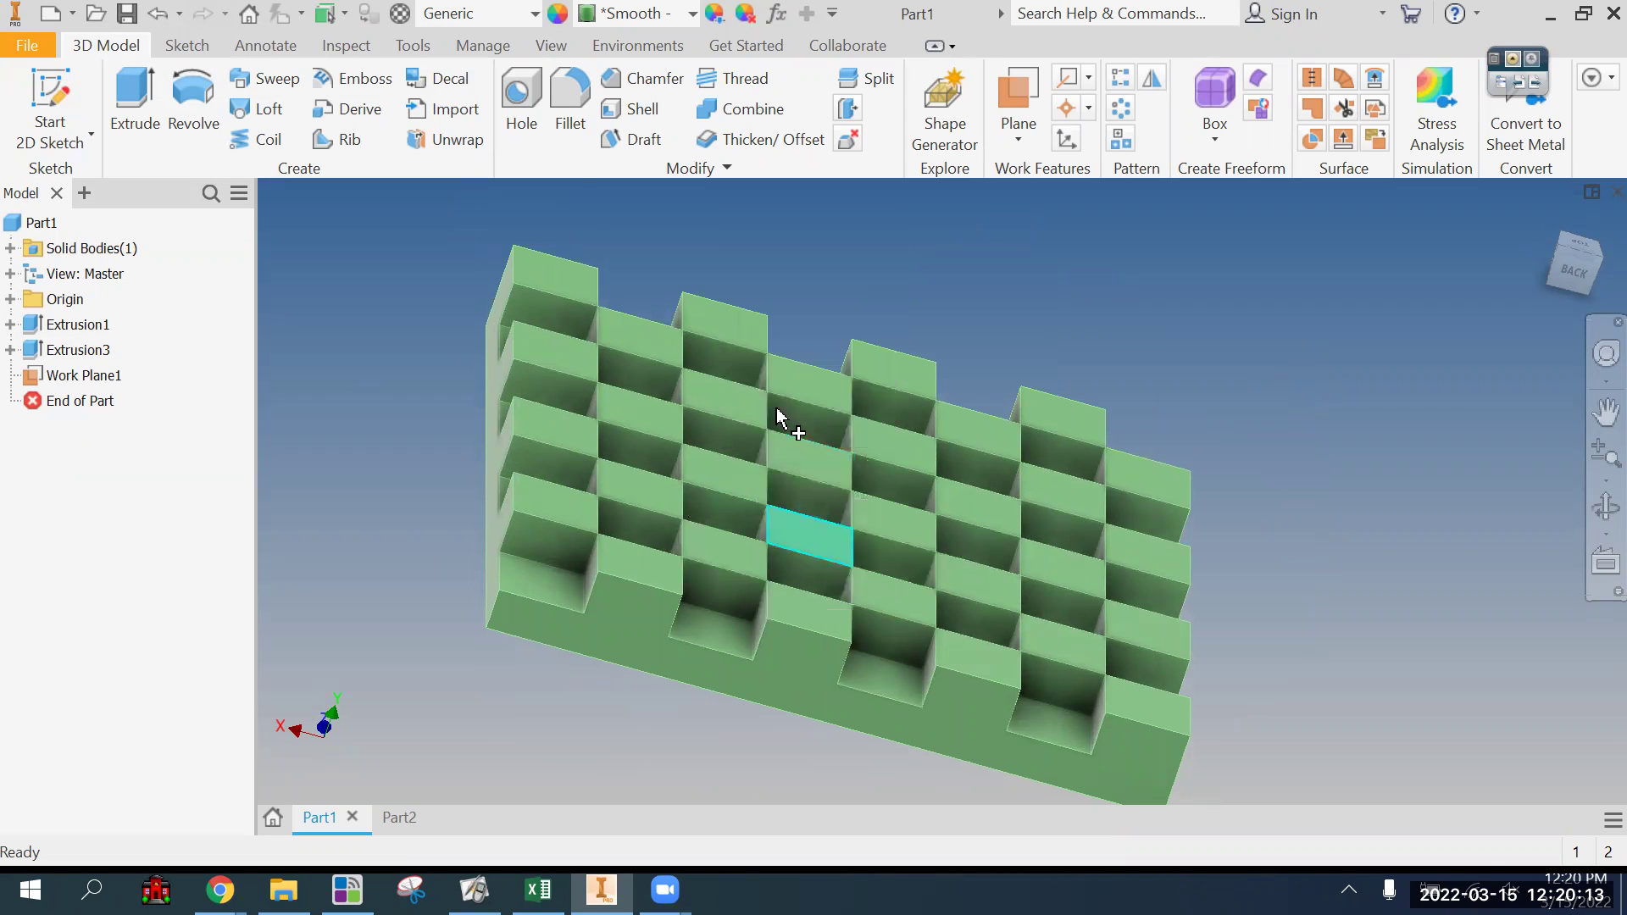
{"action": "left_click", "coordinate": [499, 284]}
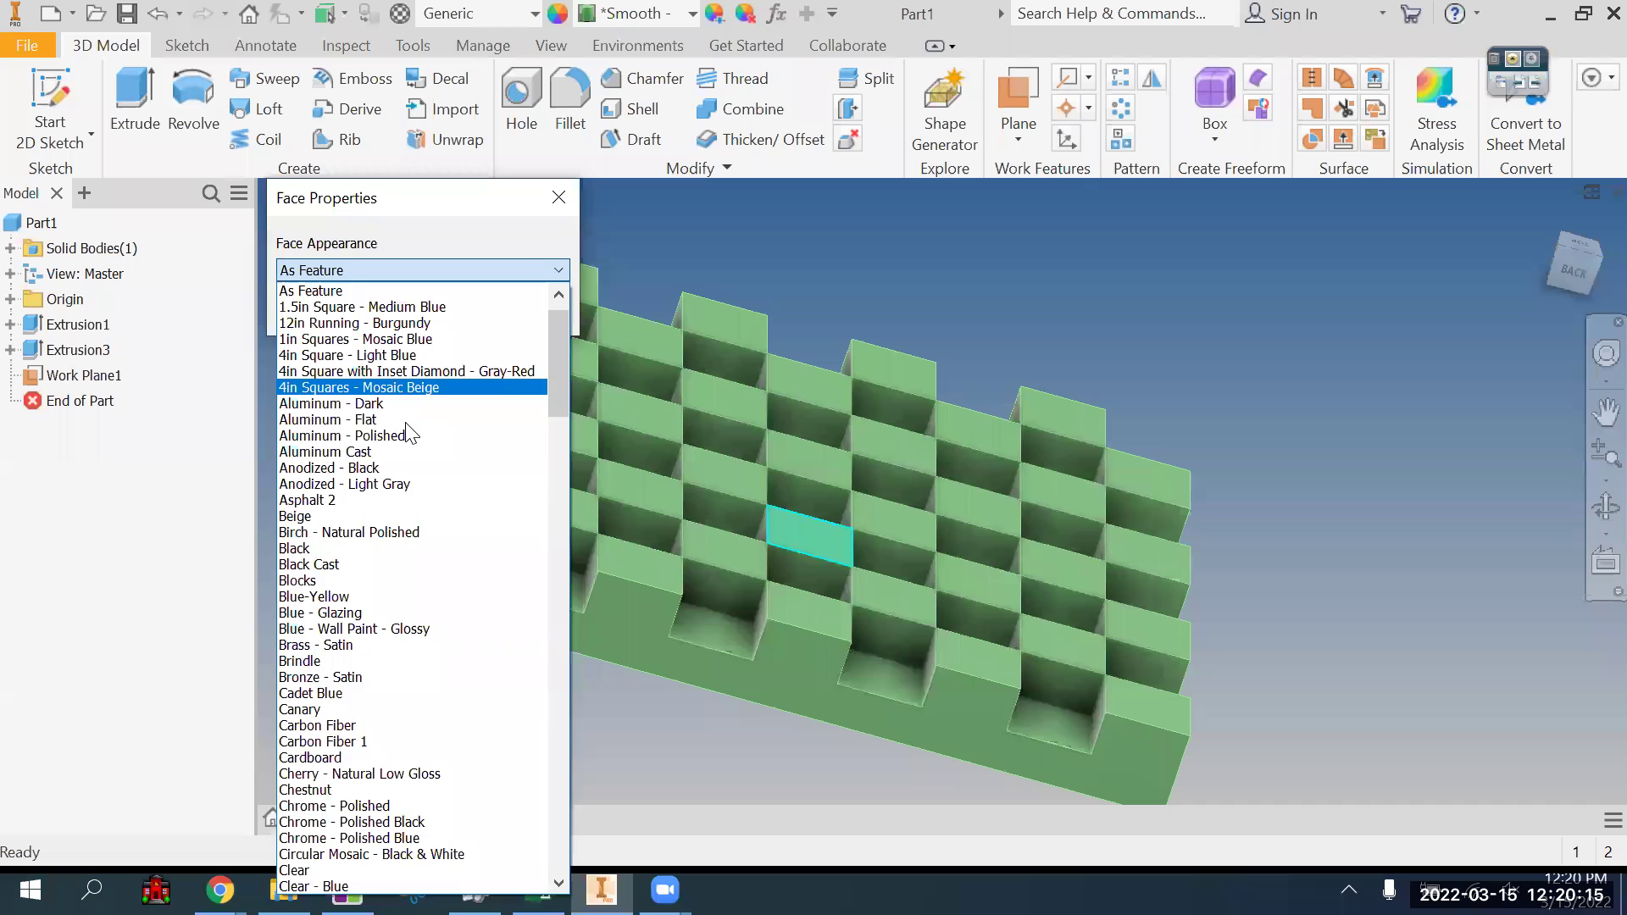
{"action": "left_click", "coordinate": [406, 419]}
{"action": "left_click", "coordinate": [410, 312]}
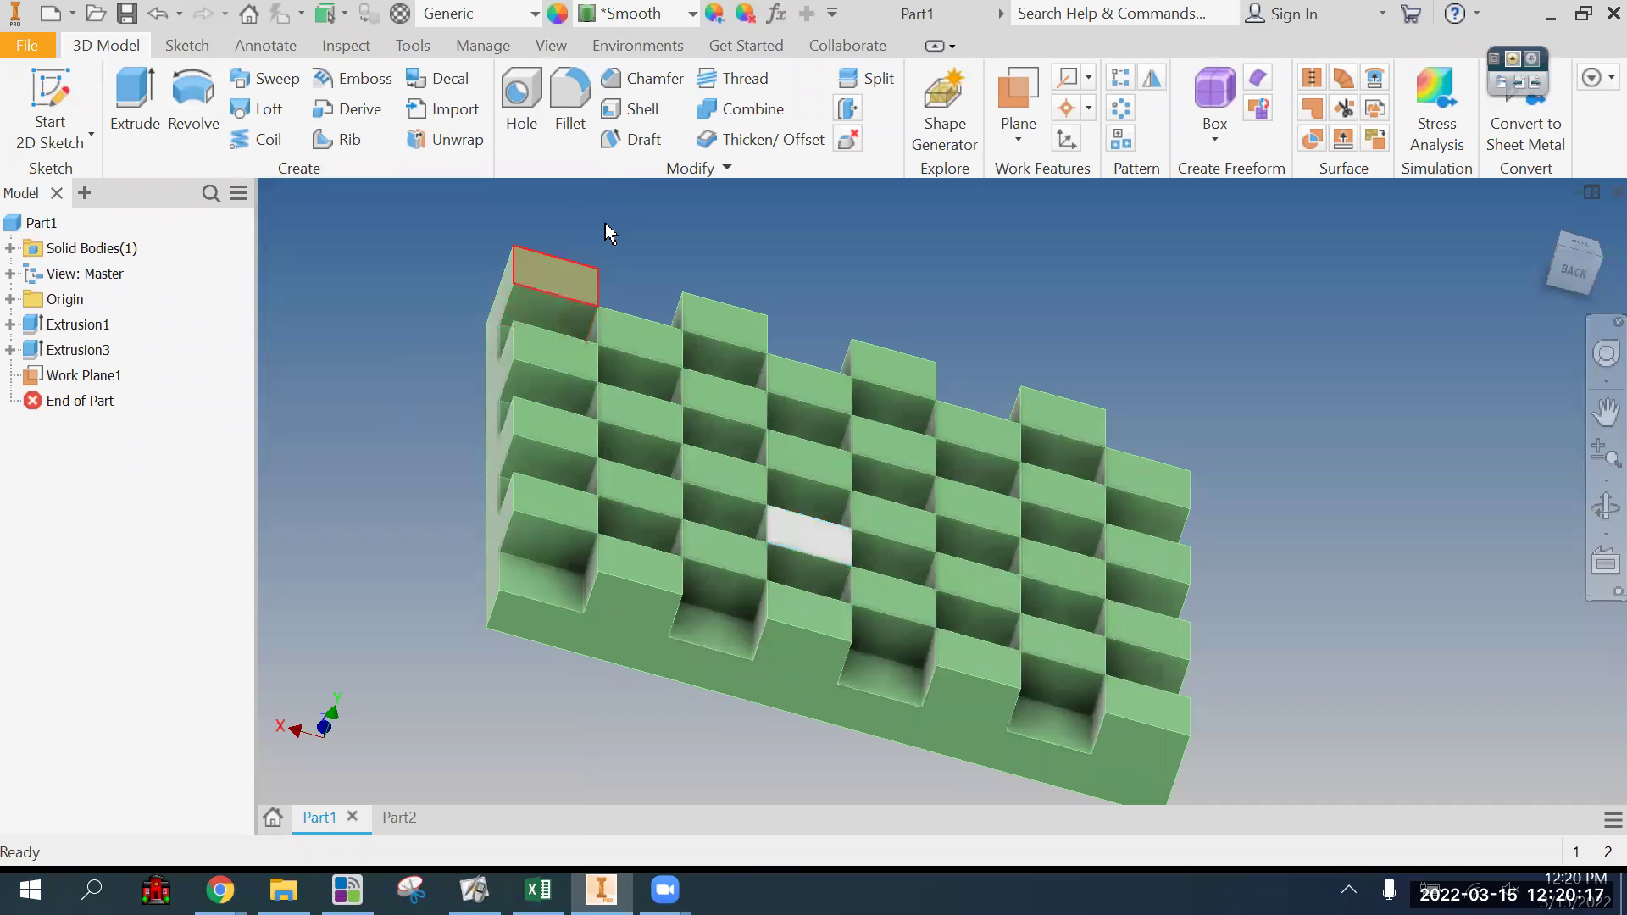
Step: Set the whole part's appearance to Precast Smooth
{"action": "left_click", "coordinate": [643, 14]}
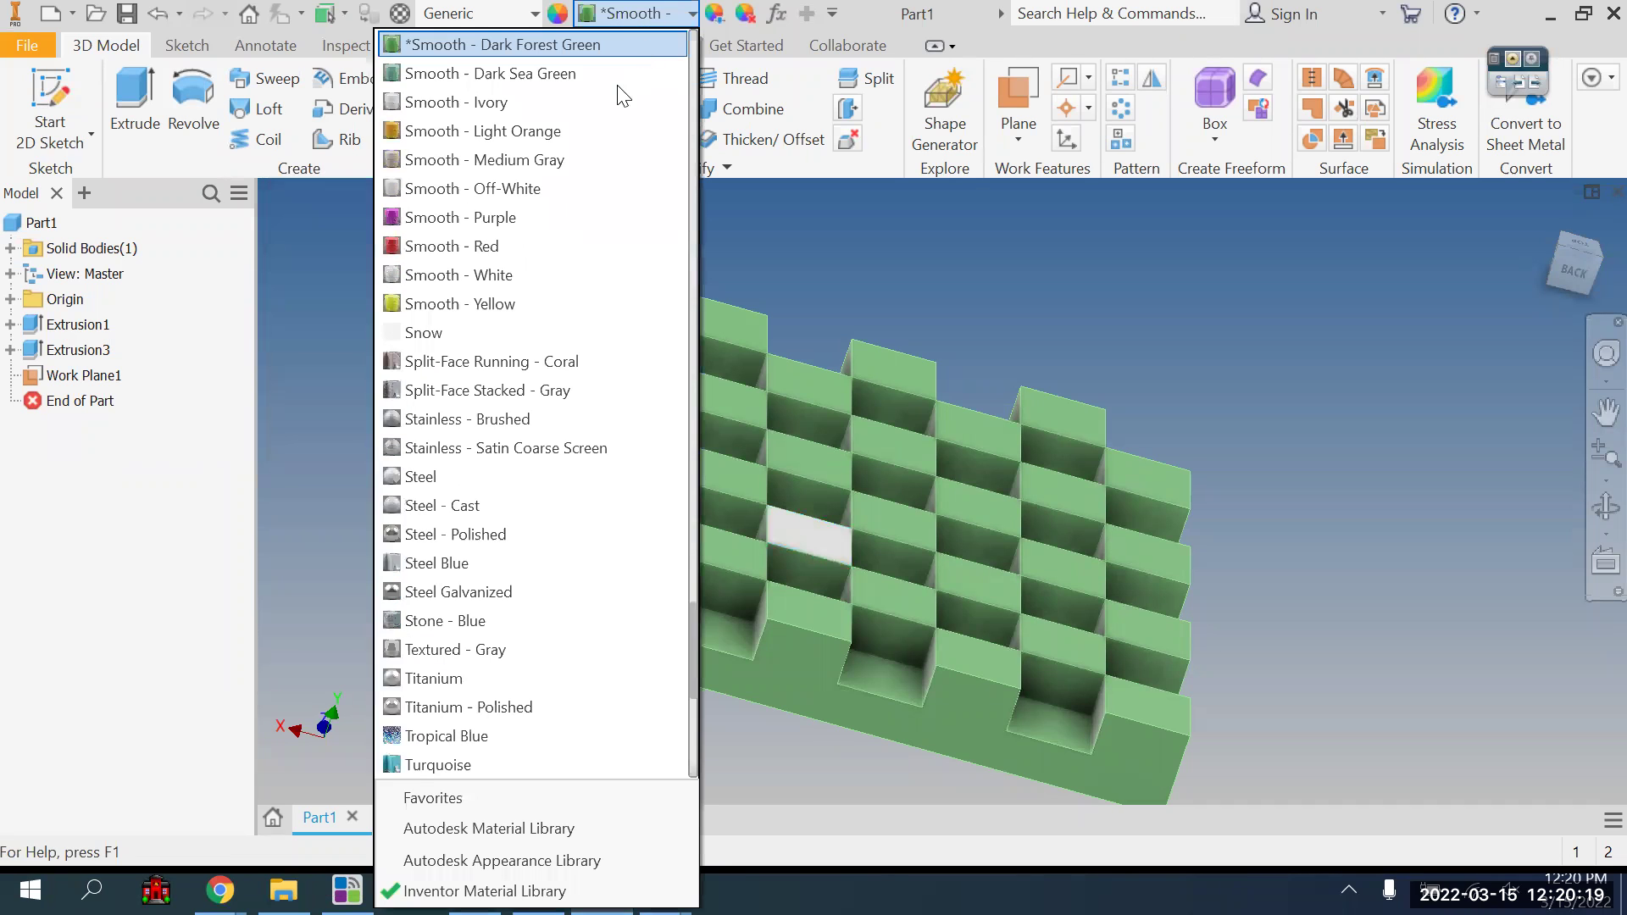
{"action": "left_click", "coordinate": [643, 14]}
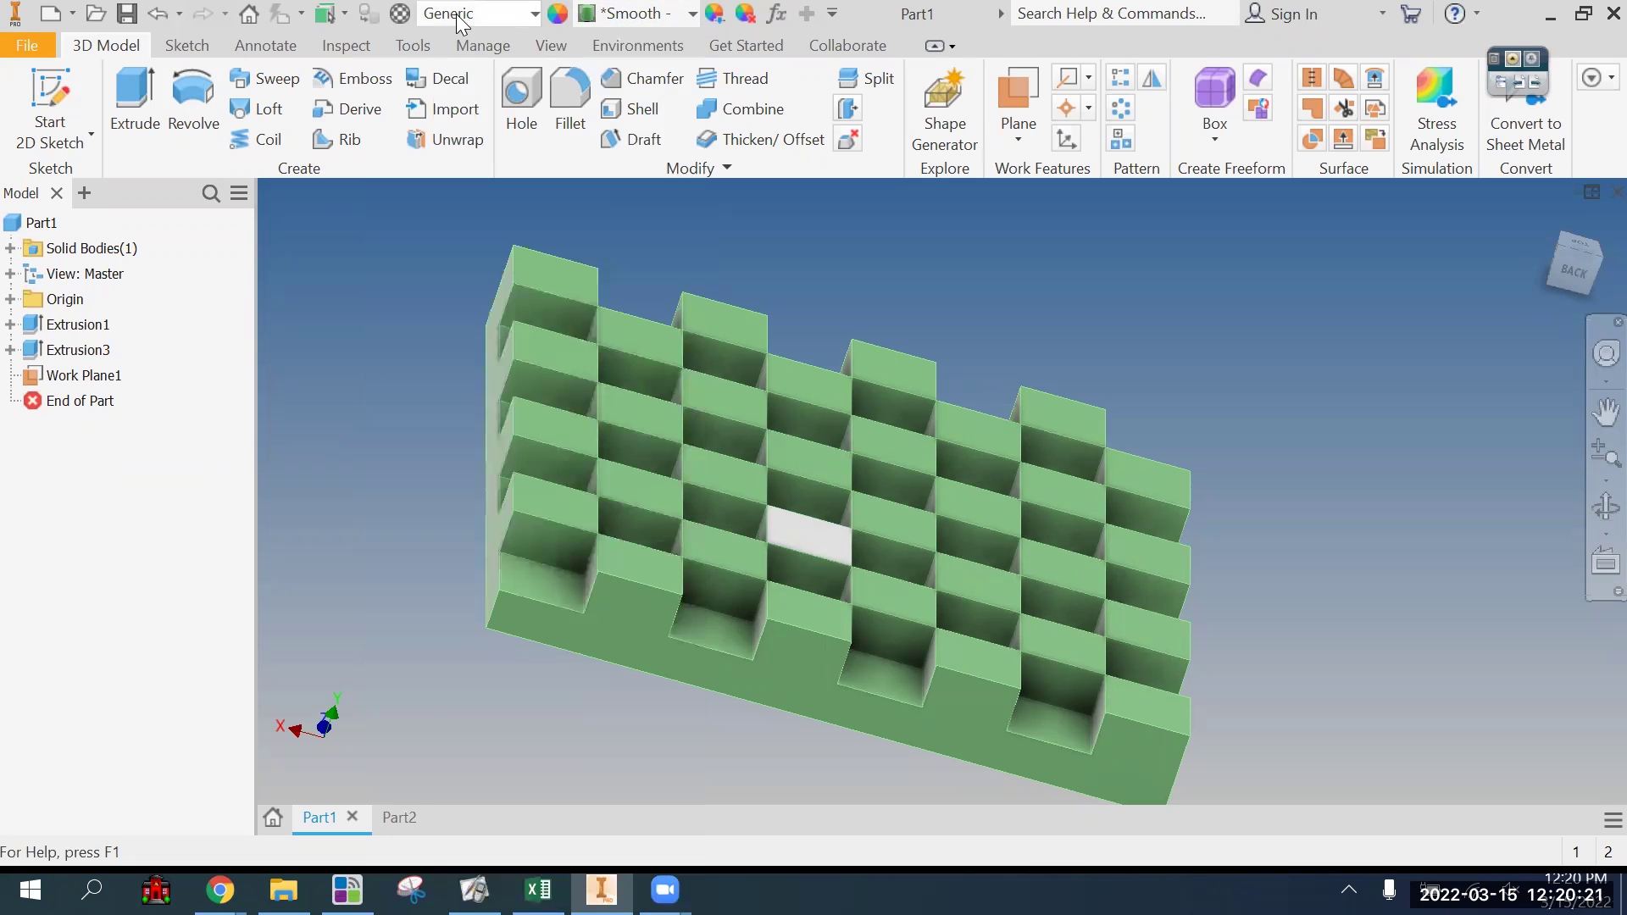
{"action": "left_click", "coordinate": [642, 14]}
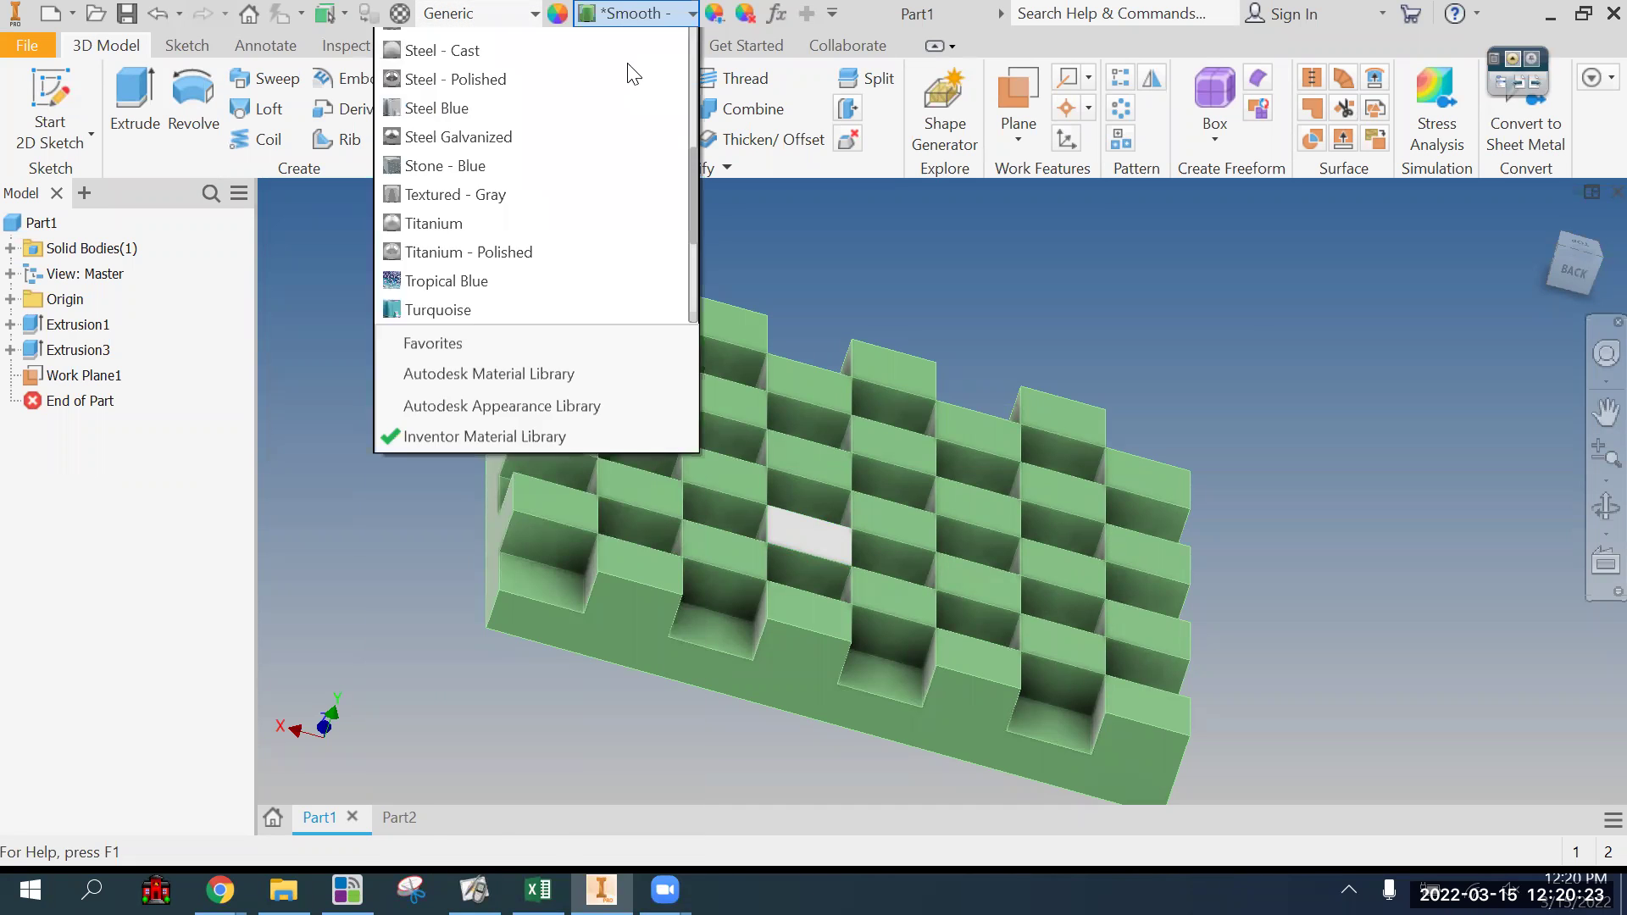
{"action": "scroll", "coordinate": [590, 233], "scroll_direction": "up", "scroll_amount": 11}
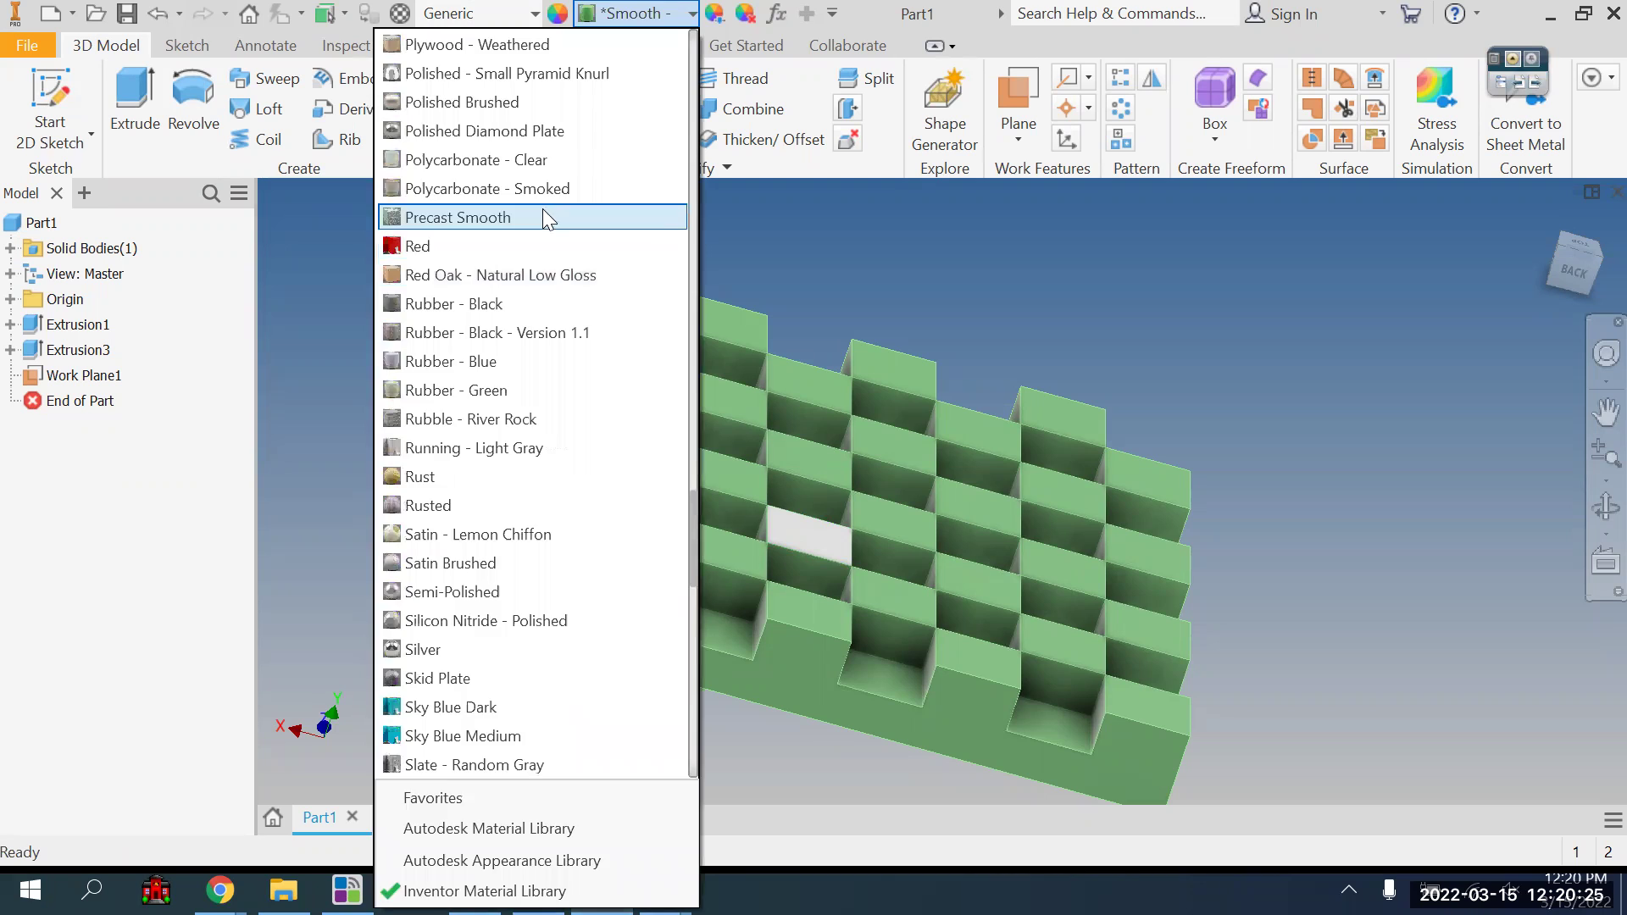
{"action": "left_click", "coordinate": [593, 218]}
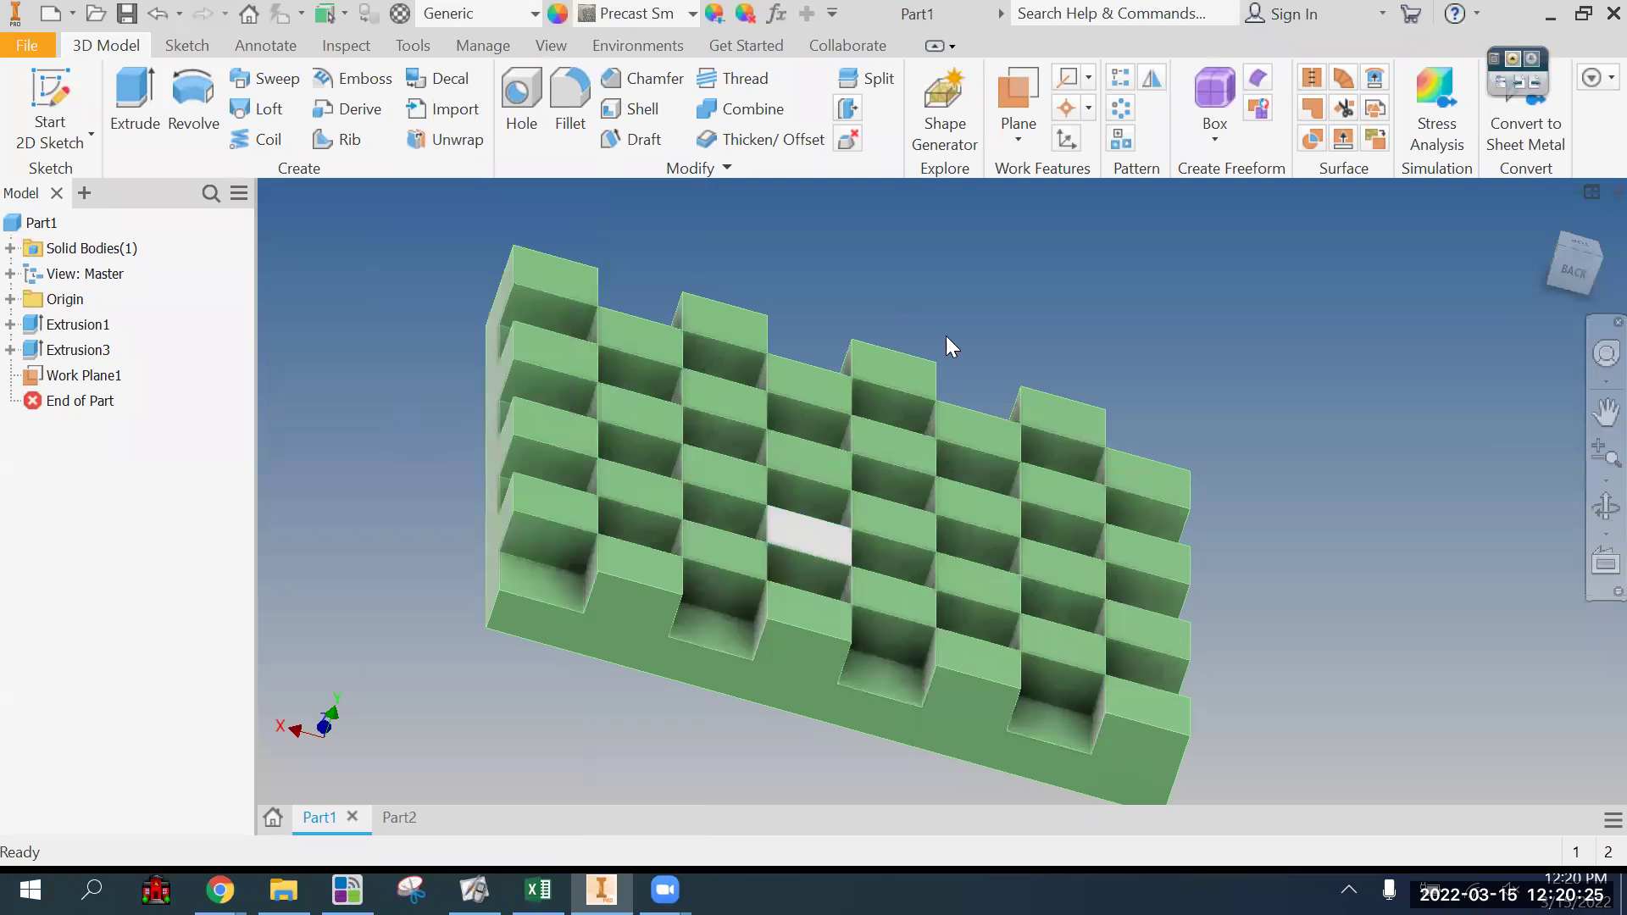
Step: Make the neighbouring square face Aluminum - Flat too, then view the plate from above
{"action": "left_click", "coordinate": [835, 553]}
{"action": "right_click", "coordinate": [901, 525]}
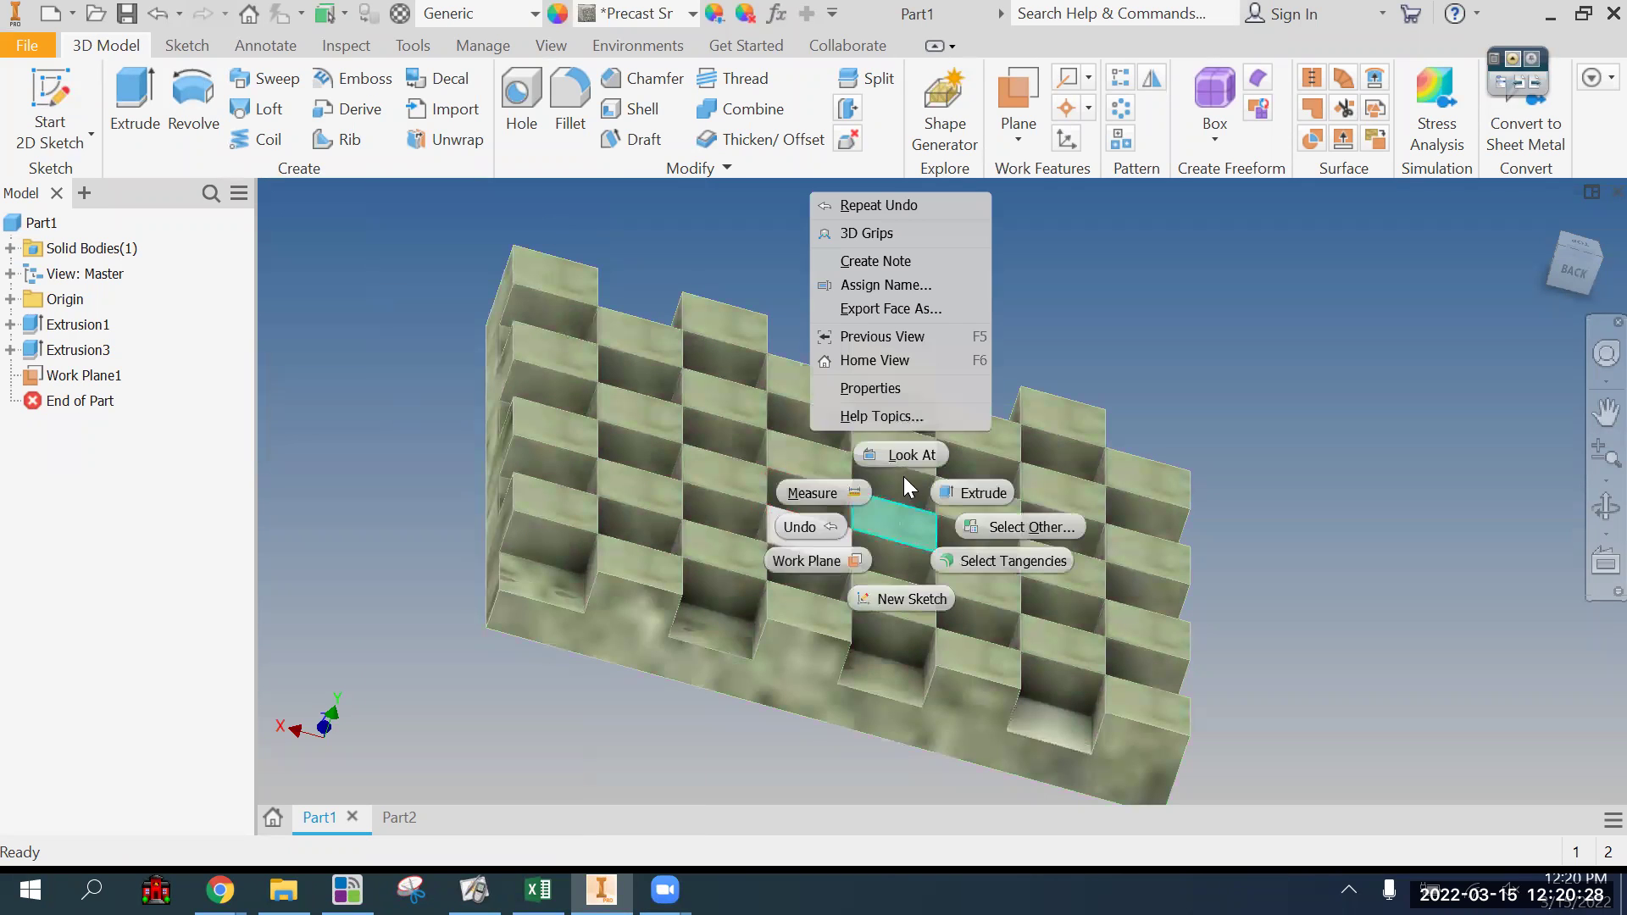
{"action": "left_click", "coordinate": [897, 390]}
{"action": "left_click", "coordinate": [418, 282]}
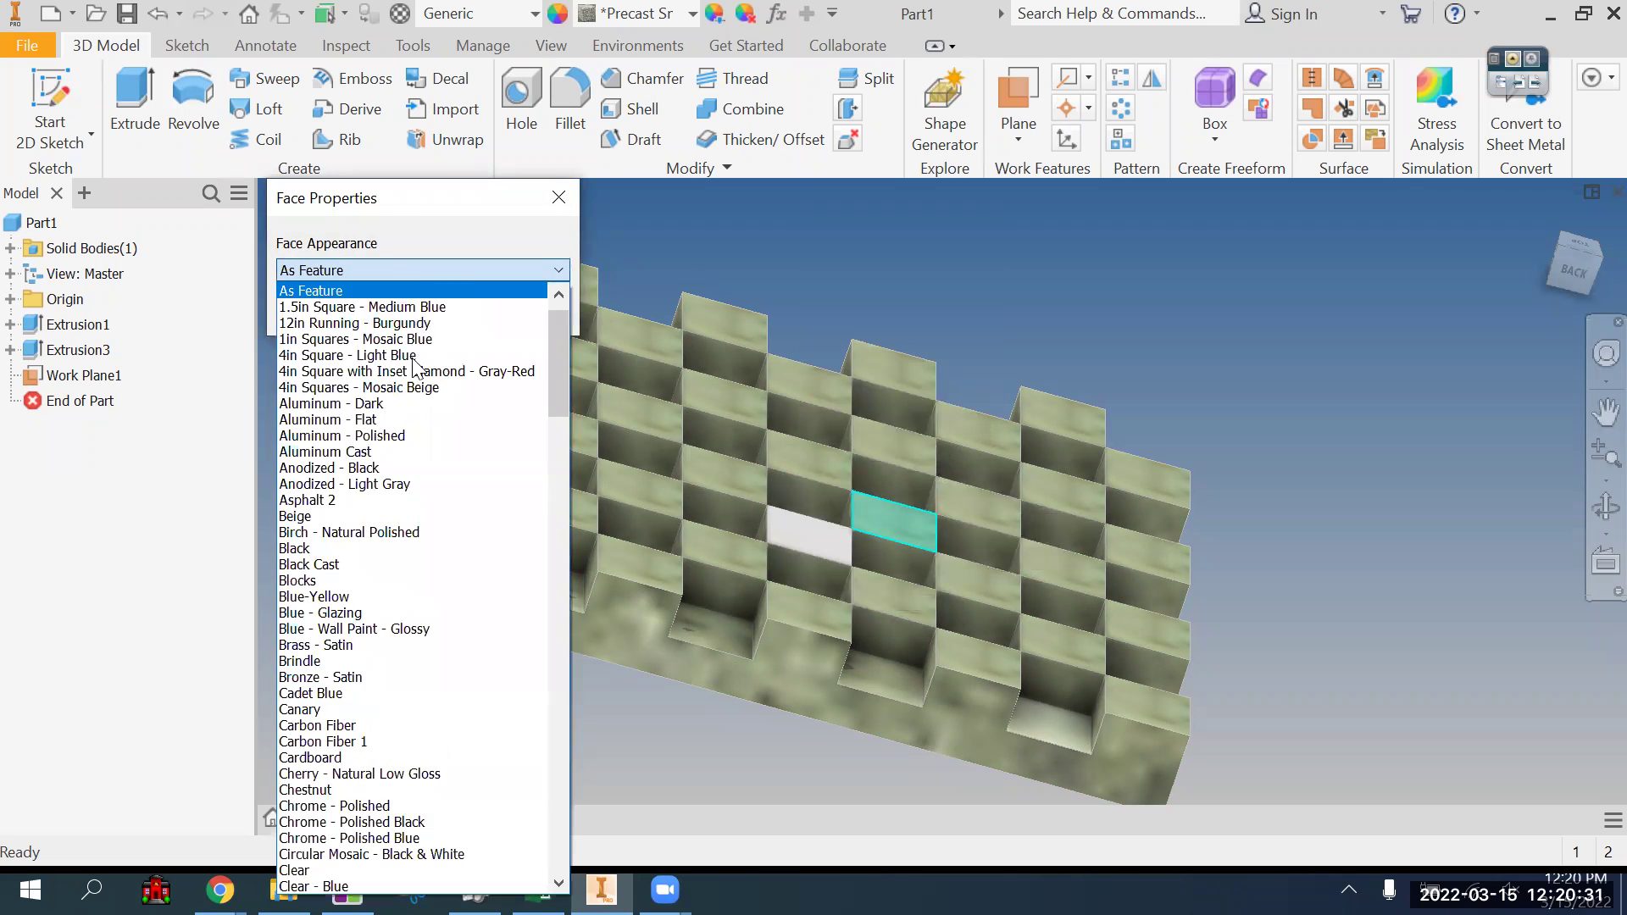
{"action": "left_click", "coordinate": [397, 408]}
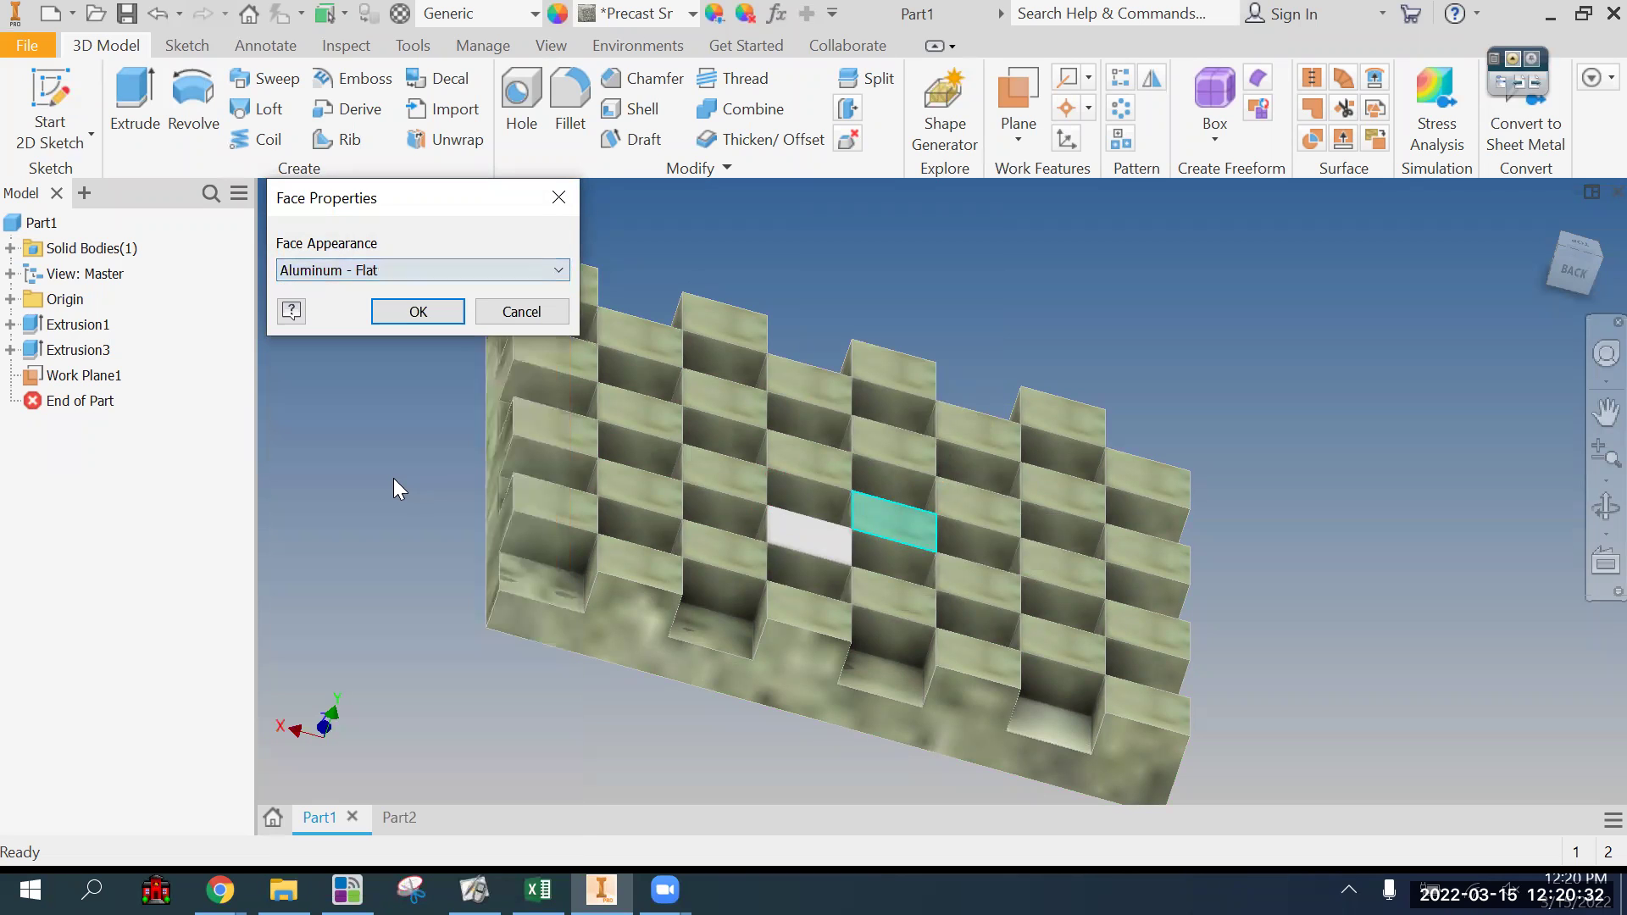
{"action": "left_click", "coordinate": [418, 311]}
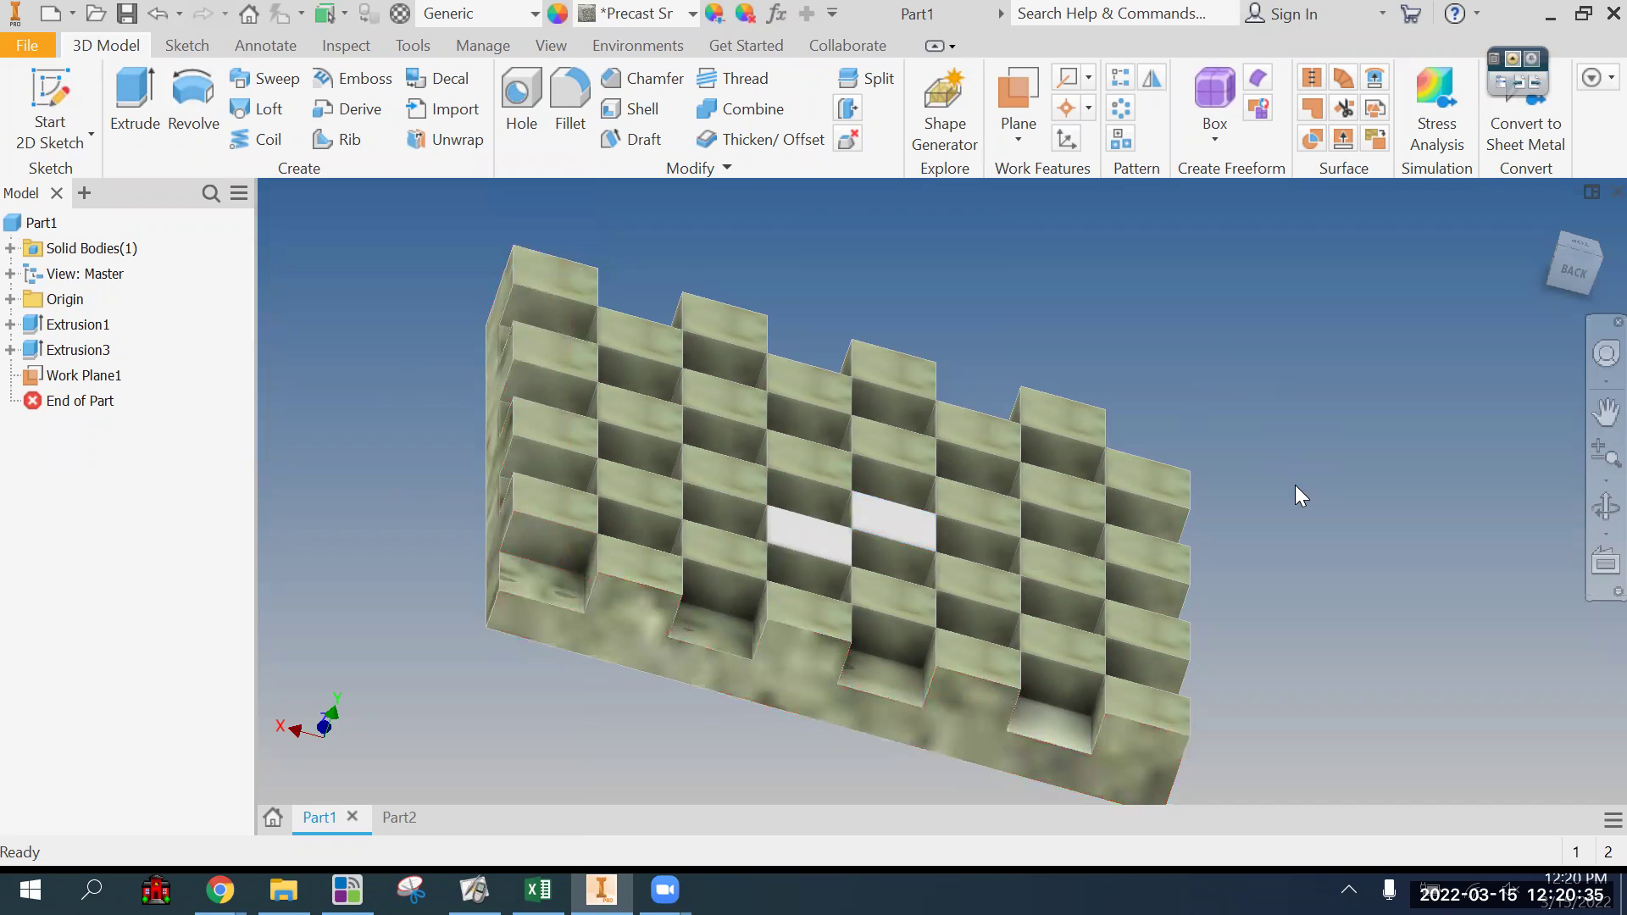
{"action": "middle_click_drag", "start_coordinate": [1295, 484], "coordinate": [1174, 524], "text": "shift"}
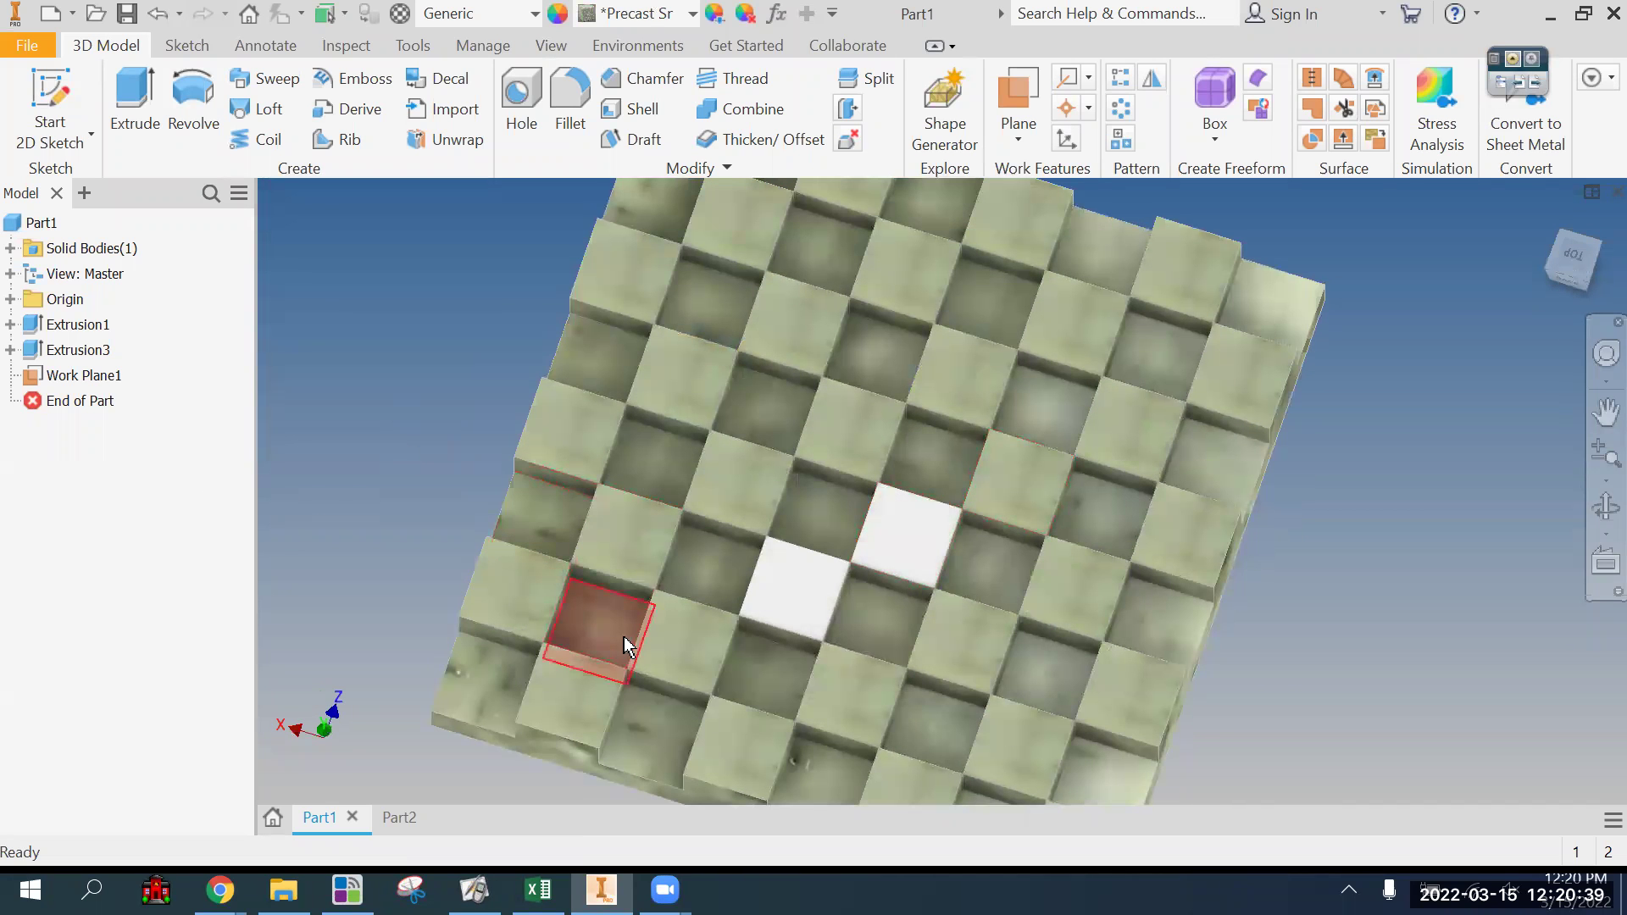
{"action": "left_click", "coordinate": [383, 819]}
{"action": "left_click", "coordinate": [339, 819]}
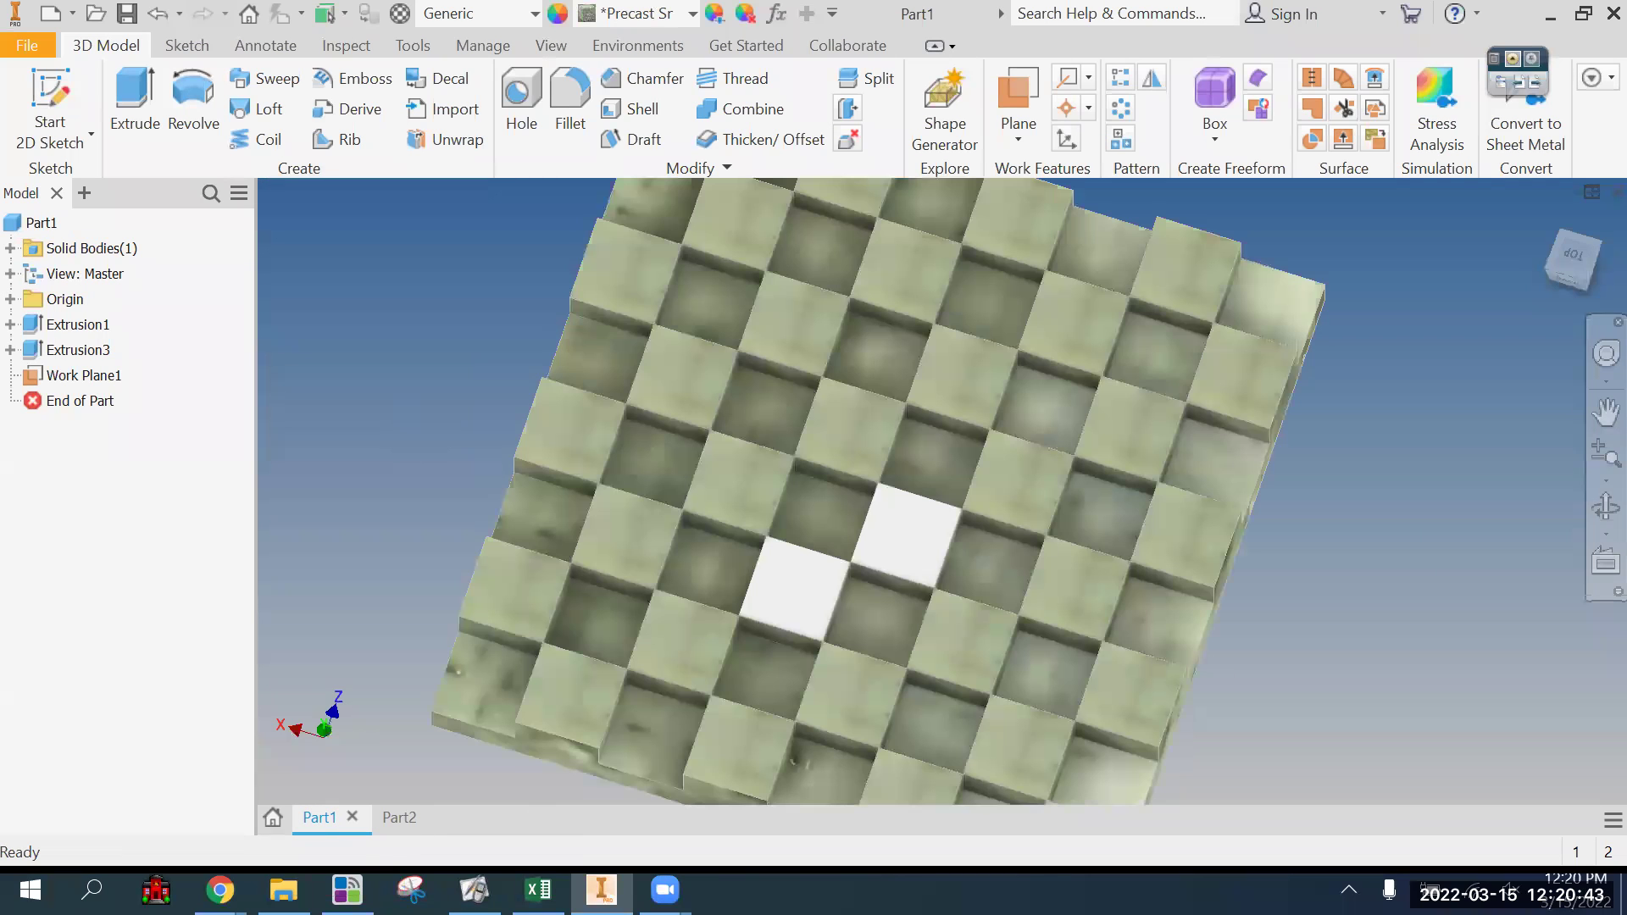